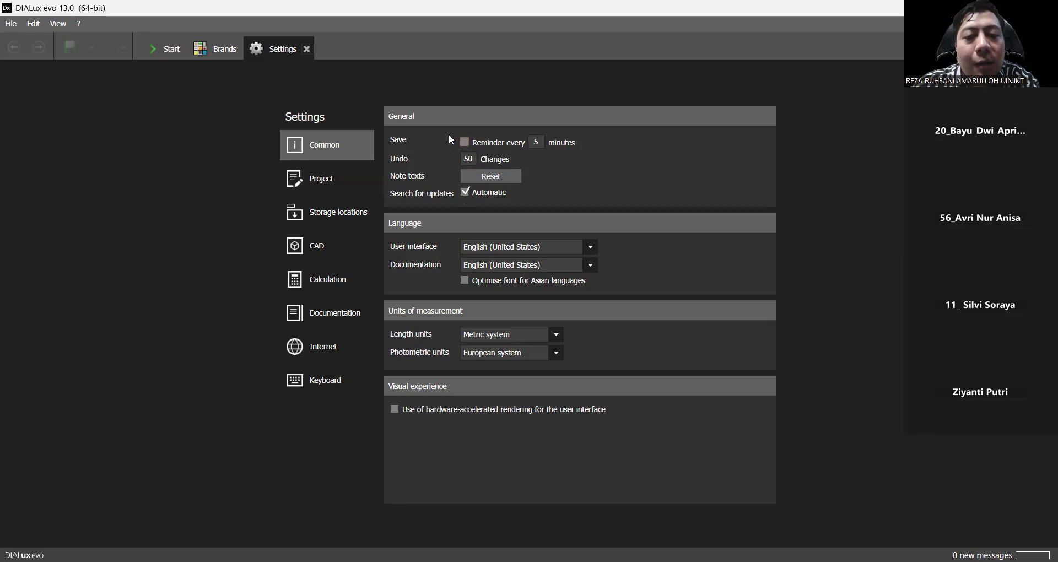
# Set the photometric units to the European system in the common settings.
pyautogui.click(556, 353)
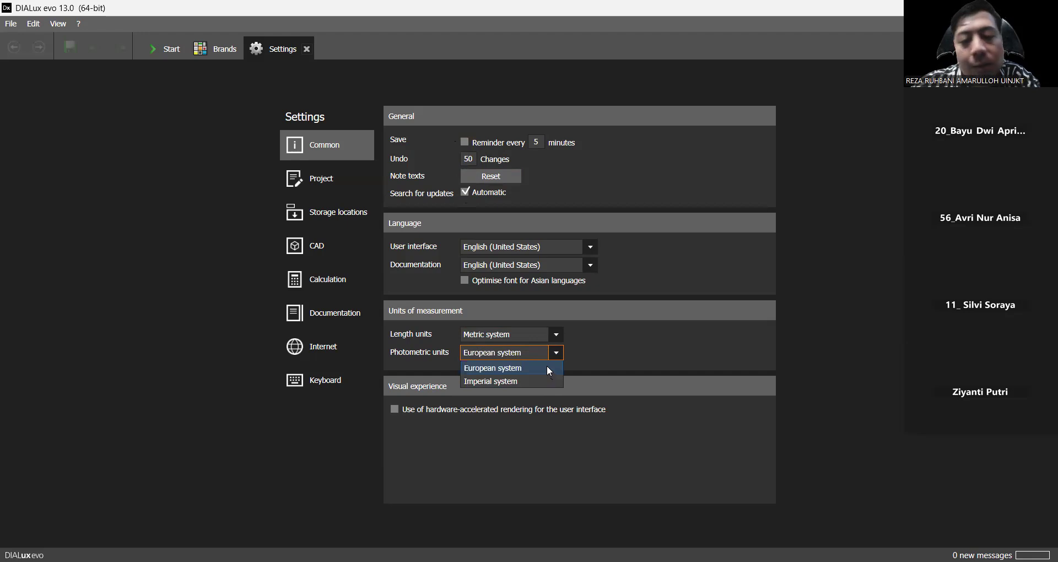
pyautogui.click(547, 365)
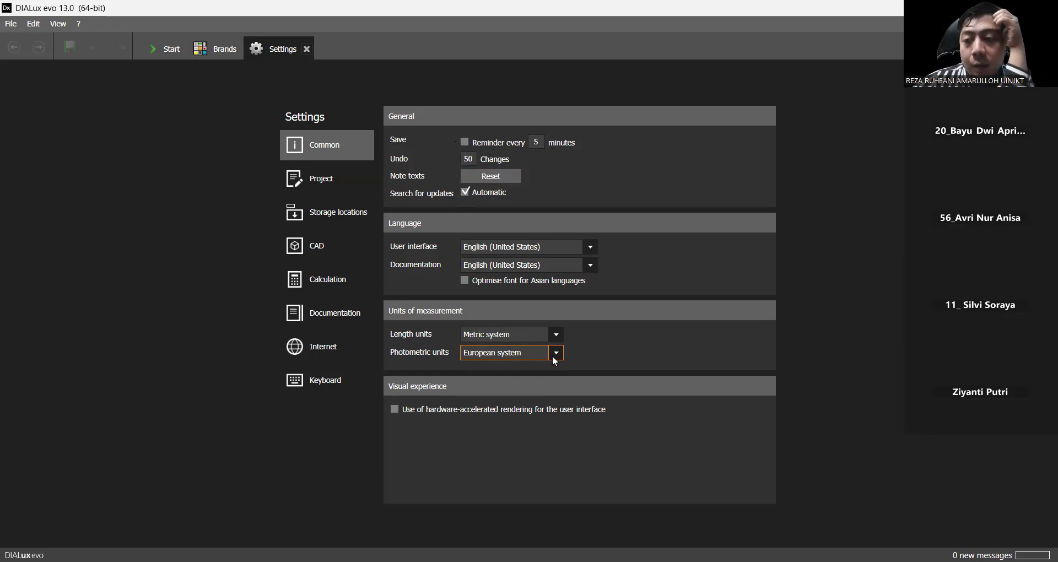
pyautogui.click(553, 357)
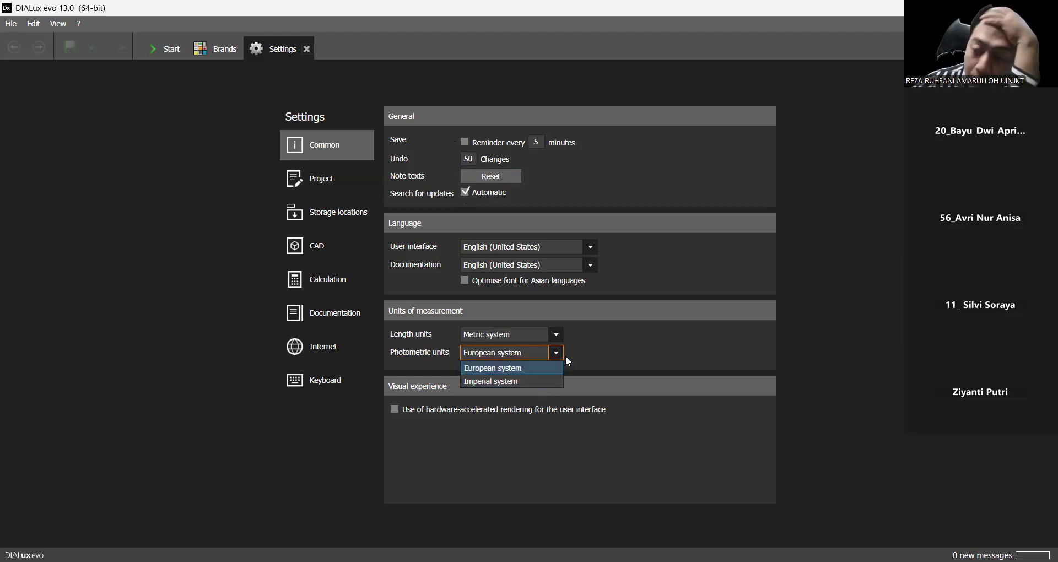
pyautogui.click(537, 365)
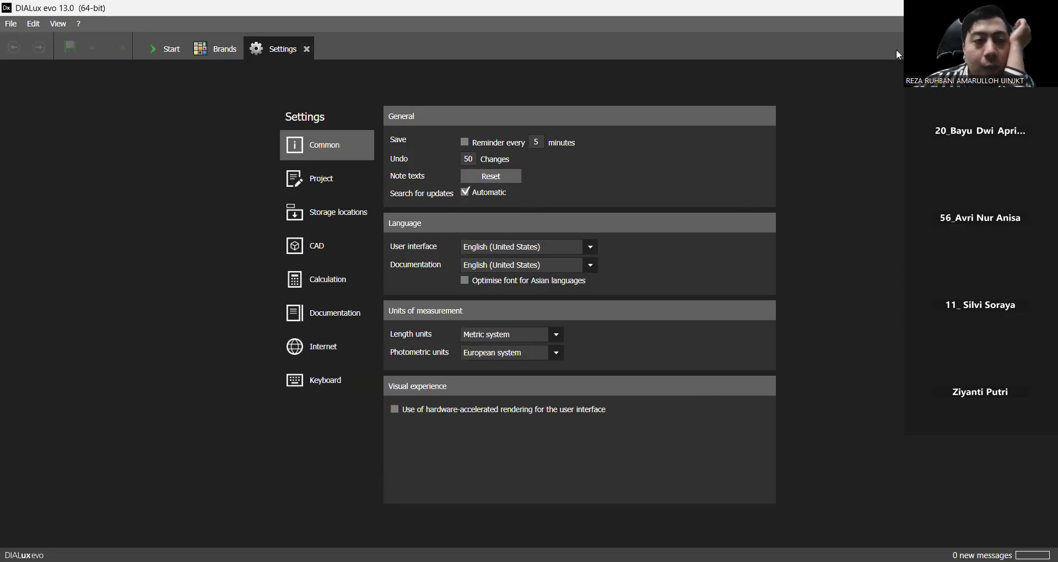
# Look over the default project settings, including reflection factors and working plane, and create a new project.
pyautogui.click(295, 185)
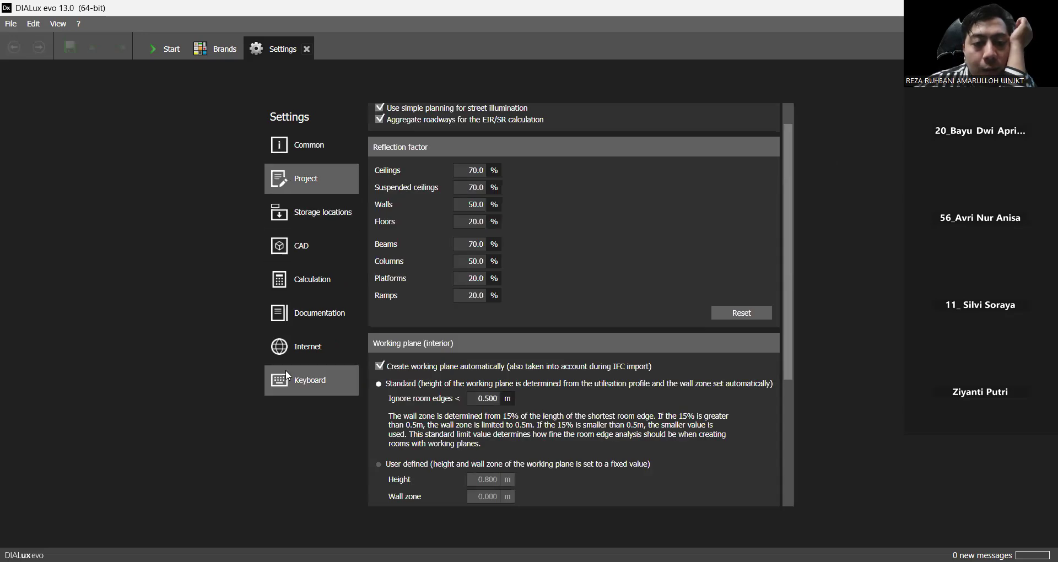
pyautogui.click(10, 24)
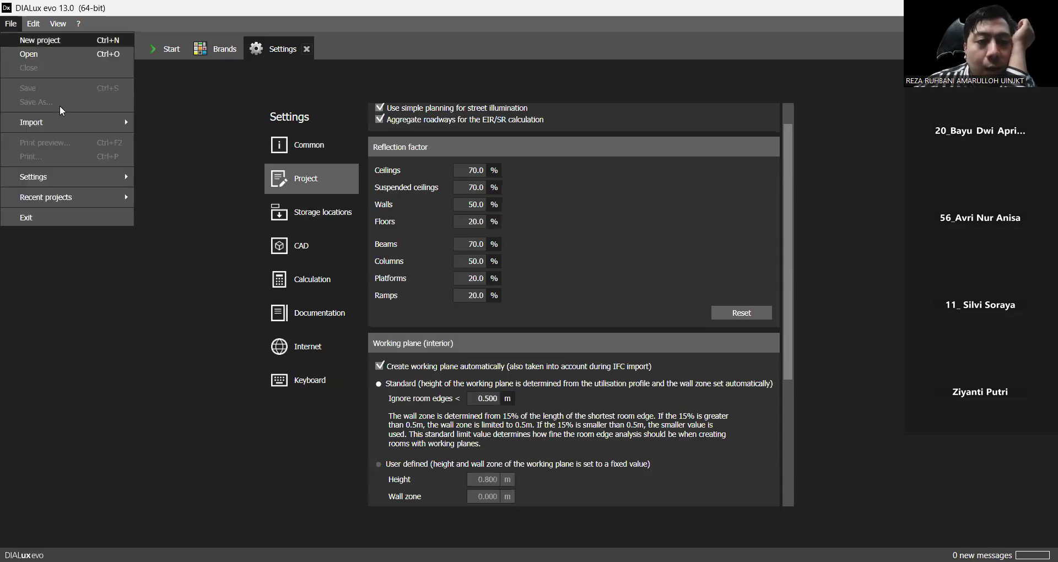
pyautogui.click(52, 41)
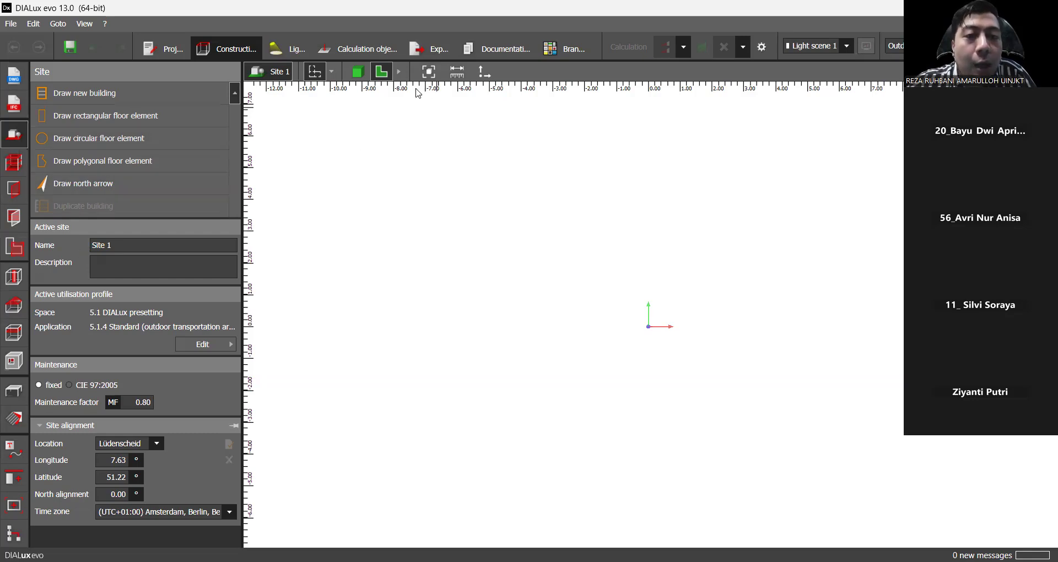
# Compare the empty site in the 3D view and the floor plan view, ending in plan view.
pyautogui.click(370, 75)
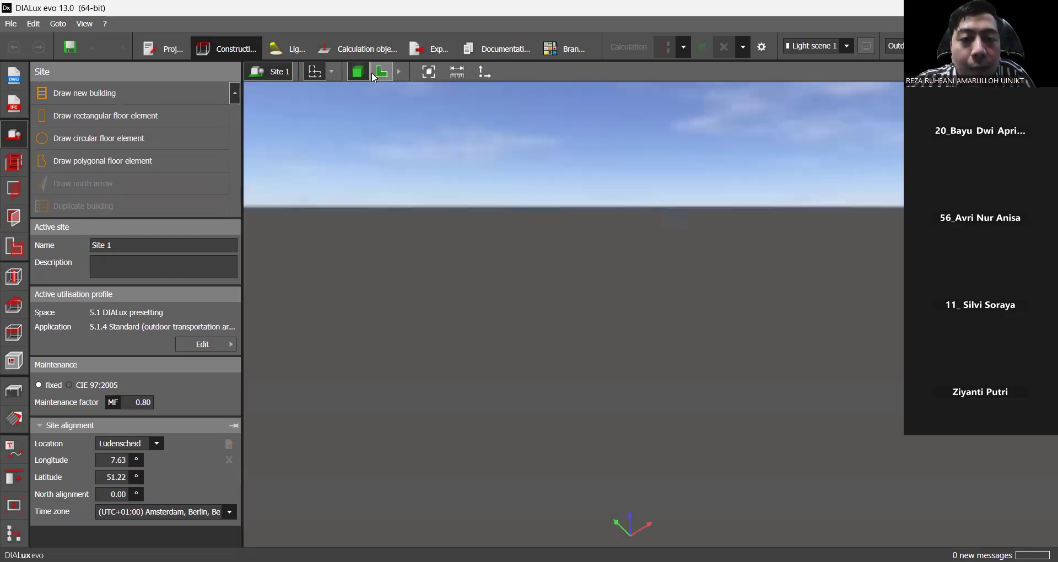
pyautogui.click(376, 75)
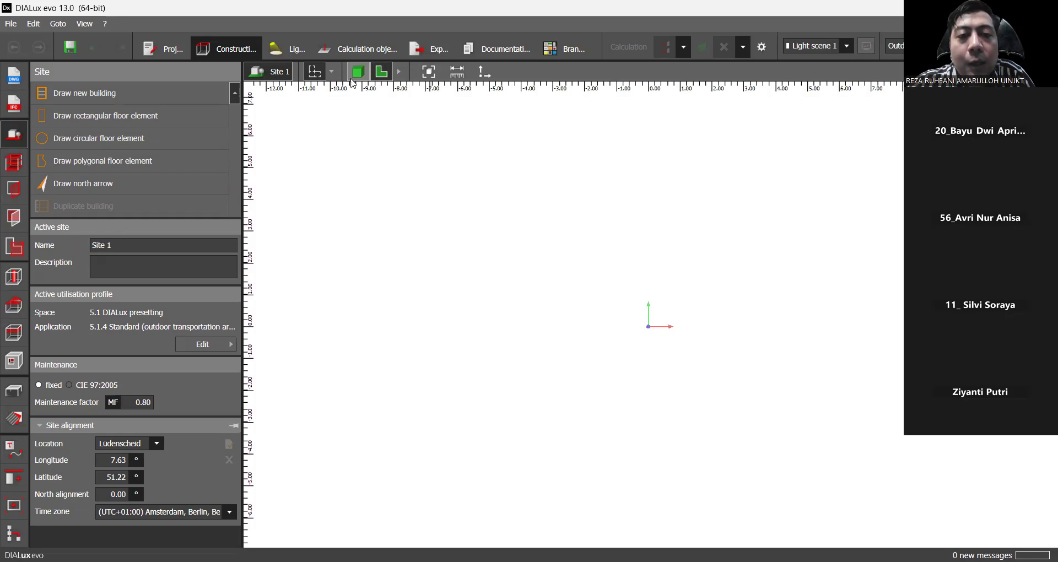
pyautogui.click(358, 72)
pyautogui.click(381, 73)
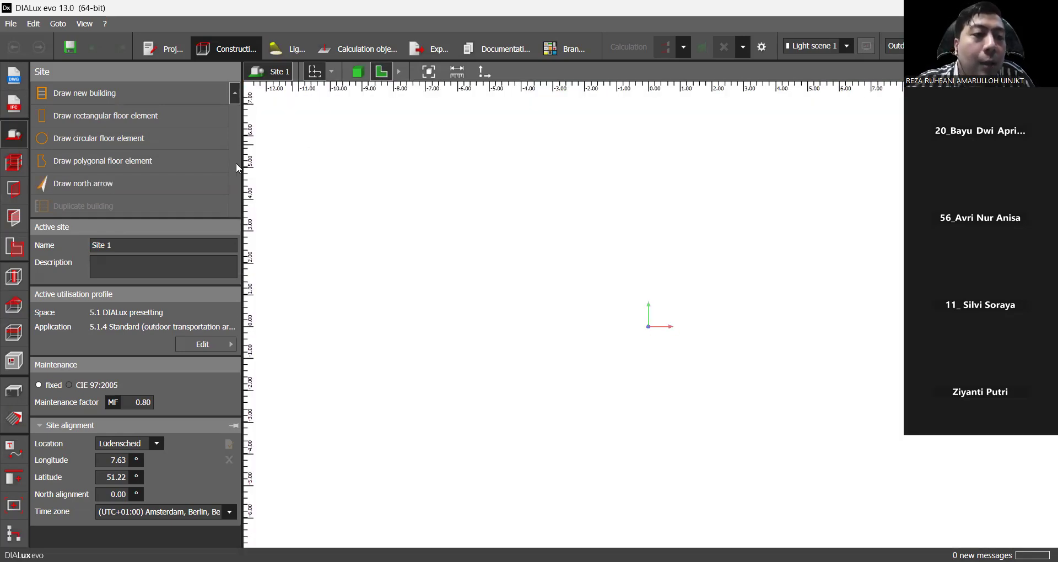
pyautogui.click(178, 98)
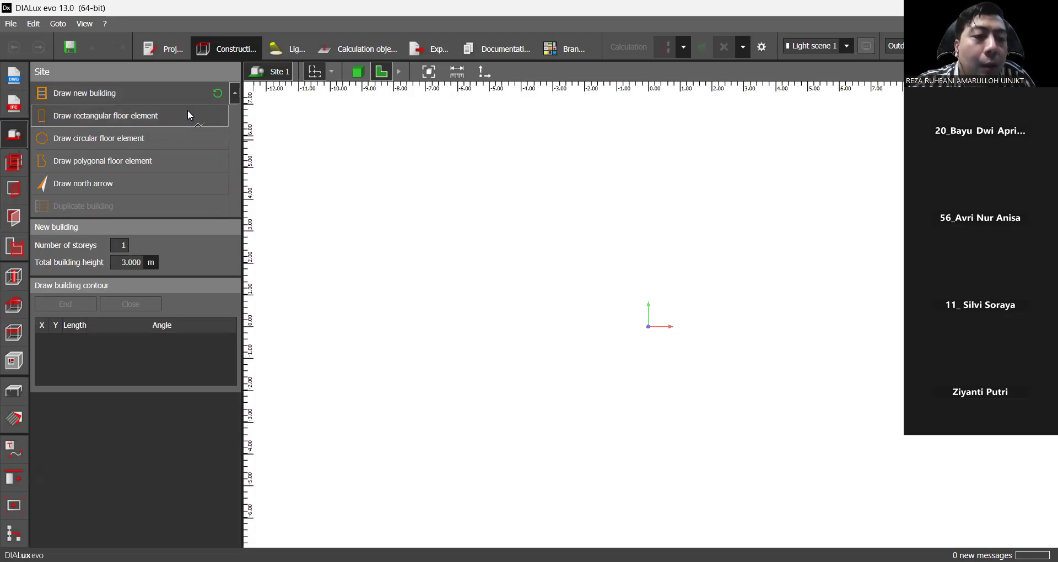
pyautogui.click(217, 96)
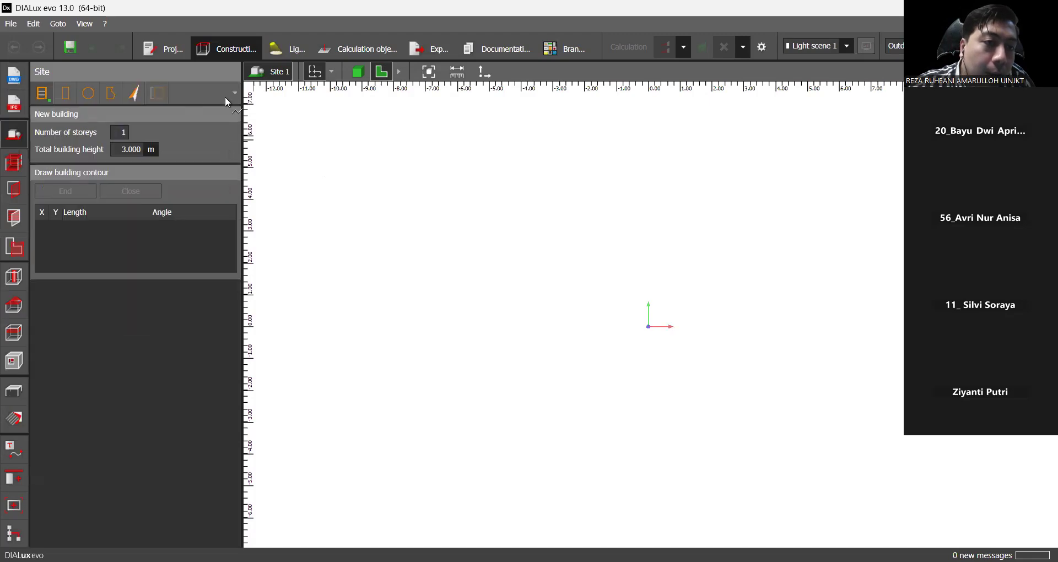
pyautogui.click(233, 90)
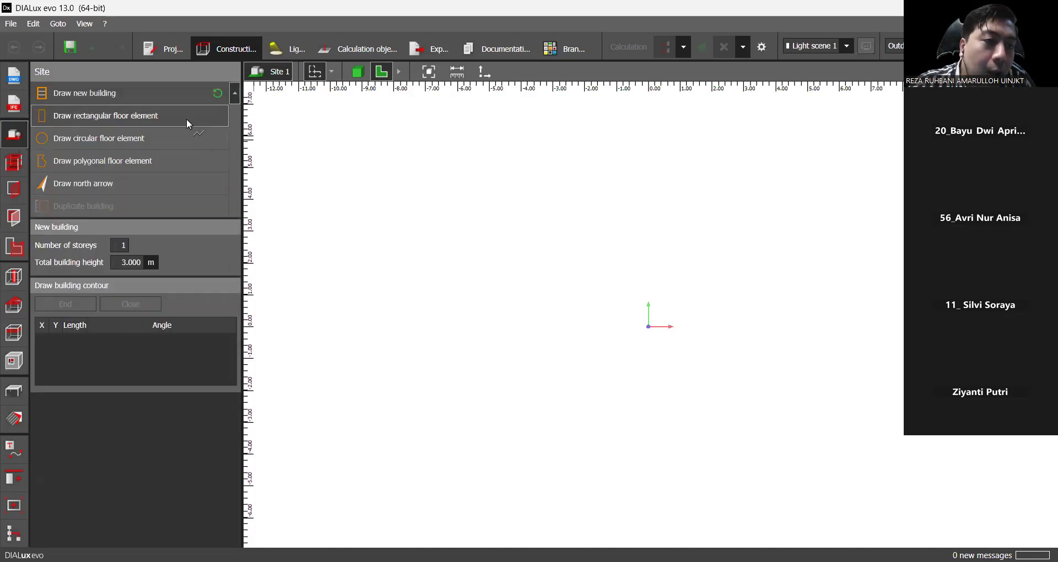
# Draw a rectangular site floor element about 9.85 m long and 6.25 m wide around the origin.
pyautogui.click(187, 118)
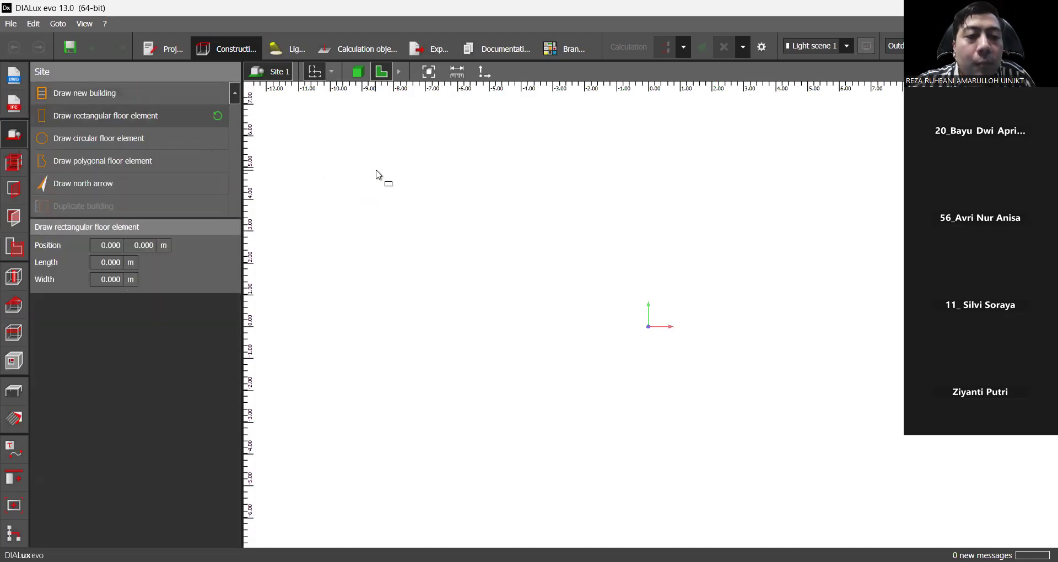
pyautogui.click(702, 348)
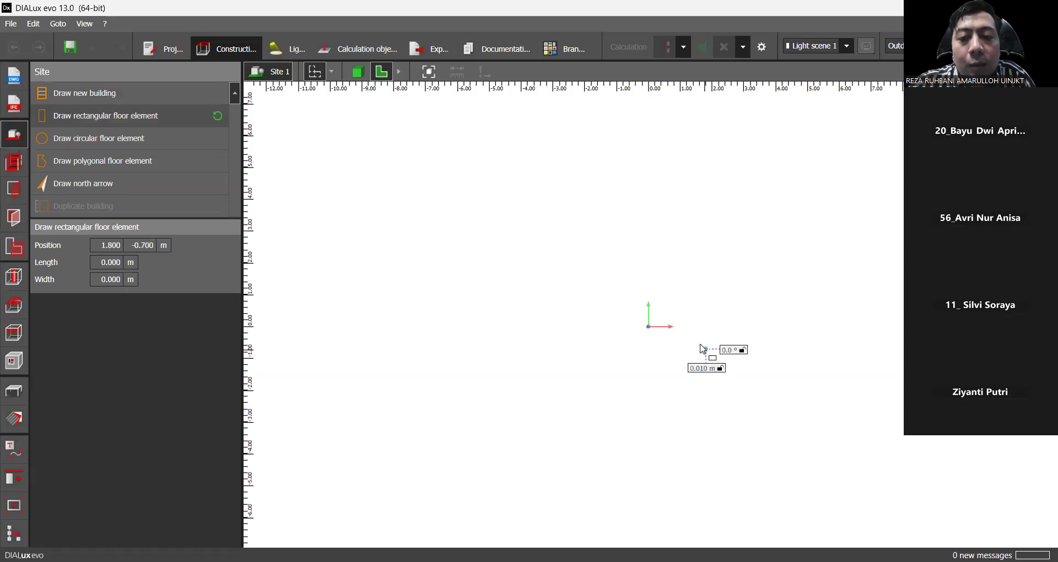
pyautogui.click(396, 358)
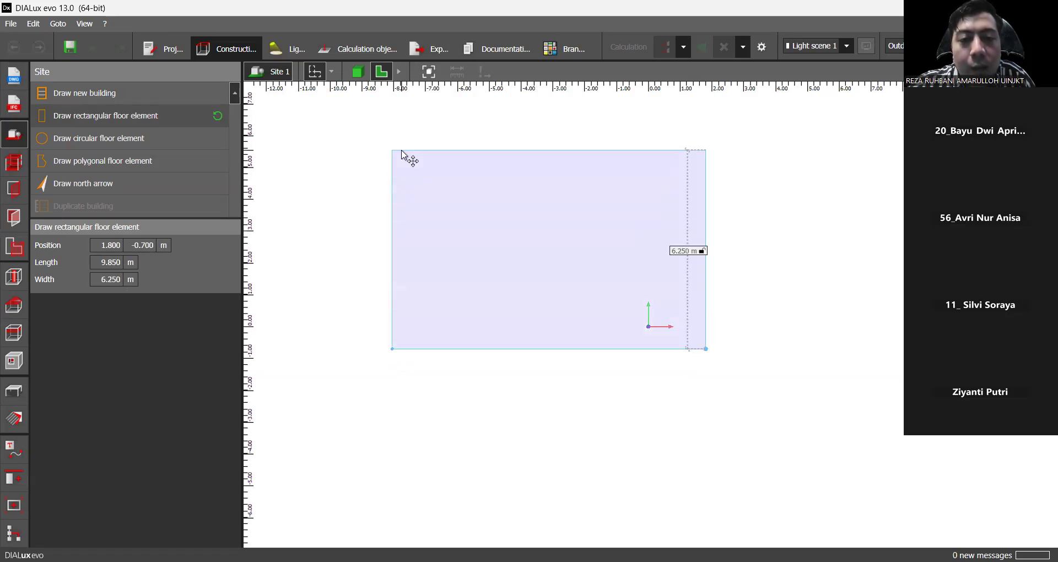
pyautogui.click(401, 150)
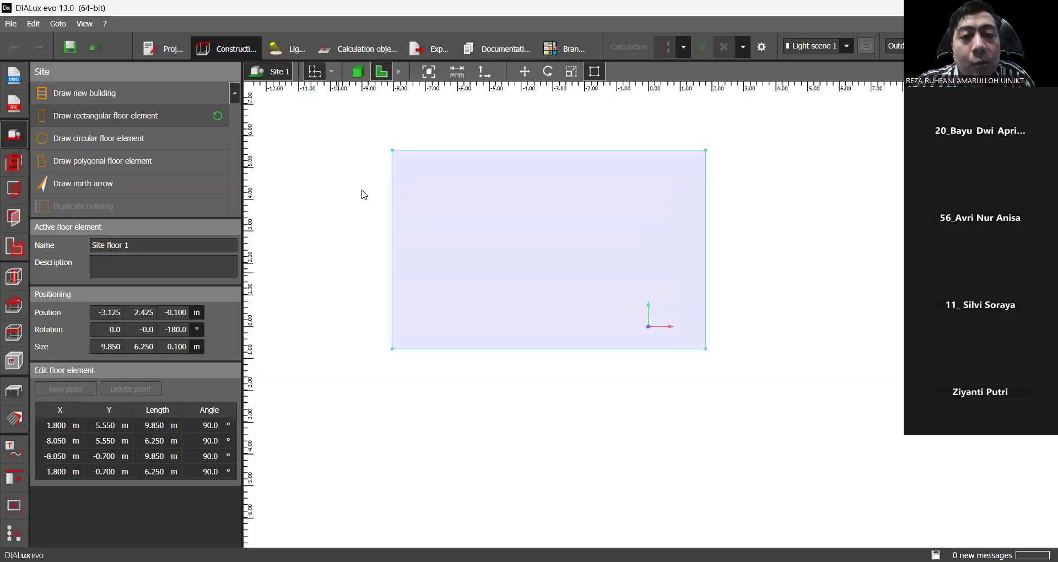
# Inspect the rectangular floor element in 3D, return to the floor plan view and deselect the element.
pyautogui.click(357, 72)
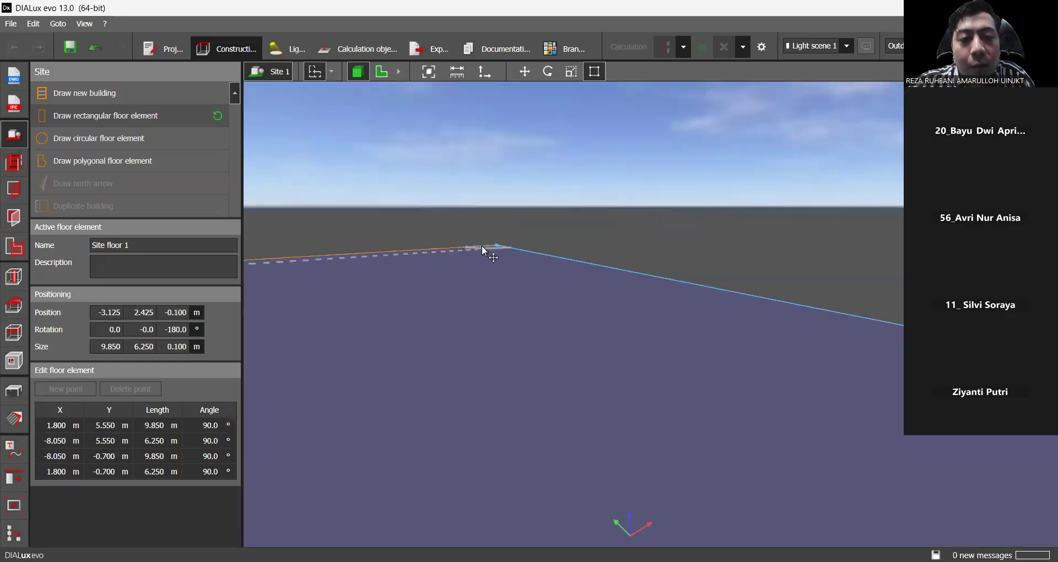
pyautogui.click(384, 76)
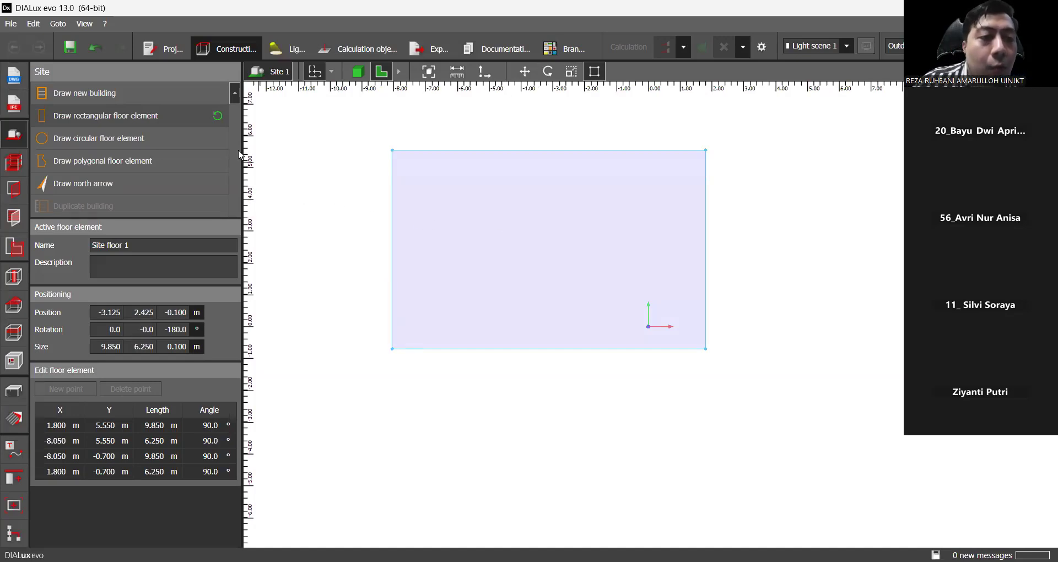
pyautogui.click(177, 114)
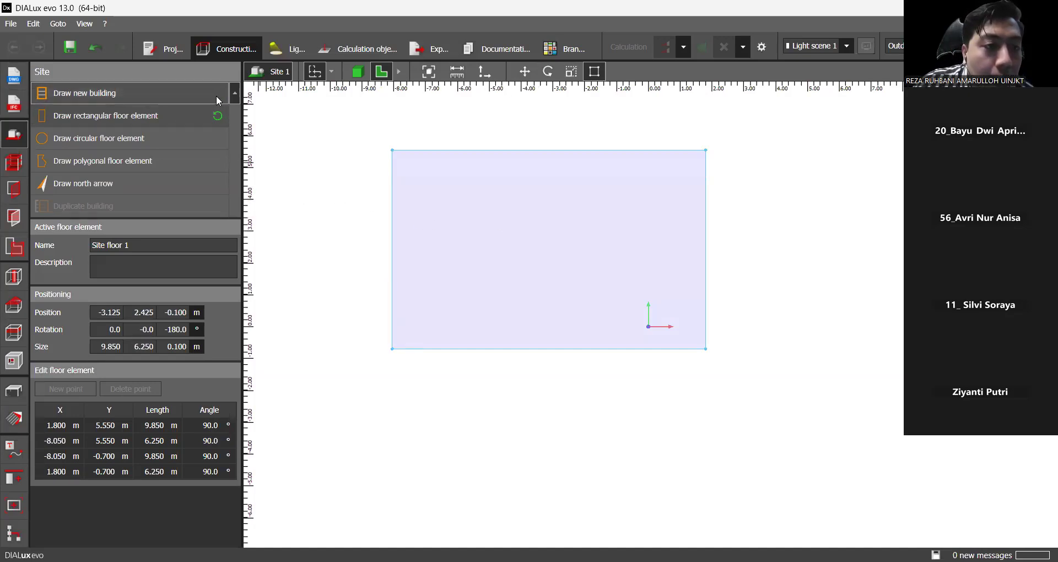
pyautogui.moveTo(495, 177); pyautogui.dragTo(480, 218)
pyautogui.click(746, 223)
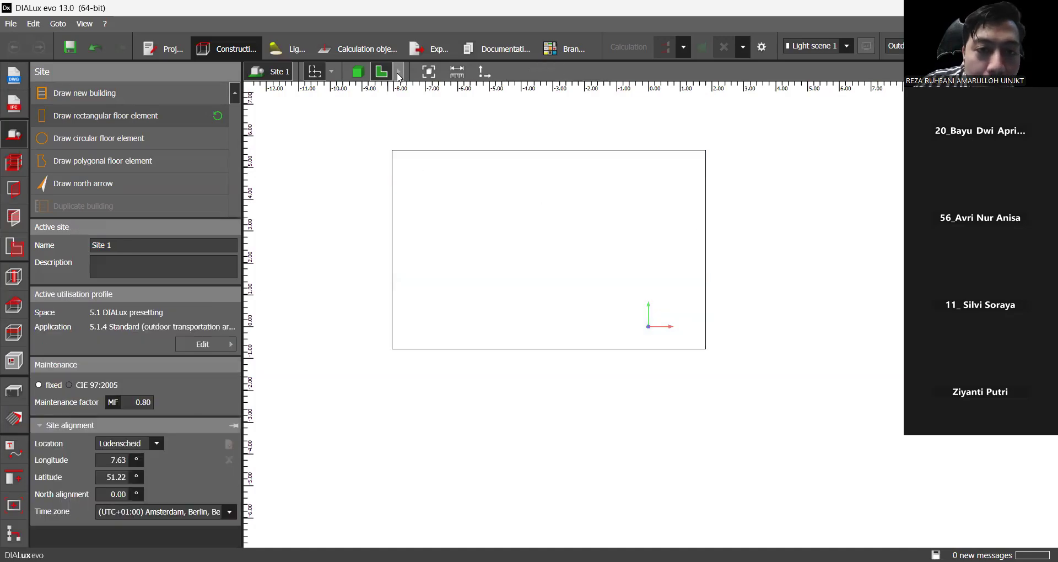
# Show the additional view options, examine the floor element in the elevation views and return to the floor plan.
pyautogui.click(400, 73)
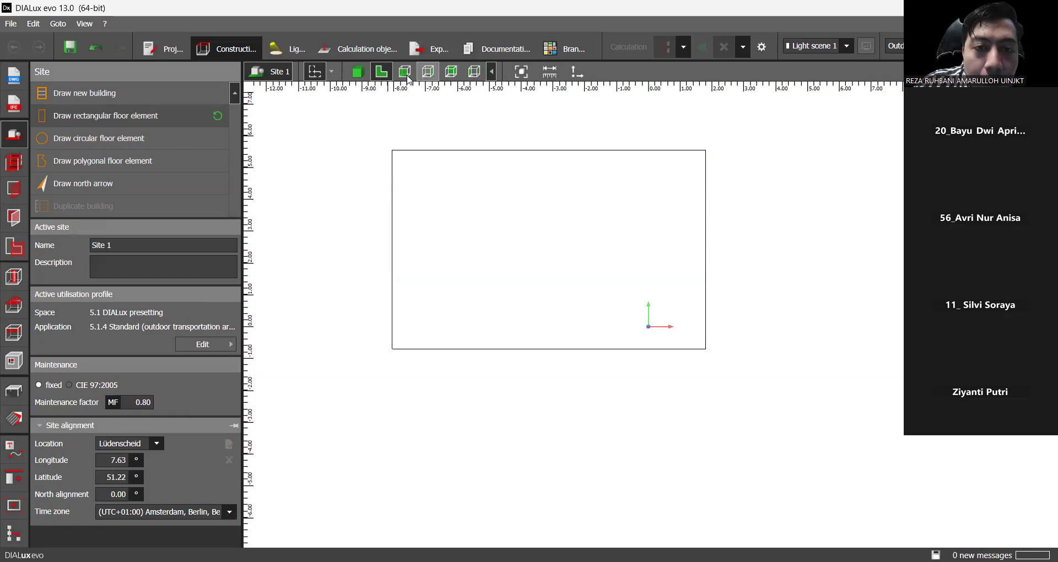
pyautogui.click(403, 76)
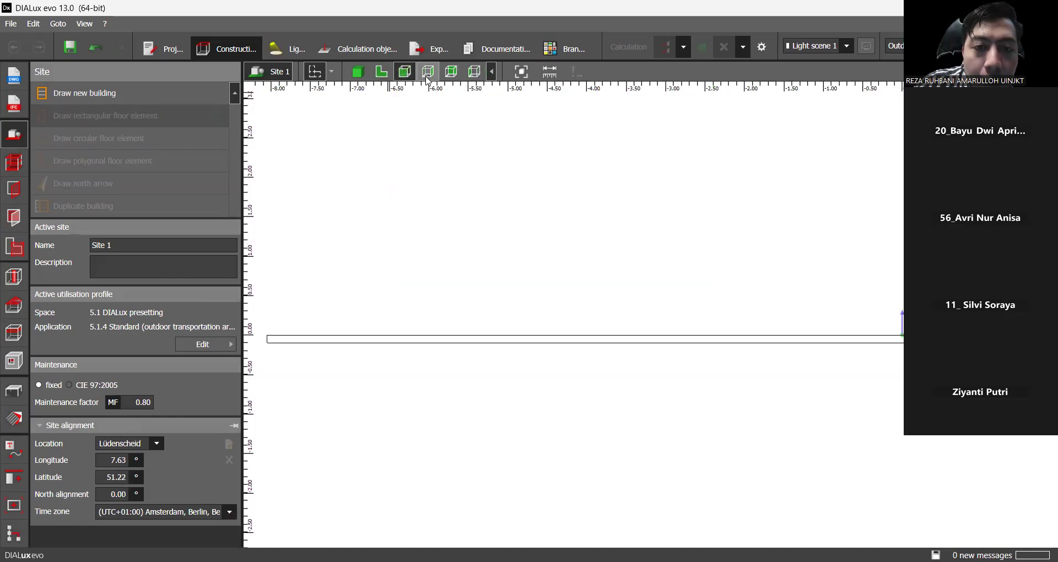
pyautogui.click(427, 79)
pyautogui.click(454, 78)
pyautogui.click(390, 76)
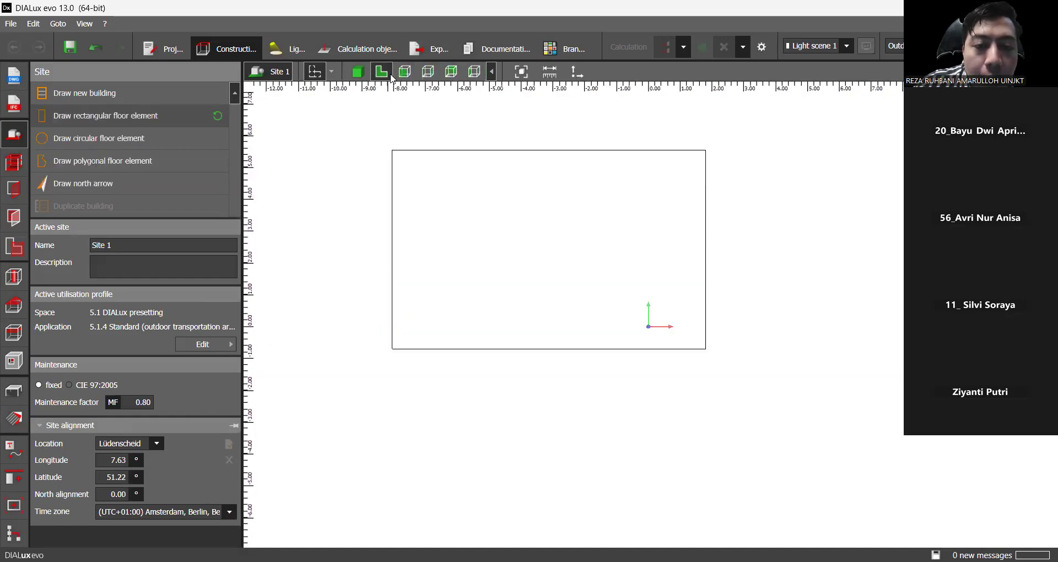
pyautogui.click(405, 311)
pyautogui.click(403, 309)
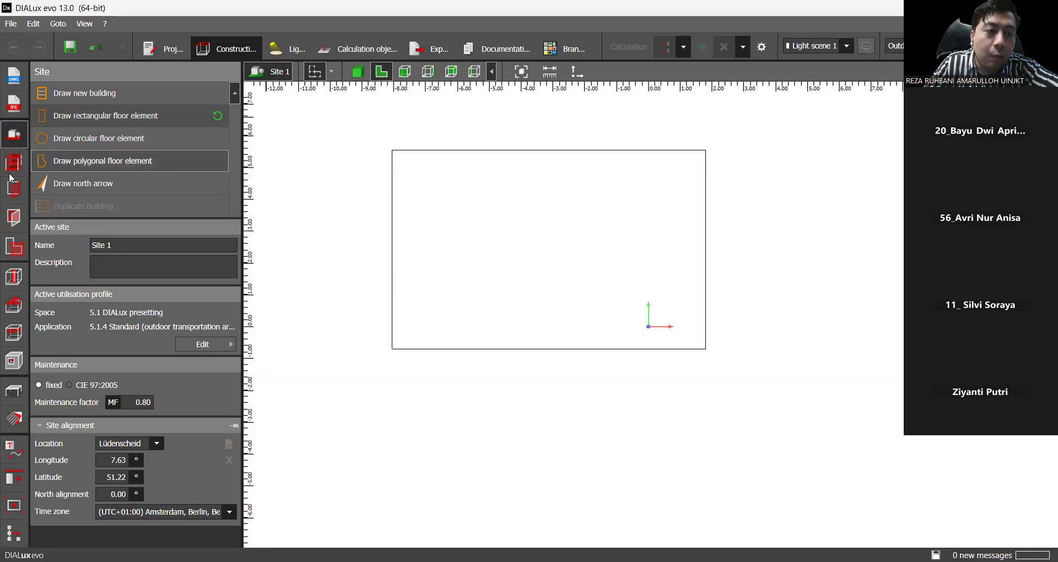
pyautogui.click(149, 101)
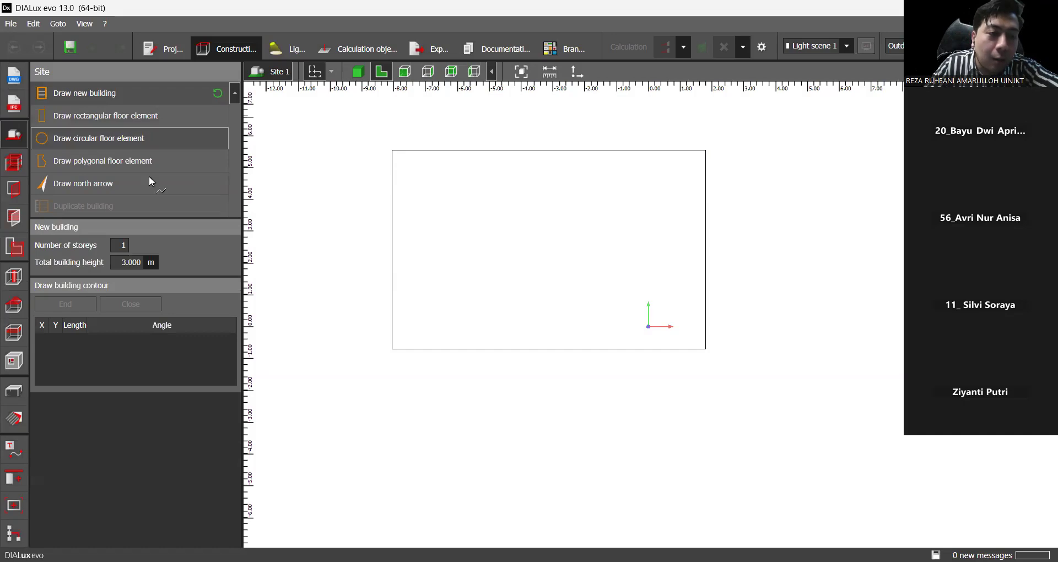
pyautogui.click(234, 94)
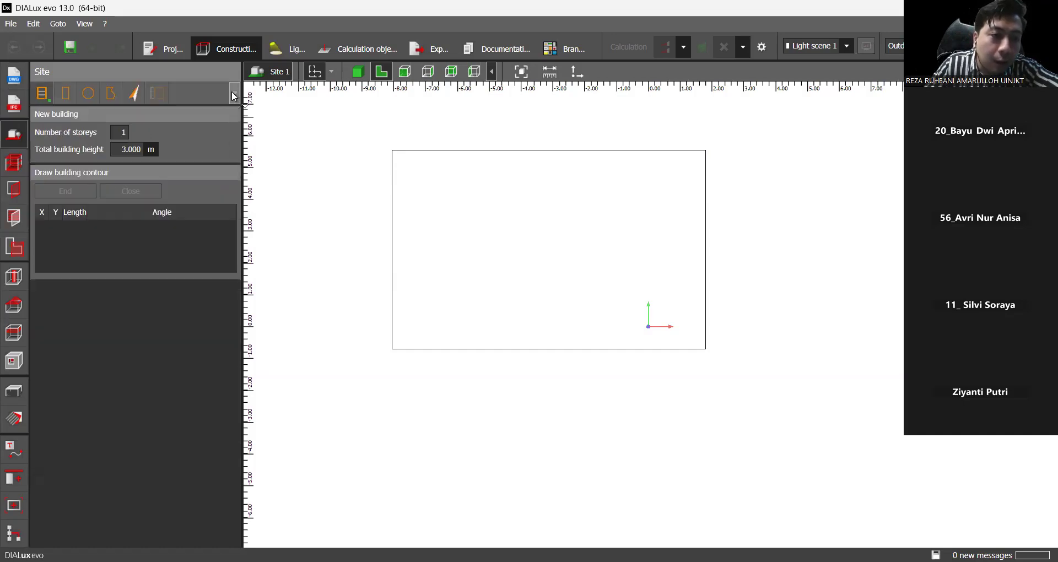
pyautogui.click(233, 94)
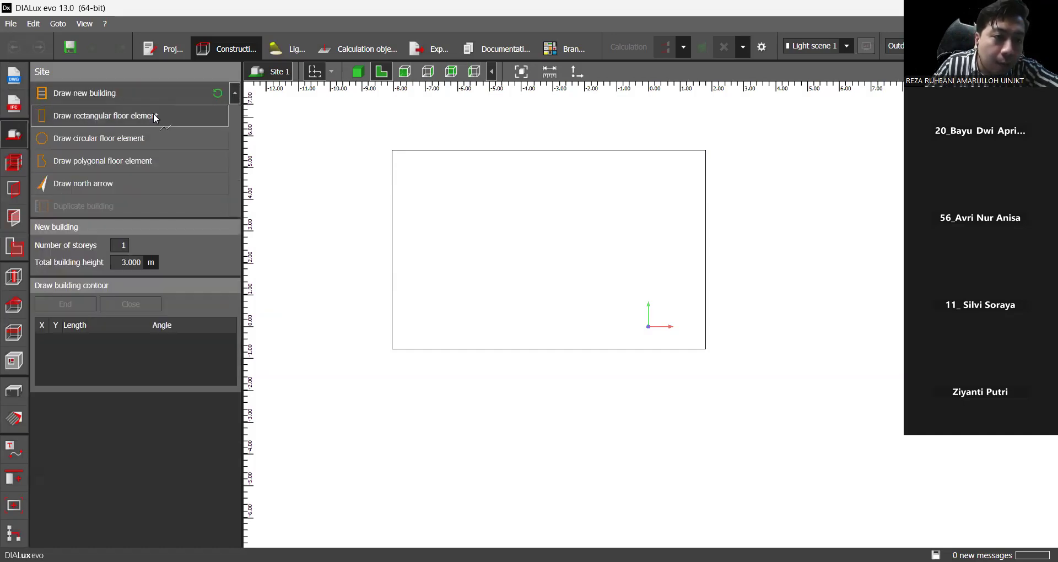
# Draw a second rectangular floor element about 2.25 by 1.55 m across the large floor's left edge and select it.
pyautogui.click(156, 116)
pyautogui.click(422, 276)
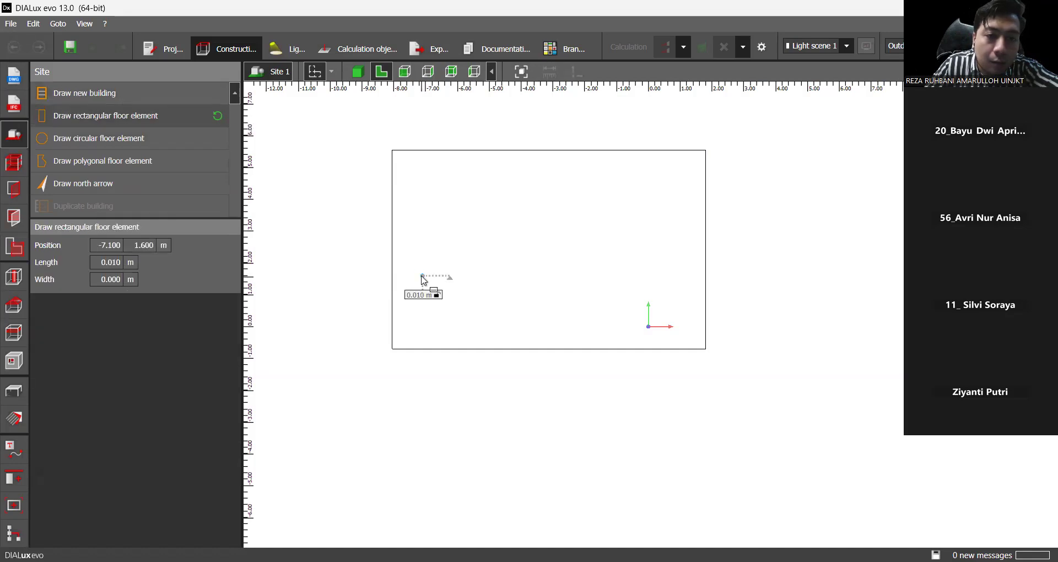
pyautogui.click(350, 276)
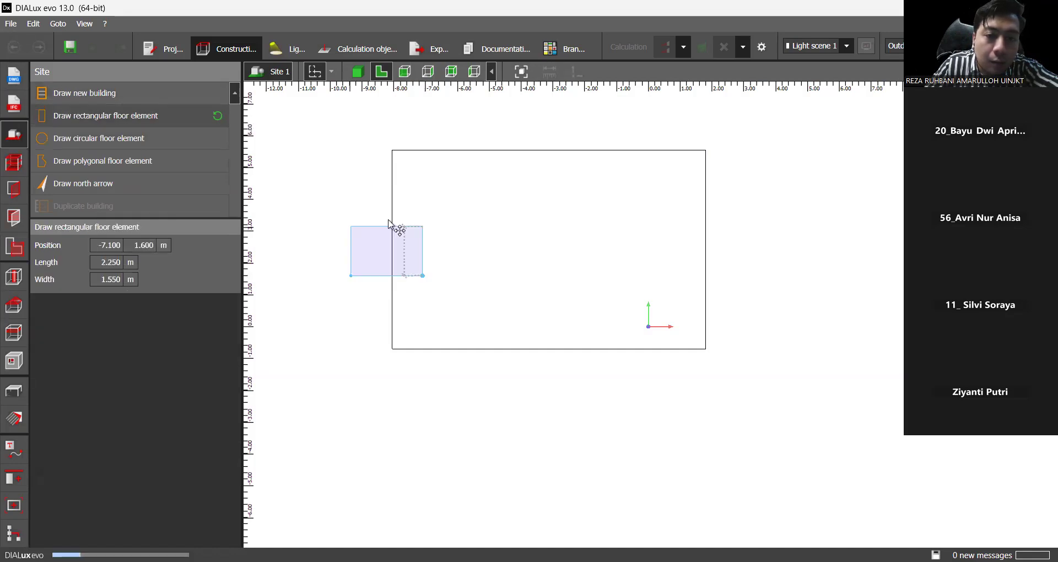
pyautogui.click(437, 229)
pyautogui.click(405, 317)
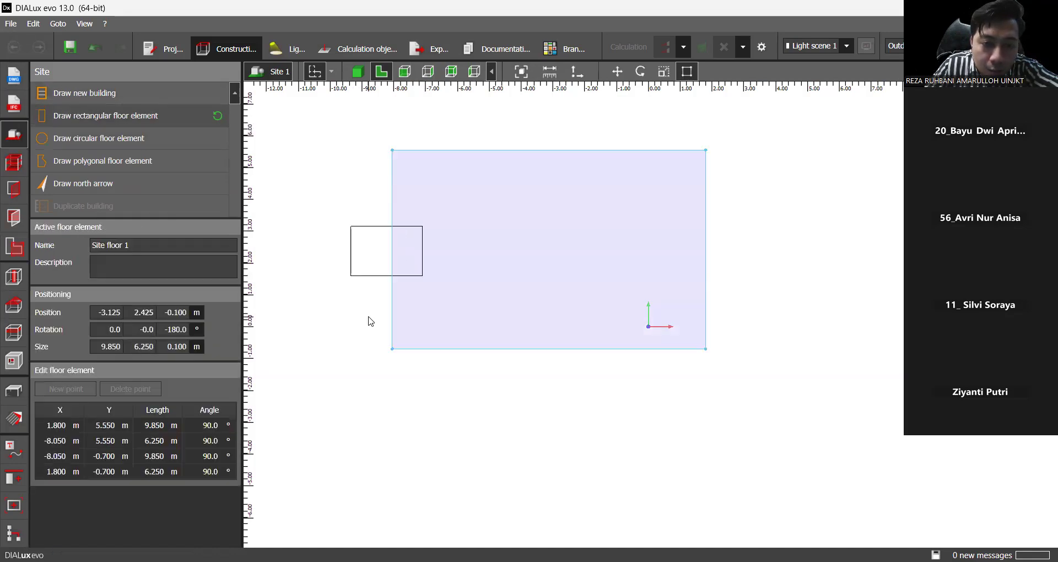
pyautogui.click(405, 255)
# Check the floor elements in an orbited 3D view and undo the drawing of both rectangular floor elements.
pyautogui.click(359, 73)
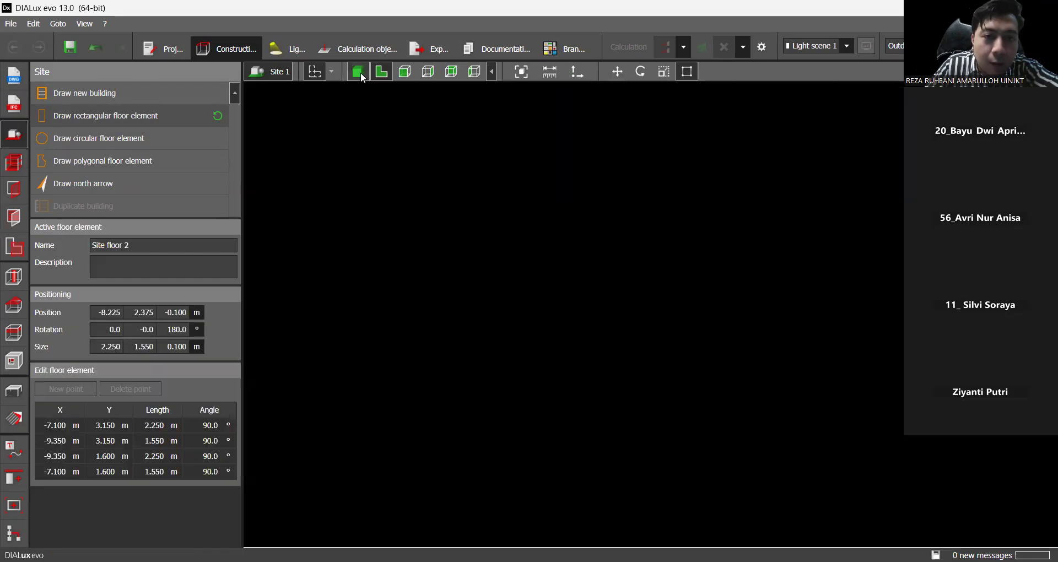
pyautogui.moveTo(386, 413); pyautogui.dragTo(449, 423, button='right')
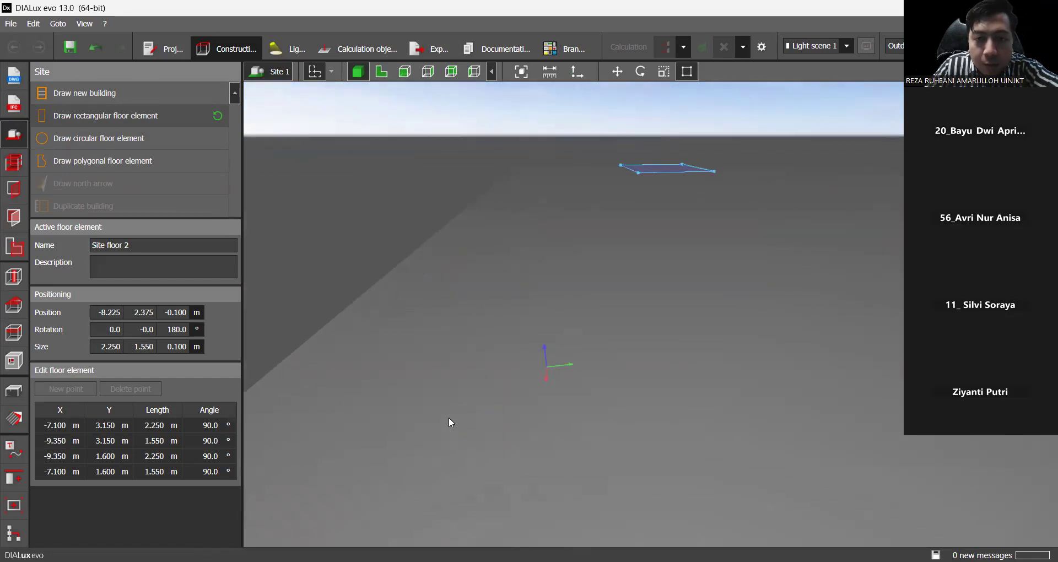
pyautogui.click(98, 49)
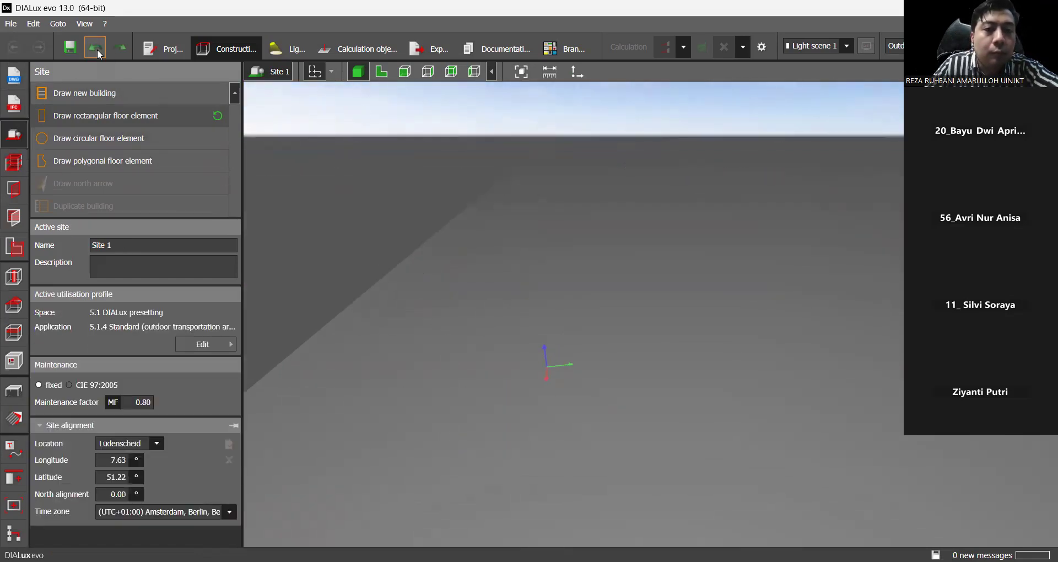
pyautogui.click(98, 51)
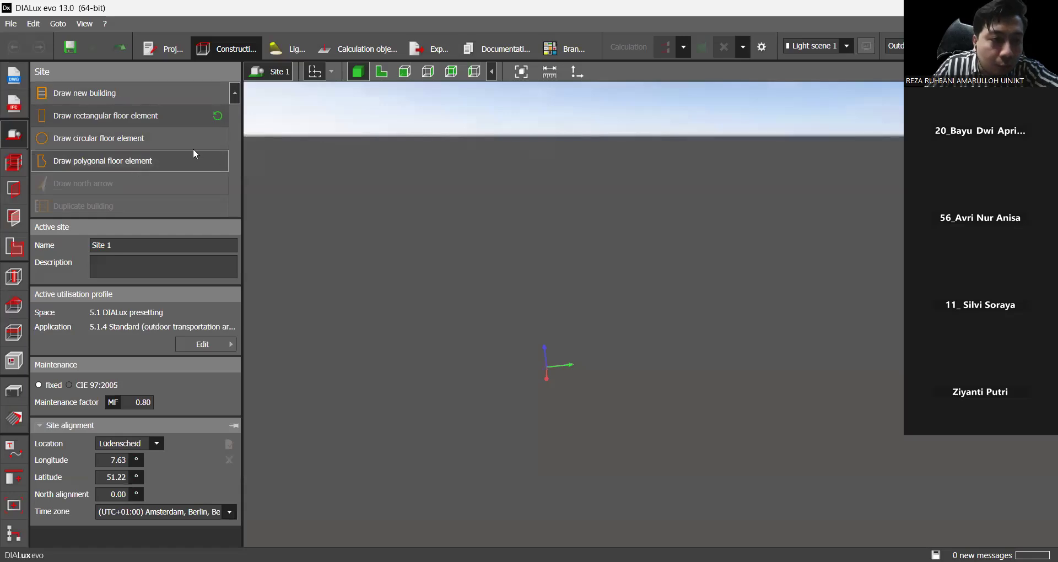
# Draw a new building contour on the site about 7.05 m long by 4.2 m wide and close it.
pyautogui.click(137, 98)
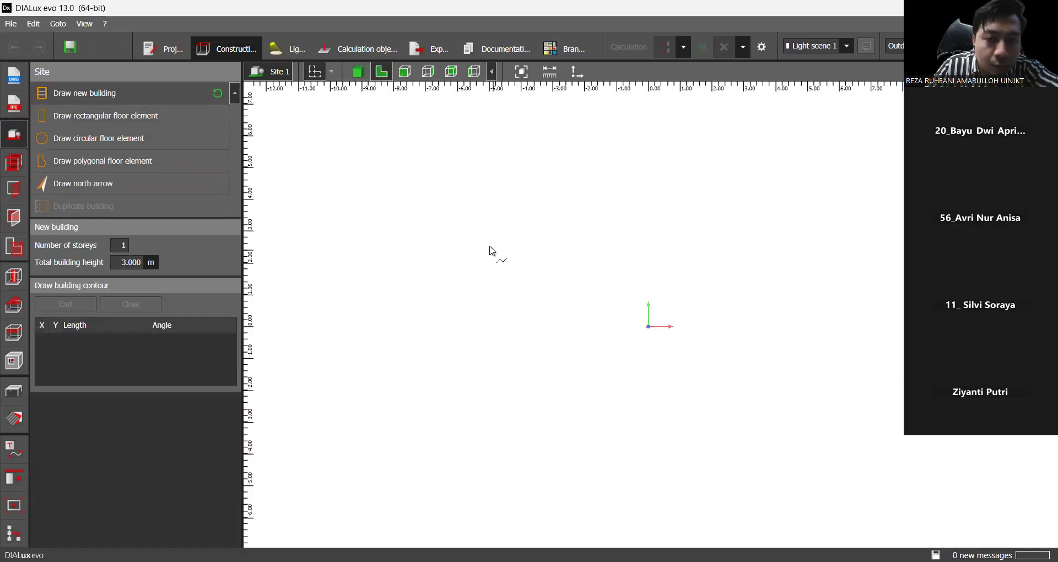
pyautogui.click(142, 187)
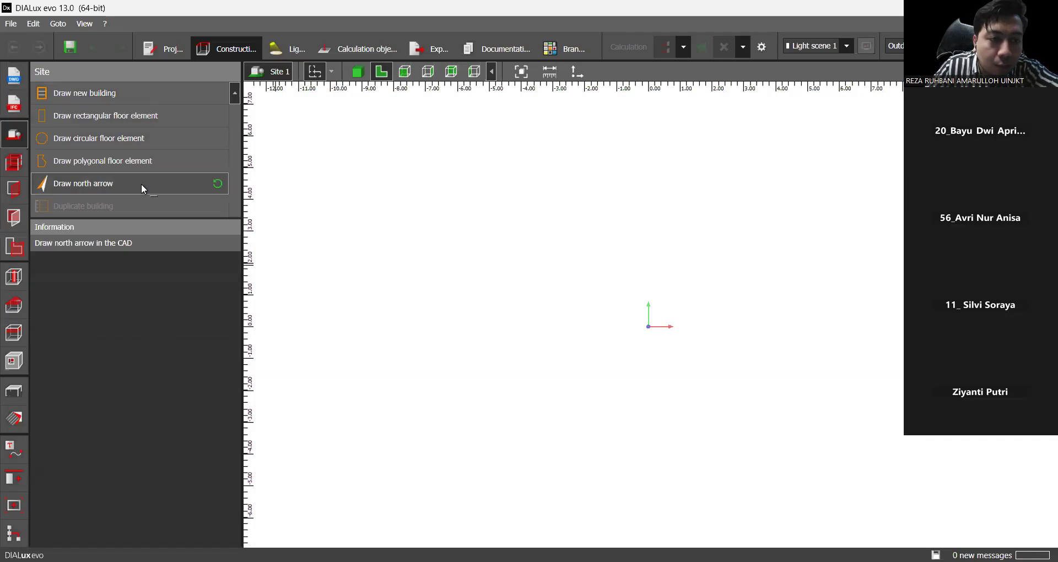
pyautogui.click(158, 94)
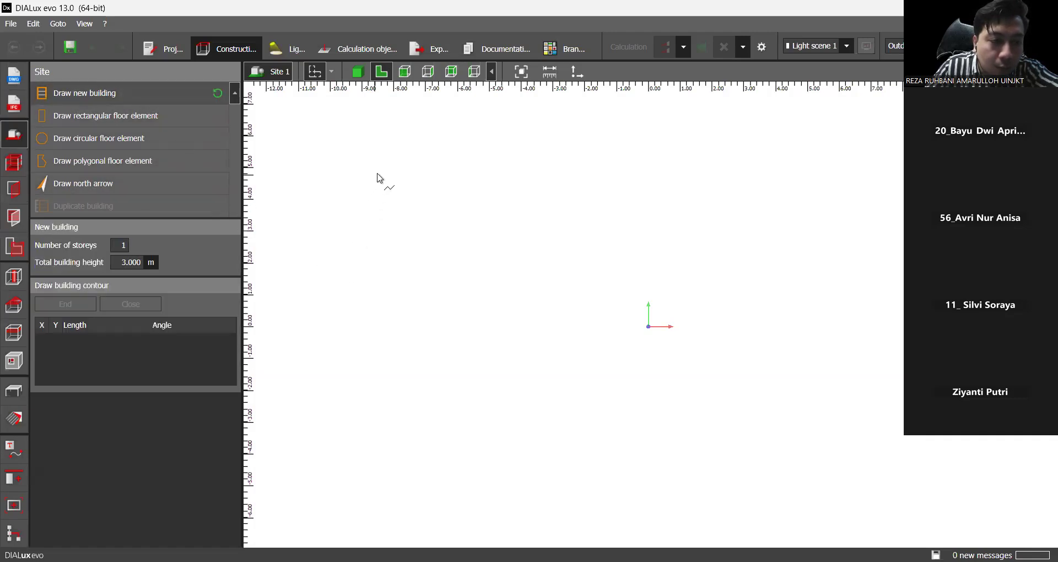
pyautogui.click(444, 245)
pyautogui.click(528, 298)
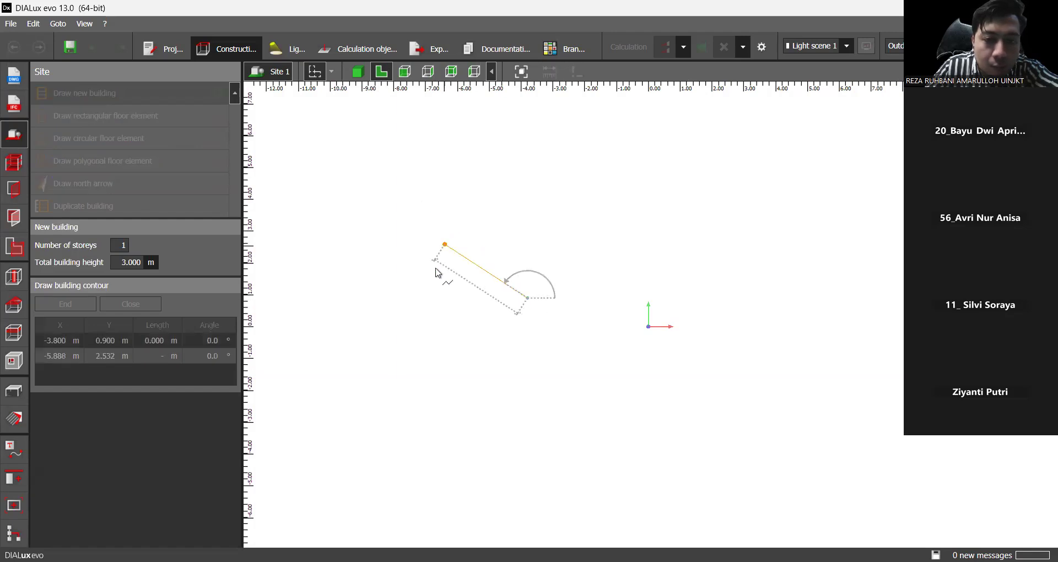
pyautogui.click(752, 298)
pyautogui.click(751, 164)
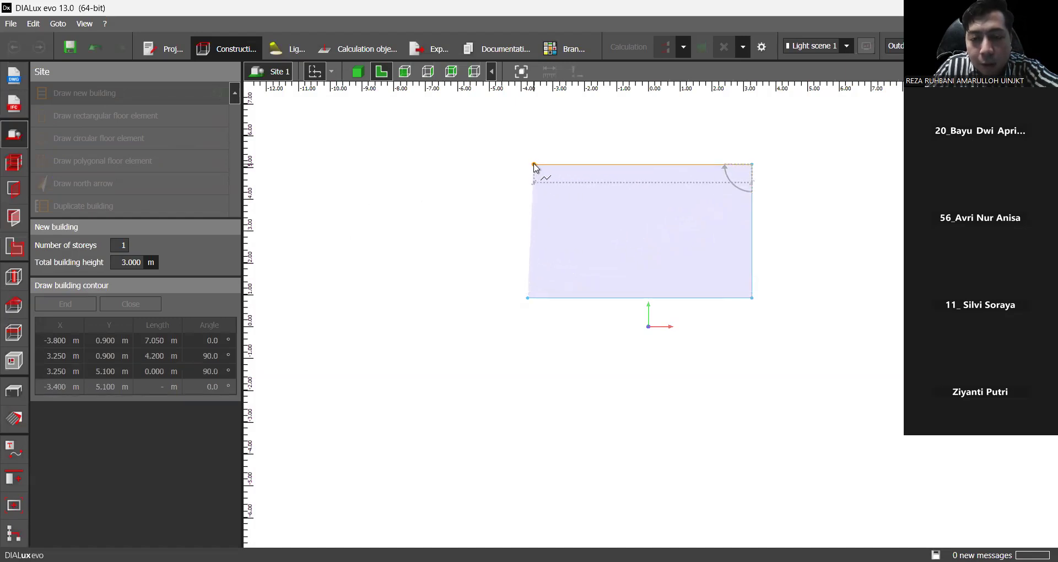
pyautogui.click(532, 164)
pyautogui.click(528, 298)
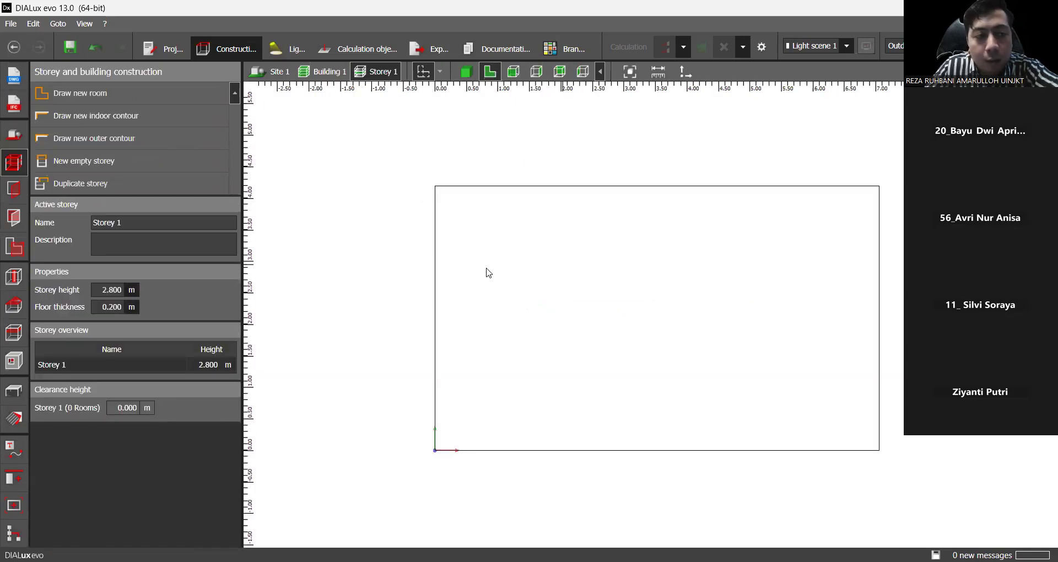
# Examine the building in an orbited 3D view along with its storey height setting and return to the floor plan.
pyautogui.scroll(-1, 530, 280)
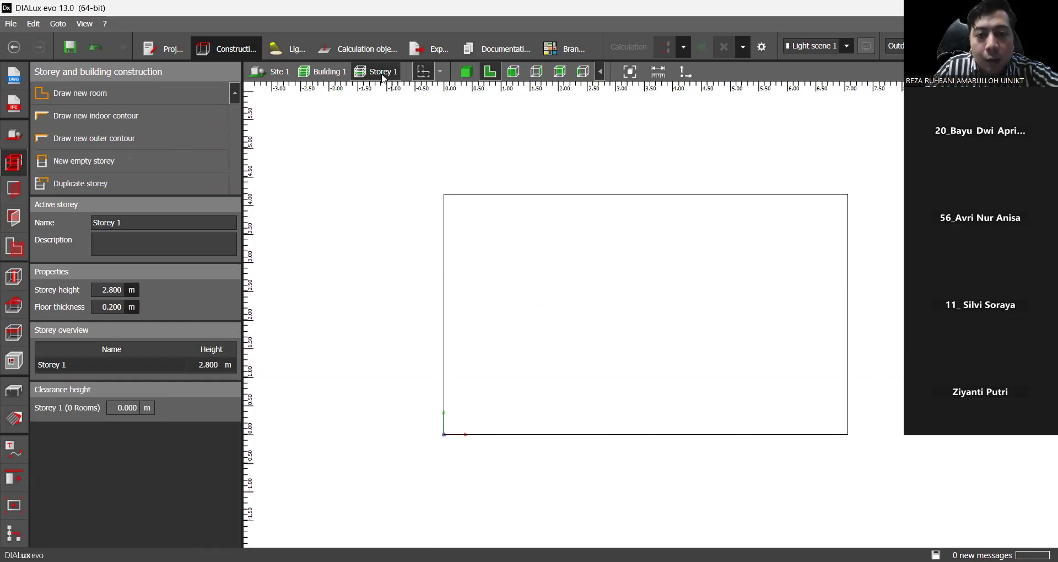
pyautogui.click(467, 73)
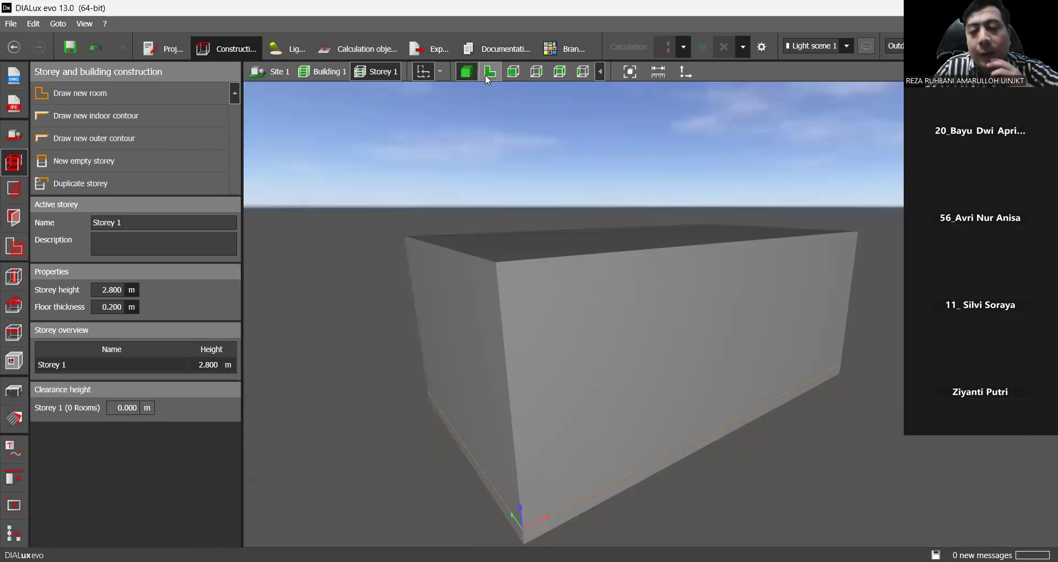
pyautogui.moveTo(622, 207); pyautogui.dragTo(392, 272)
pyautogui.moveTo(401, 278); pyautogui.dragTo(511, 285, button='right')
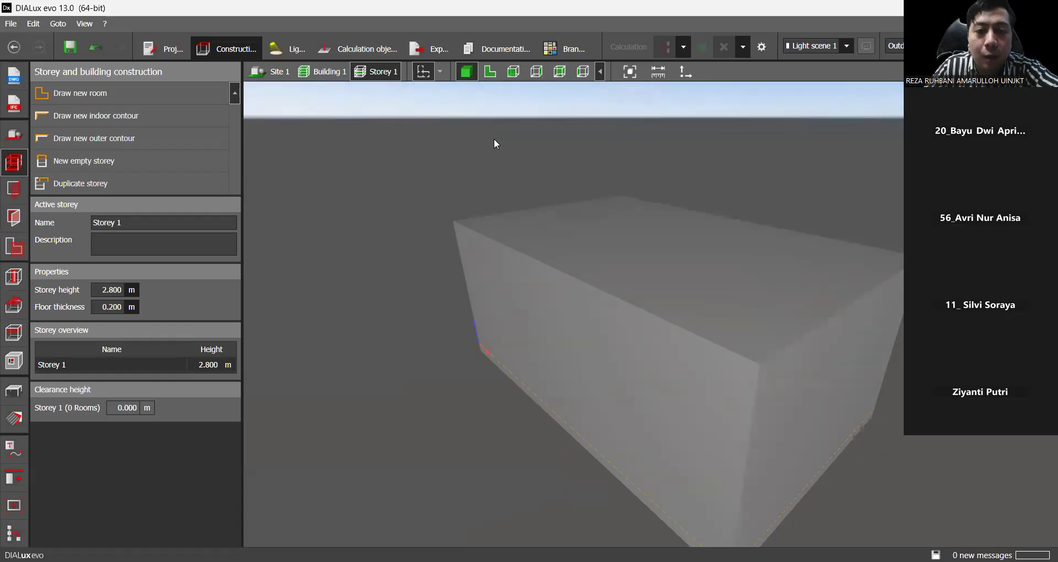
pyautogui.moveTo(562, 164); pyautogui.dragTo(390, 219, button='right')
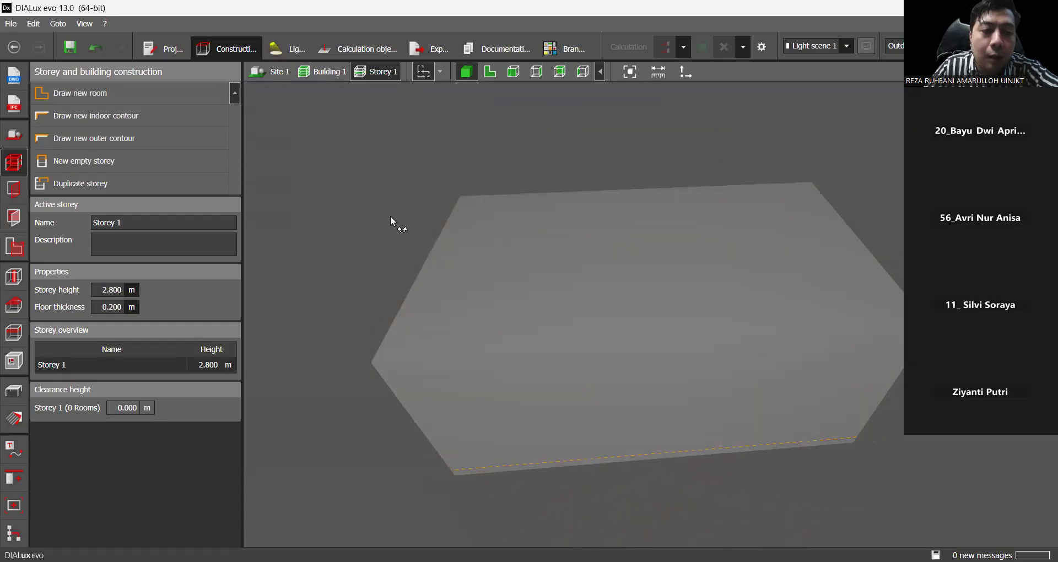
pyautogui.click(114, 291)
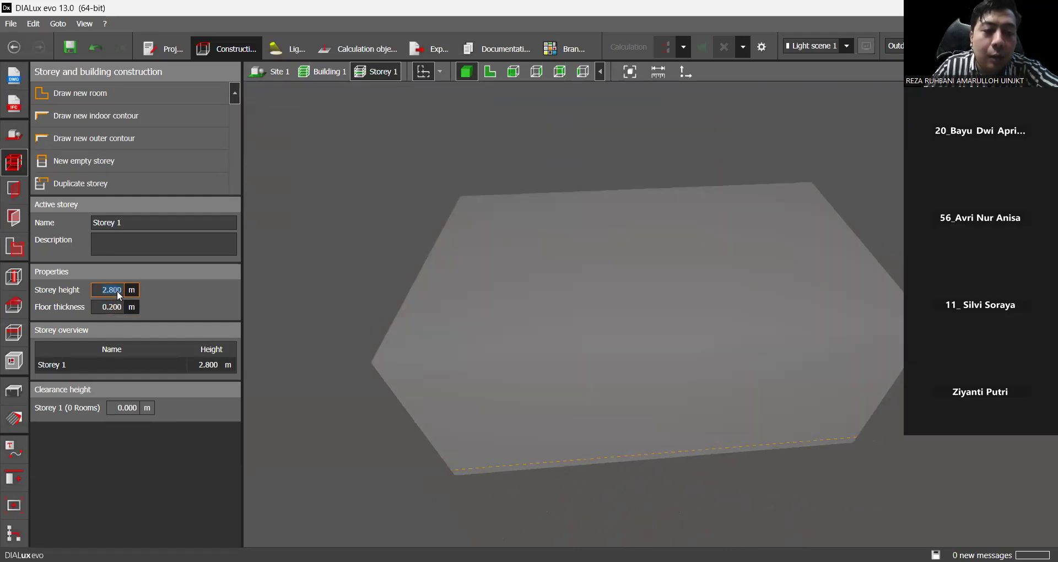
pyautogui.moveTo(418, 295); pyautogui.dragTo(506, 213, button='right')
pyautogui.click(490, 71)
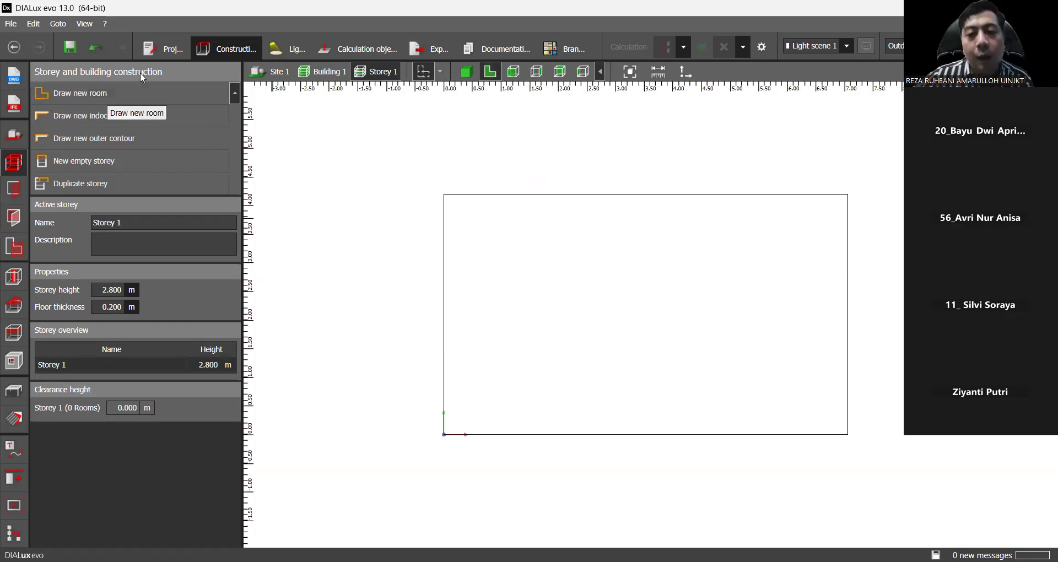
# Draw a rectangular room about 2.1 m wide by 3.4 m long at the building's left side and close its contour.
pyautogui.click(135, 91)
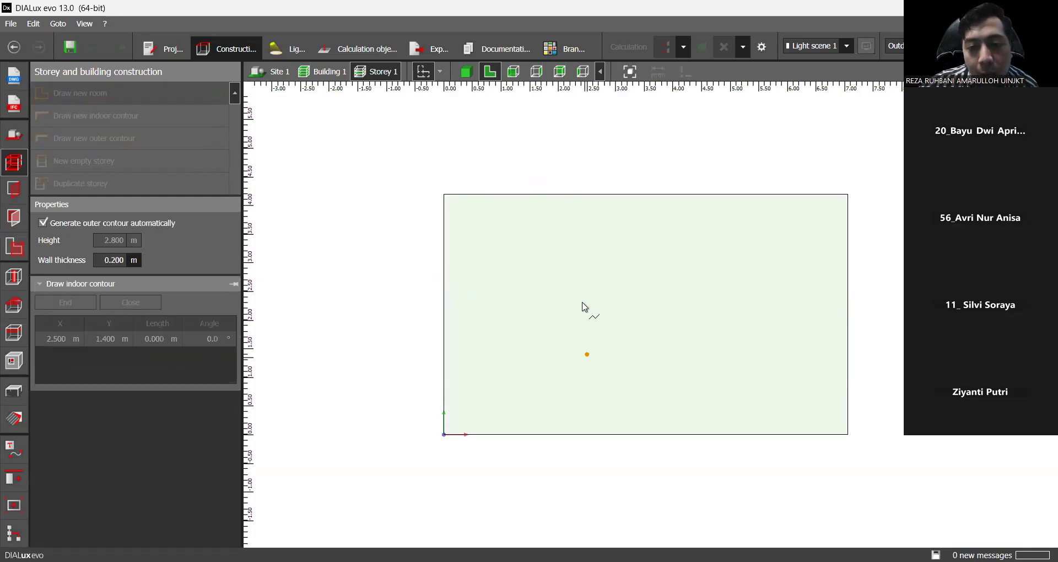
pyautogui.click(583, 396)
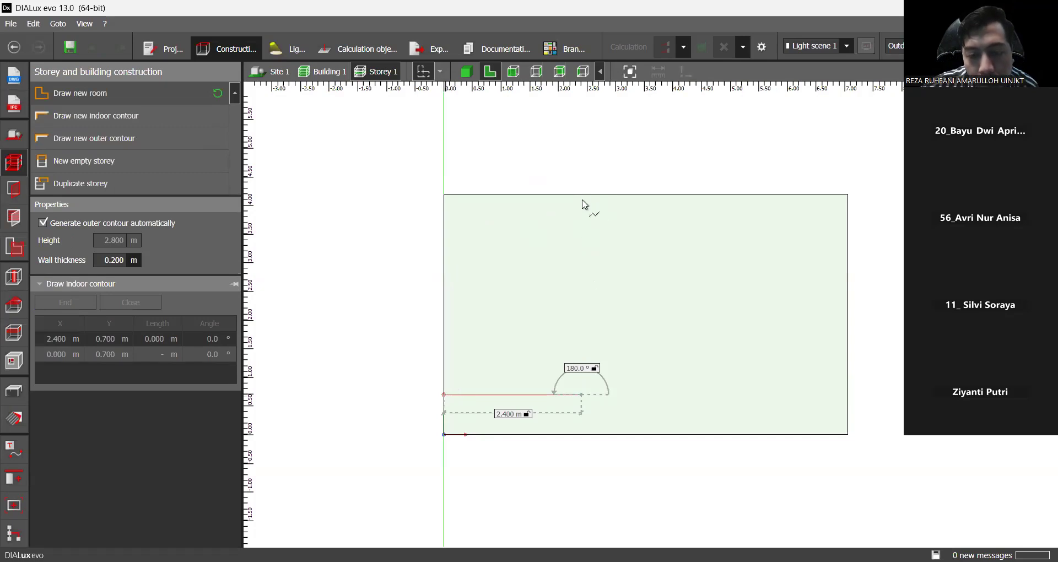
pyautogui.click(582, 203)
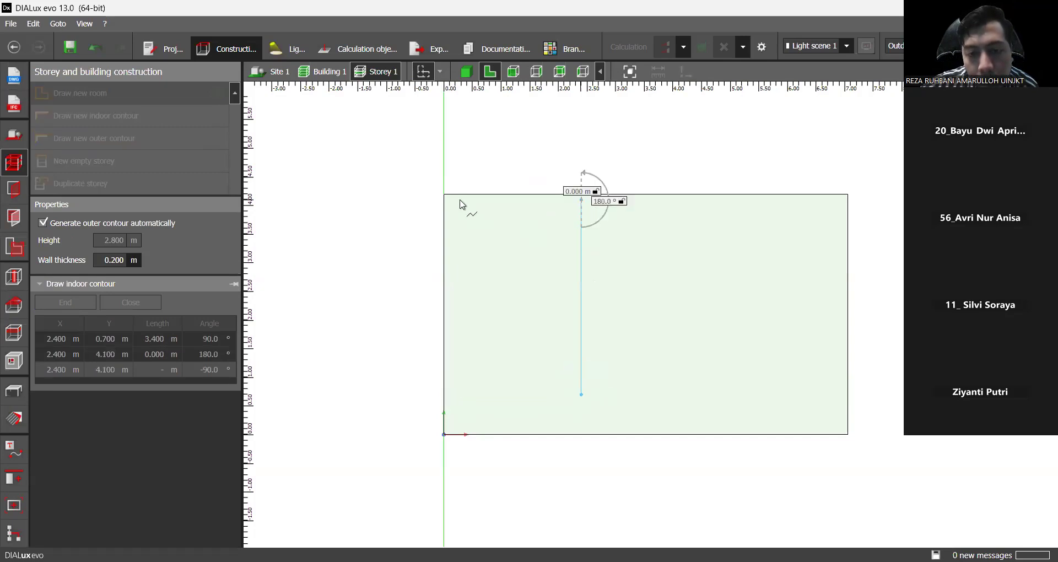
pyautogui.click(461, 201)
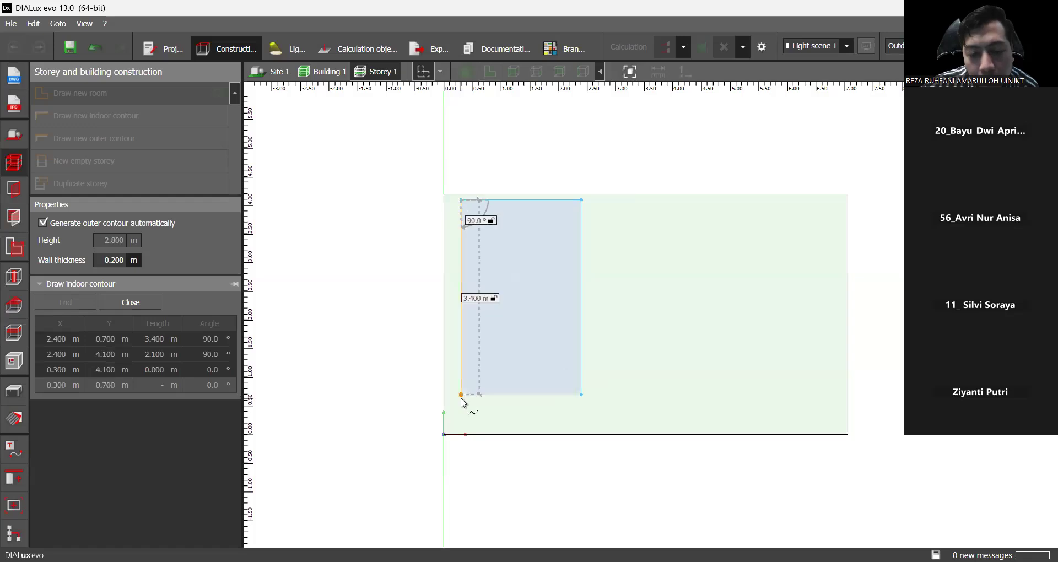
pyautogui.click(462, 395)
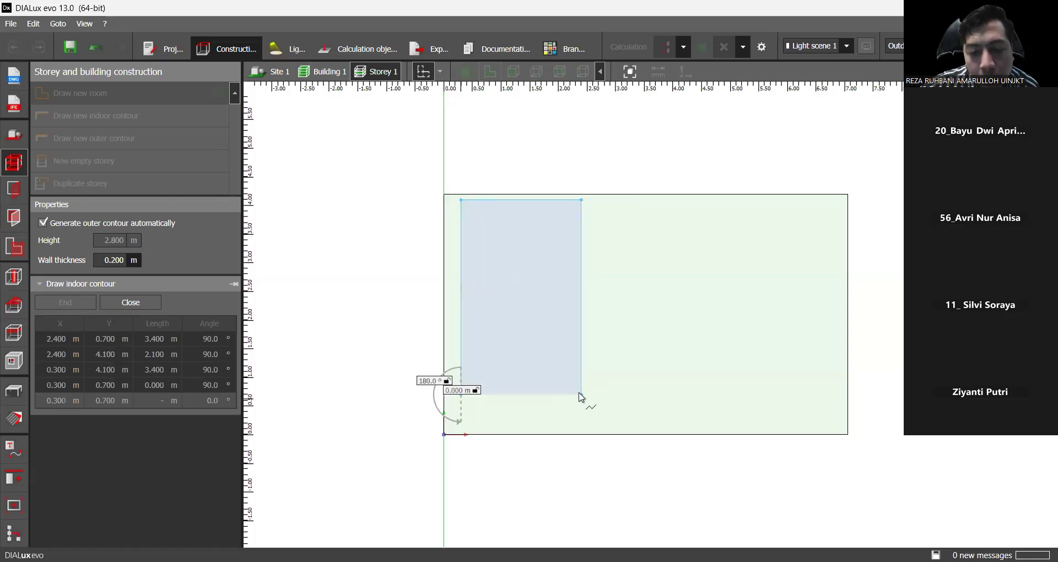
pyautogui.click(577, 391)
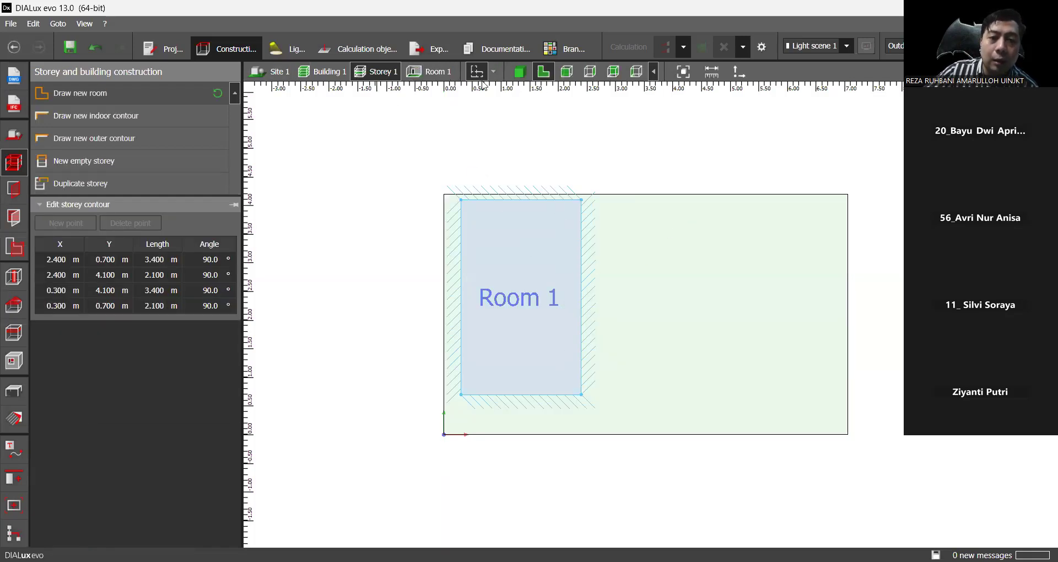
# Inspect the room in an orbited 3D view, check its contour point coordinates and edge lengths, and return to the floor plan.
pyautogui.click(519, 70)
pyautogui.moveTo(575, 305); pyautogui.dragTo(407, 405, button='right')
pyautogui.click(77, 257)
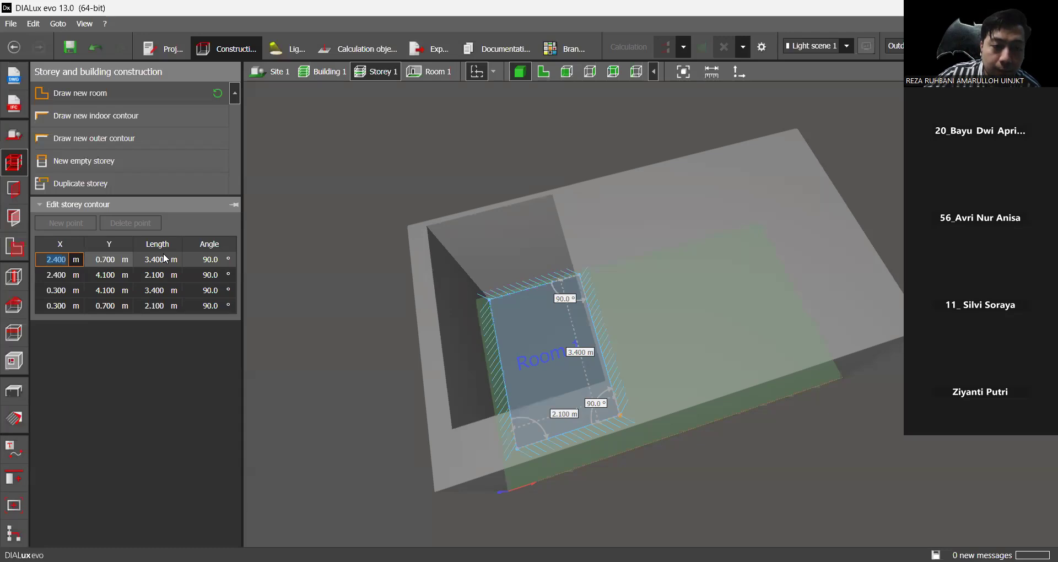
pyautogui.click(160, 259)
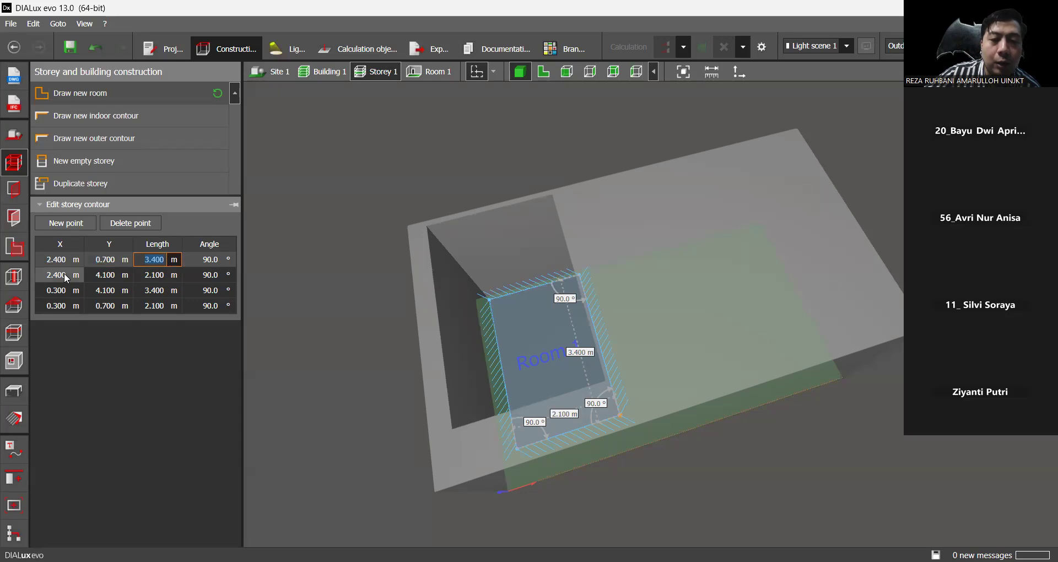
pyautogui.click(546, 72)
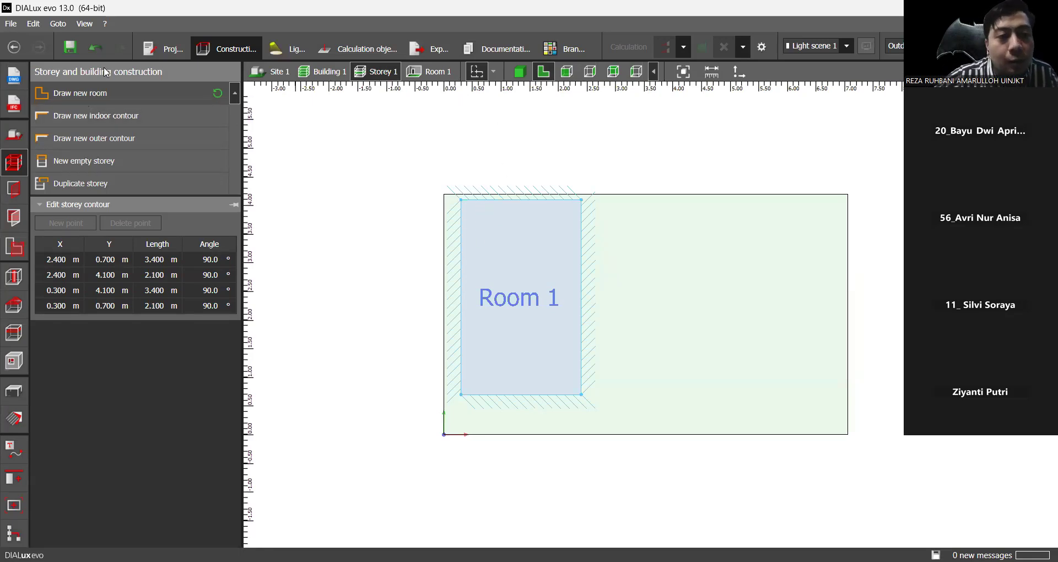
# Undo the drawing of the room and switch from the site to the Building 1 plan.
pyautogui.click(95, 48)
pyautogui.click(95, 49)
pyautogui.click(95, 48)
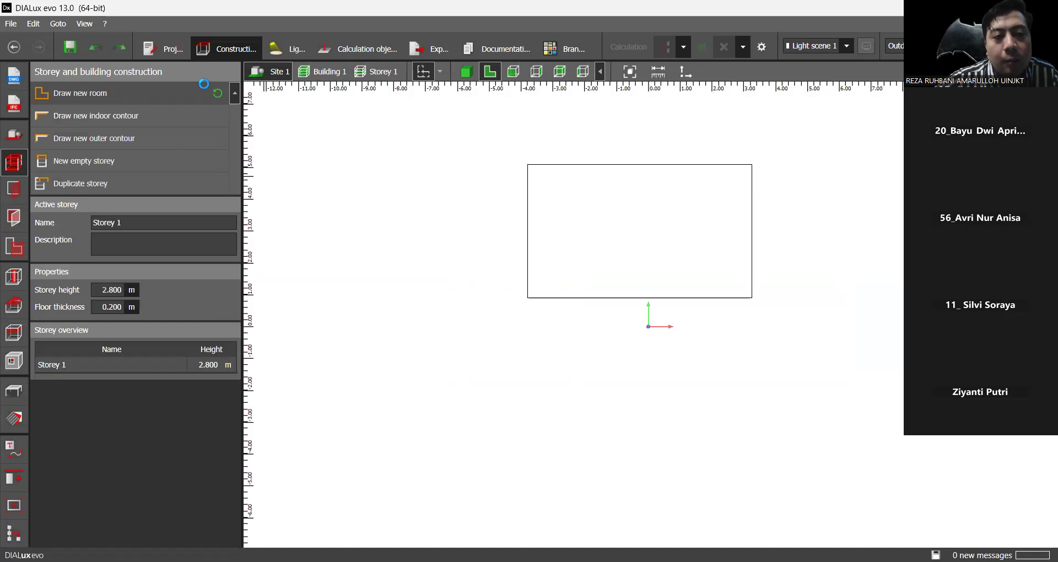
pyautogui.scroll(3, 626, 207)
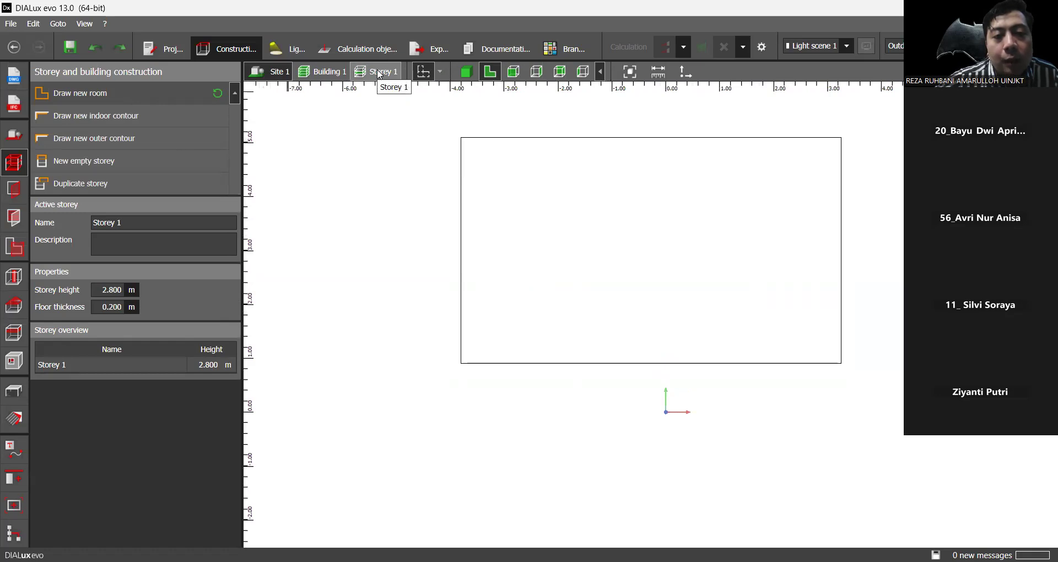
pyautogui.click(337, 72)
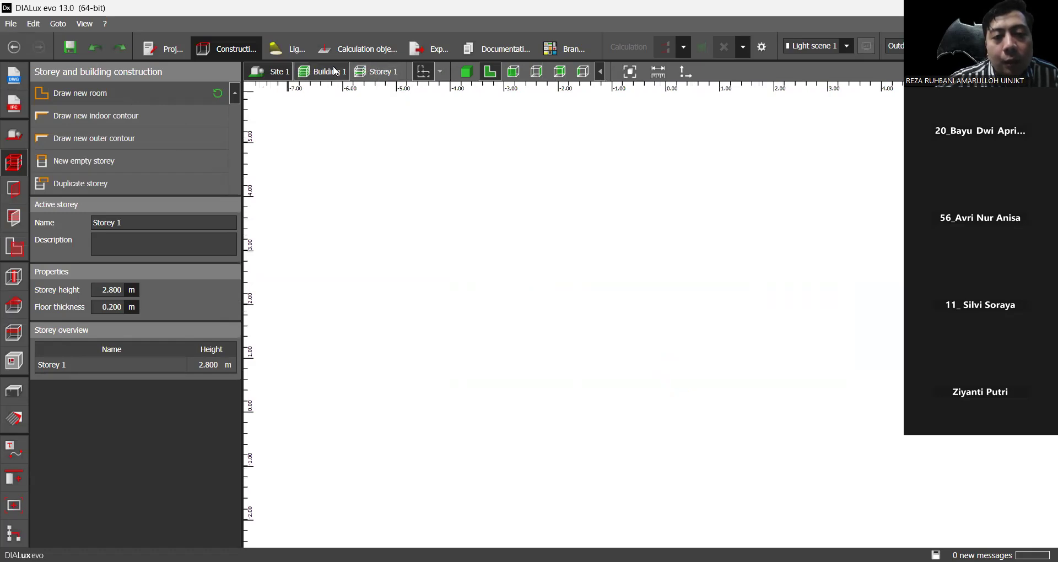
pyautogui.click(379, 78)
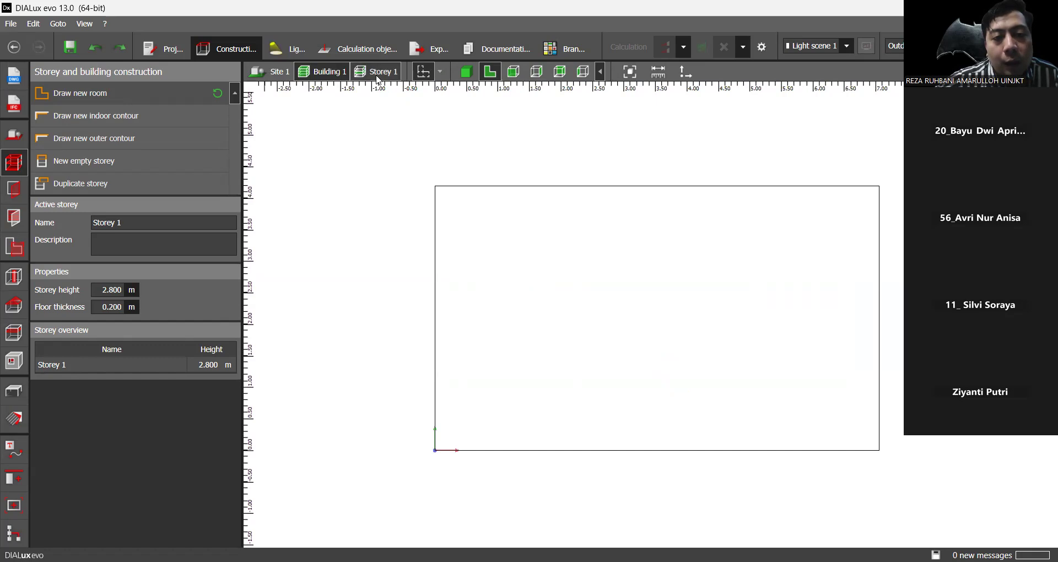
pyautogui.click(325, 74)
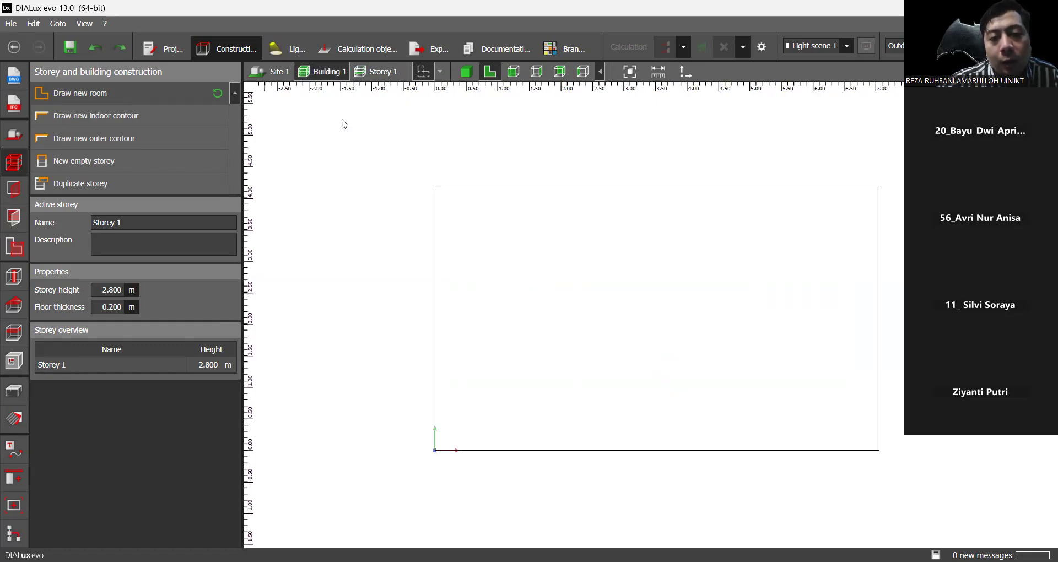
# Draw a rectangular room about 2.5 by 2.1 m with 0.100 m wall thickness in the building's upper-left corner.
pyautogui.click(97, 110)
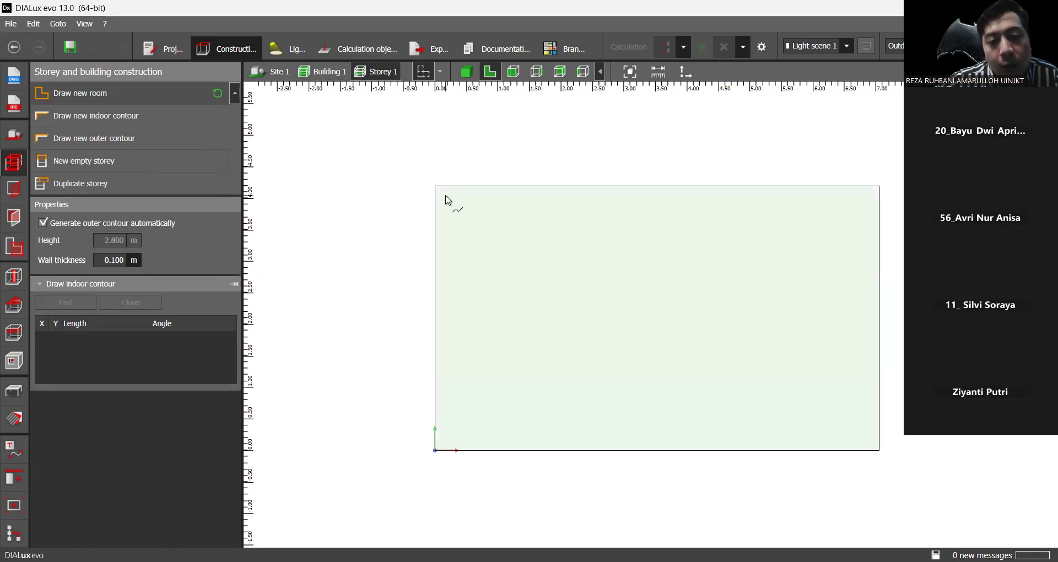
pyautogui.click(446, 197)
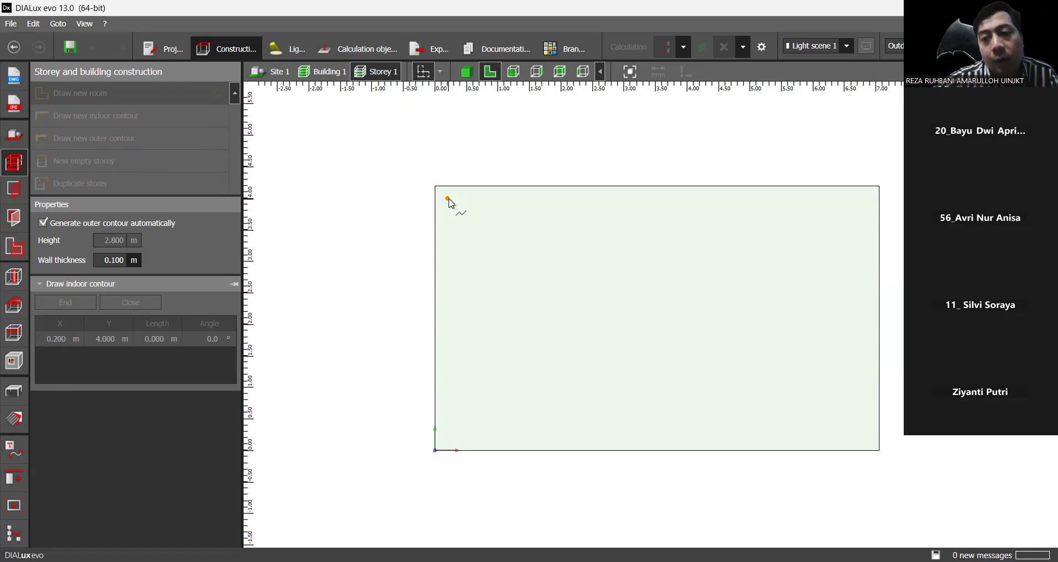
pyautogui.click(449, 199)
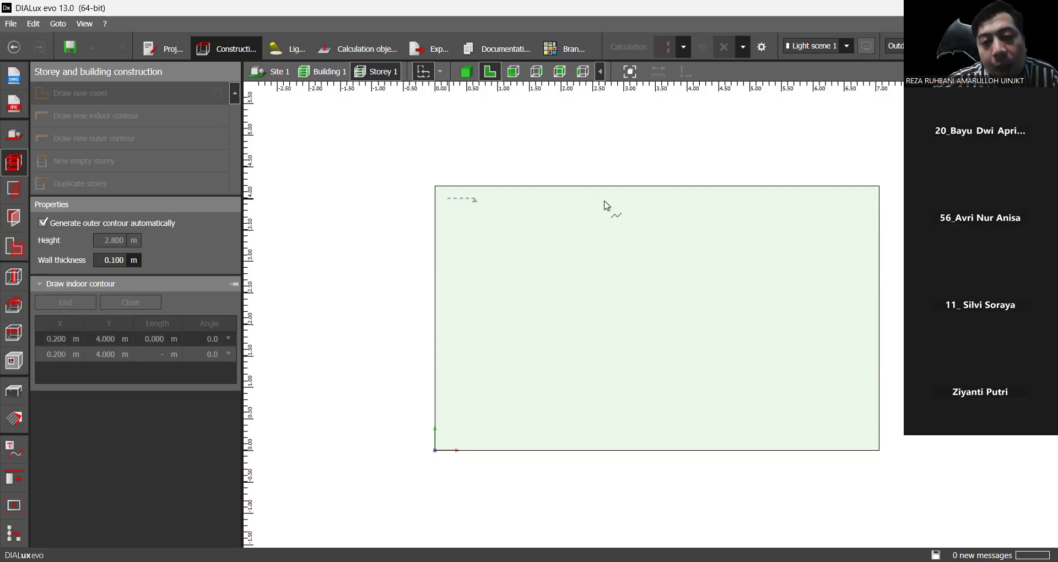
pyautogui.click(605, 202)
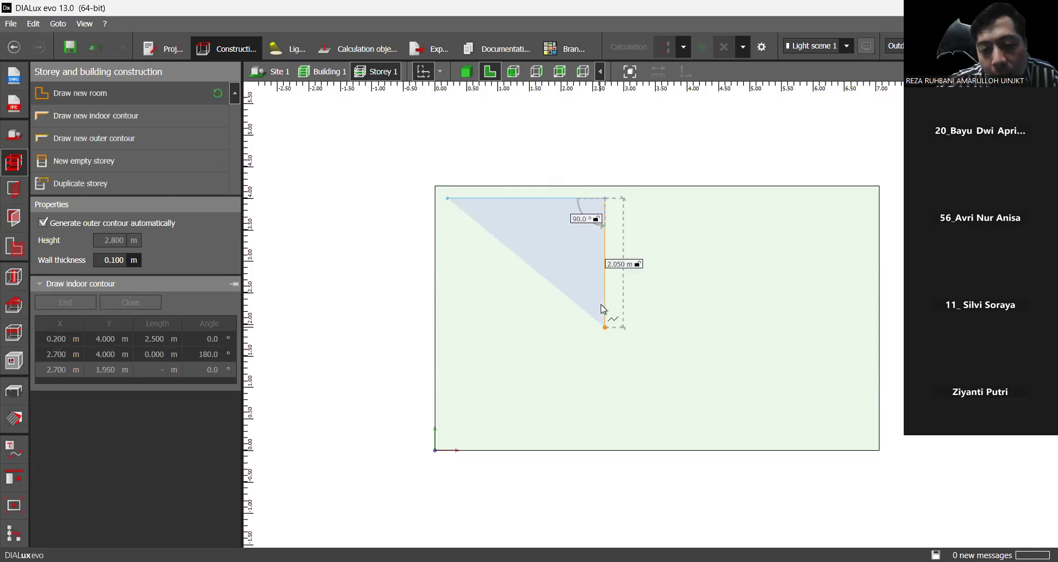
pyautogui.click(603, 310)
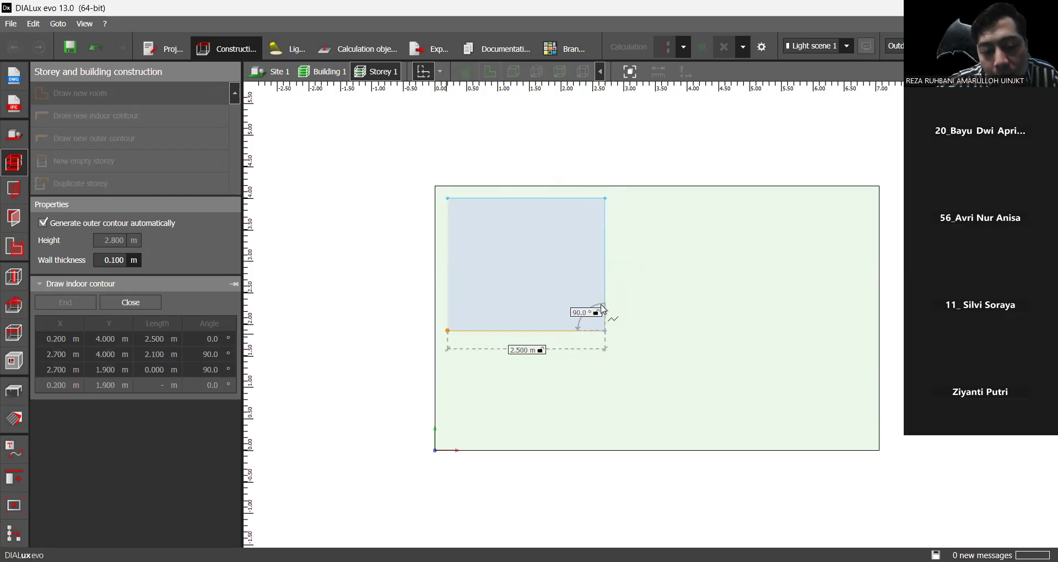
pyautogui.press('Return')
pyautogui.click(447, 198)
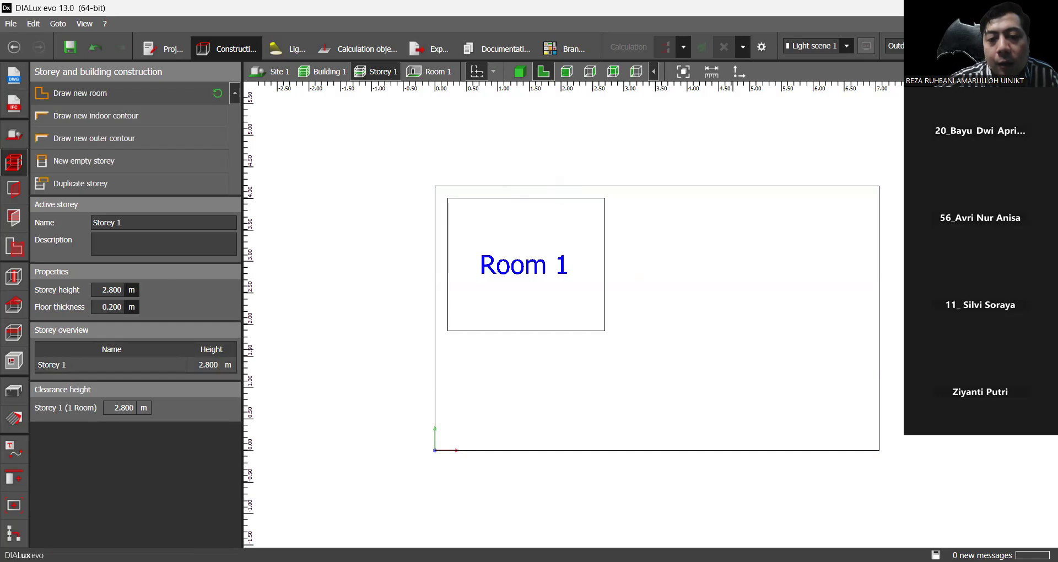
# Draw a rectangular room about 2.5 by 1.65 m with 0.100 m wall thickness directly below Room 1.
pyautogui.click(110, 116)
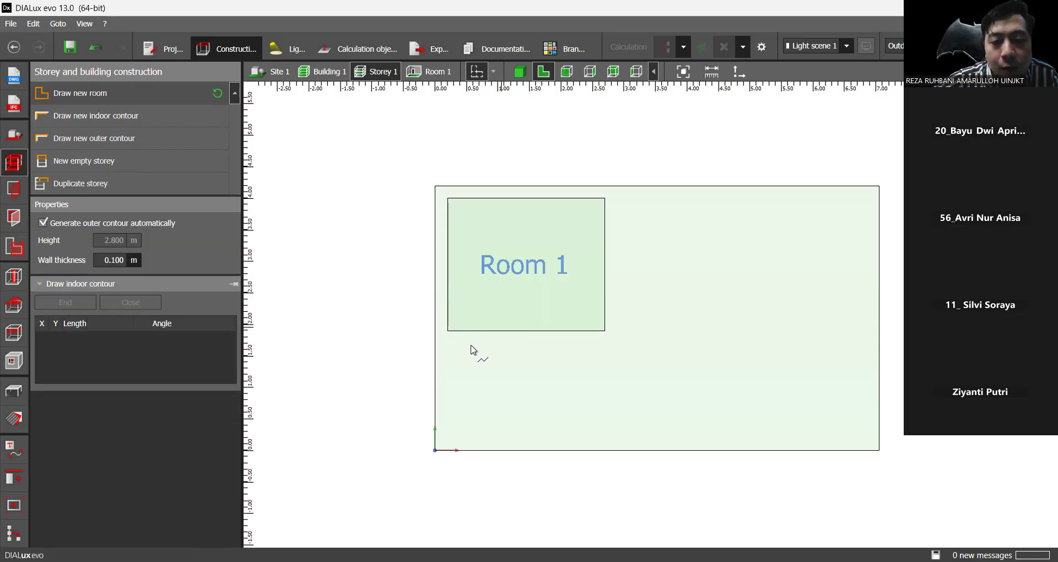
pyautogui.click(449, 339)
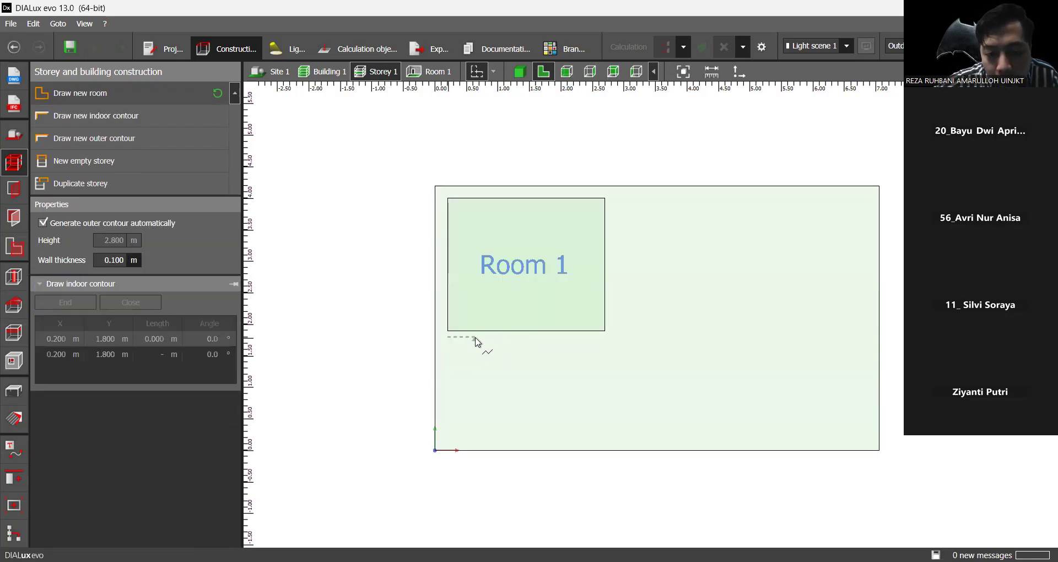
pyautogui.click(608, 344)
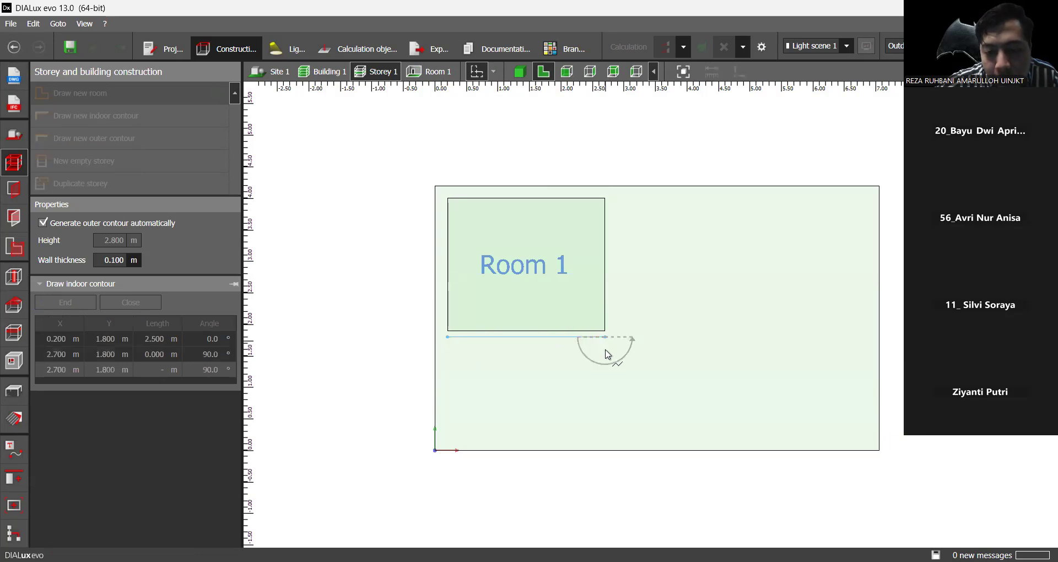
pyautogui.click(523, 445)
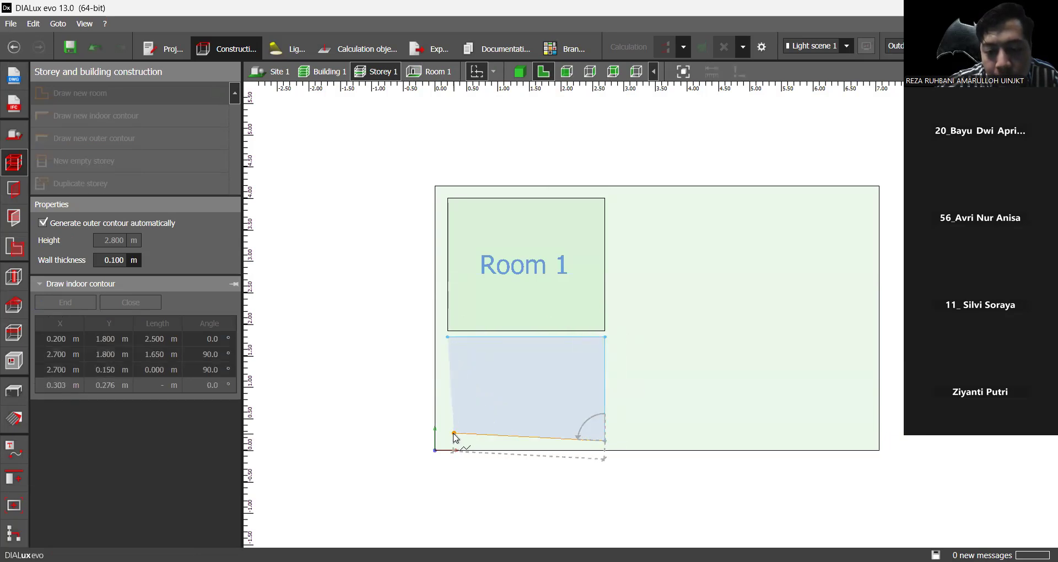
pyautogui.click(448, 441)
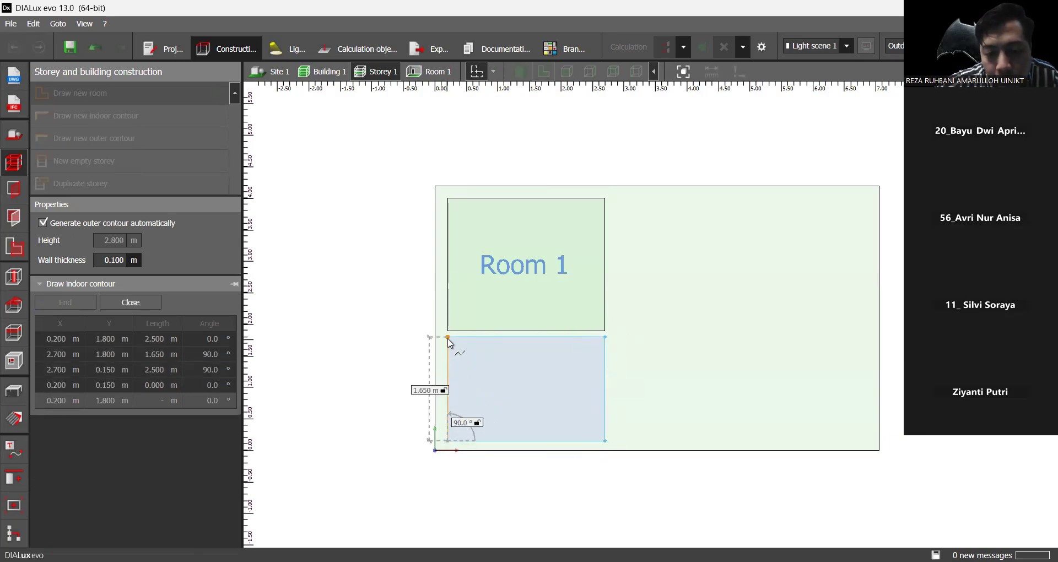
pyautogui.click(448, 337)
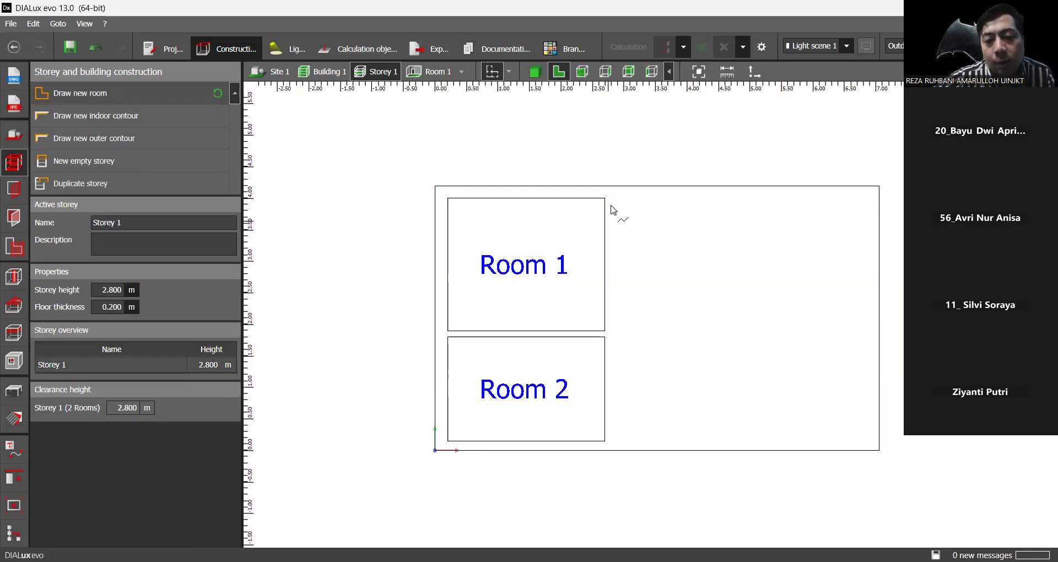
# Draw a rectangular room about 4.0 m wide by 3.9 m long beside Rooms 1 and 2, filling the rest of the building.
pyautogui.click(105, 94)
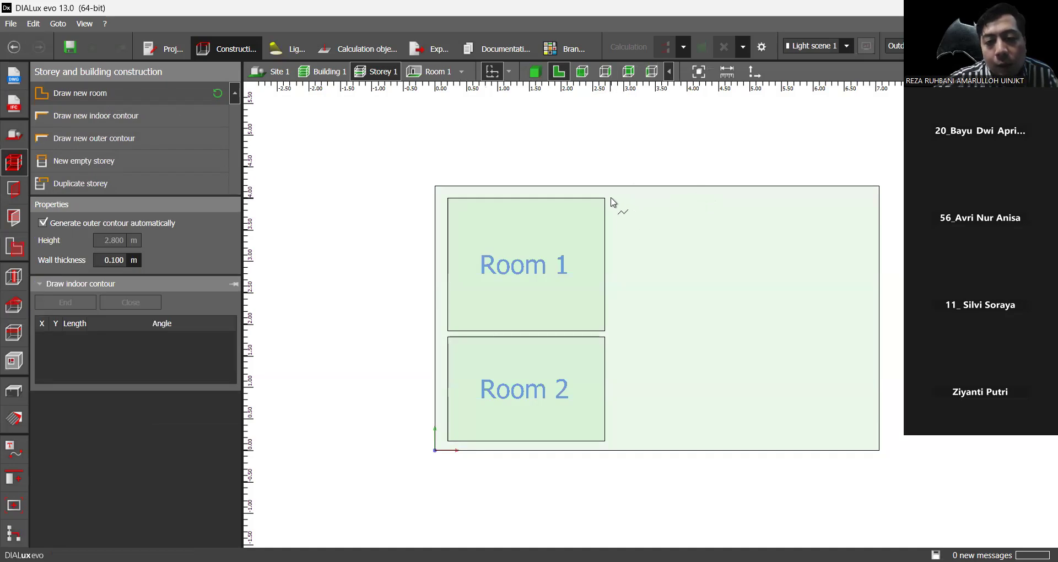
pyautogui.click(613, 203)
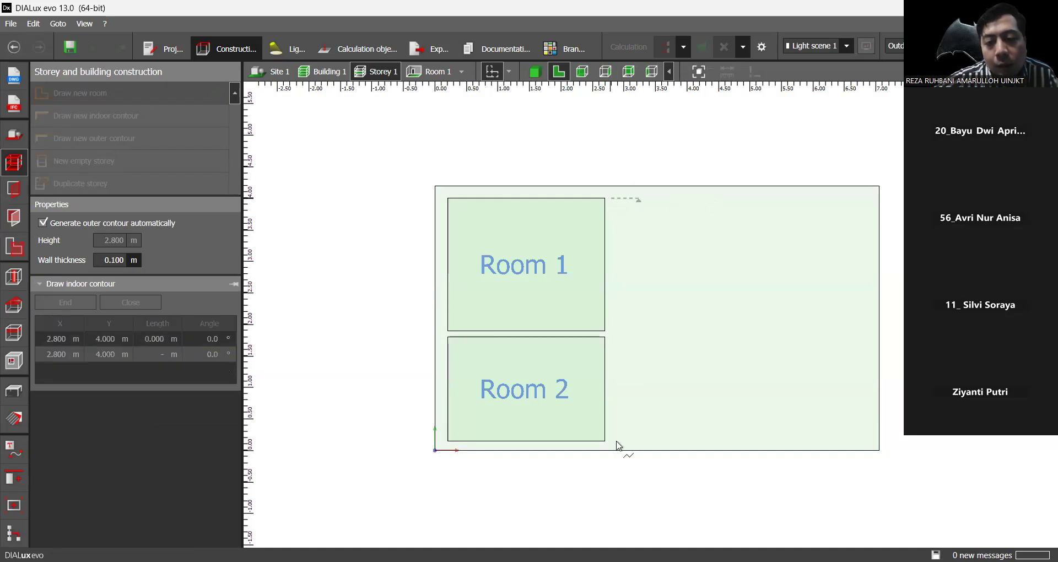
pyautogui.click(619, 446)
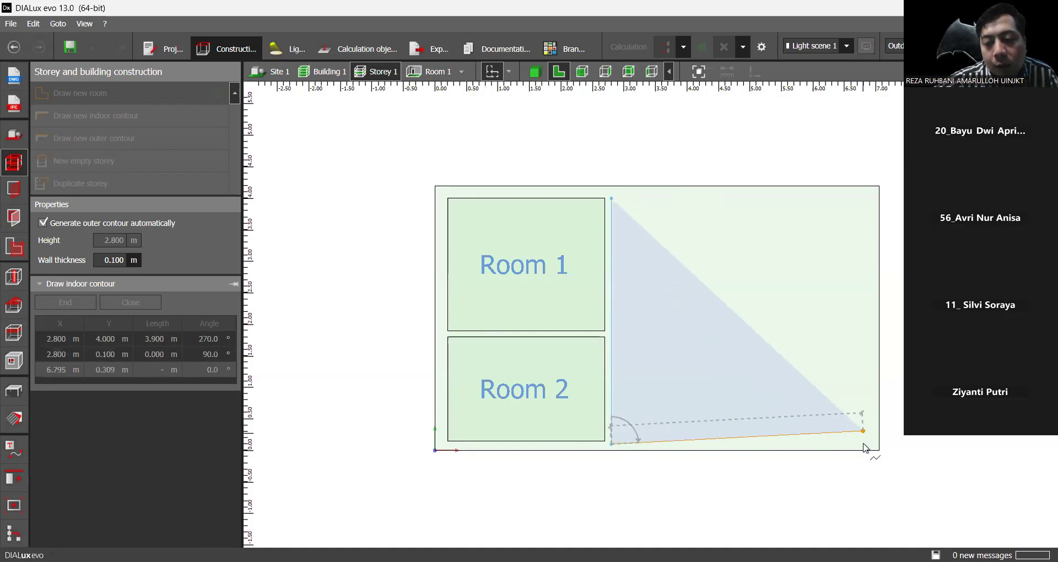
pyautogui.click(863, 445)
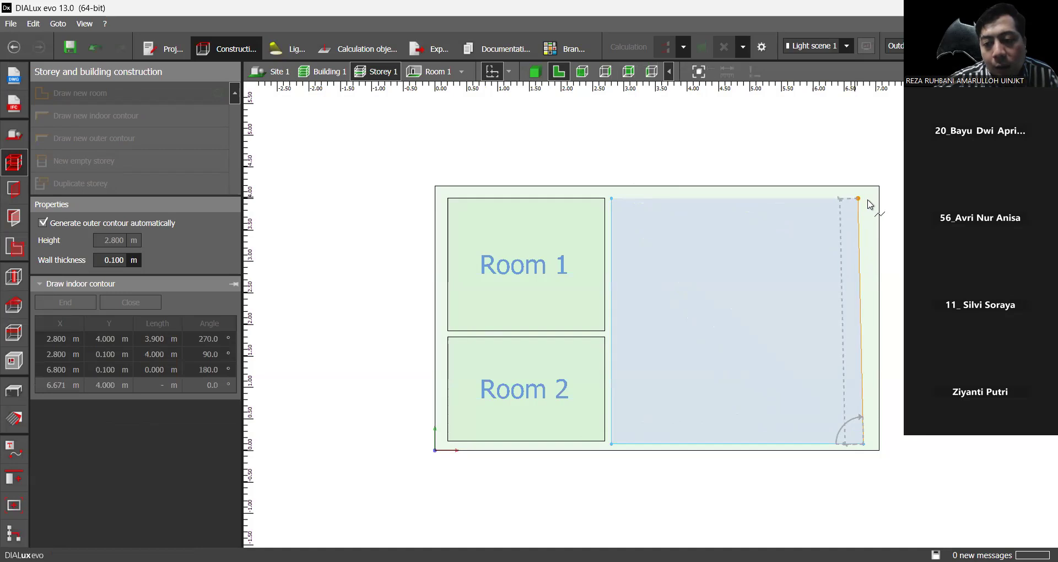
pyautogui.click(864, 200)
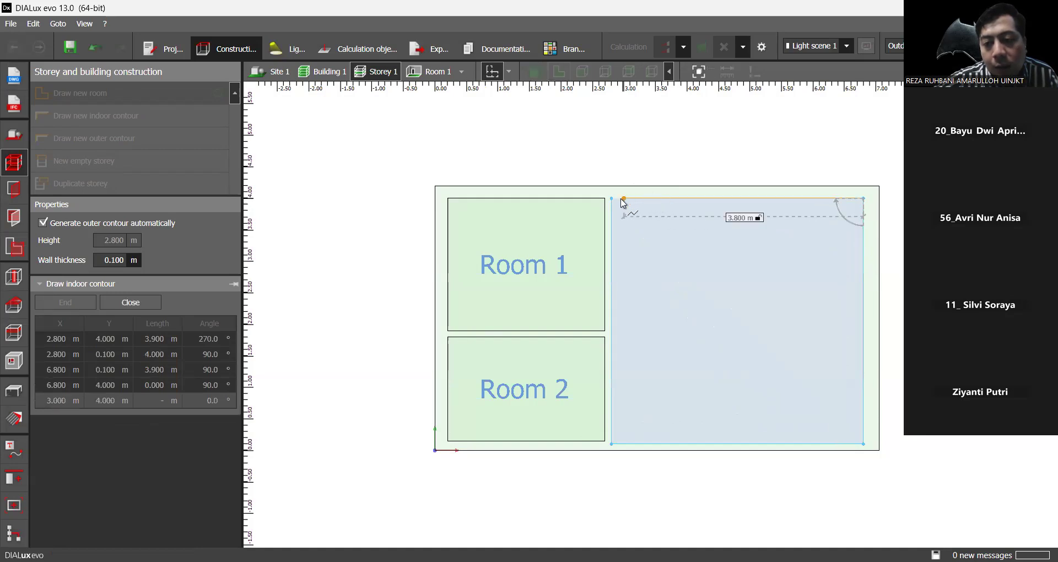
pyautogui.click(612, 199)
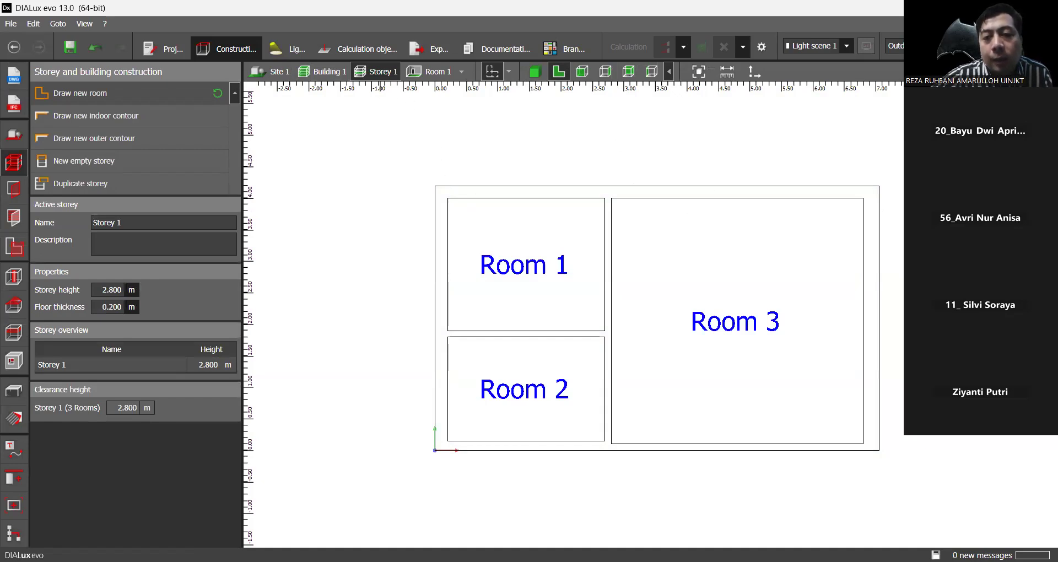
# Inspect the three rooms in an orbited 3D view and the elevation views, and return to the floor plan.
pyautogui.click(536, 72)
pyautogui.moveTo(595, 310); pyautogui.dragTo(544, 358, button='right')
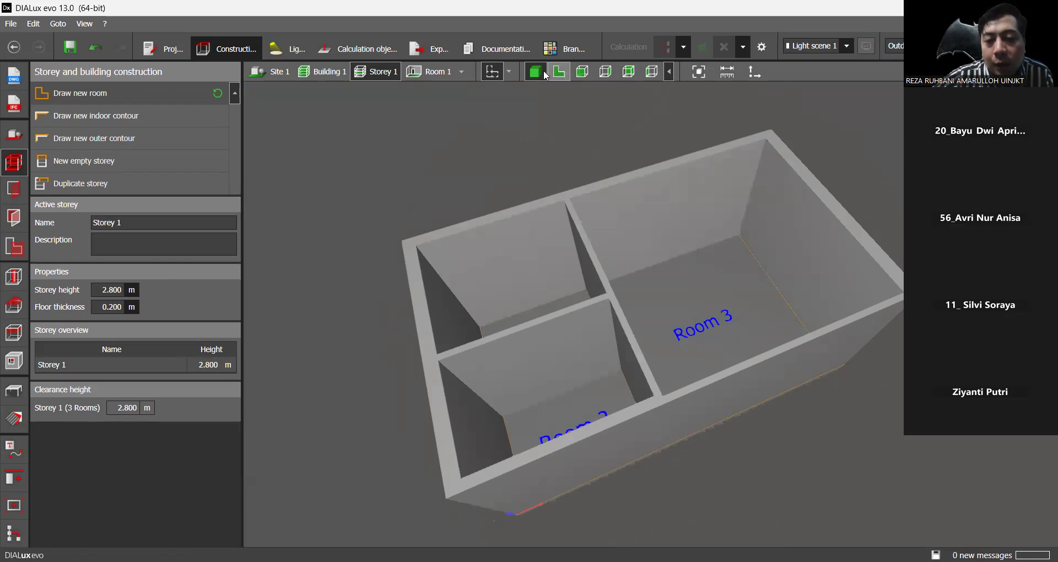
pyautogui.click(588, 73)
pyautogui.click(601, 72)
pyautogui.click(585, 73)
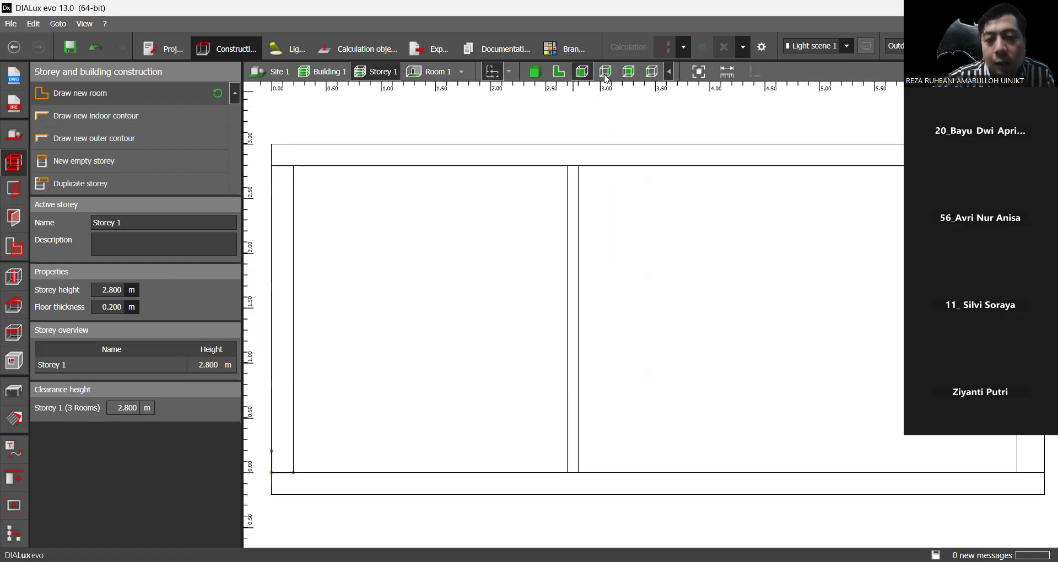
pyautogui.click(605, 74)
pyautogui.click(629, 74)
pyautogui.click(652, 75)
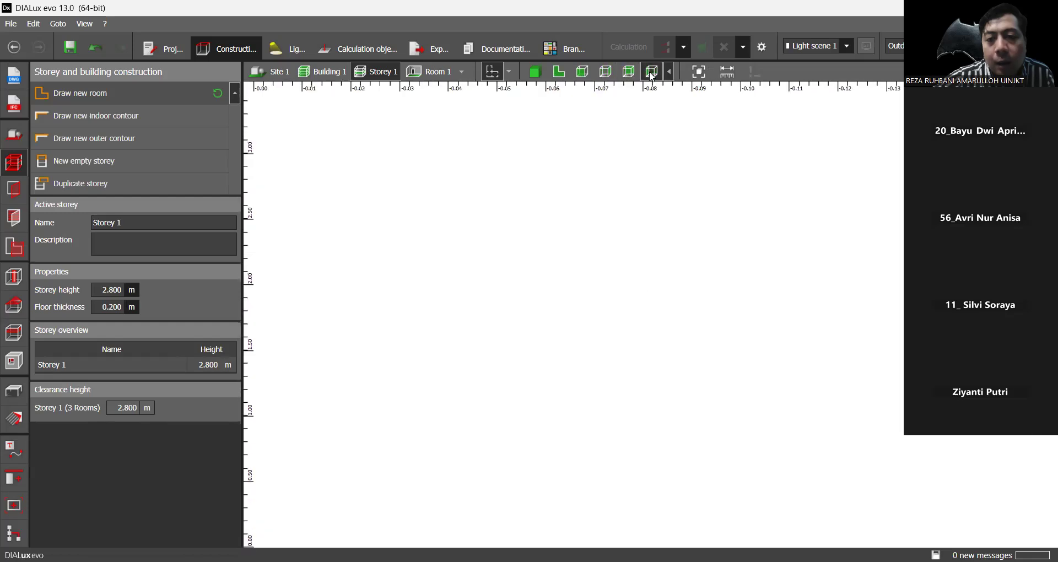
pyautogui.click(558, 73)
pyautogui.click(558, 72)
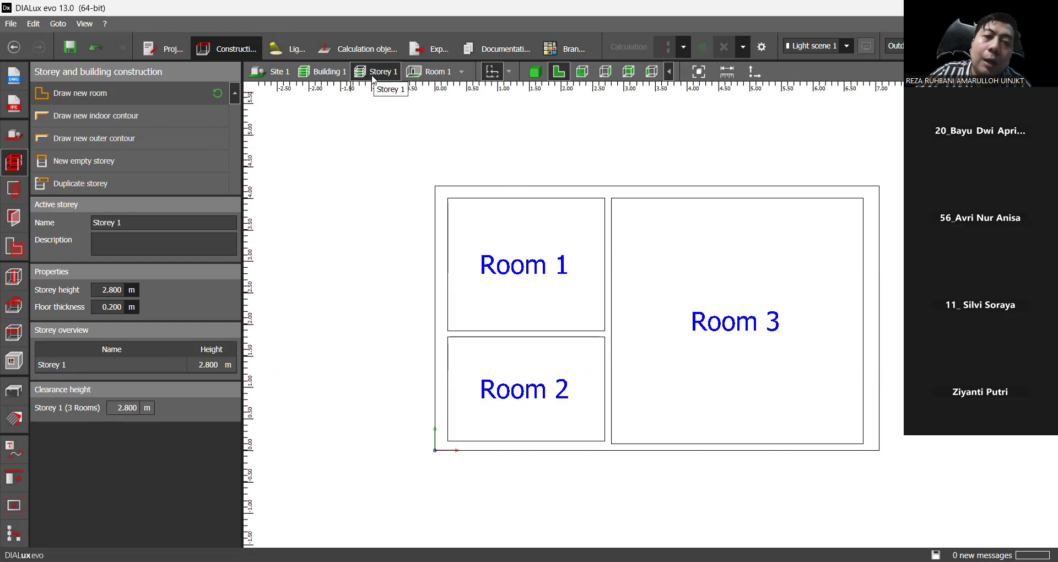
# View the individual plans of Rooms 1, 2 and 3 in turn, and return to the Storey 1 plan.
pyautogui.click(449, 73)
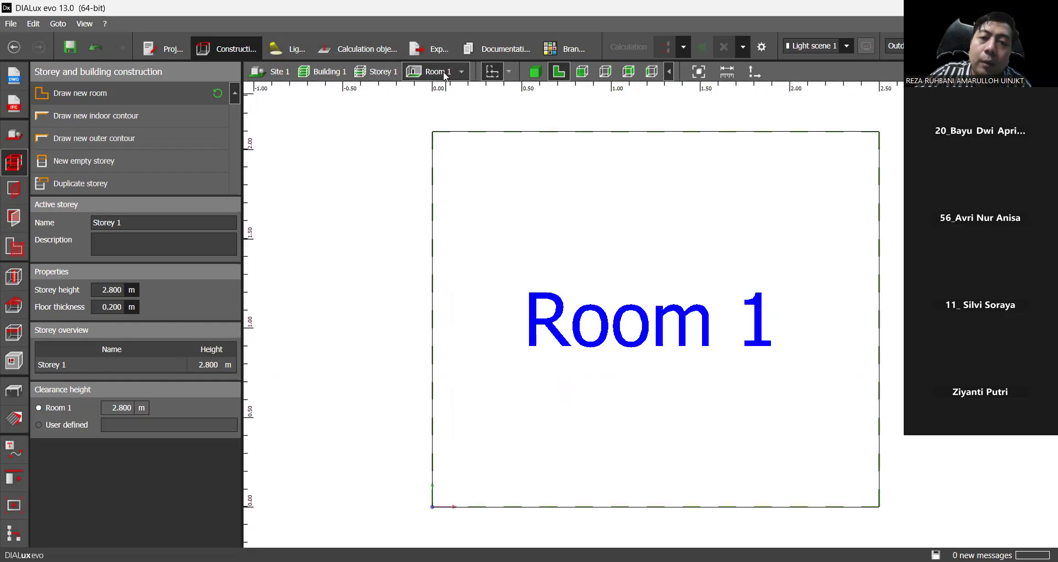
pyautogui.click(461, 72)
pyautogui.click(474, 104)
pyautogui.click(461, 71)
pyautogui.click(469, 122)
pyautogui.click(460, 71)
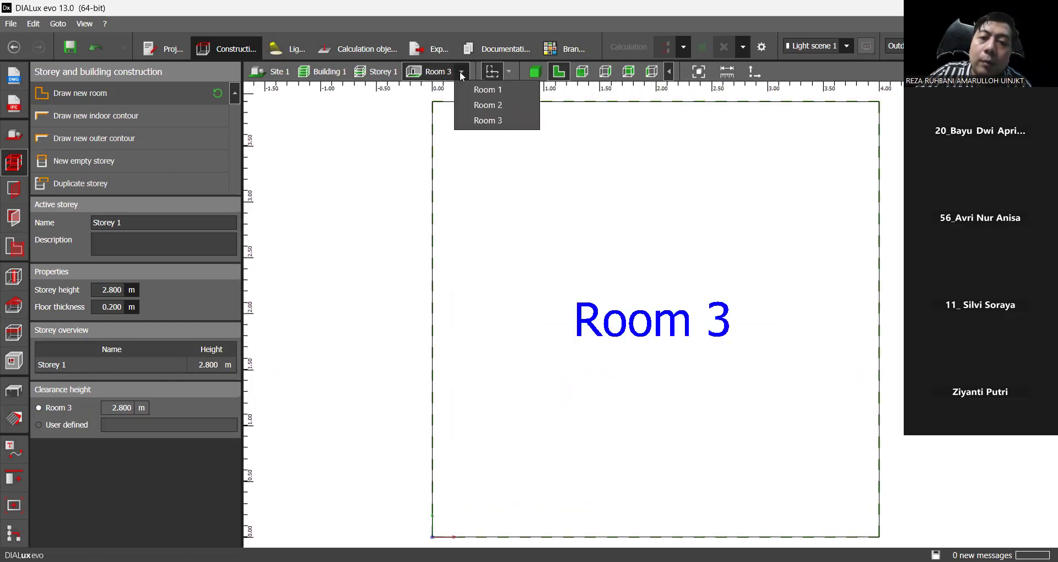
pyautogui.click(460, 91)
pyautogui.click(461, 72)
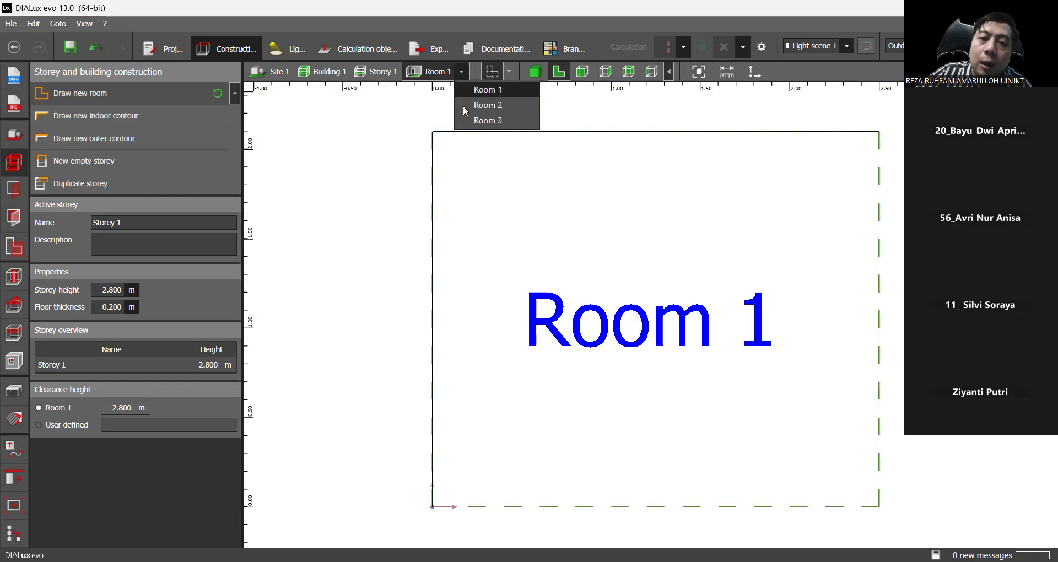
pyautogui.click(474, 105)
pyautogui.click(461, 73)
pyautogui.click(472, 120)
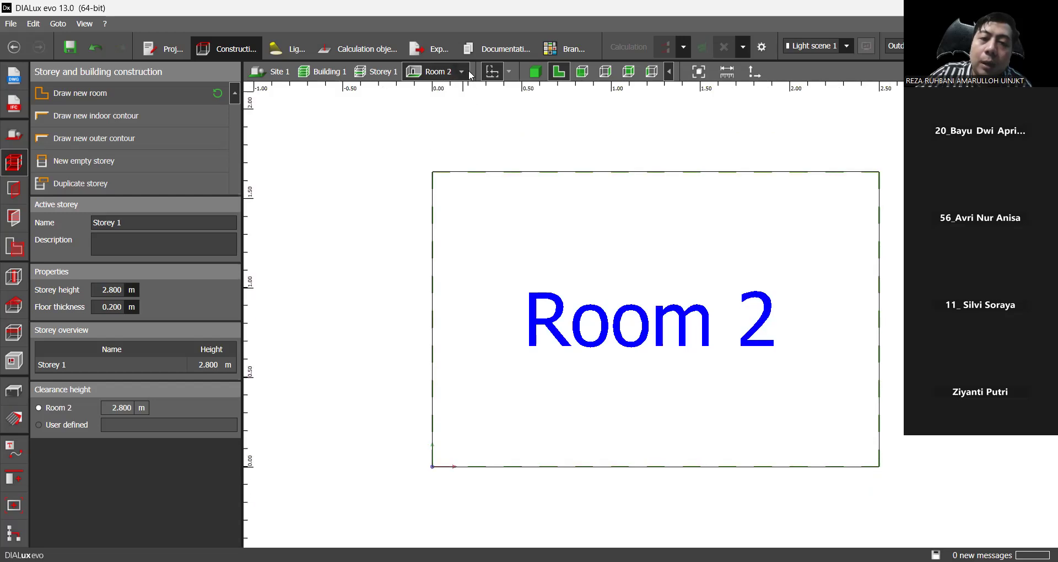
pyautogui.click(461, 70)
pyautogui.click(473, 89)
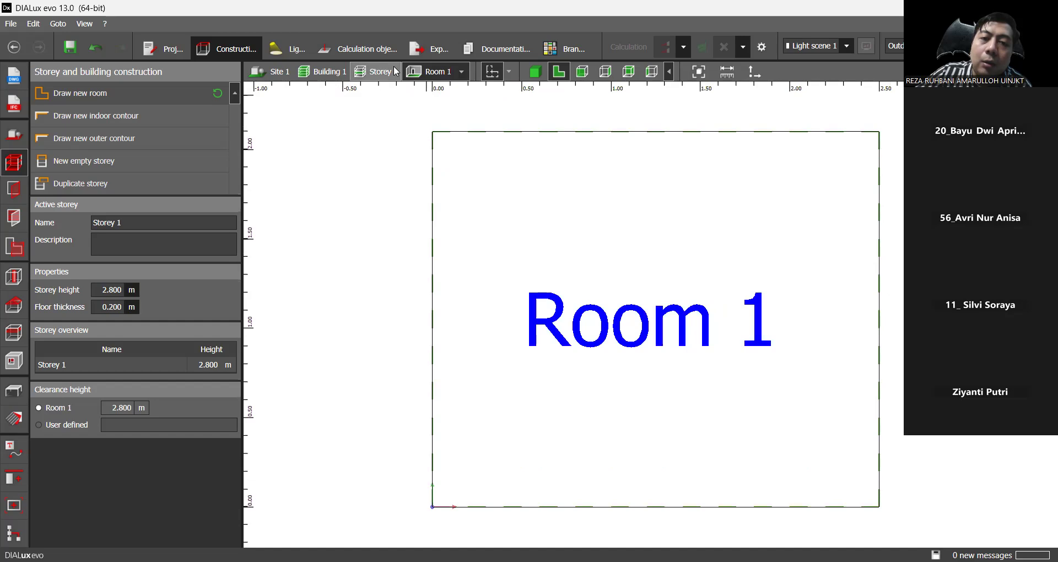
pyautogui.click(395, 71)
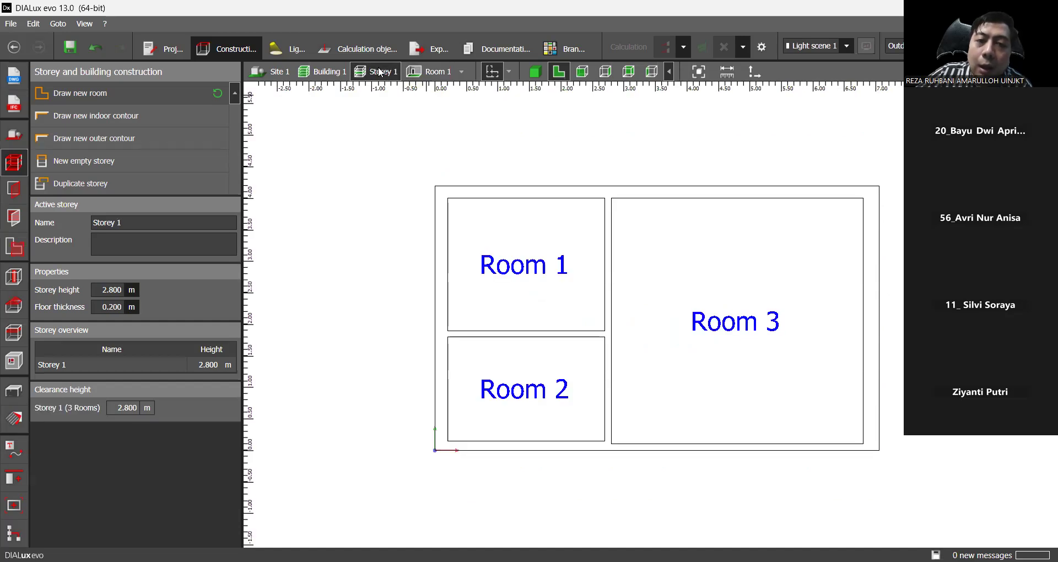
# Compare the Building 1 and Storey 1 plans by alternating between them, ending on the storey.
pyautogui.click(328, 73)
pyautogui.click(385, 74)
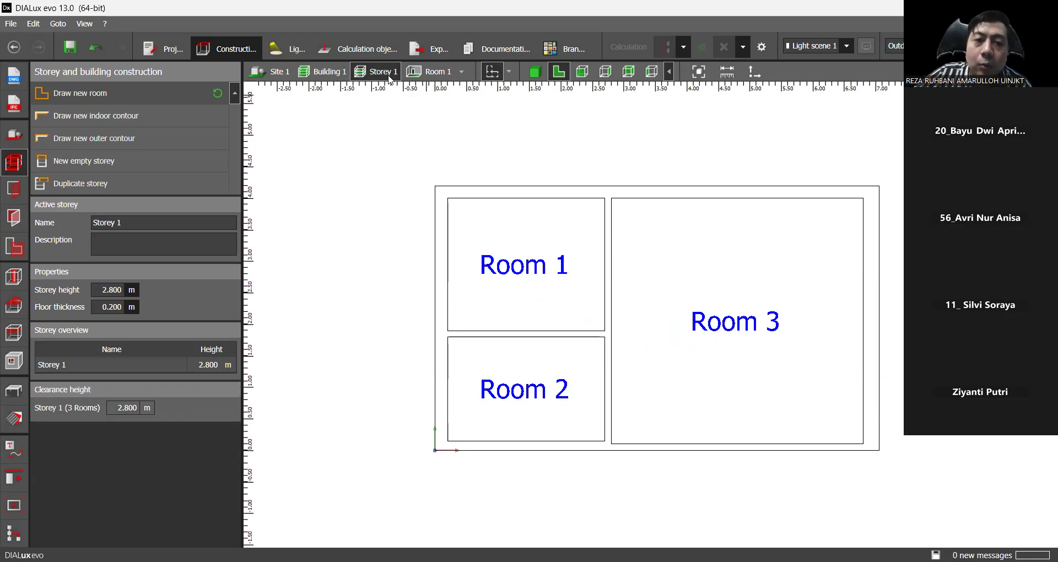
pyautogui.click(319, 75)
pyautogui.click(375, 74)
pyautogui.click(333, 76)
pyautogui.click(380, 74)
pyautogui.click(330, 73)
pyautogui.click(380, 75)
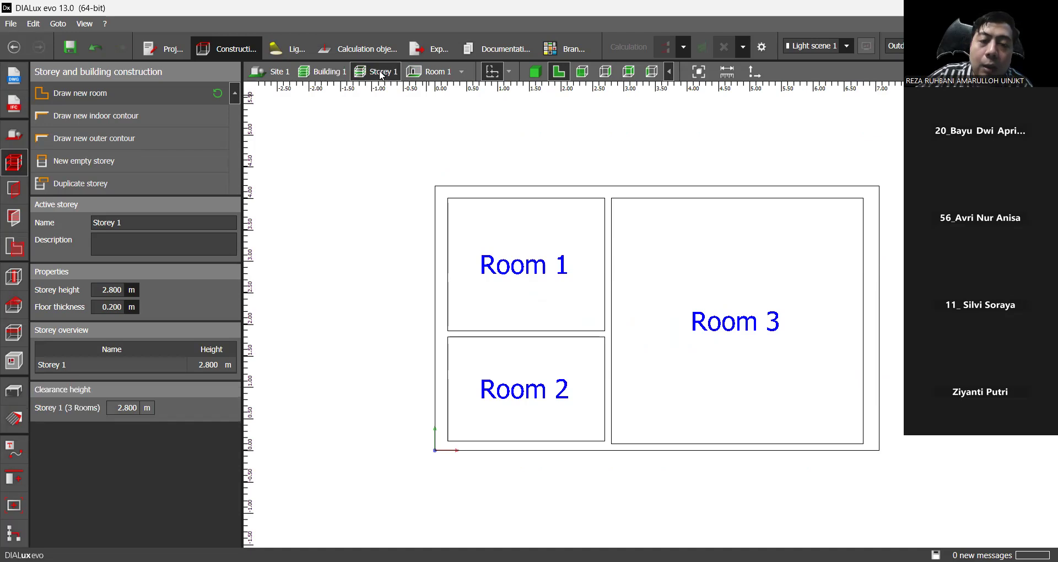
# Review the single-room plans once more from Room 1 to Room 3 and go back to Storey 1.
pyautogui.click(435, 71)
pyautogui.click(462, 72)
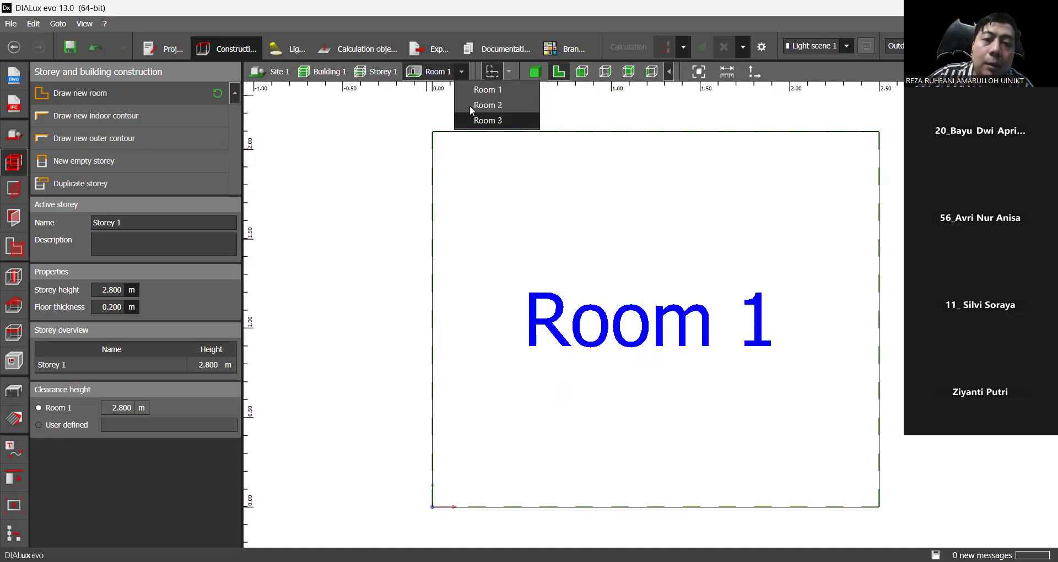
pyautogui.click(469, 104)
pyautogui.click(461, 71)
pyautogui.click(480, 120)
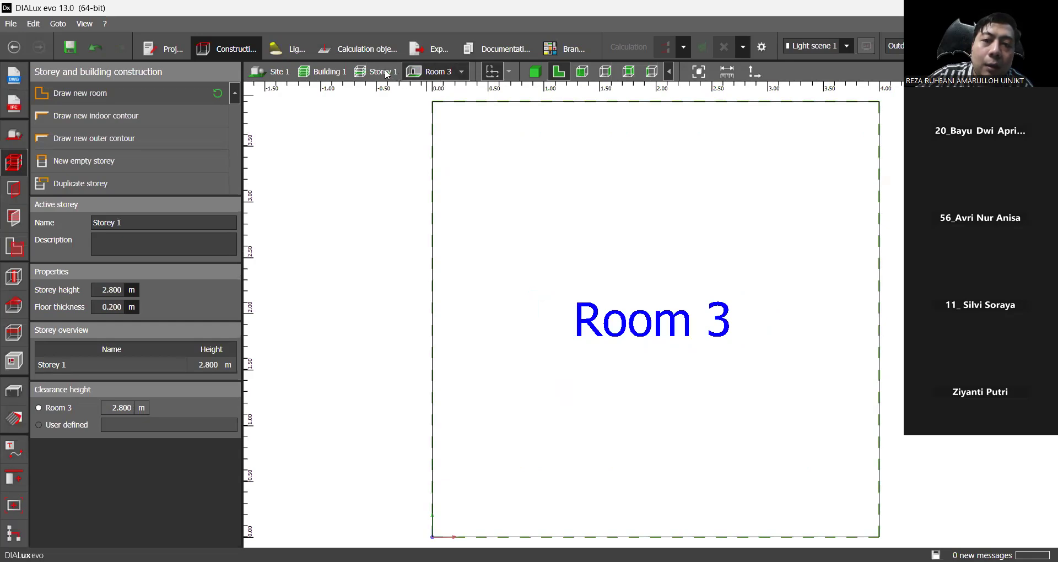
pyautogui.click(380, 72)
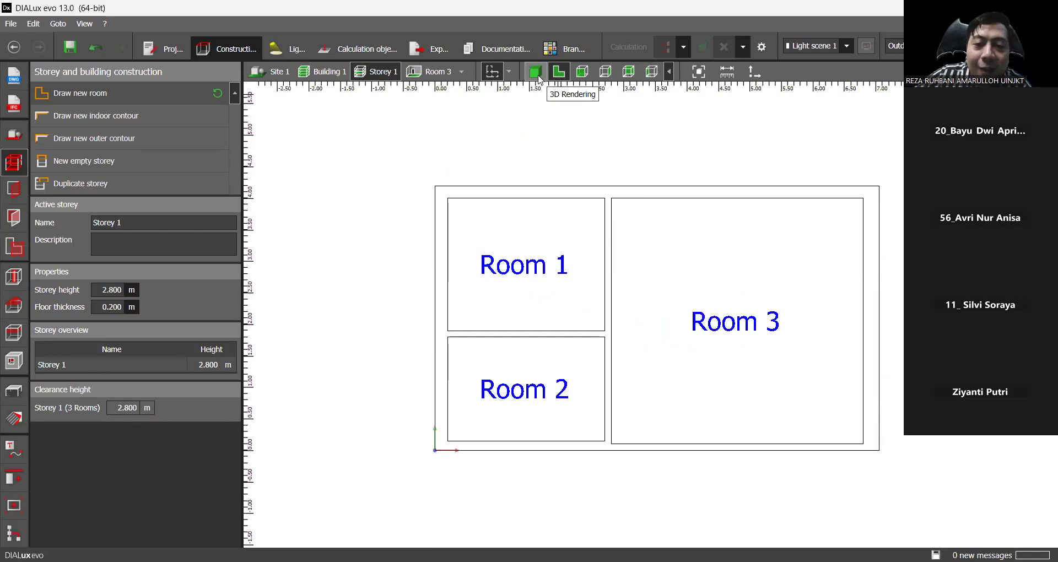
# Check the storey's walls in an orbited 3D rendering and return to the floor plan.
pyautogui.click(534, 71)
pyautogui.moveTo(554, 170); pyautogui.dragTo(538, 291)
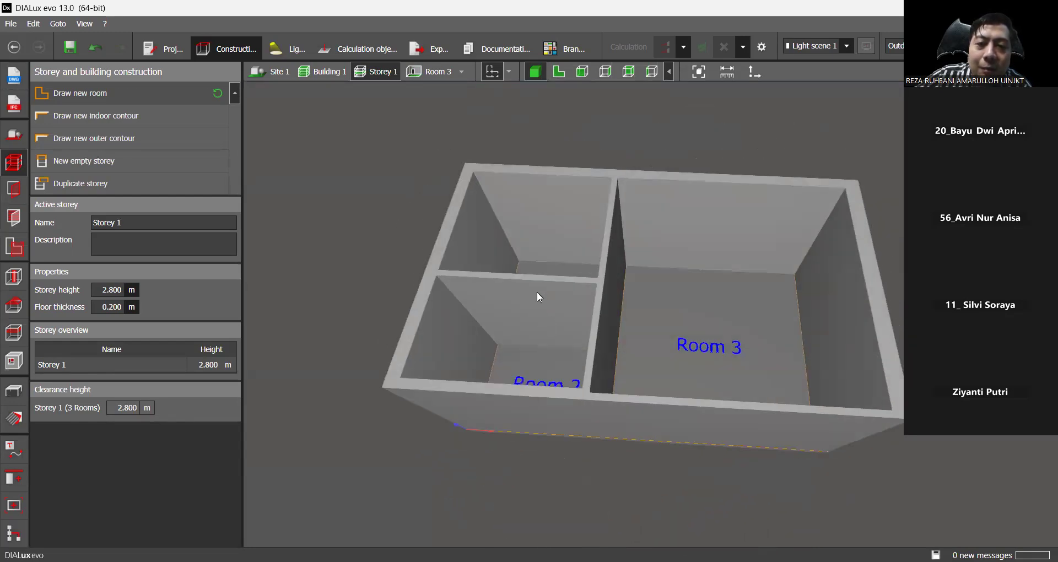
pyautogui.click(559, 72)
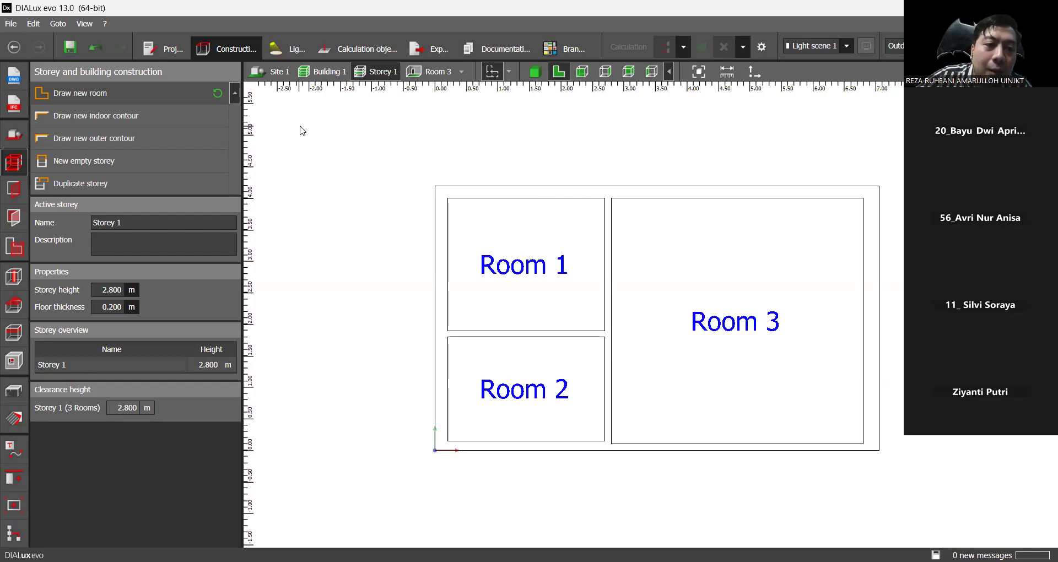
# Choose Door (standard) from the aperture objects as the active aperture for Storey 1.
pyautogui.click(13, 189)
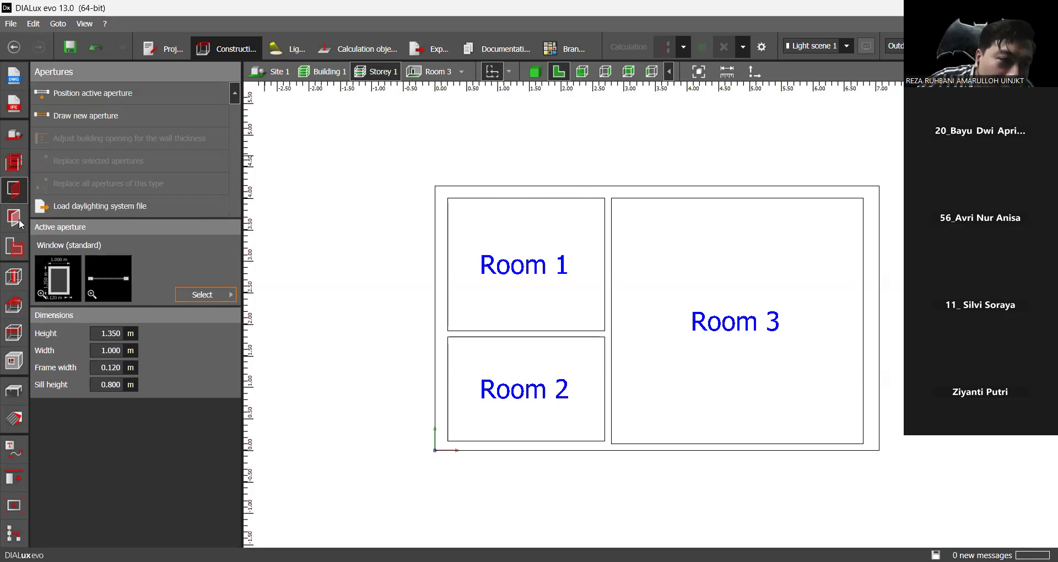
pyautogui.click(14, 216)
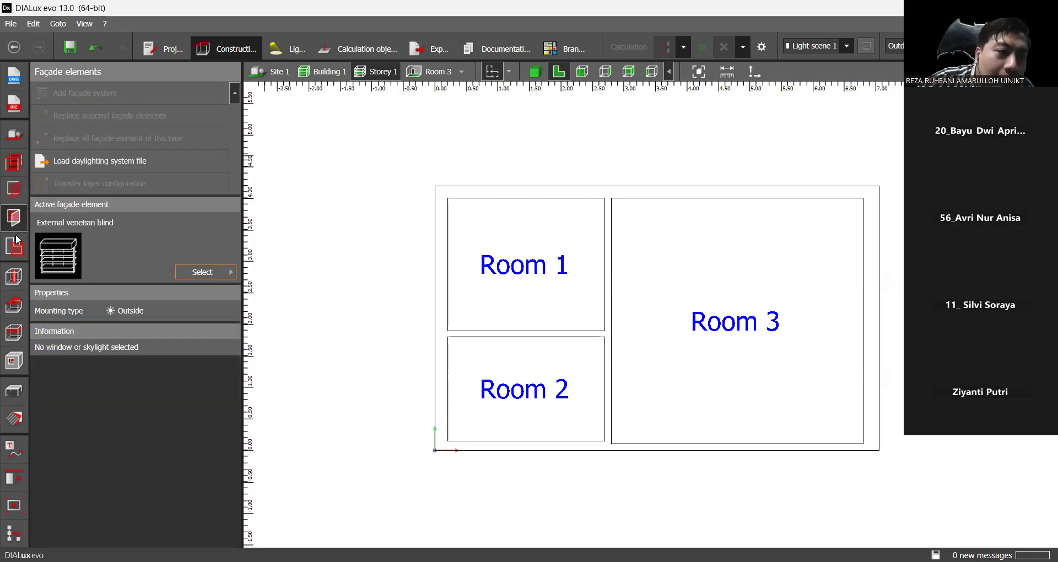
pyautogui.click(10, 192)
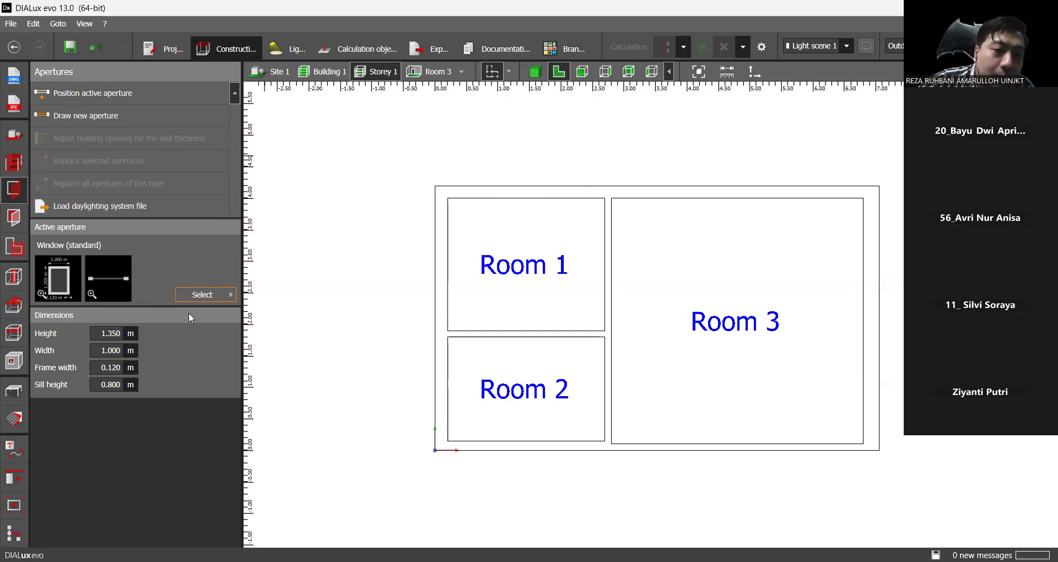
pyautogui.click(226, 296)
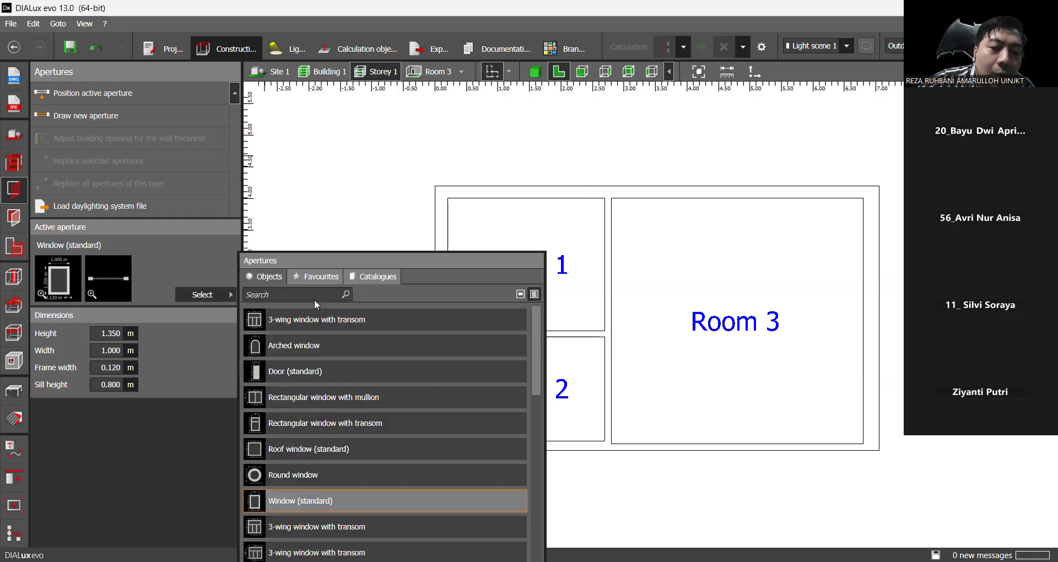
pyautogui.scroll(-3, 321, 424)
pyautogui.scroll(3, 324, 431)
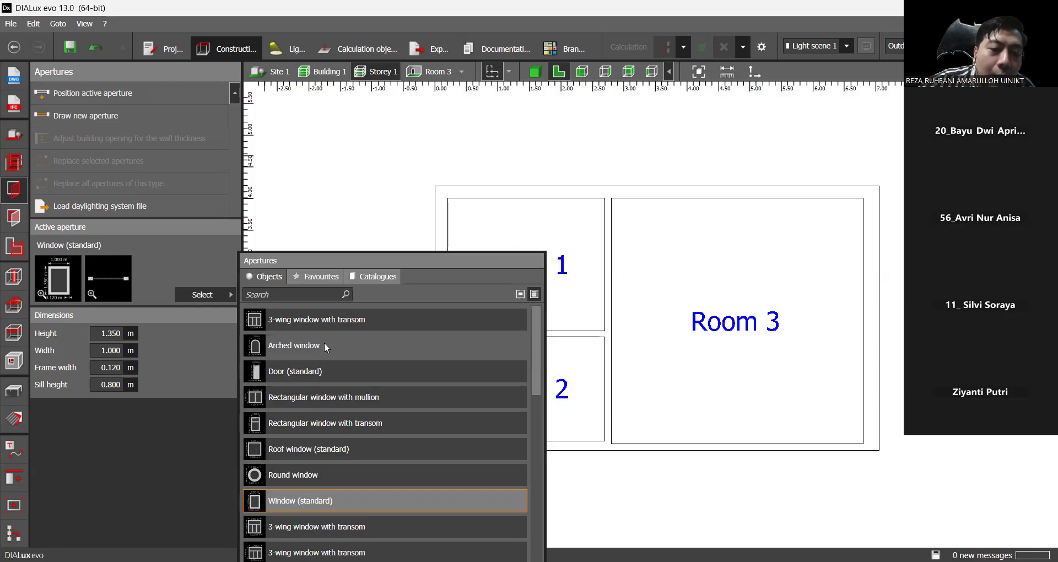
pyautogui.click(331, 295)
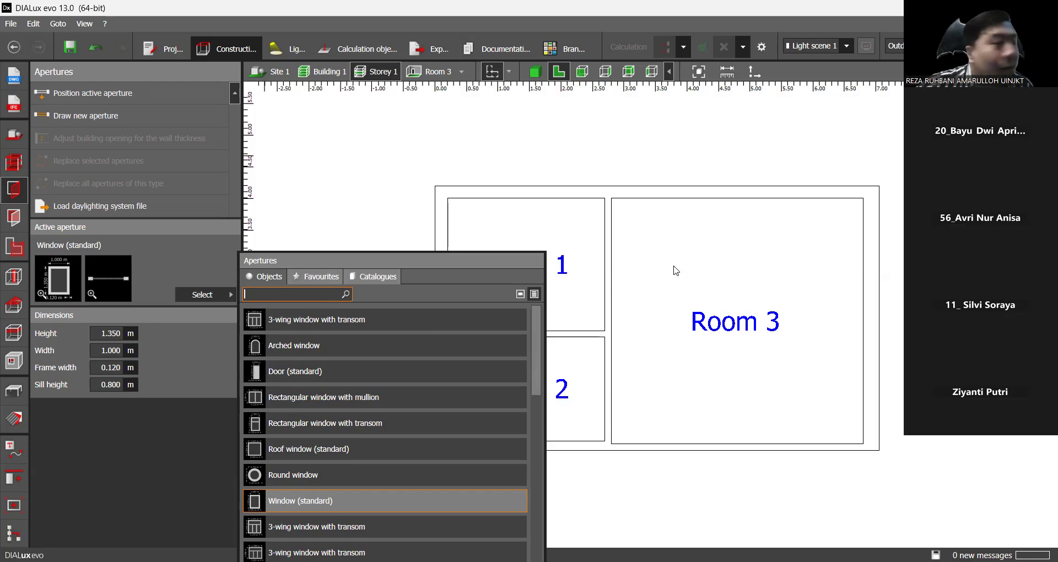
pyautogui.click(317, 379)
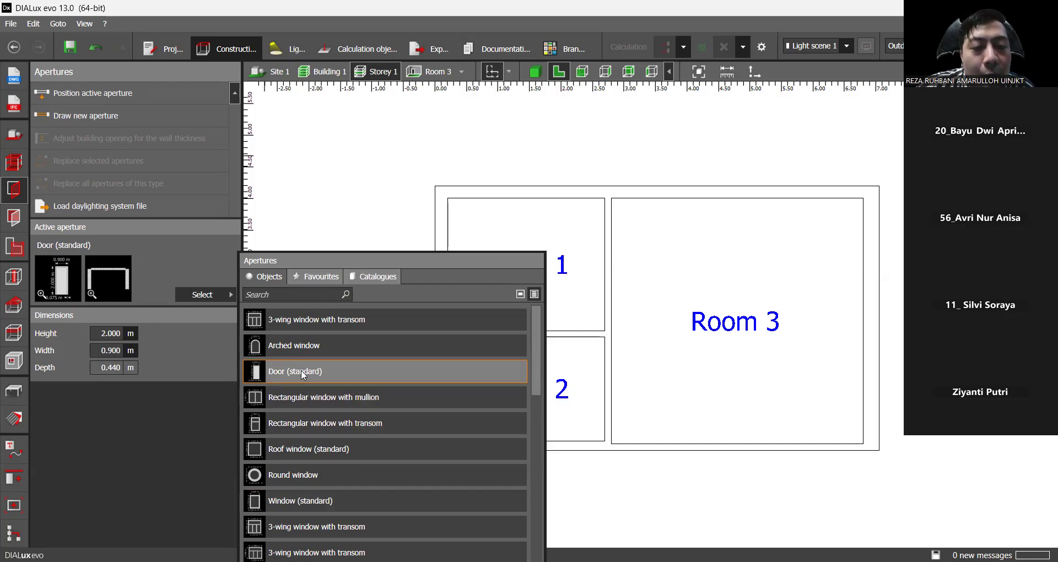
pyautogui.click(156, 262)
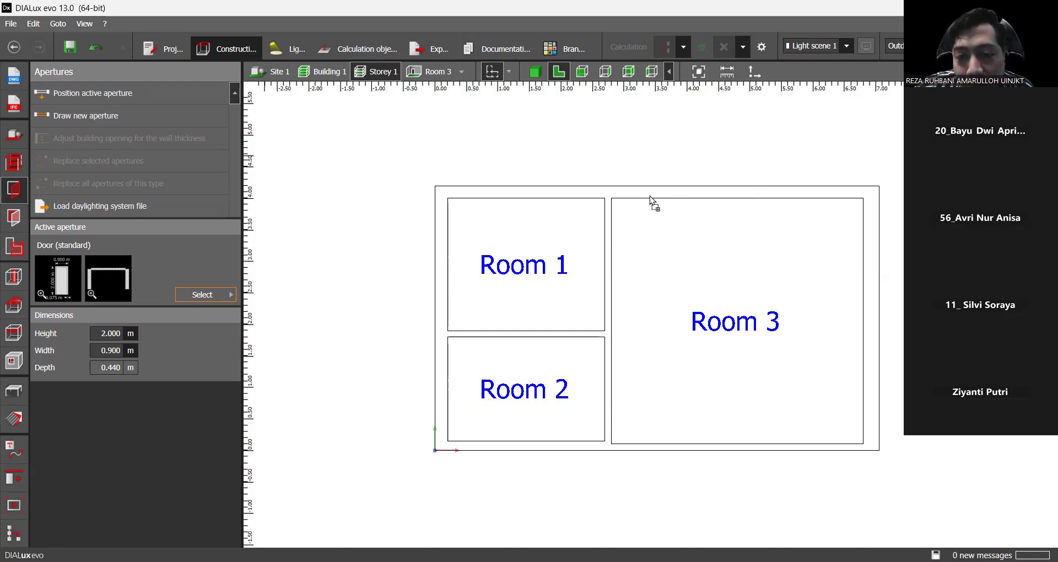
# Place two standard doors in Room 3's lower outer wall, at about X 3.505 m and X 6.522 m.
pyautogui.click(655, 446)
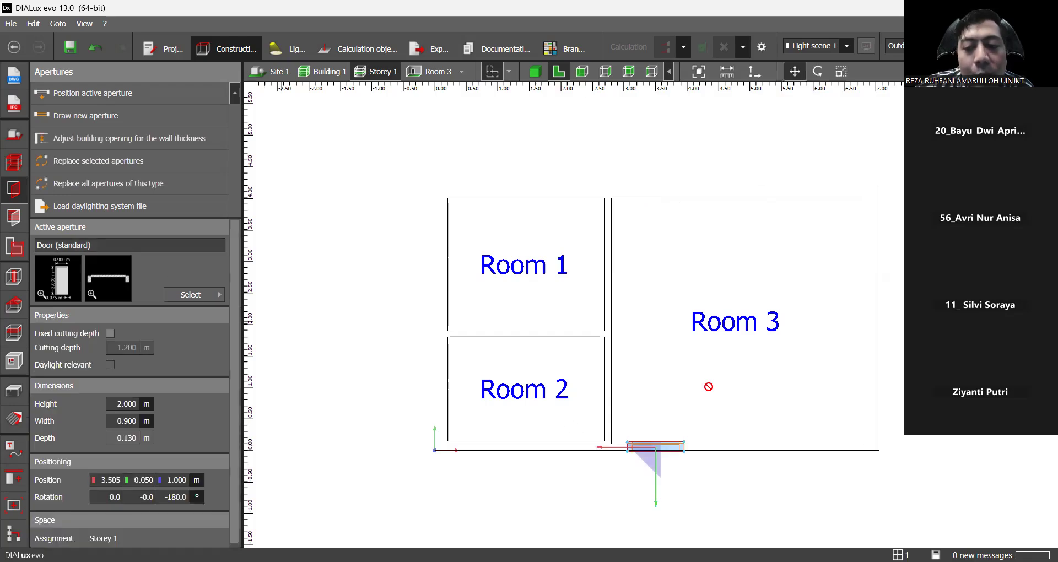
pyautogui.click(846, 451)
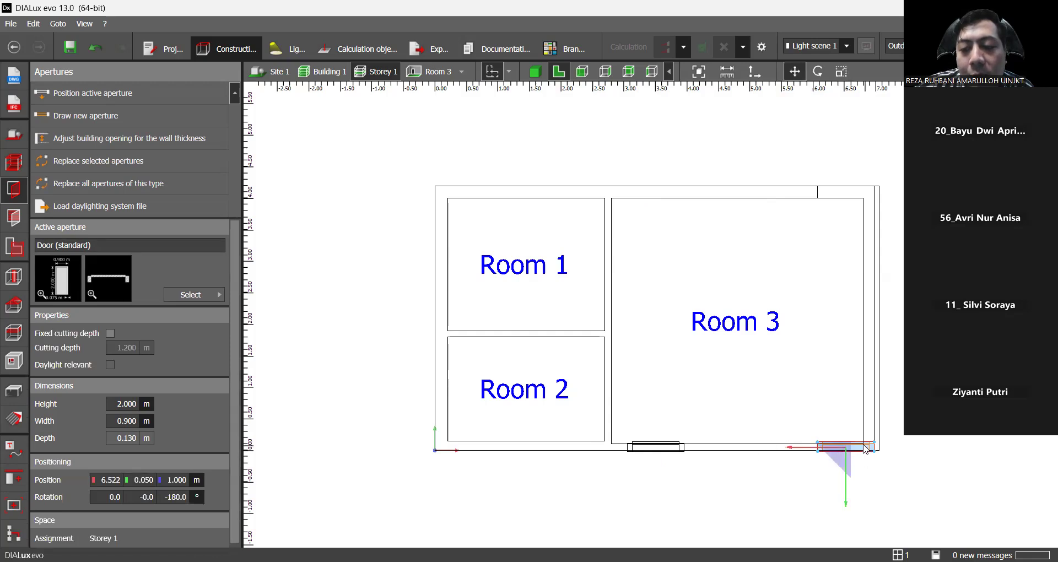
pyautogui.press('Escape')
pyautogui.press('Escape')
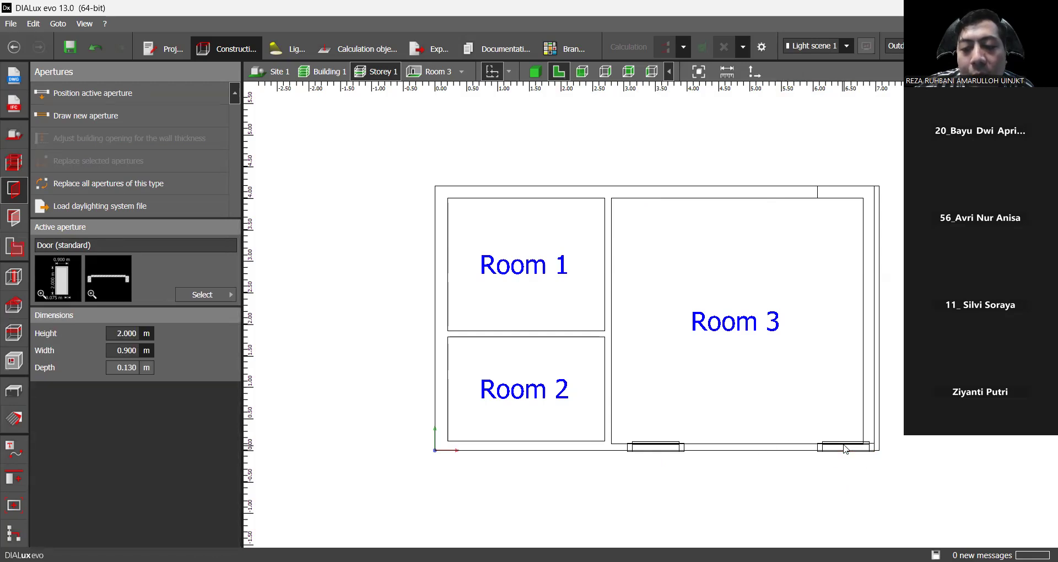
# Move the door nearest the building's lower-right corner inward along the wall to about X 6.350 m.
pyautogui.click(839, 446)
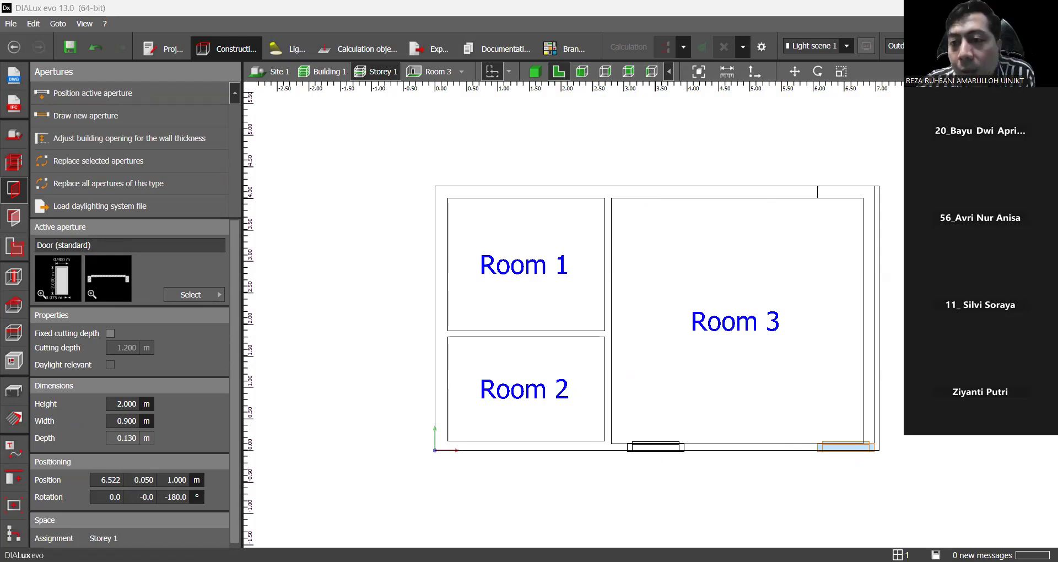
pyautogui.hotkey('ctrl', 'z')
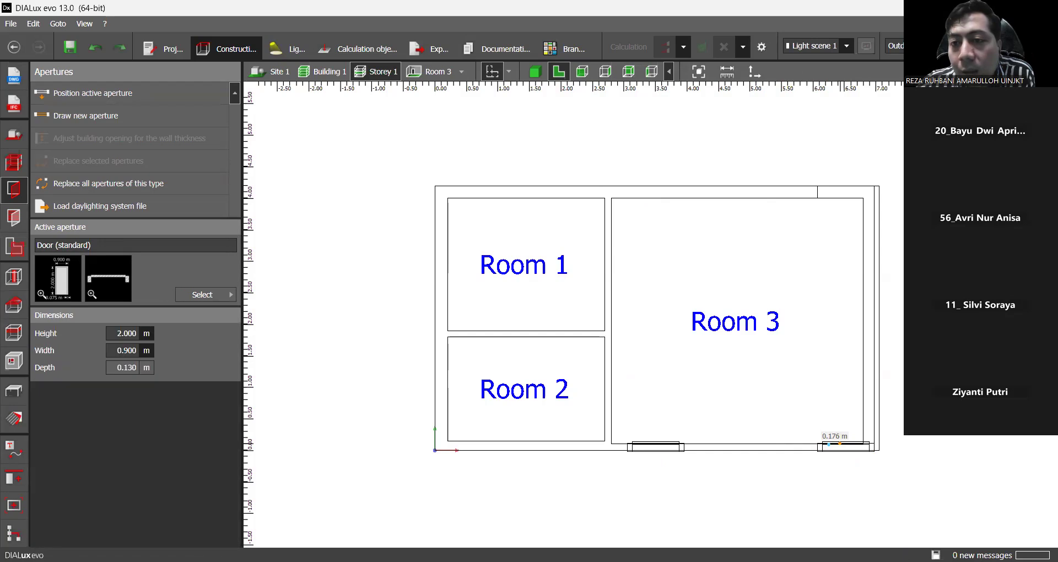
pyautogui.click(842, 448)
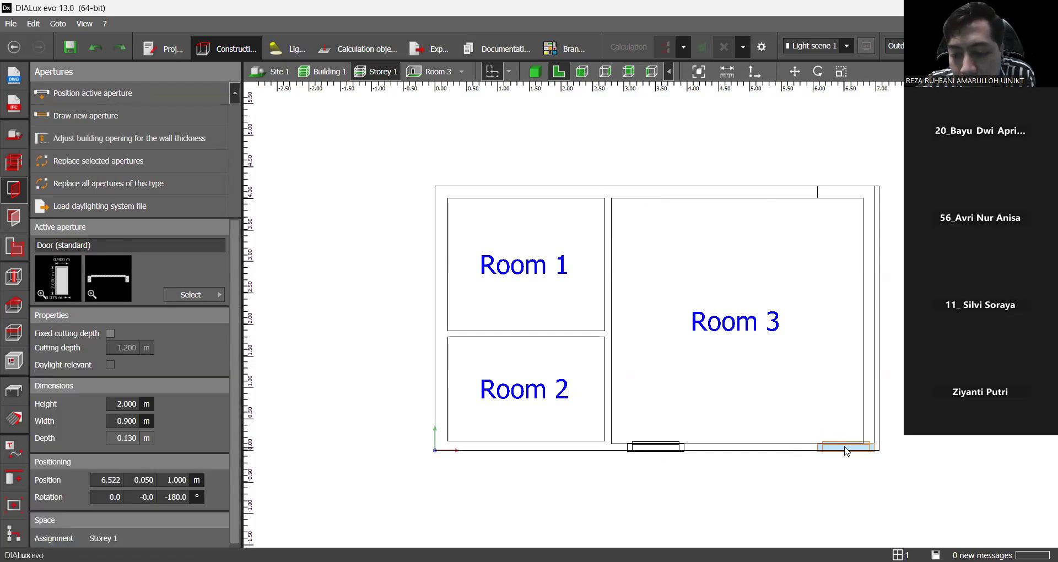
pyautogui.click(654, 449)
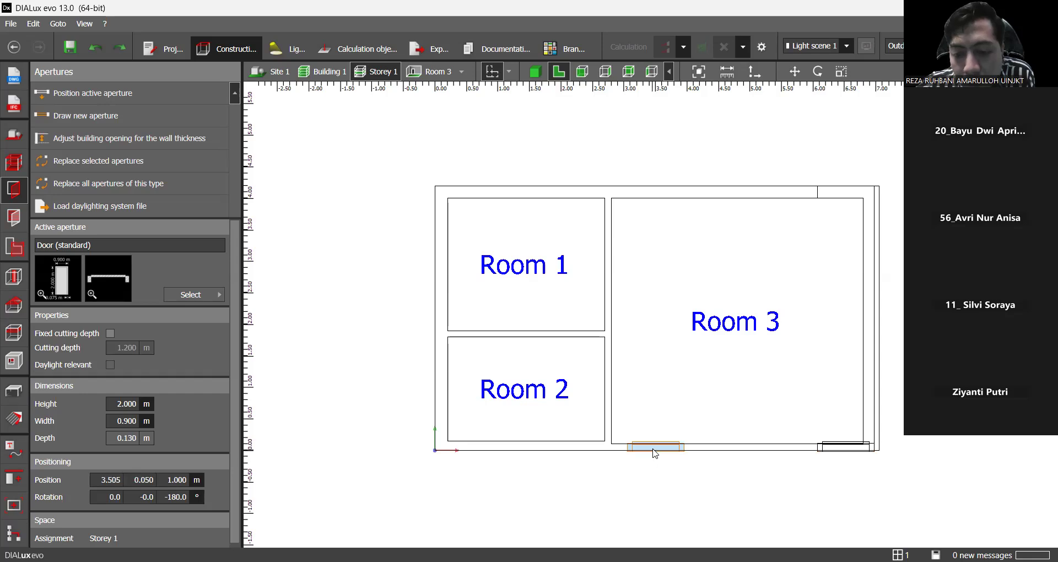
pyautogui.click(840, 449)
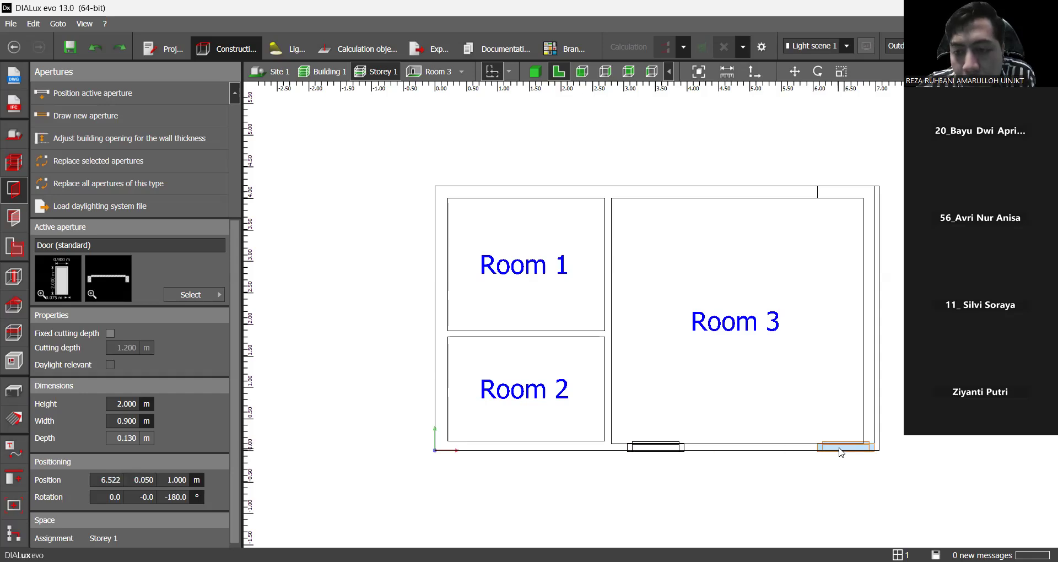
pyautogui.click(802, 74)
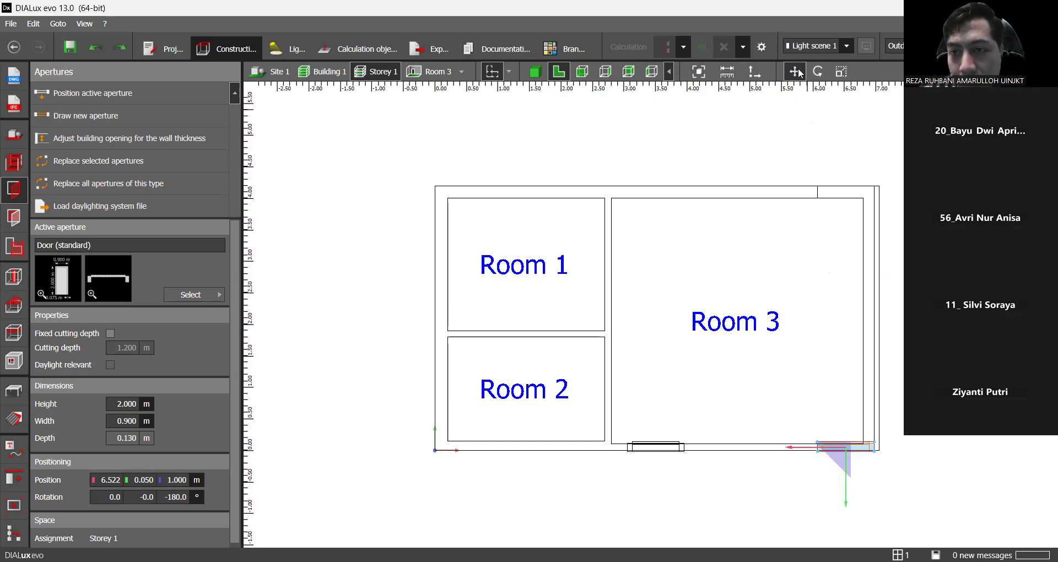
pyautogui.moveTo(836, 449); pyautogui.dragTo(826, 449)
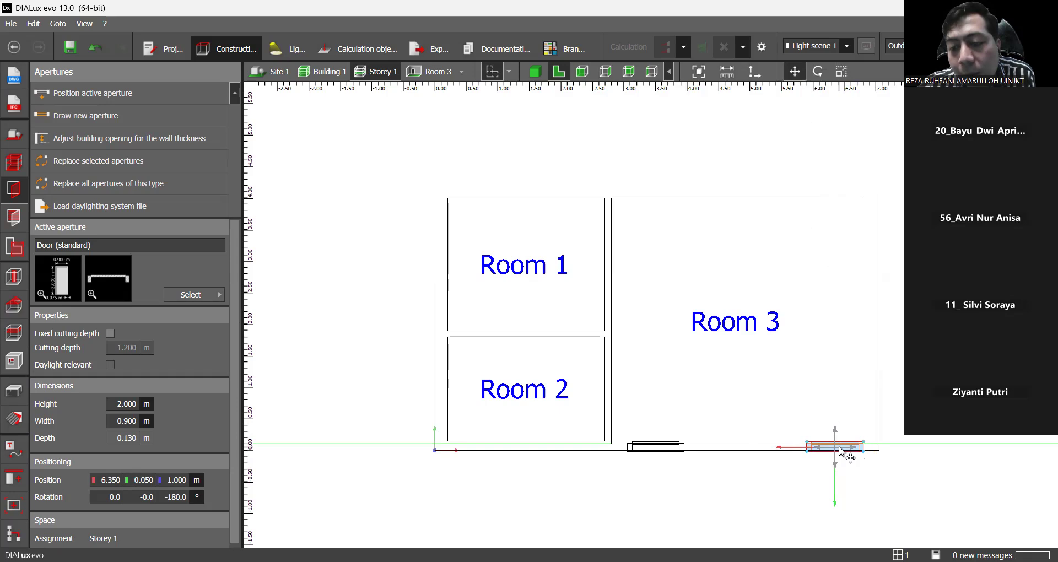
pyautogui.click(768, 394)
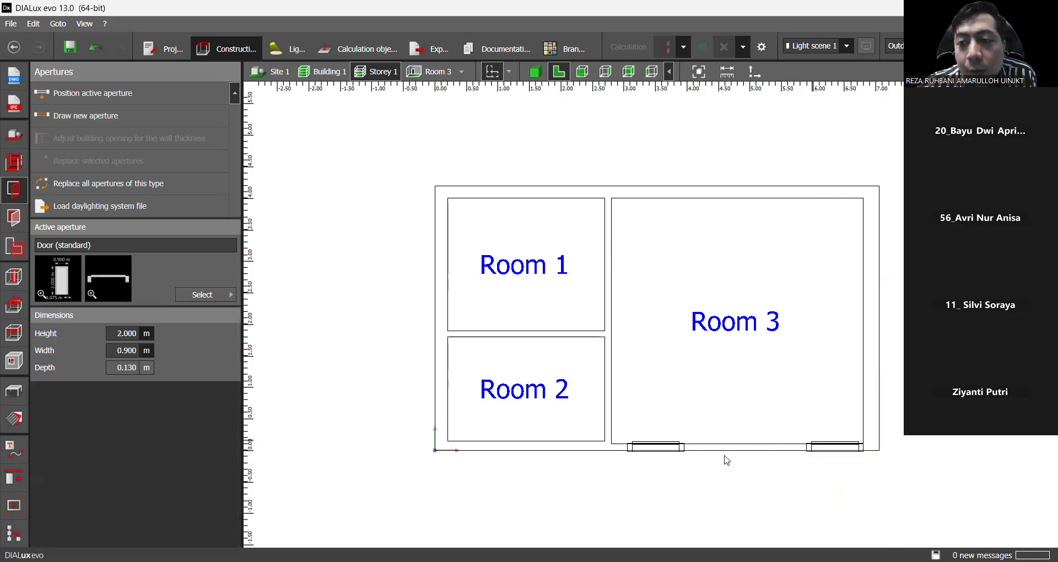
# Inspect the two outer-wall doors in an orbited 3D view of the storey and return to the floor plan.
pyautogui.click(533, 74)
pyautogui.moveTo(643, 342); pyautogui.dragTo(627, 399, button='right')
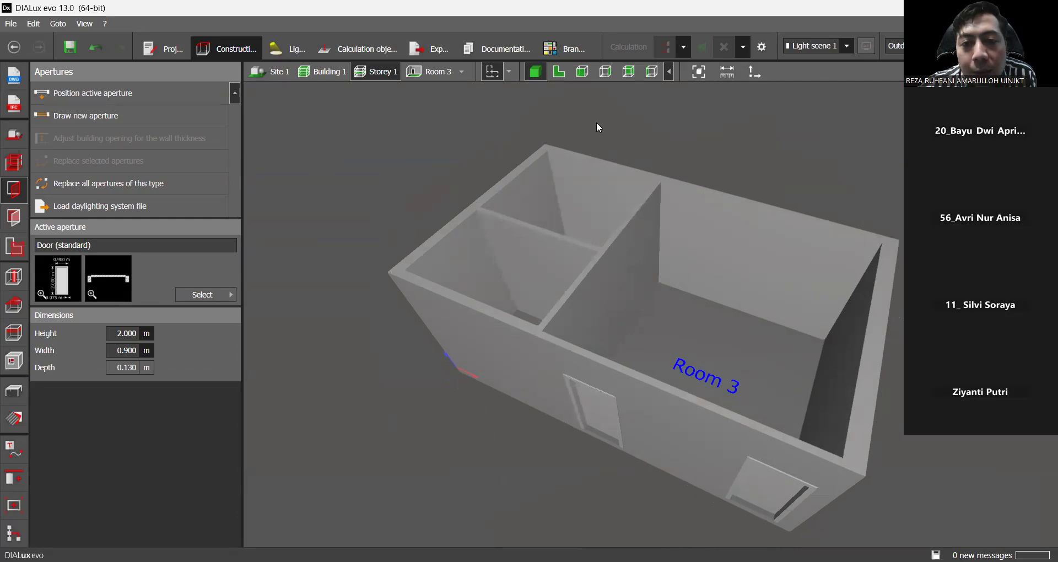
pyautogui.click(559, 72)
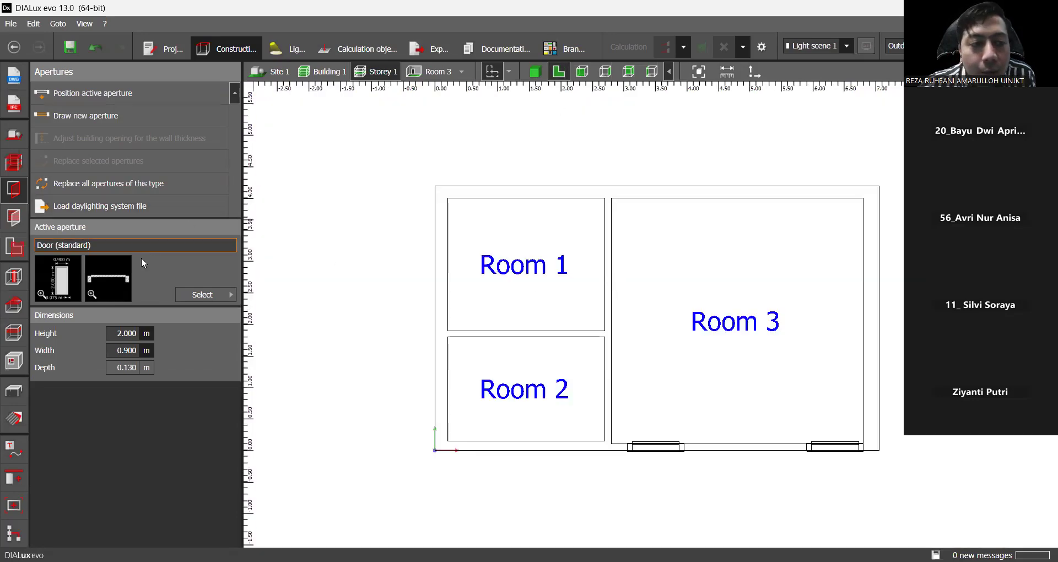
# Choose the 1.296 m wide Door (standard) variant as the active aperture.
pyautogui.click(196, 299)
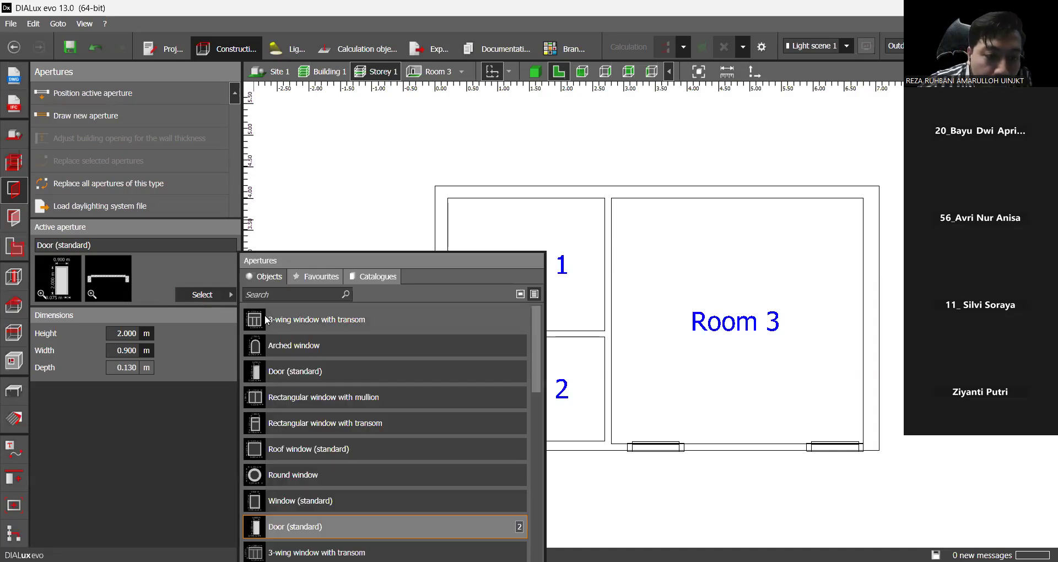
pyautogui.click(308, 373)
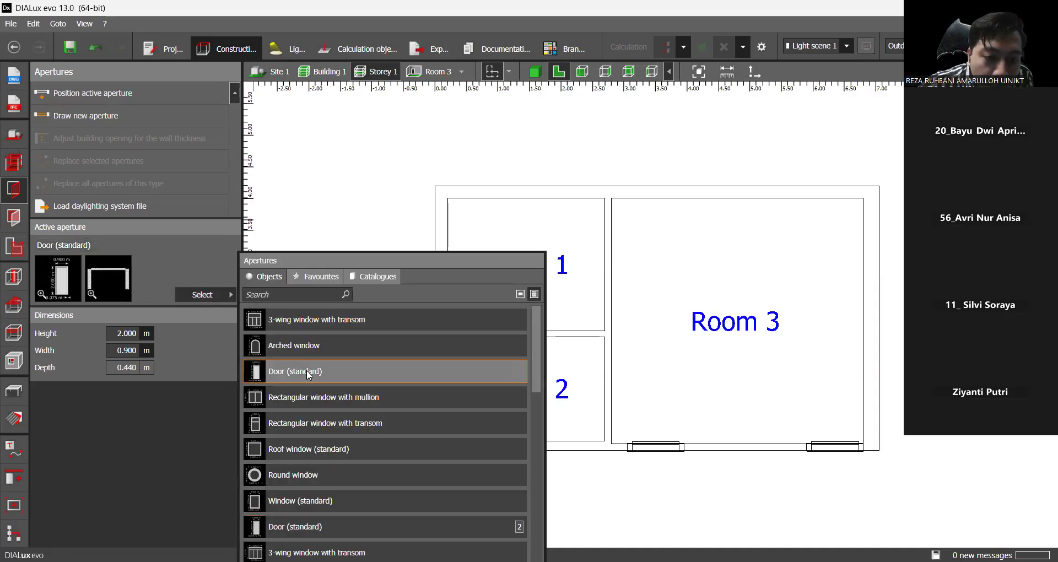
pyautogui.click(307, 527)
pyautogui.scroll(-2, 304, 524)
pyautogui.scroll(-7, 307, 481)
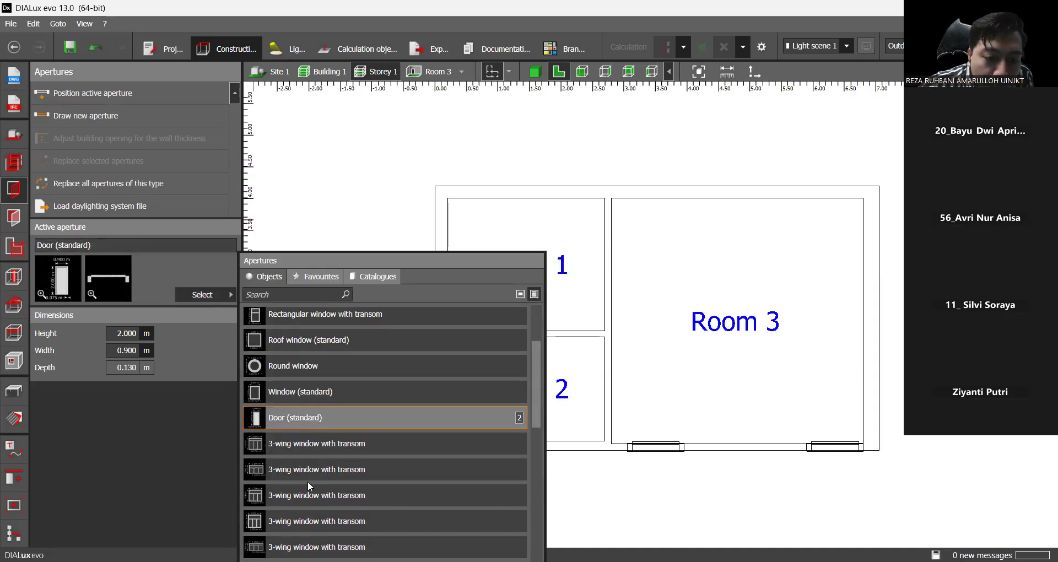
pyautogui.scroll(-5, 304, 458)
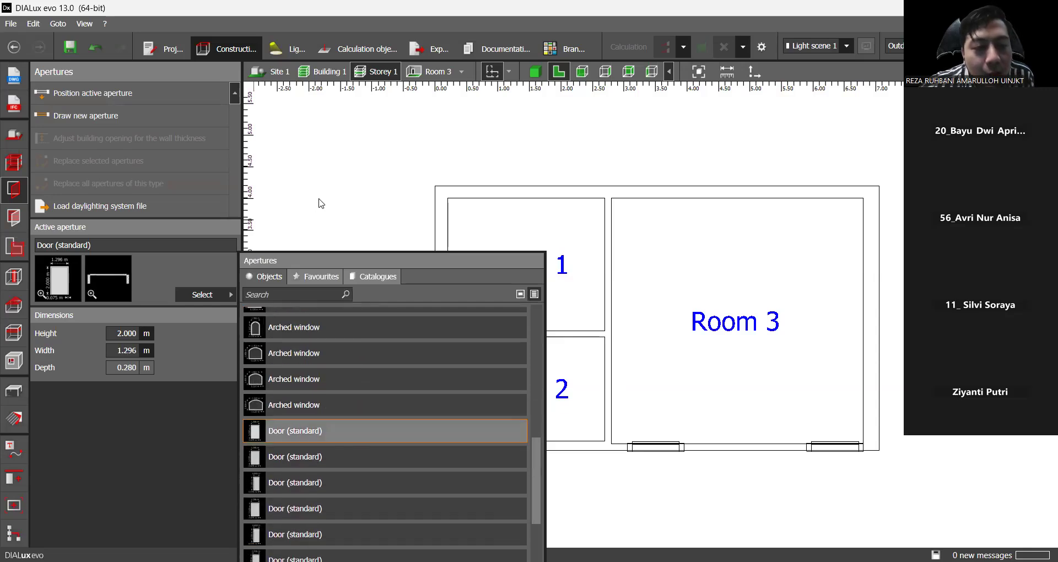
pyautogui.moveTo(59, 283)
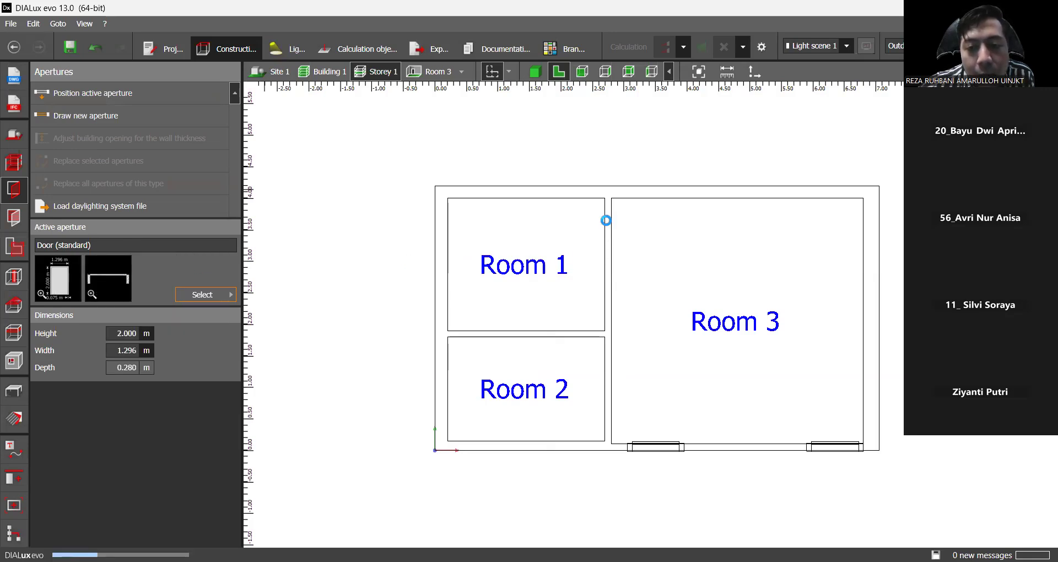
# Place the wider door in the partitions between Rooms 1 and 3, Rooms 1 and 2, and Rooms 2 and 3.
pyautogui.click(606, 220)
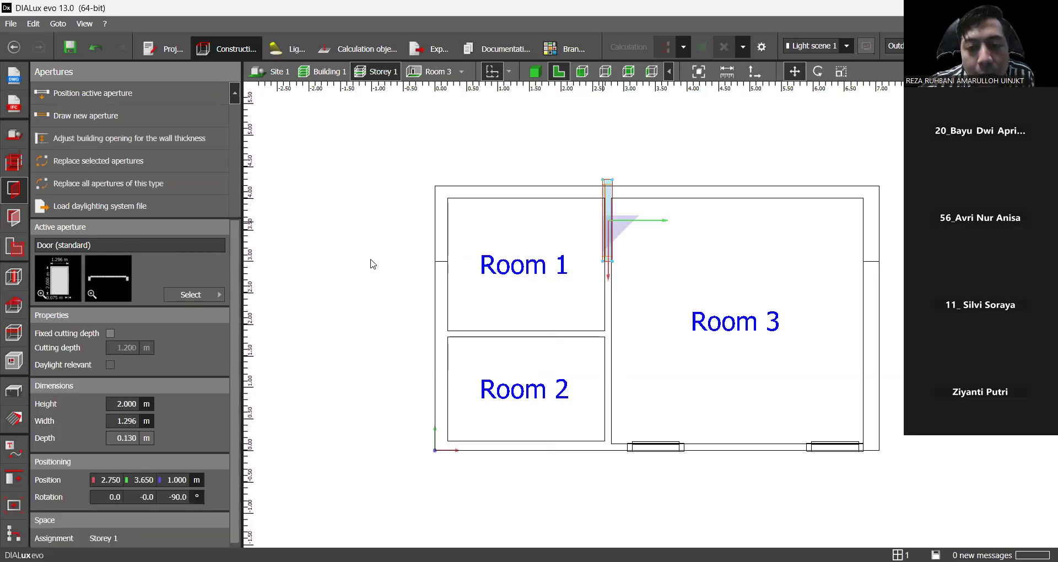
pyautogui.click(483, 335)
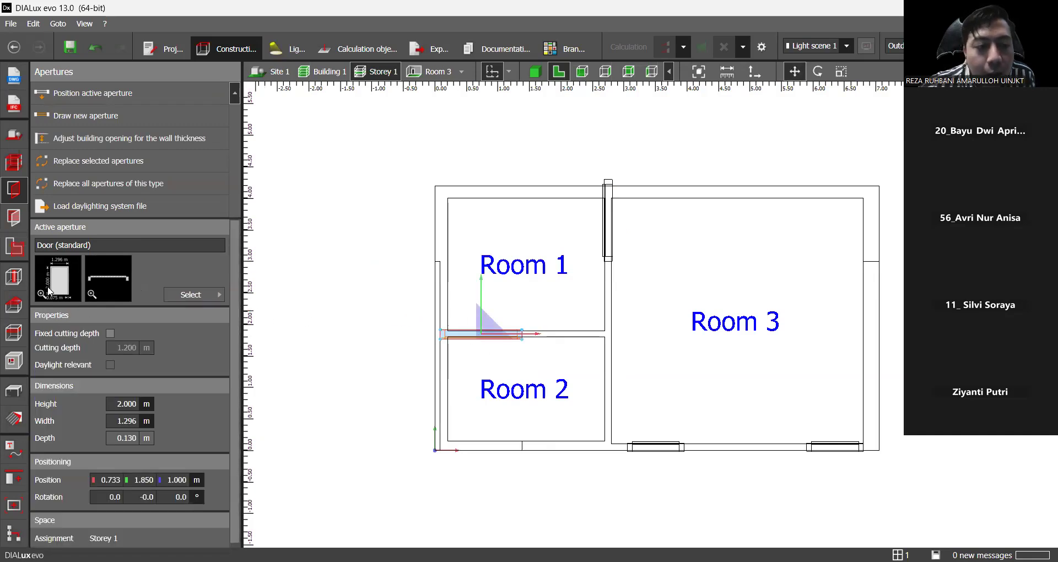
pyautogui.click(609, 398)
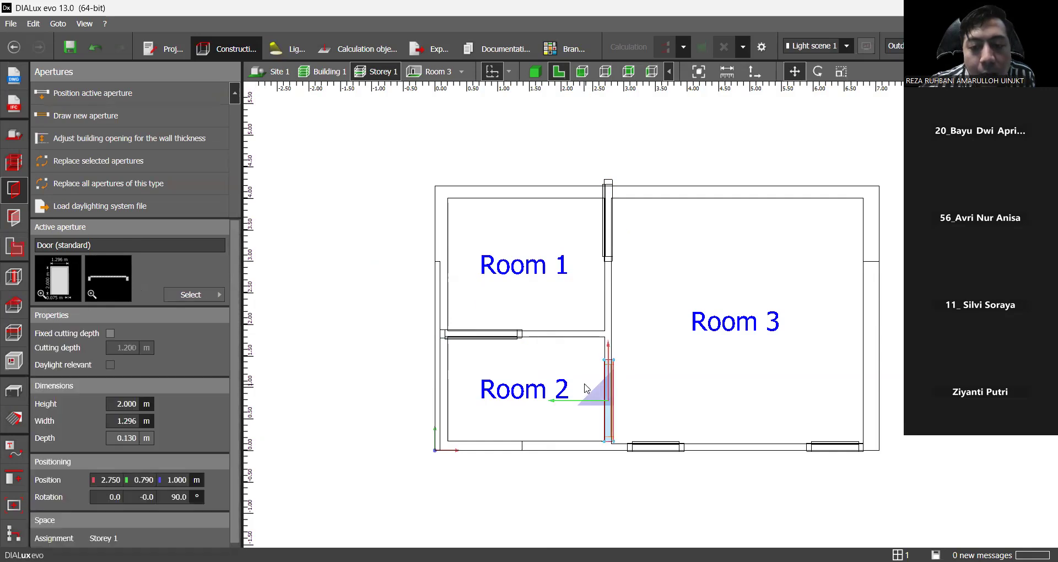
pyautogui.click(542, 487)
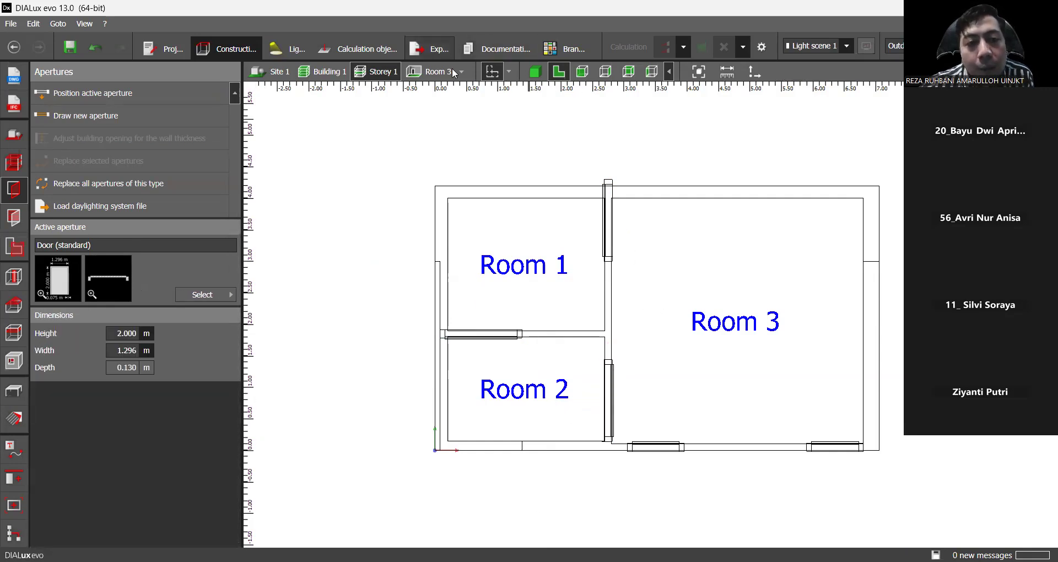
# Examine the interior door openings from several angles in the 3D view and return to the floor plan.
pyautogui.click(534, 72)
pyautogui.moveTo(687, 256); pyautogui.dragTo(817, 281)
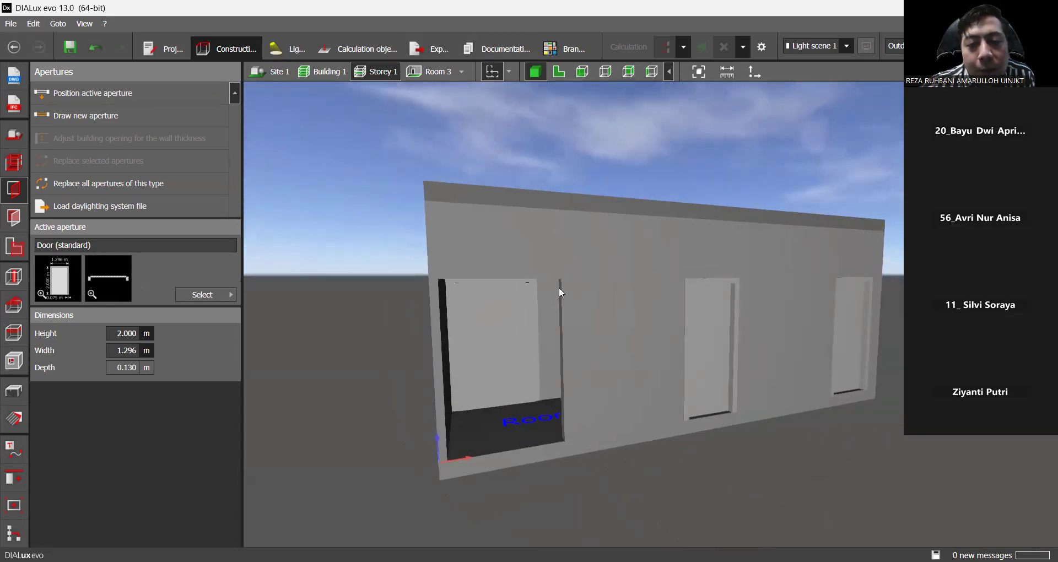
pyautogui.moveTo(682, 272); pyautogui.dragTo(621, 335)
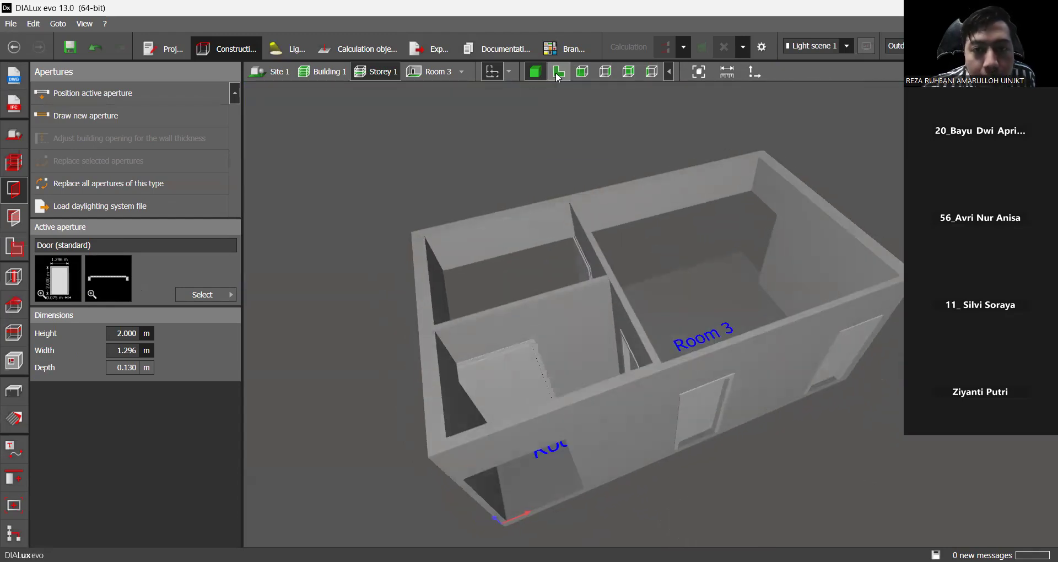
pyautogui.click(558, 72)
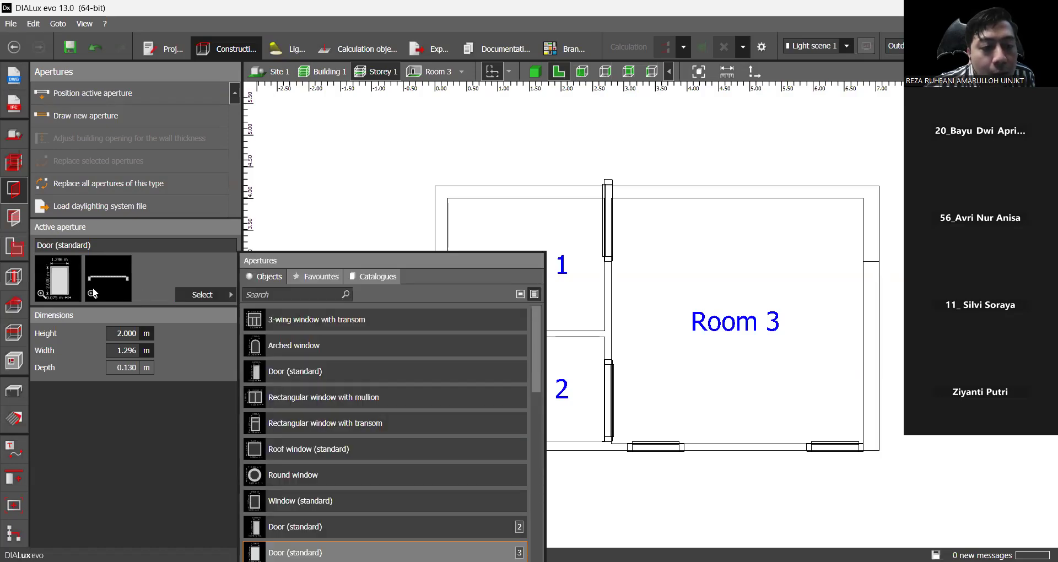
# Place a 3-wing window with transom in Room 3's lower outer wall, between the two doors.
pyautogui.scroll(-1, 331, 404)
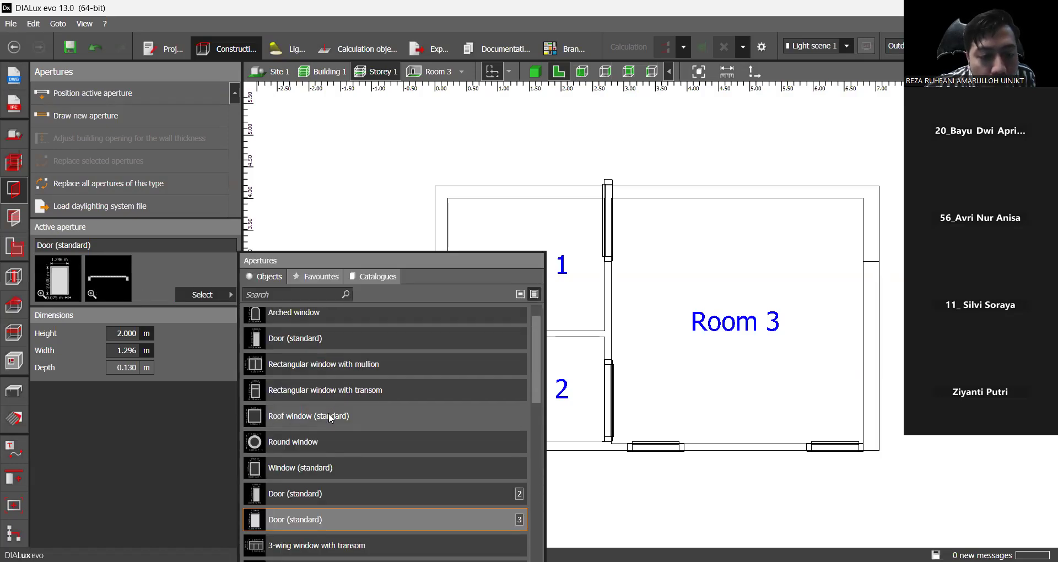
pyautogui.scroll(-4, 342, 432)
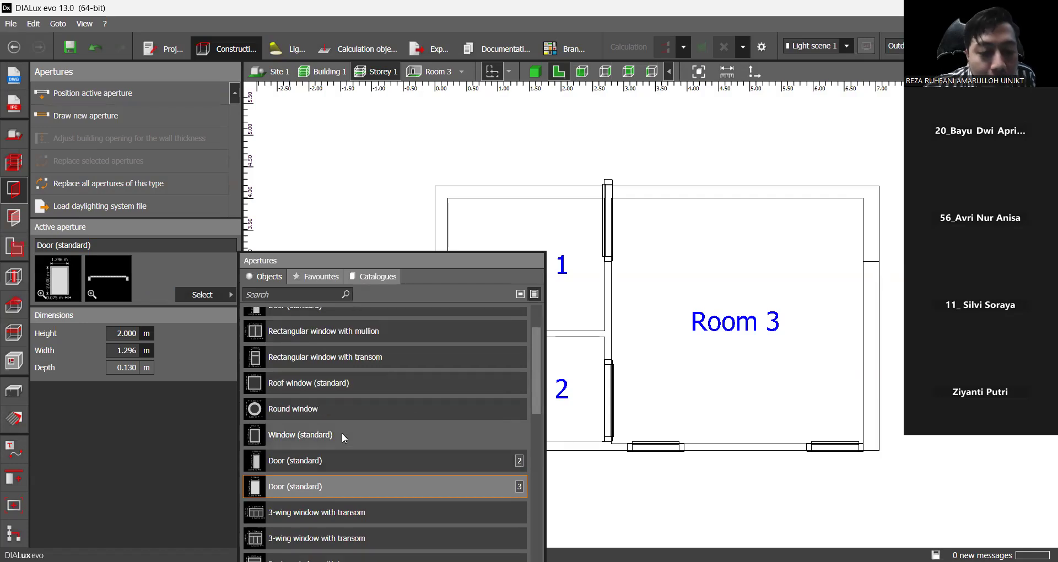
pyautogui.scroll(-6, 342, 434)
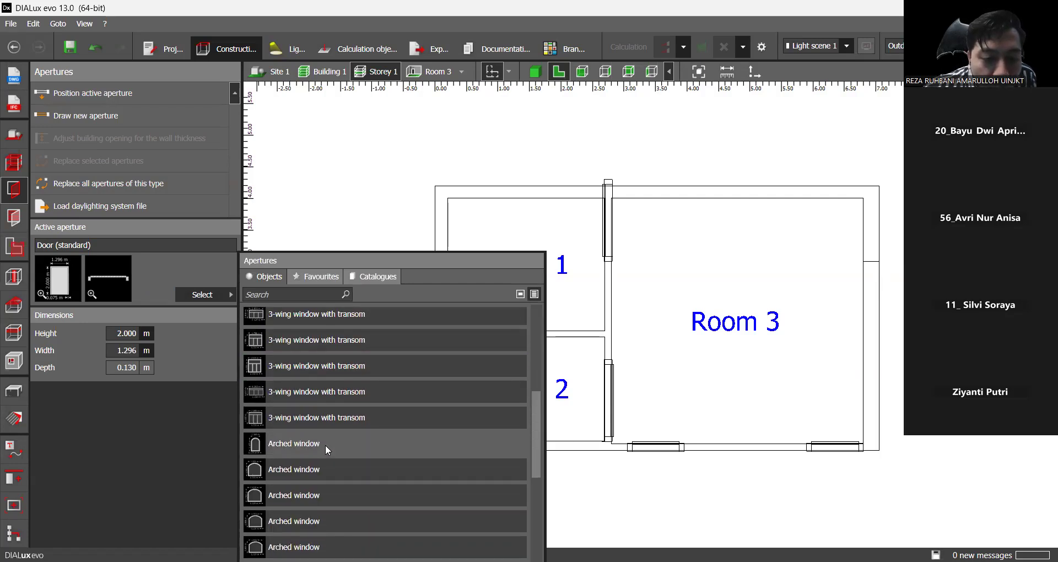
pyautogui.scroll(10, 317, 362)
pyautogui.scroll(1, 318, 362)
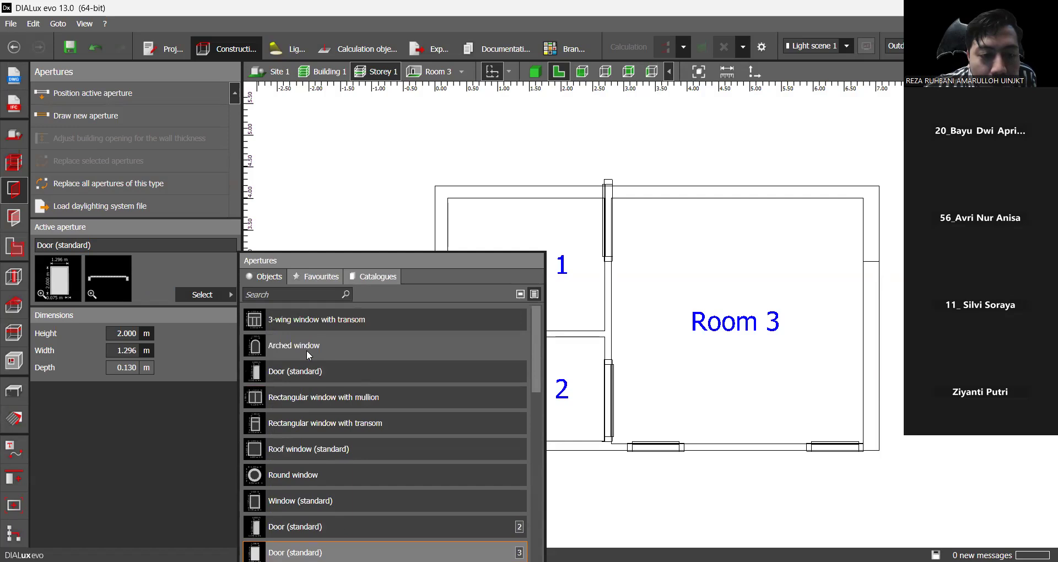
pyautogui.click(302, 322)
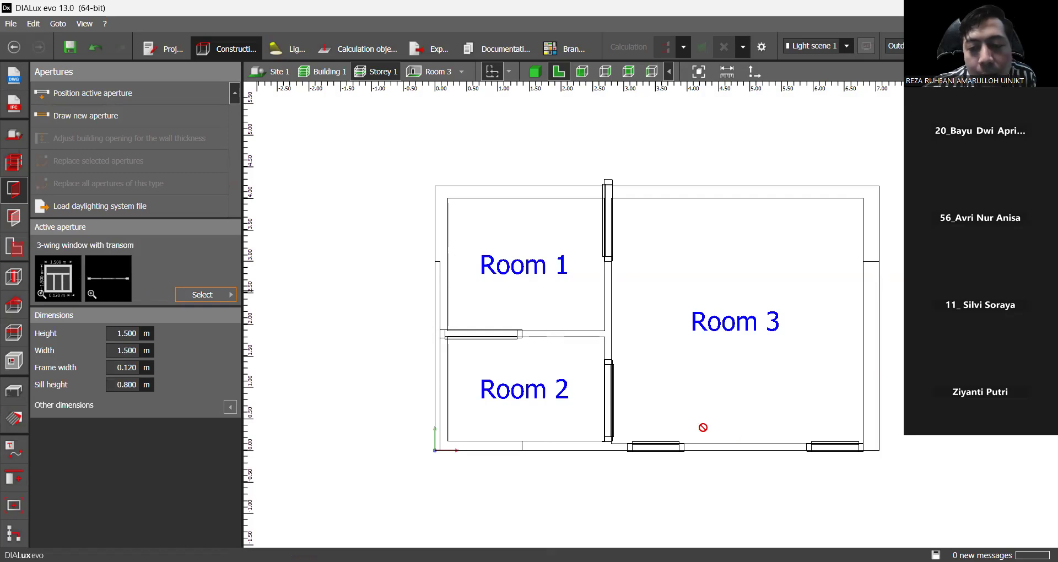
pyautogui.click(740, 447)
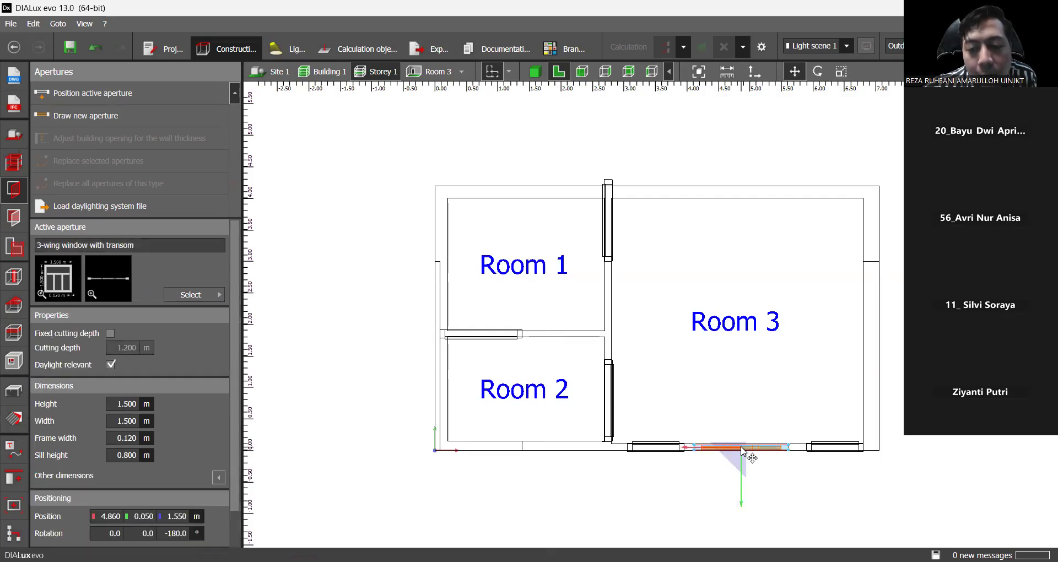
pyautogui.moveTo(775, 465); pyautogui.dragTo(750, 390)
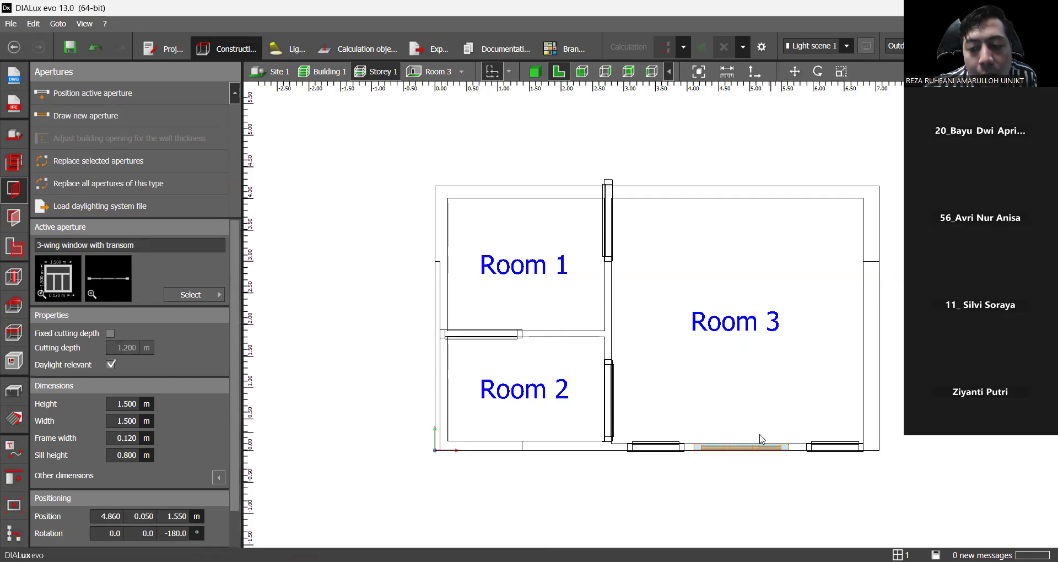
# In the 3D view, set the 3-wing window's X position to 4.9 m.
pyautogui.click(534, 71)
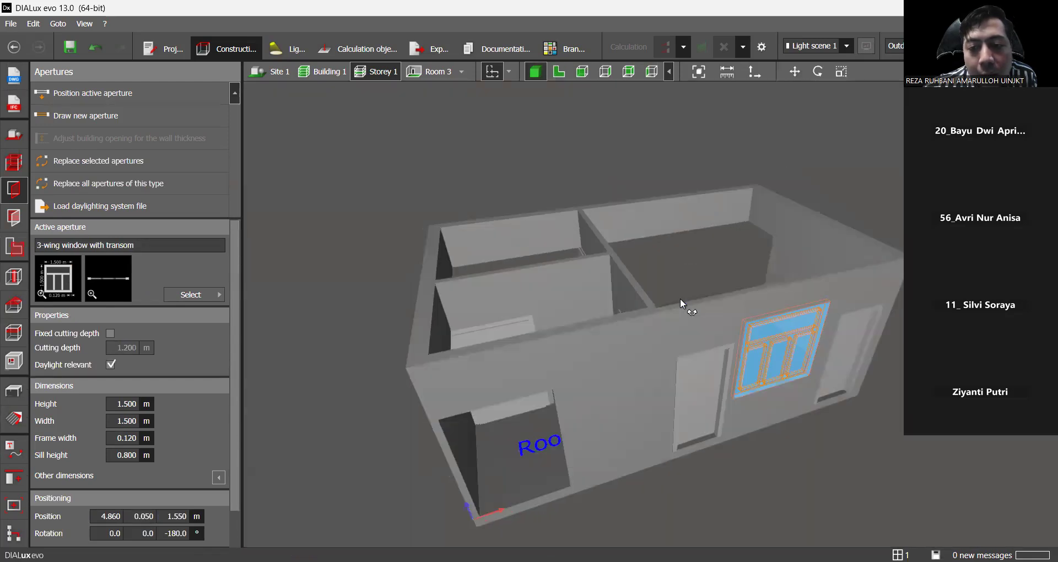
pyautogui.moveTo(604, 248); pyautogui.dragTo(650, 329)
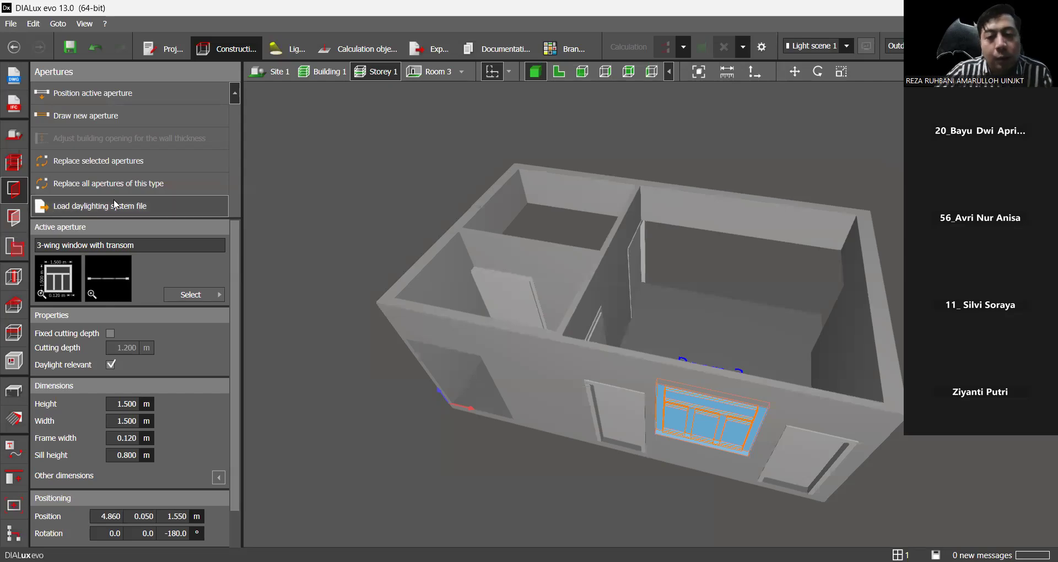
pyautogui.moveTo(671, 302); pyautogui.dragTo(632, 329)
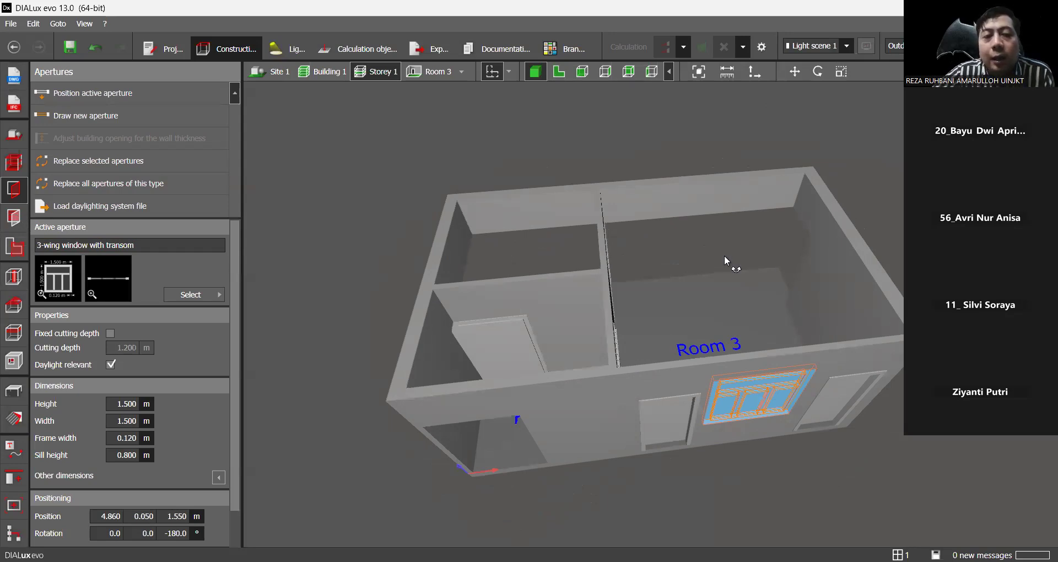
pyautogui.moveTo(724, 256); pyautogui.dragTo(705, 368)
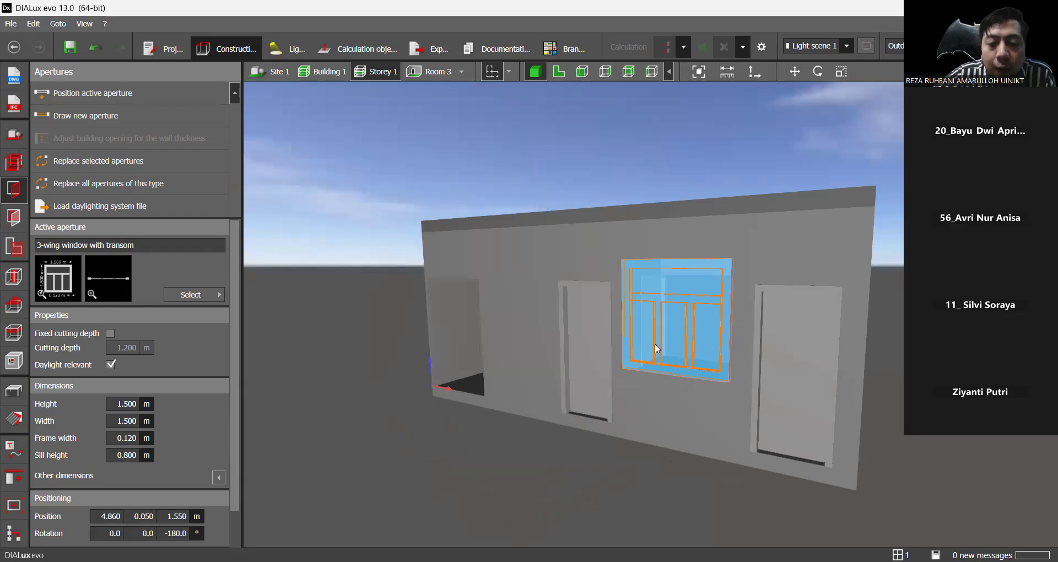
pyautogui.click(137, 404)
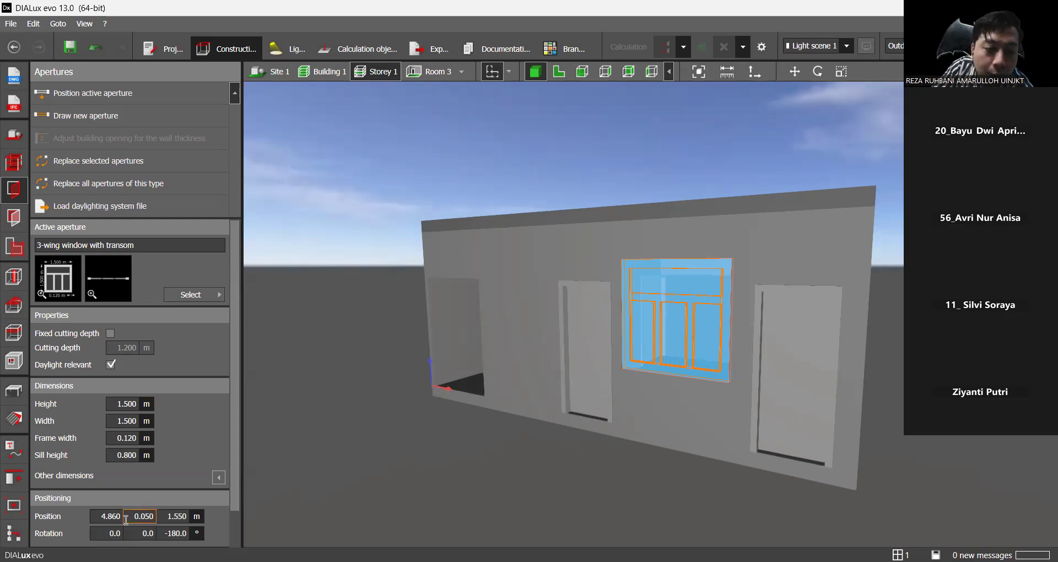
pyautogui.click(144, 516)
pyautogui.click(115, 516)
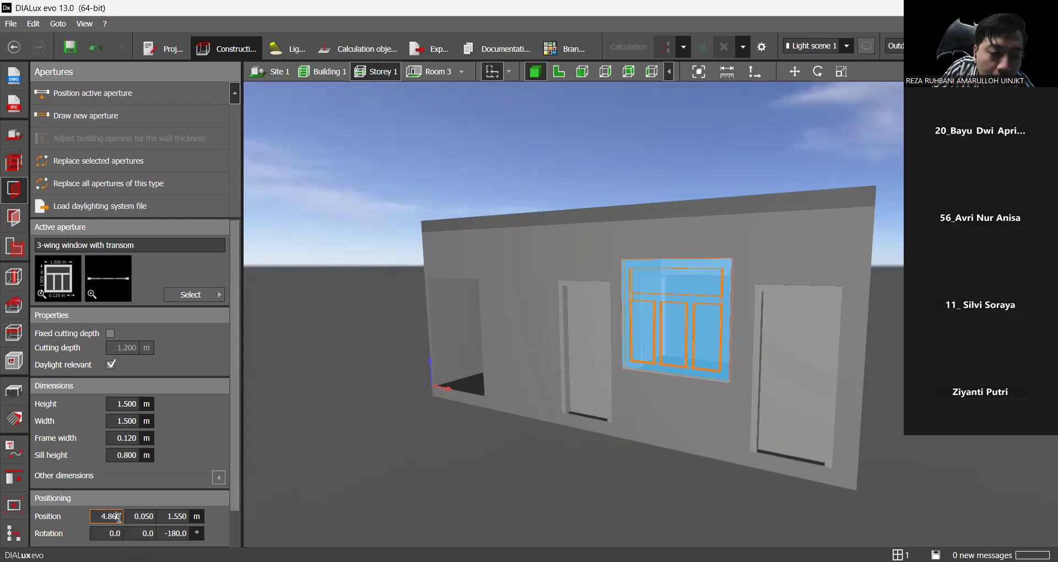
pyautogui.press('BackSpace')
pyautogui.press('BackSpace')
pyautogui.press('BackSpace')
pyautogui.write('9')
pyautogui.press('Return')
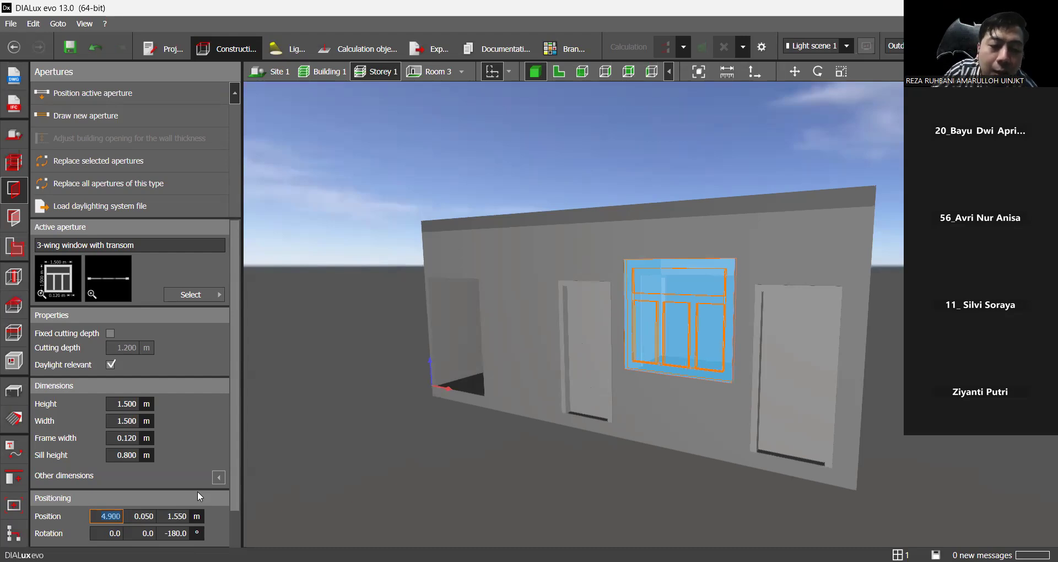
# Try a Y position of 0.07 m for the window and undo the change.
pyautogui.click(152, 516)
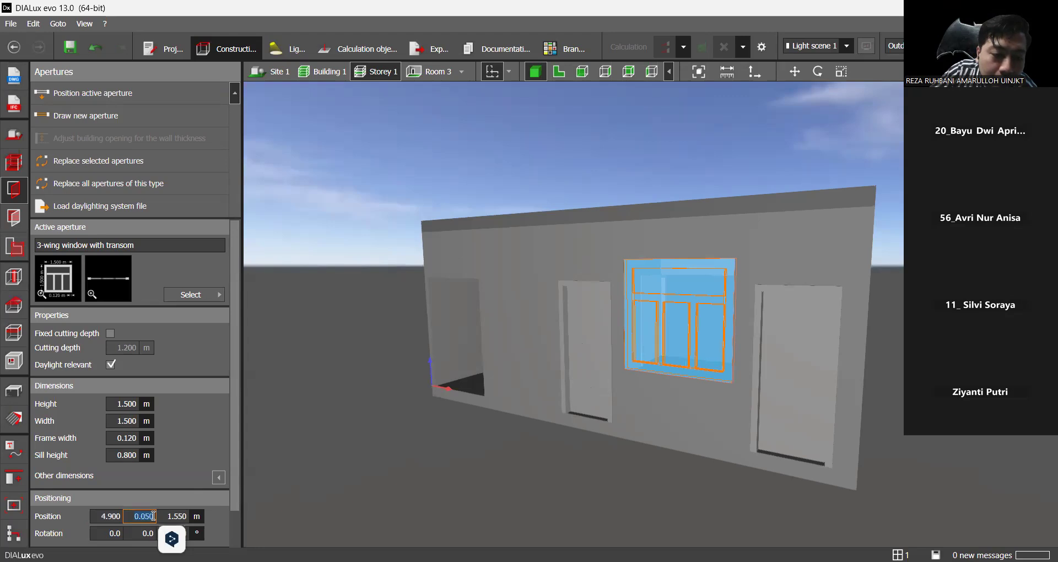
pyautogui.write('0.07')
pyautogui.press('Return')
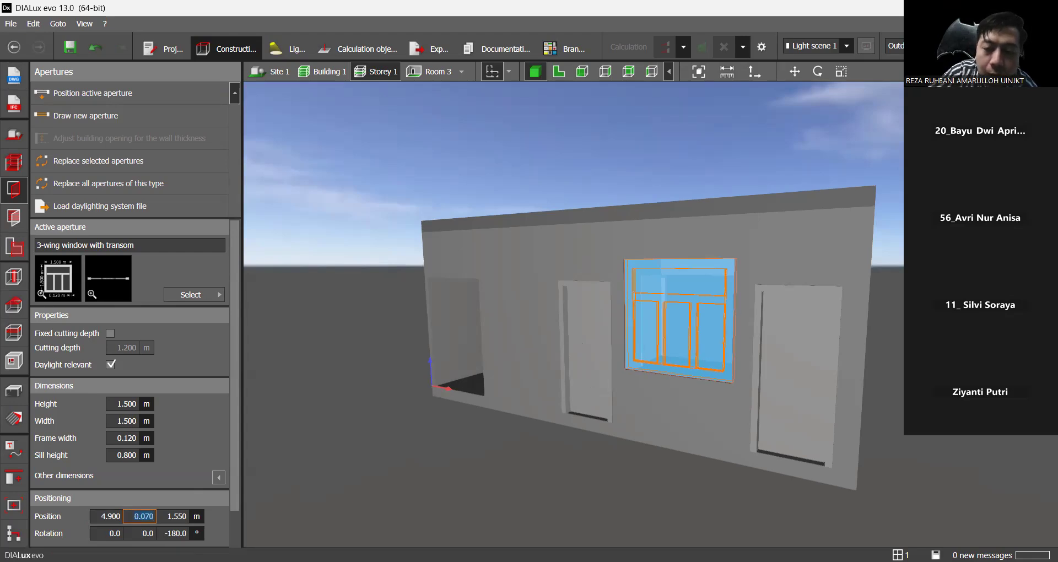
pyautogui.hotkey('ctrl', 'z')
pyautogui.press('Tab')
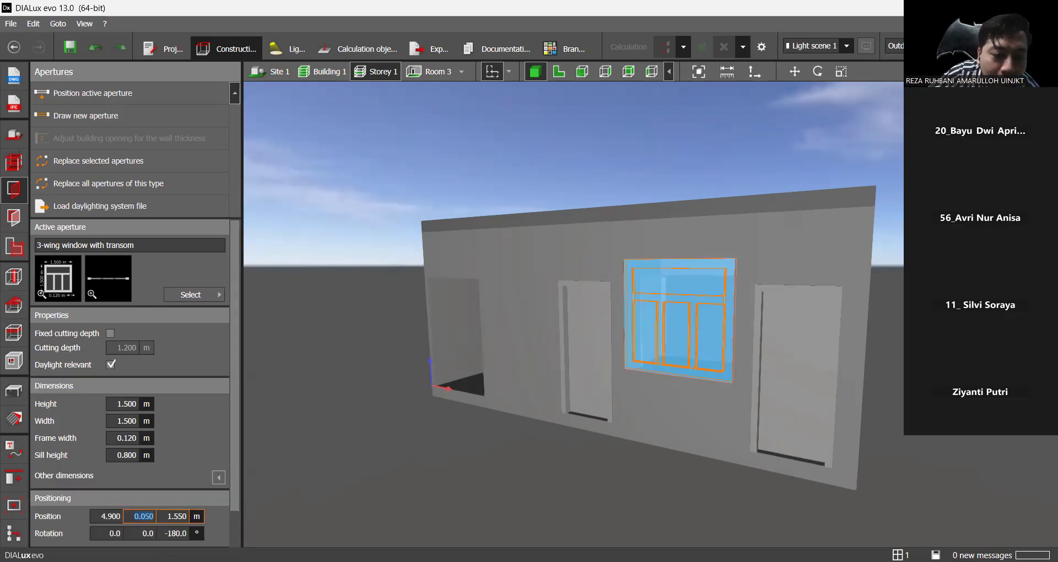
# Try raising the window to a Z position of 2 m and undo the change.
pyautogui.click(177, 517)
pyautogui.moveTo(187, 517); pyautogui.dragTo(165, 518)
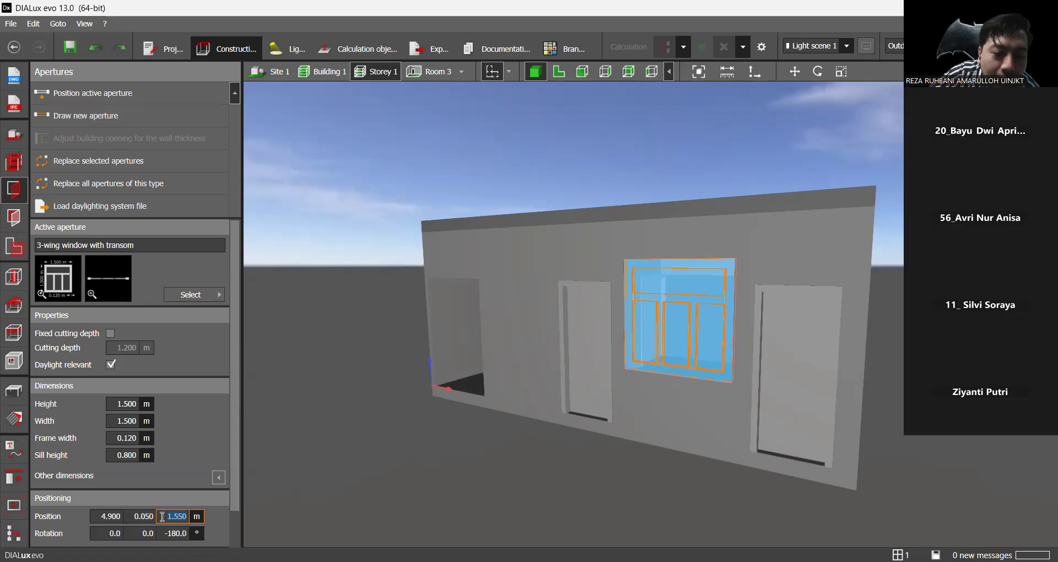
pyautogui.write('2')
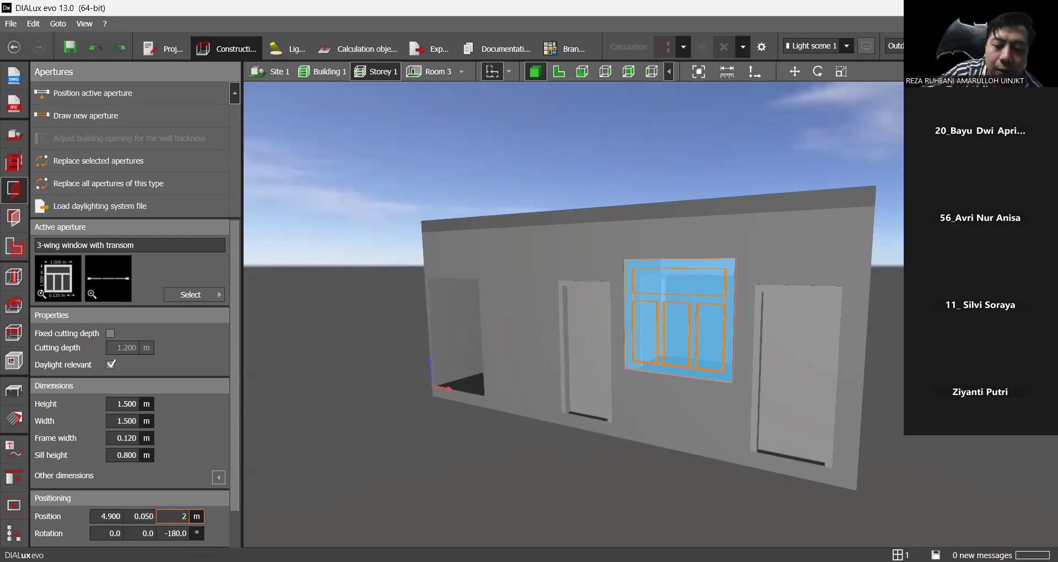
pyautogui.press('Return')
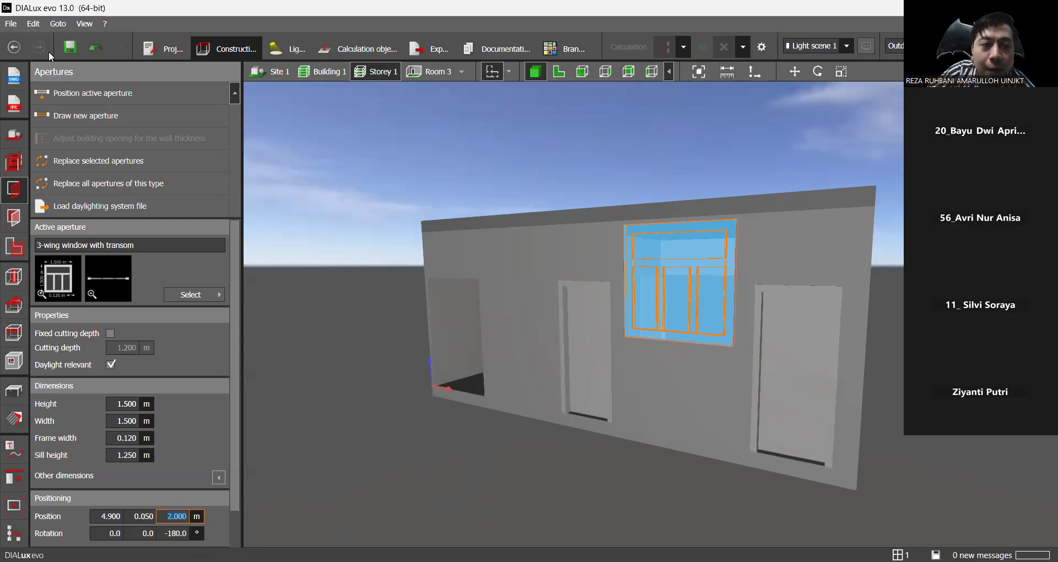
pyautogui.click(93, 49)
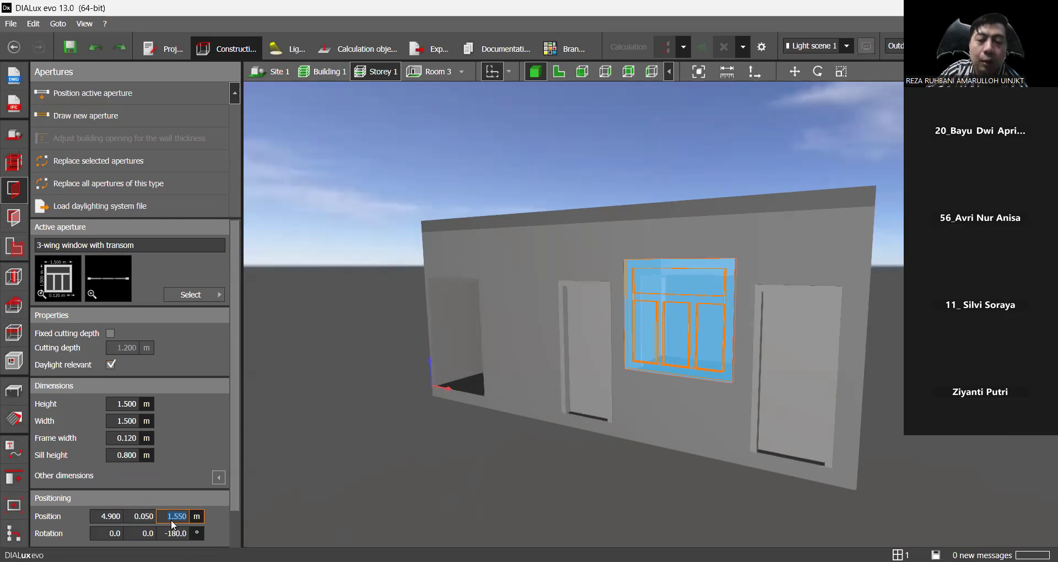
# Look through the construction tools for cutouts, roofs and ceilings.
pyautogui.moveTo(566, 335); pyautogui.dragTo(528, 391, button='right')
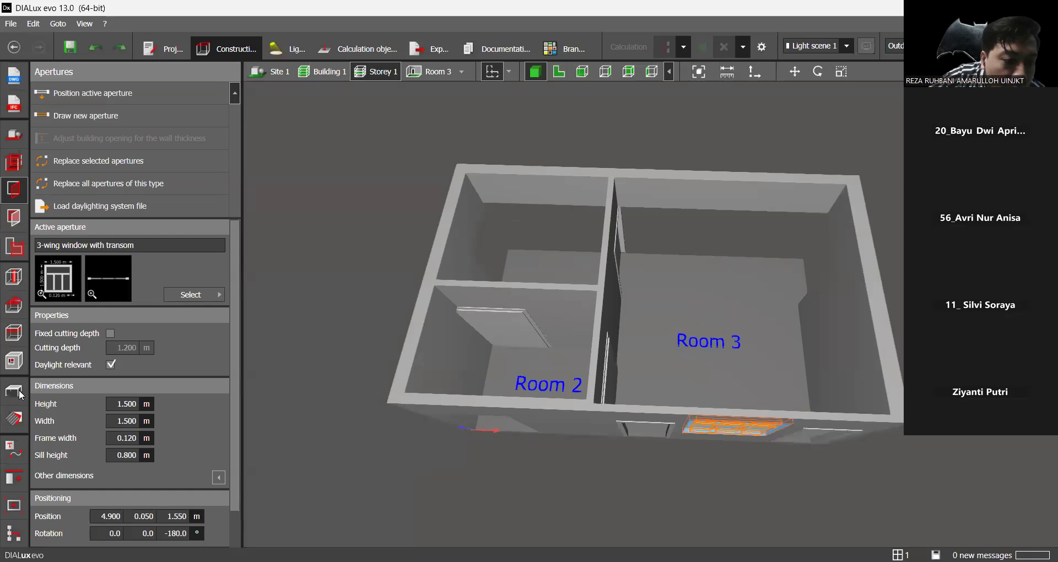
pyautogui.click(9, 368)
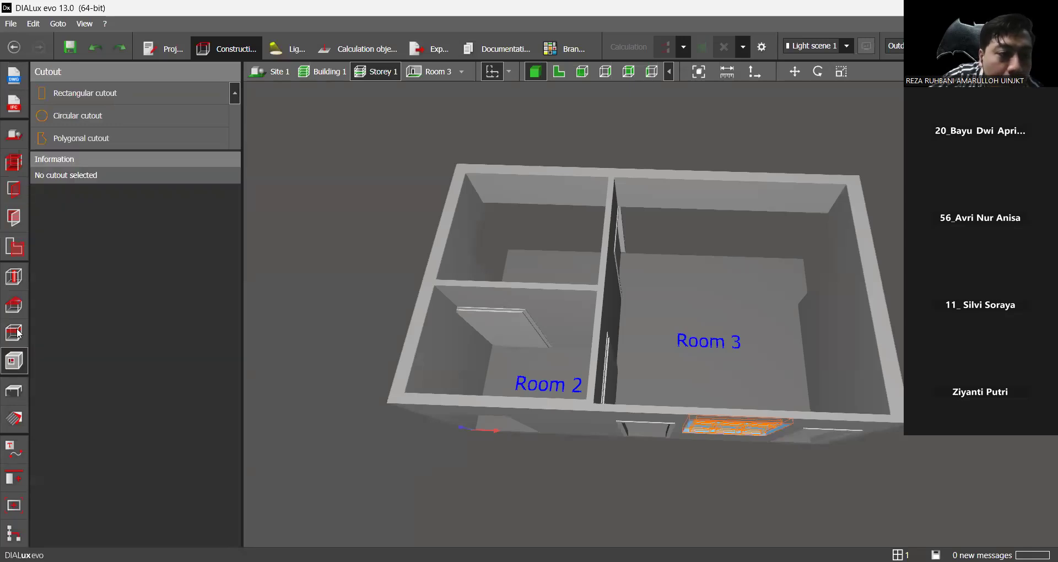
pyautogui.click(16, 305)
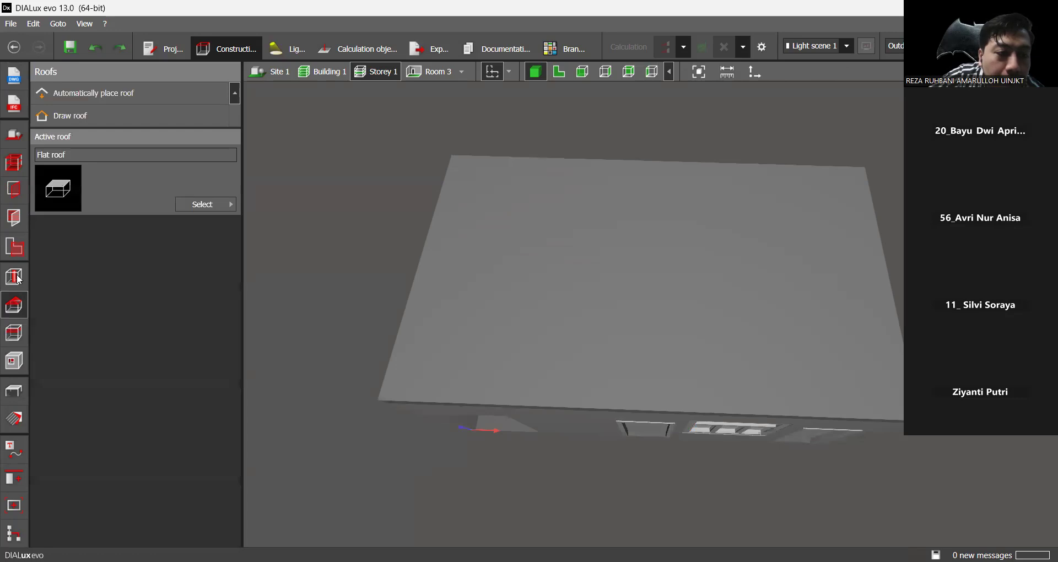
pyautogui.click(12, 335)
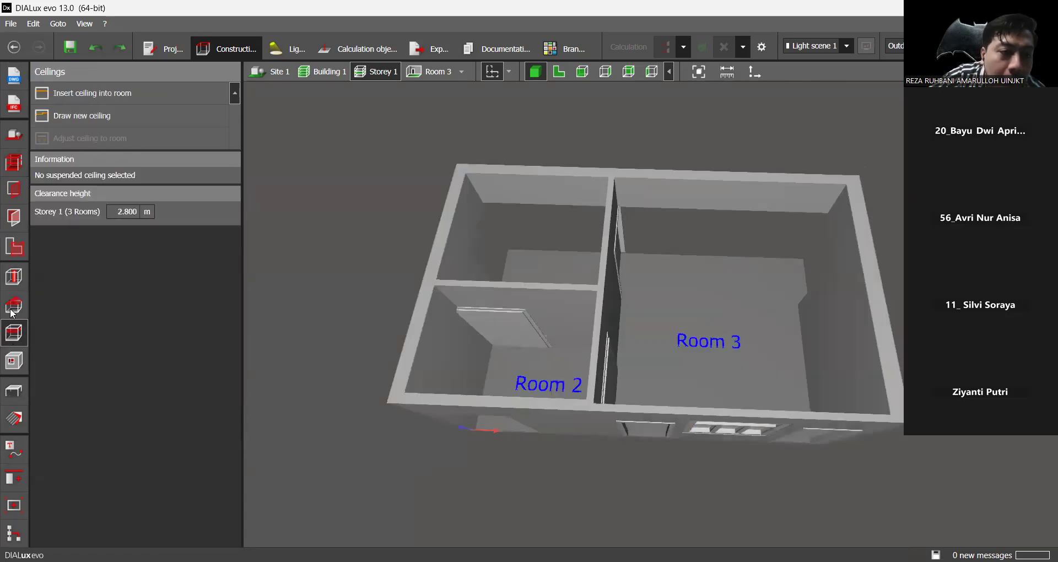
# Browse the available roof shapes and choose Gambrel roof as the active roof.
pyautogui.click(13, 309)
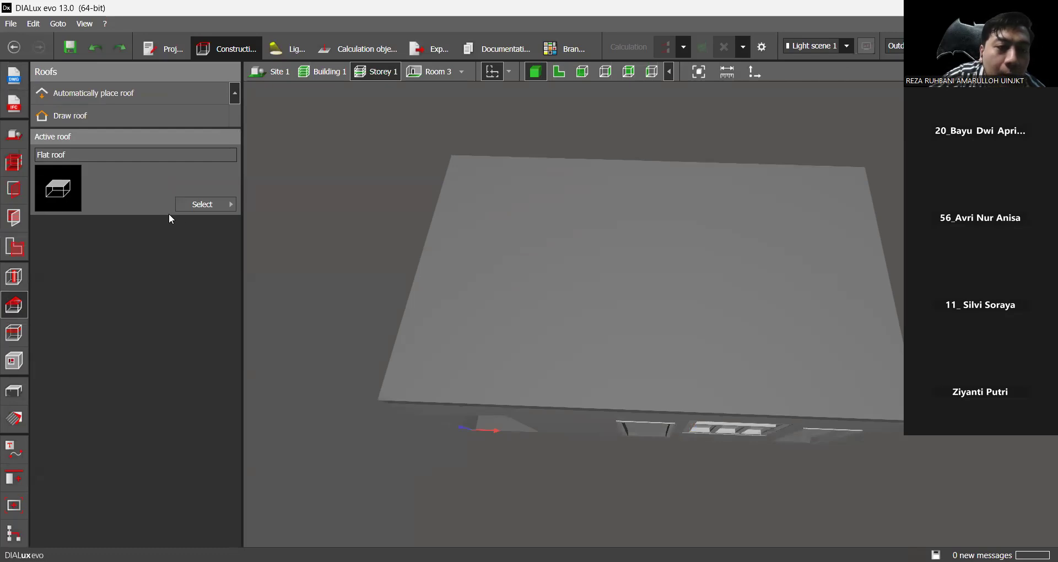
pyautogui.click(191, 208)
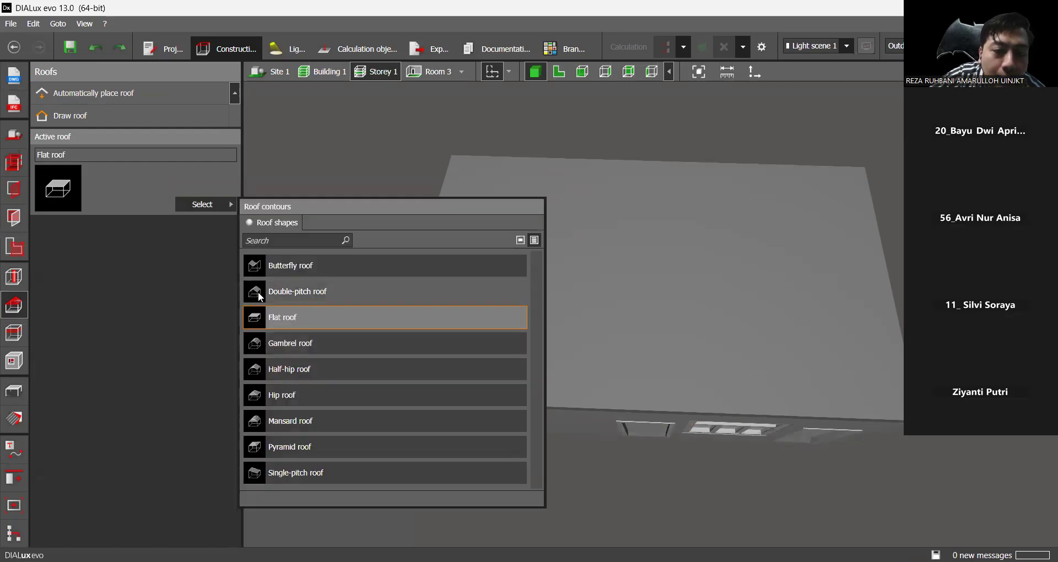
pyautogui.click(259, 294)
pyautogui.click(254, 347)
pyautogui.click(256, 373)
pyautogui.click(257, 398)
pyautogui.click(254, 343)
pyautogui.click(102, 373)
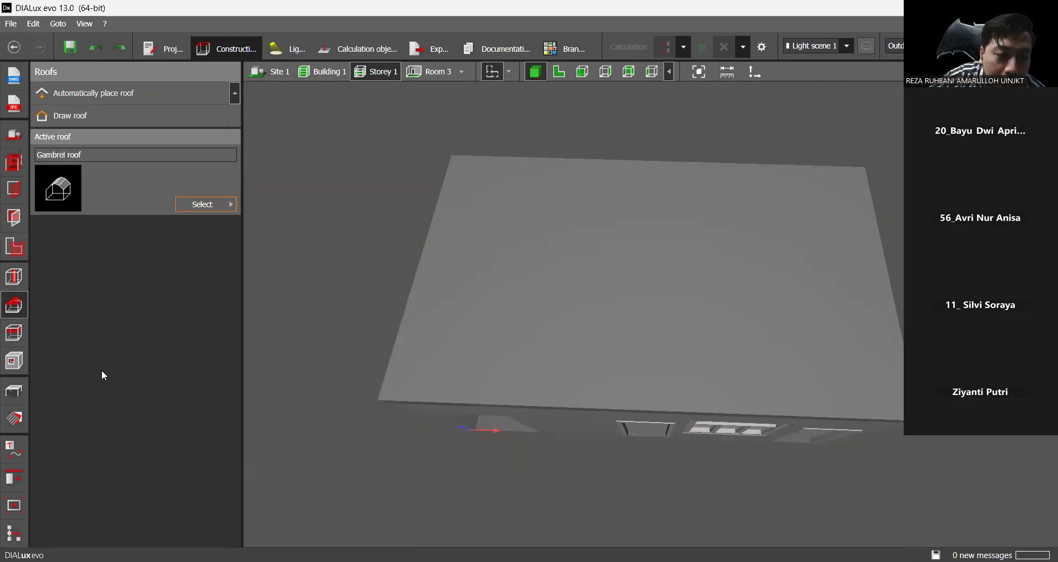
# Place the 180x80 delta table in Room 3 at about X 5.07 m, Y 3.00 m, and show it in the floor plan.
pyautogui.click(12, 392)
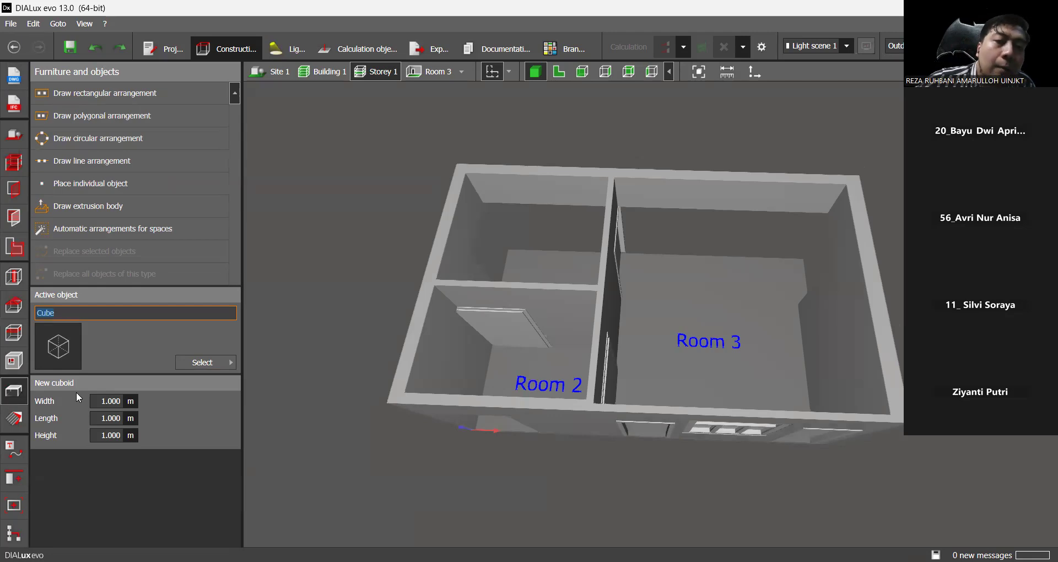
pyautogui.moveTo(564, 319); pyautogui.dragTo(477, 310, button='middle')
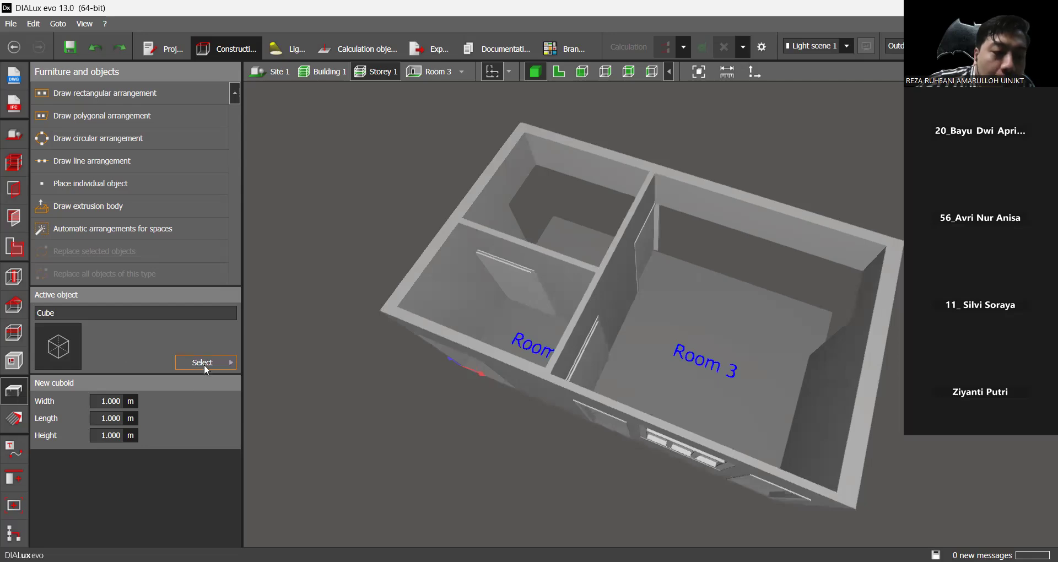
pyautogui.click(230, 363)
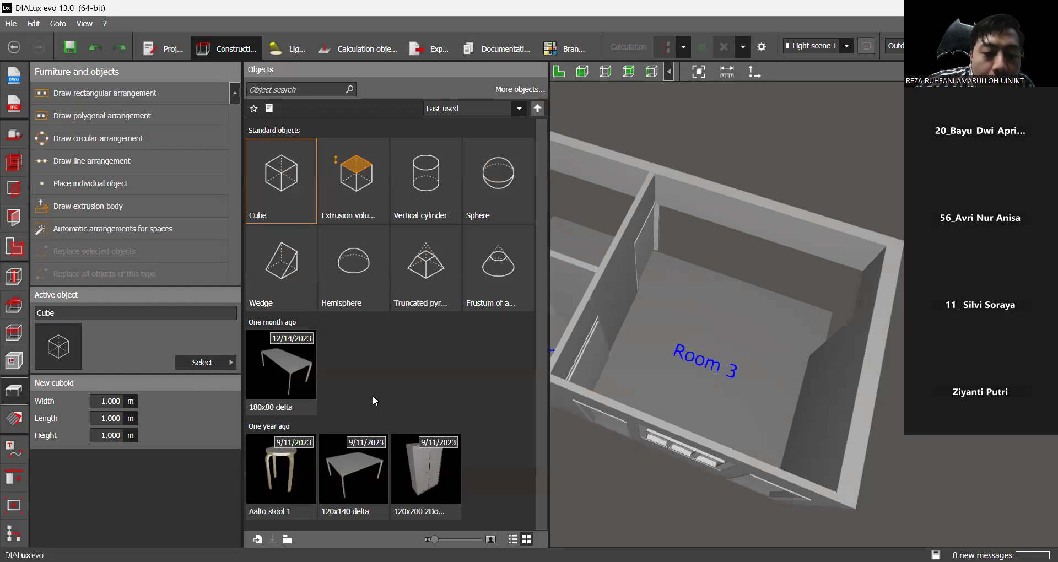
pyautogui.click(292, 373)
pyautogui.click(57, 352)
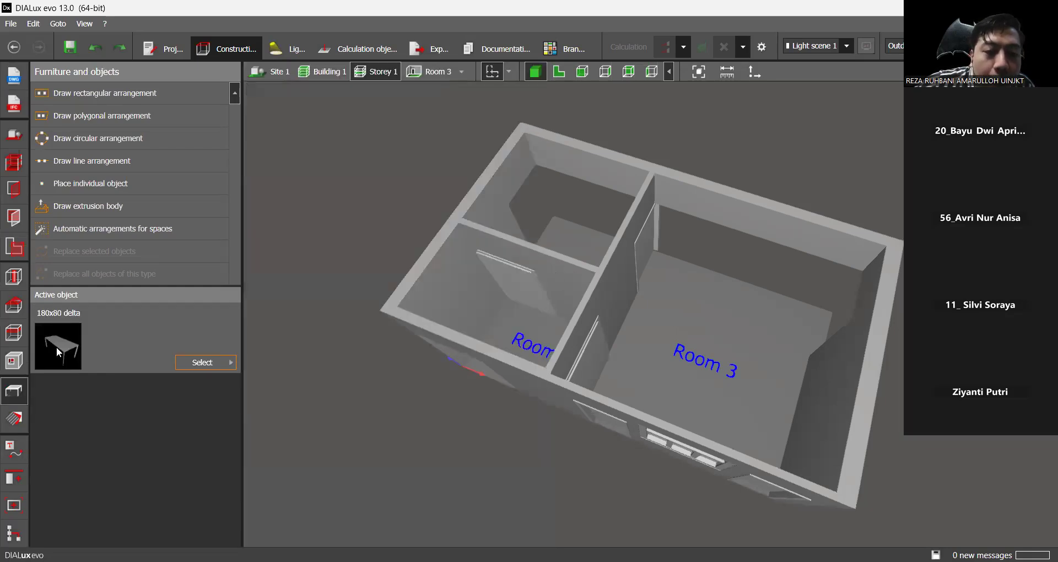
pyautogui.click(732, 327)
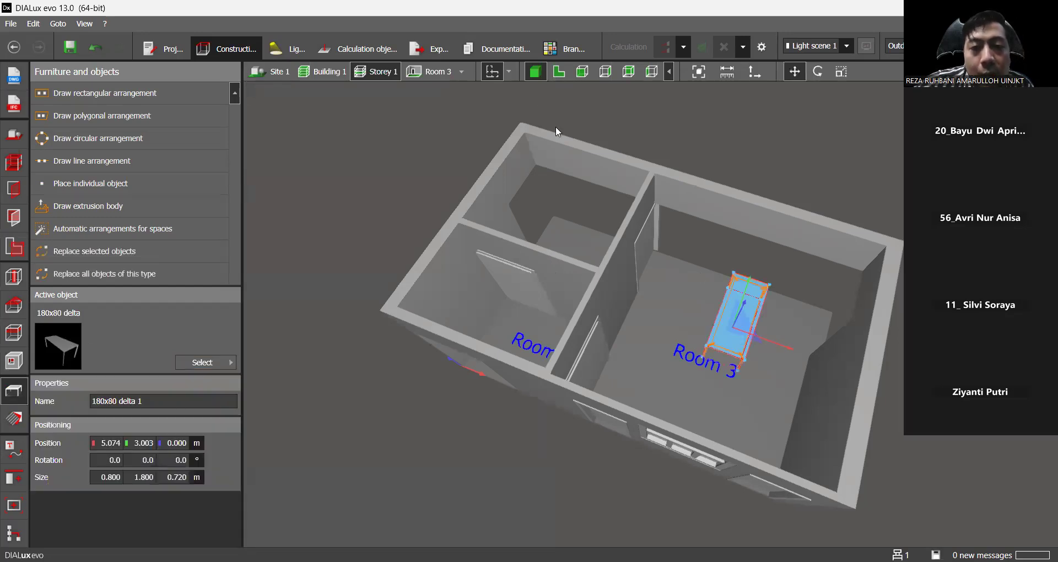
pyautogui.click(558, 72)
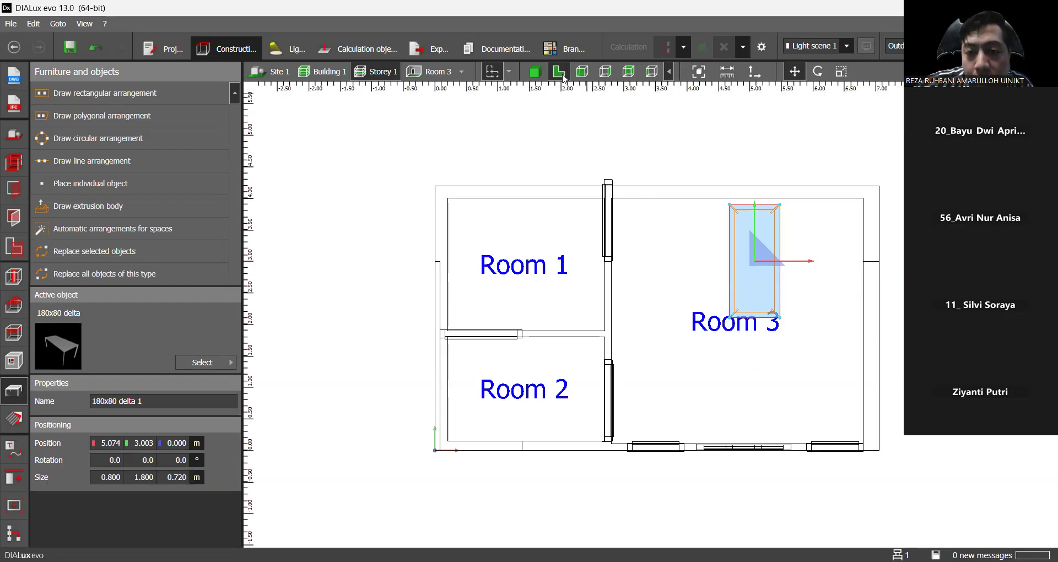
pyautogui.click(770, 284)
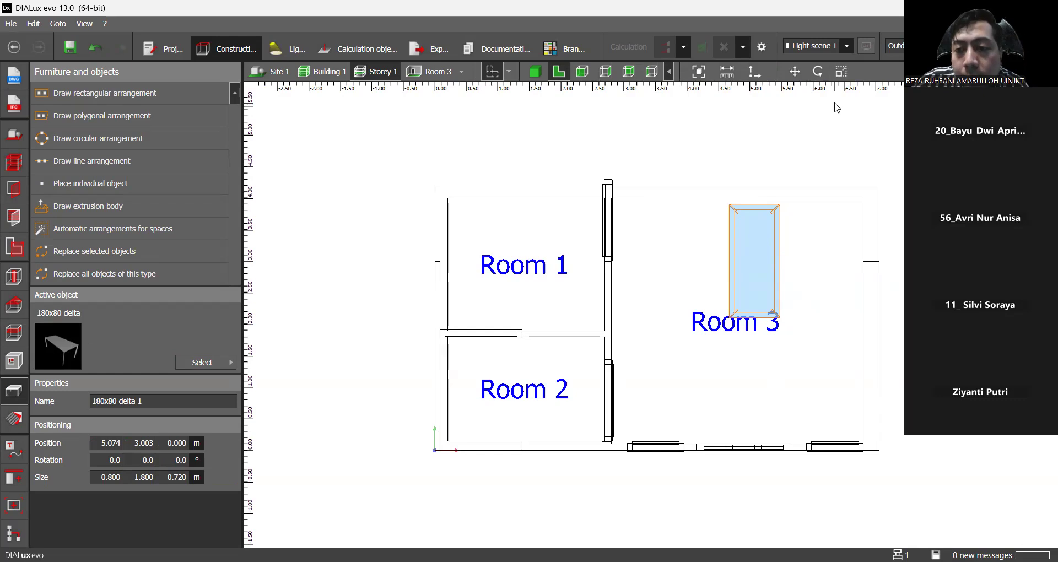
# Move the 180x80 delta table in Room 3 to X 5.800 m, Y 2.800 m and rotate it to -90° about the Z axis.
pyautogui.click(795, 73)
pyautogui.moveTo(754, 260); pyautogui.dragTo(801, 276)
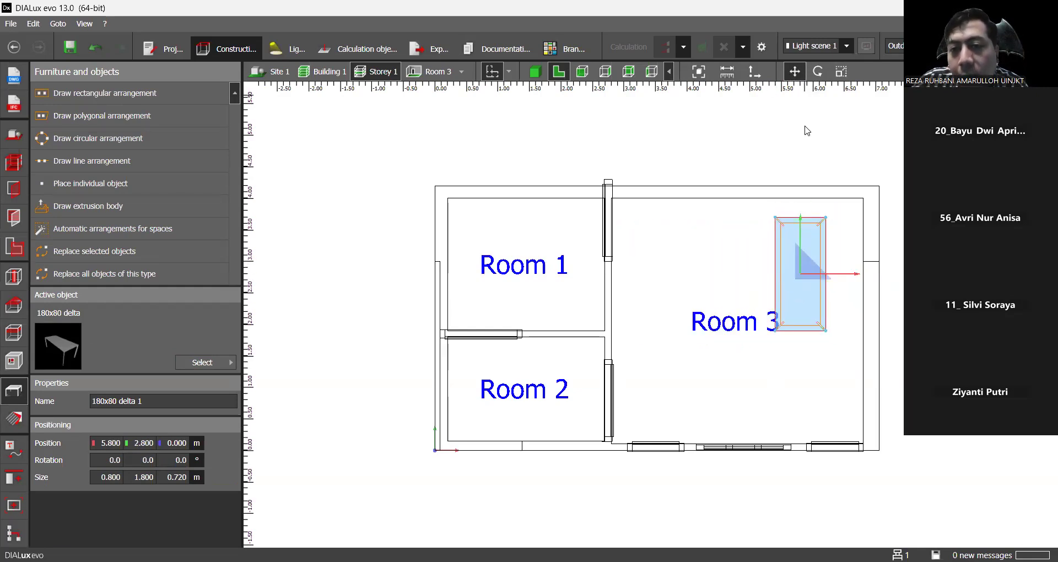
pyautogui.moveTo(806, 288); pyautogui.dragTo(649, 303)
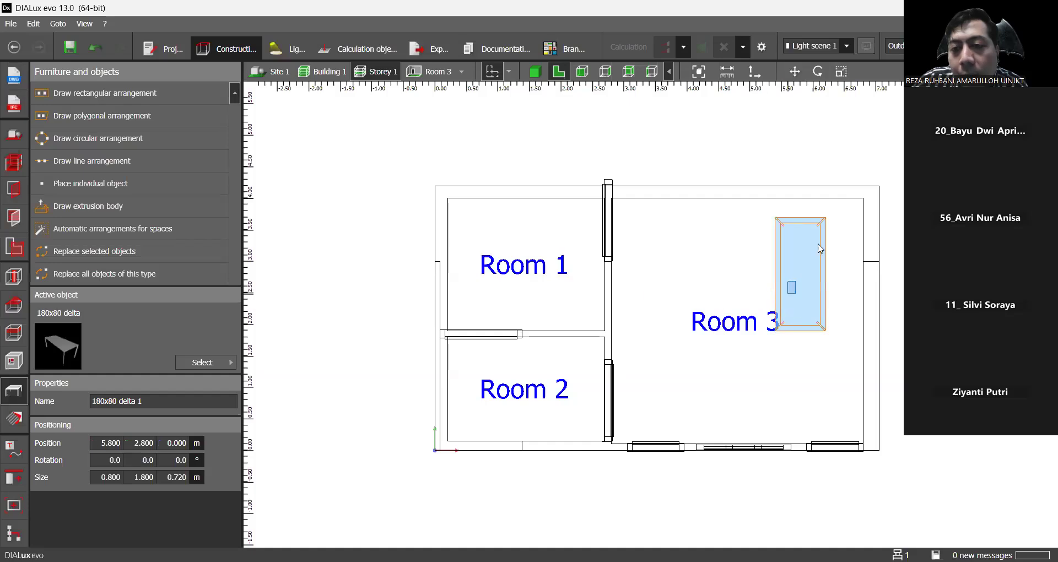
pyautogui.click(826, 72)
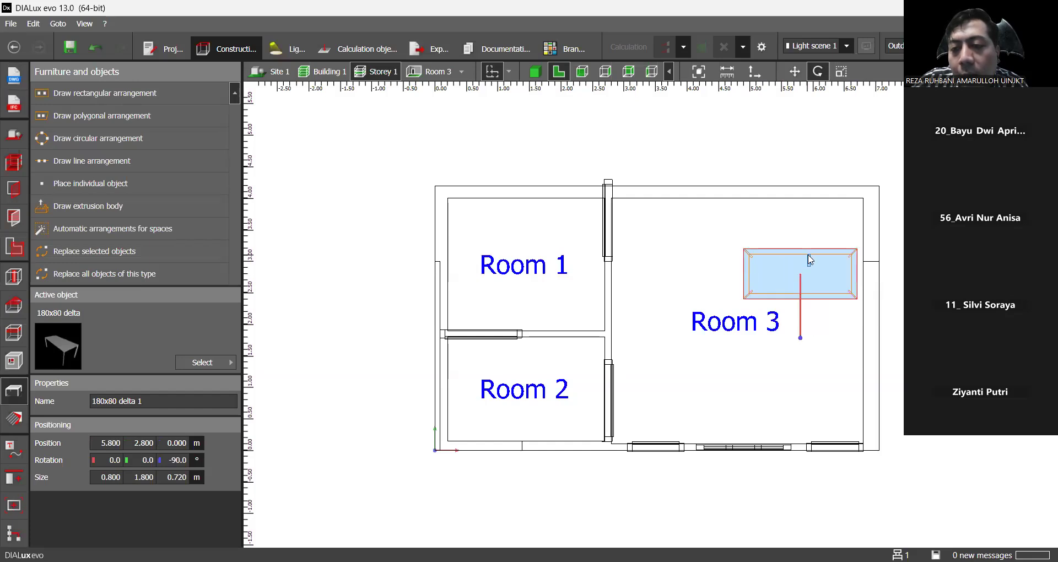
pyautogui.click(806, 222)
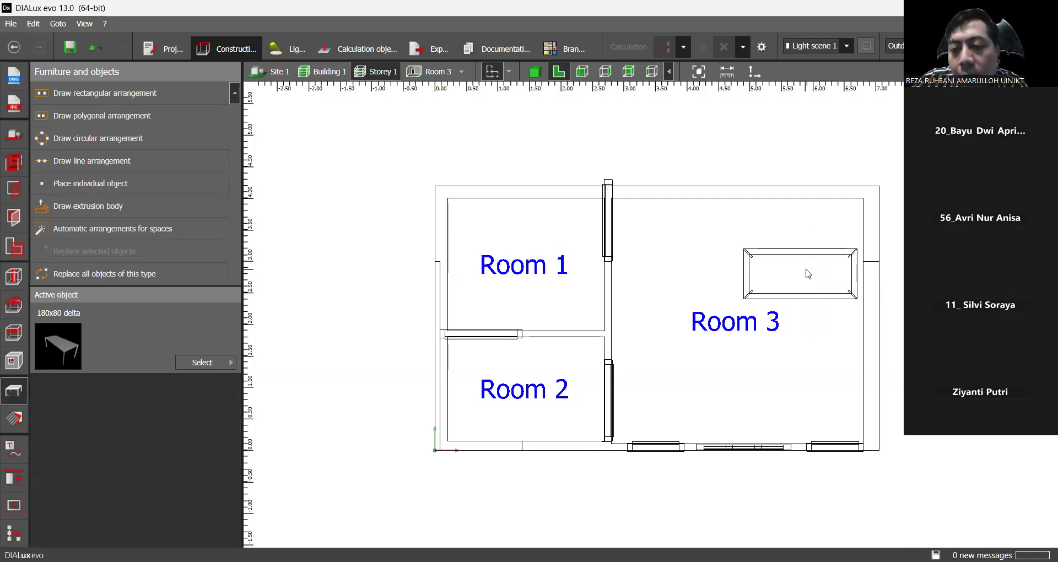
pyautogui.click(809, 273)
pyautogui.click(711, 248)
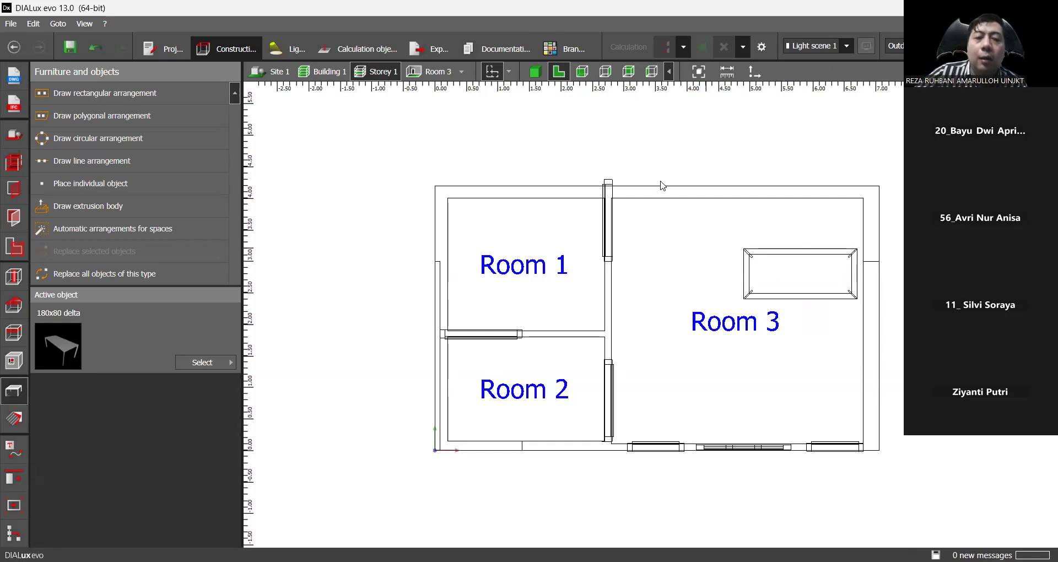
# Examine the rotated table in Room 3 and the interiors of the other rooms in the 3D view.
pyautogui.click(535, 77)
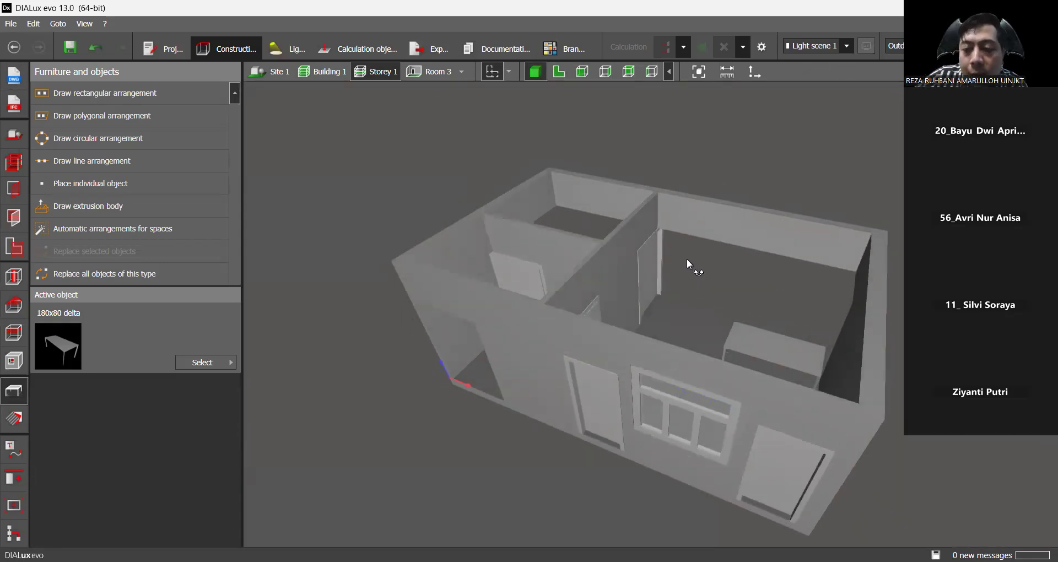
pyautogui.scroll(5, 776, 398)
pyautogui.scroll(3, 781, 400)
pyautogui.scroll(-8, 781, 400)
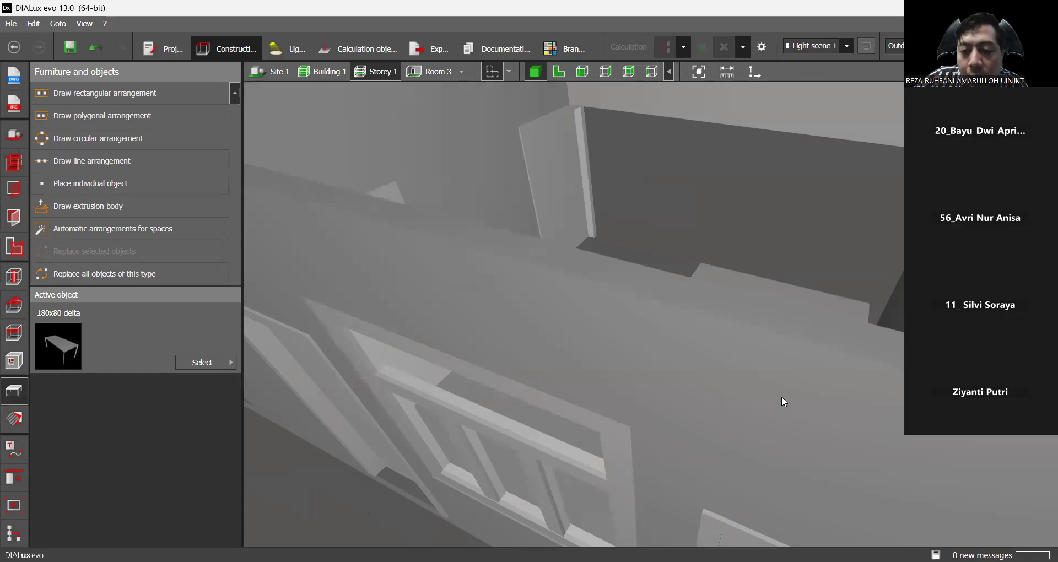
pyautogui.moveTo(776, 389); pyautogui.dragTo(628, 487, button='right')
pyautogui.scroll(10, 786, 361)
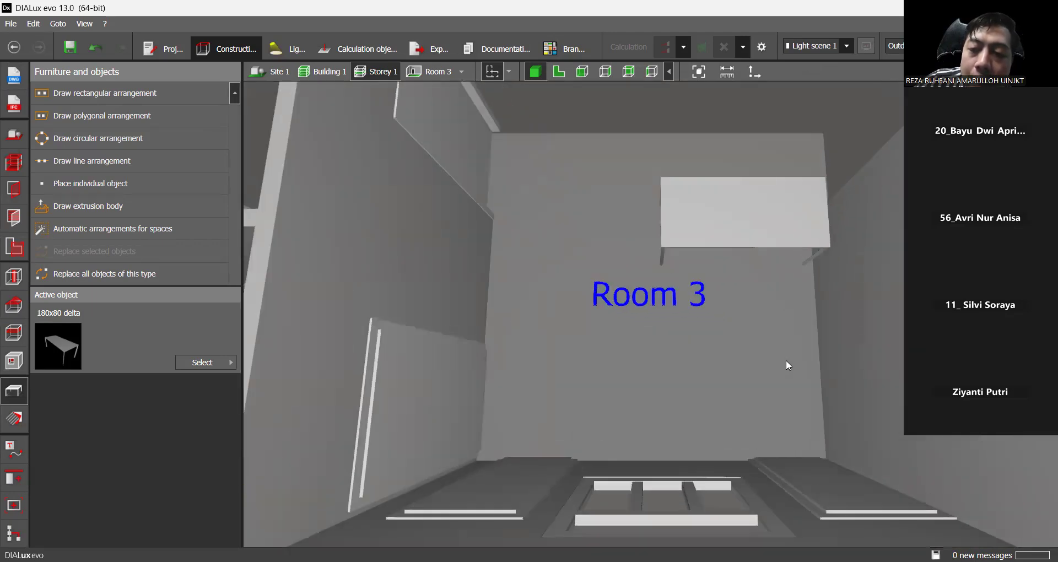
pyautogui.moveTo(779, 333); pyautogui.dragTo(614, 291, button='right')
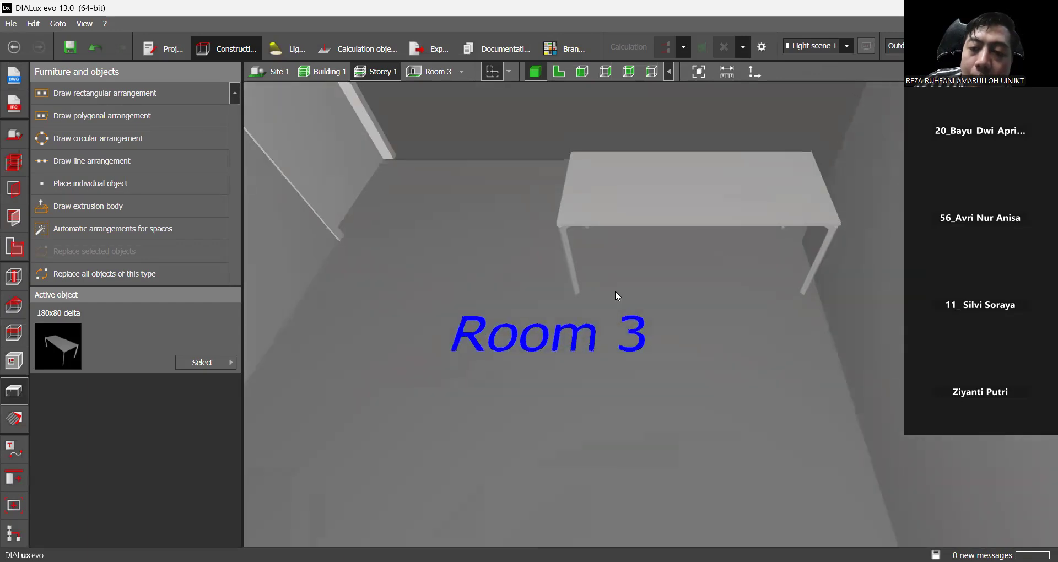
pyautogui.scroll(-10, 682, 303)
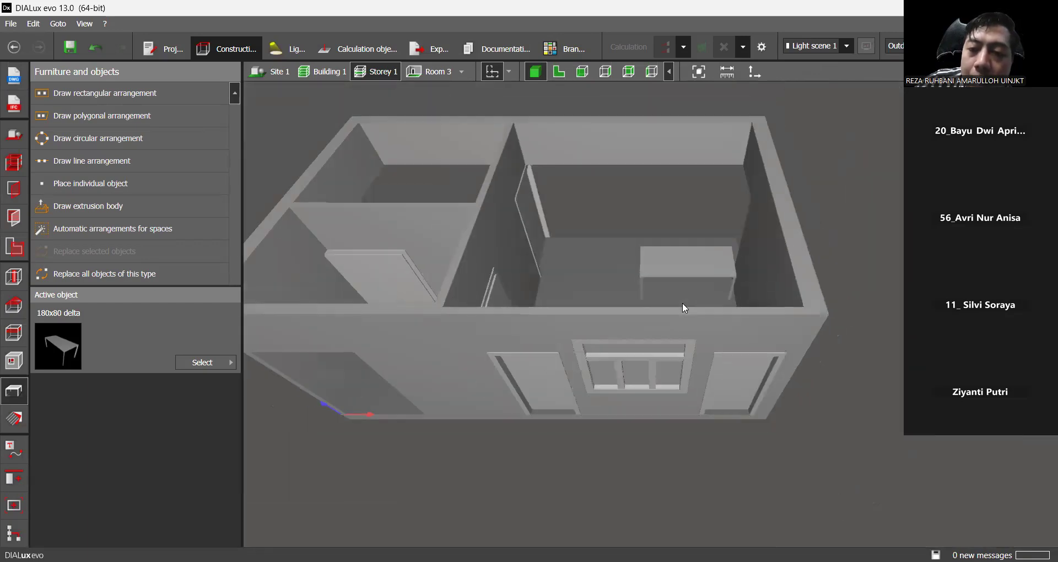
pyautogui.scroll(10, 682, 302)
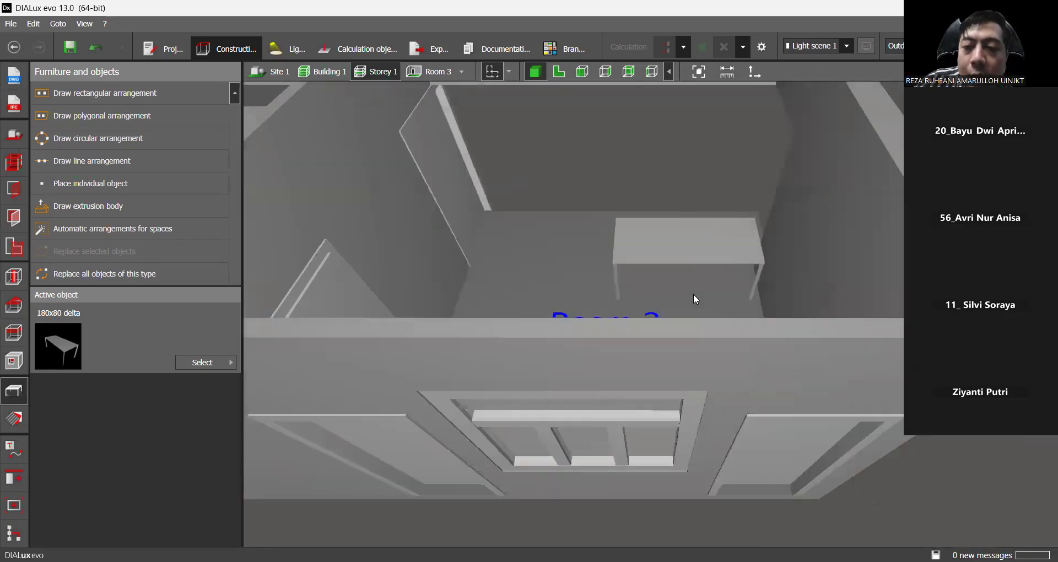
pyautogui.scroll(-10, 703, 280)
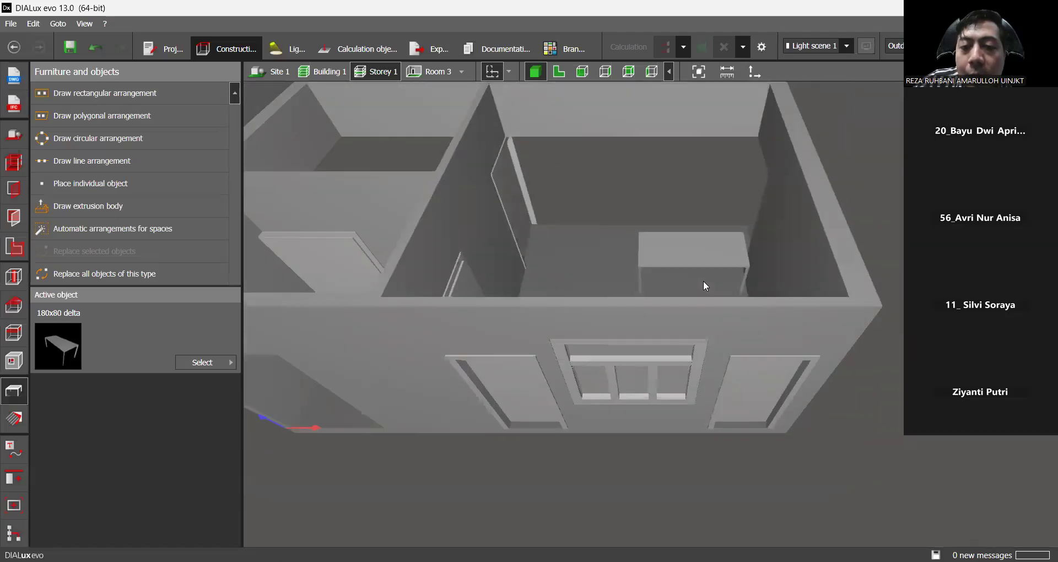
pyautogui.moveTo(703, 280); pyautogui.dragTo(567, 361)
pyautogui.scroll(5, 543, 362)
pyautogui.moveTo(444, 356); pyautogui.dragTo(493, 284)
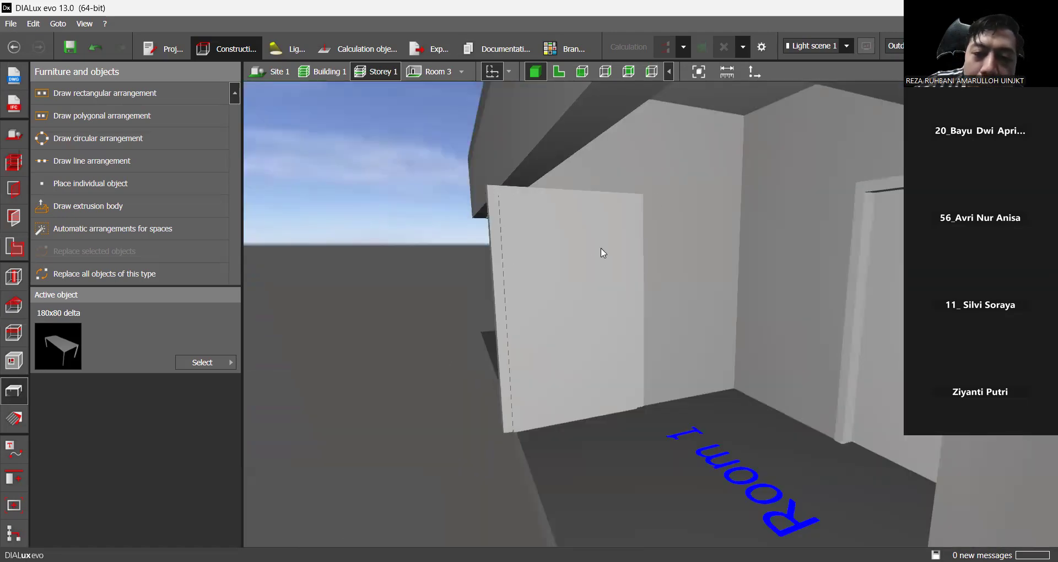
pyautogui.scroll(-5, 603, 253)
pyautogui.moveTo(629, 299); pyautogui.dragTo(537, 319)
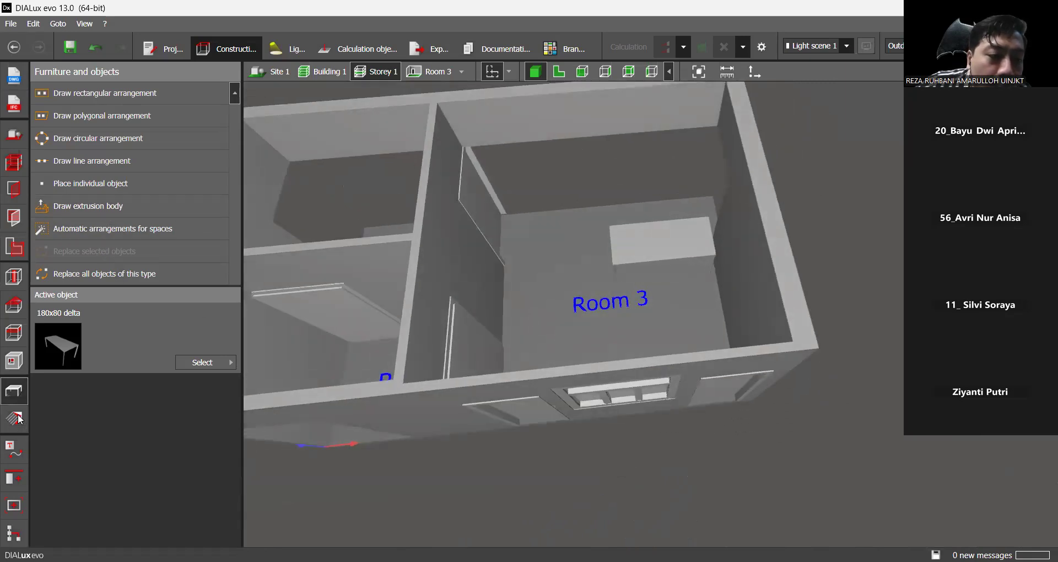
# Choose Aalto stool 1 as the active object and place four stools around the table in Room 3 in the floor plan.
pyautogui.click(216, 362)
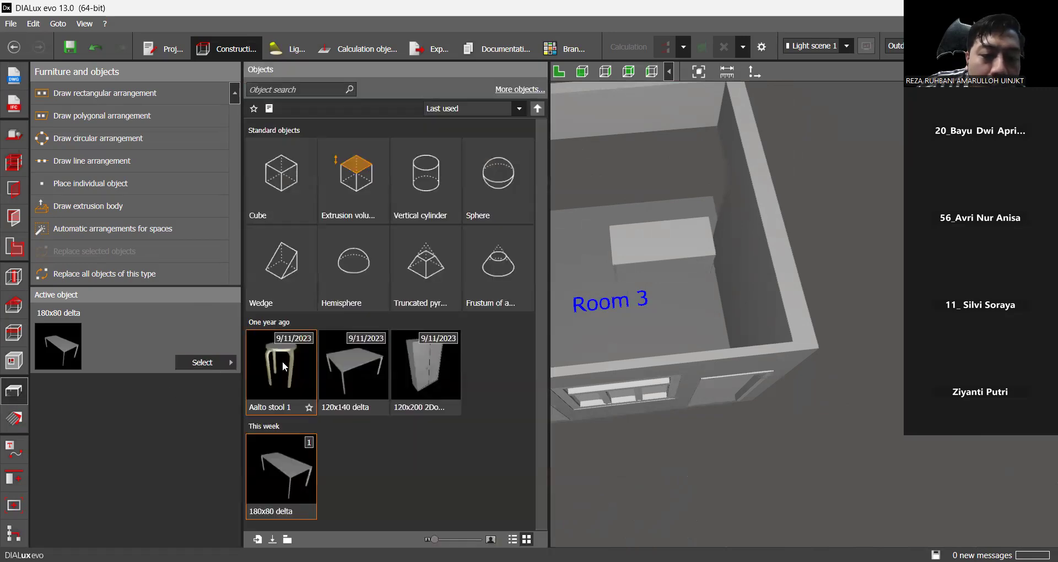
pyautogui.click(282, 362)
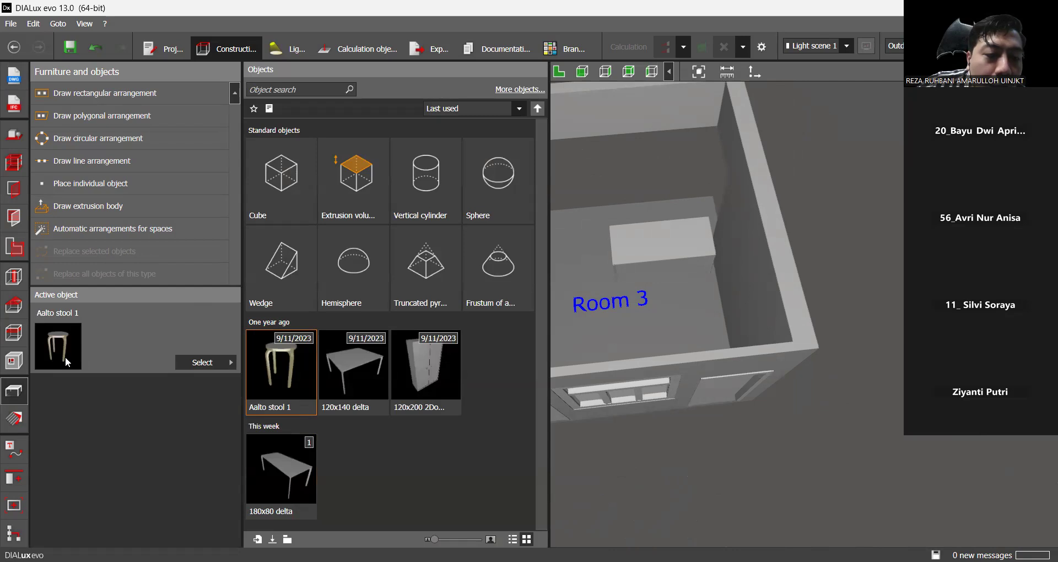
pyautogui.click(64, 355)
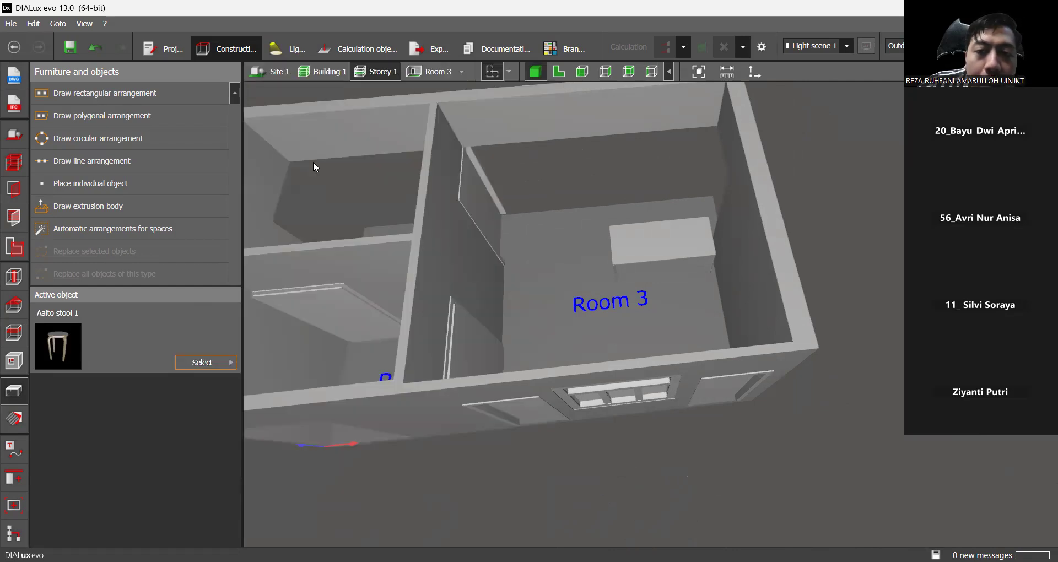
pyautogui.hotkey('ctrl', '2')
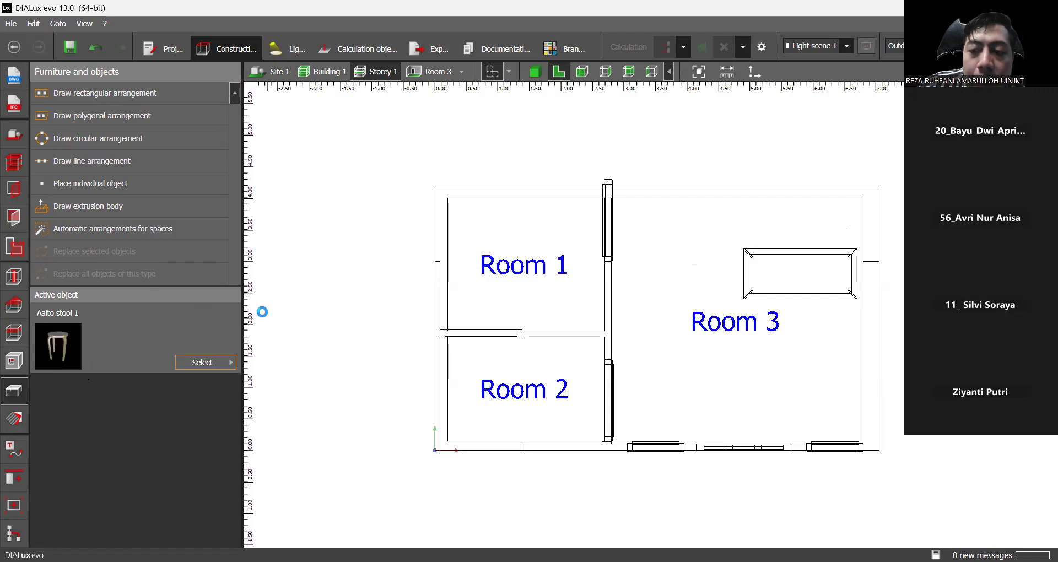
pyautogui.click(799, 213)
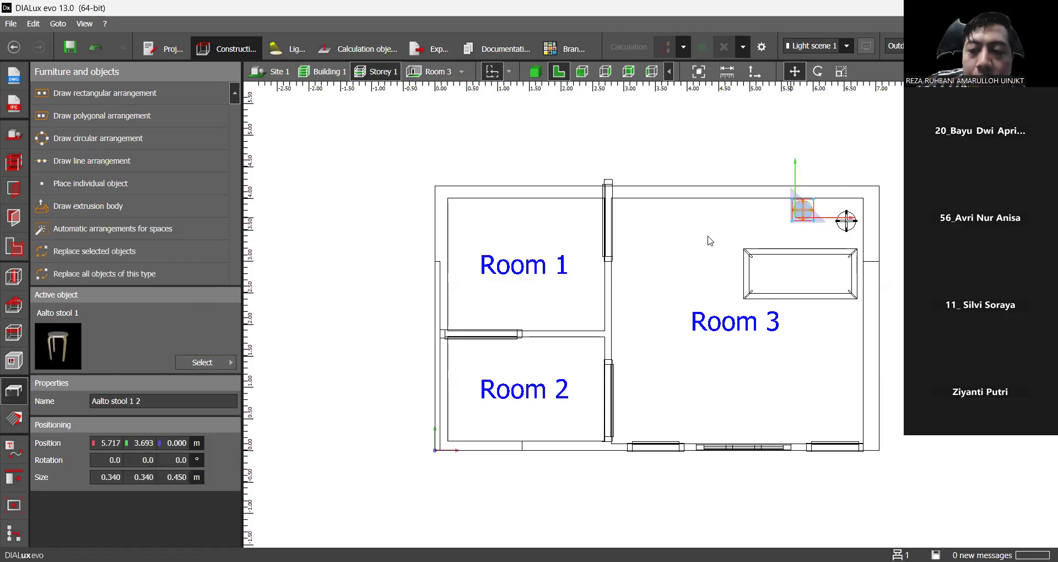
pyautogui.click(826, 321)
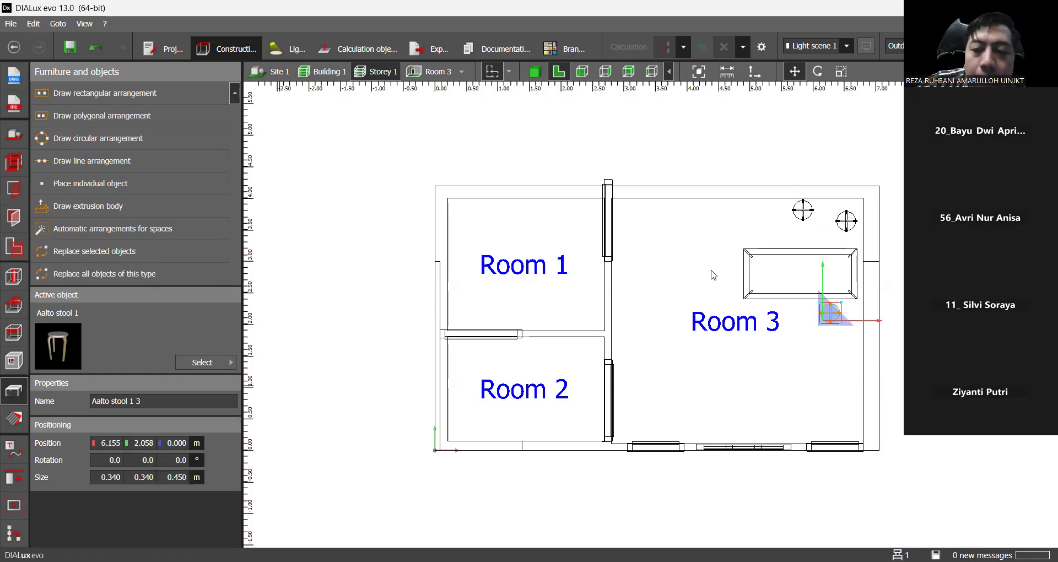
pyautogui.click(714, 272)
# In the 3D view, move the stool standing apart from the table to about X 5.01 m, Y 3.31 m, beside the other stools.
pyautogui.click(533, 72)
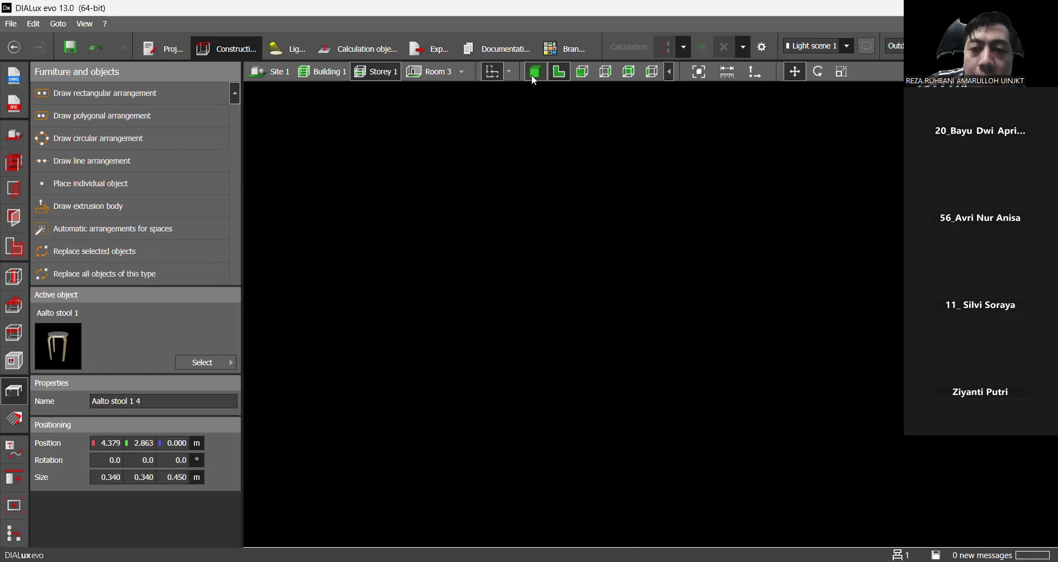
pyautogui.scroll(4, 683, 309)
pyautogui.moveTo(693, 315); pyautogui.dragTo(378, 261, button='right')
pyautogui.scroll(-3, 743, 339)
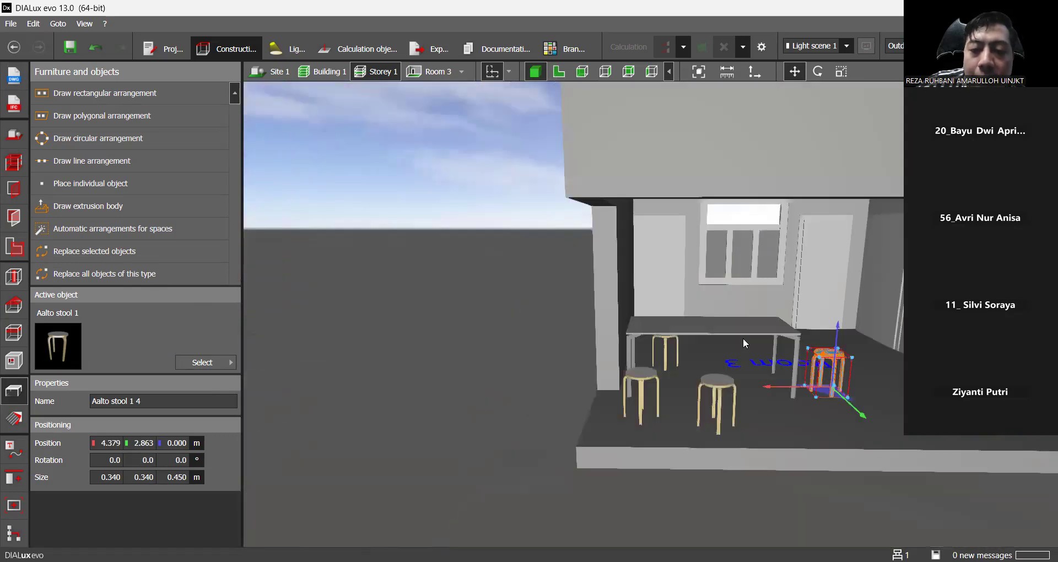
pyautogui.moveTo(814, 362); pyautogui.dragTo(787, 352)
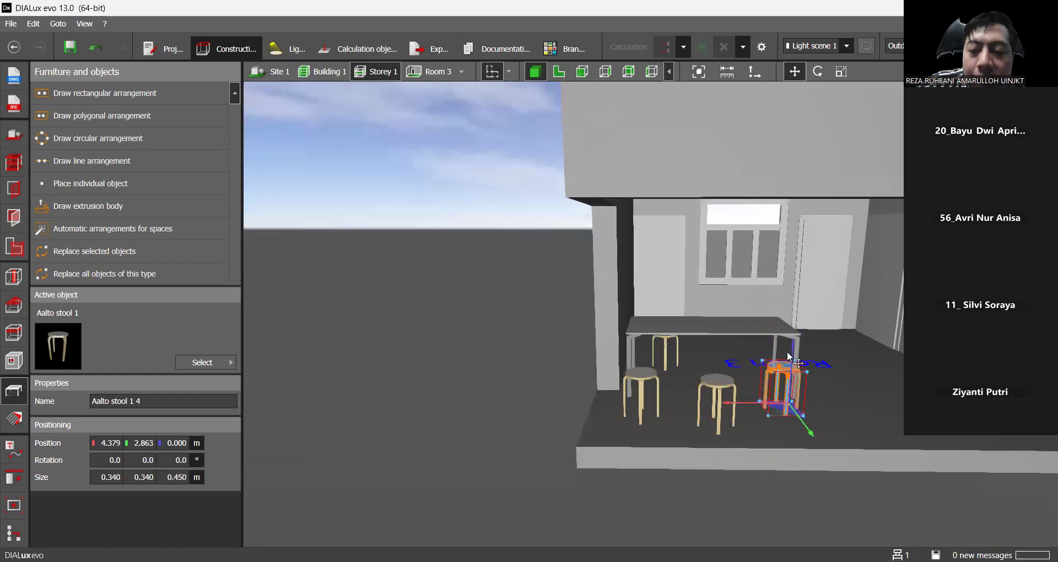
pyautogui.click(792, 288)
pyautogui.click(836, 372)
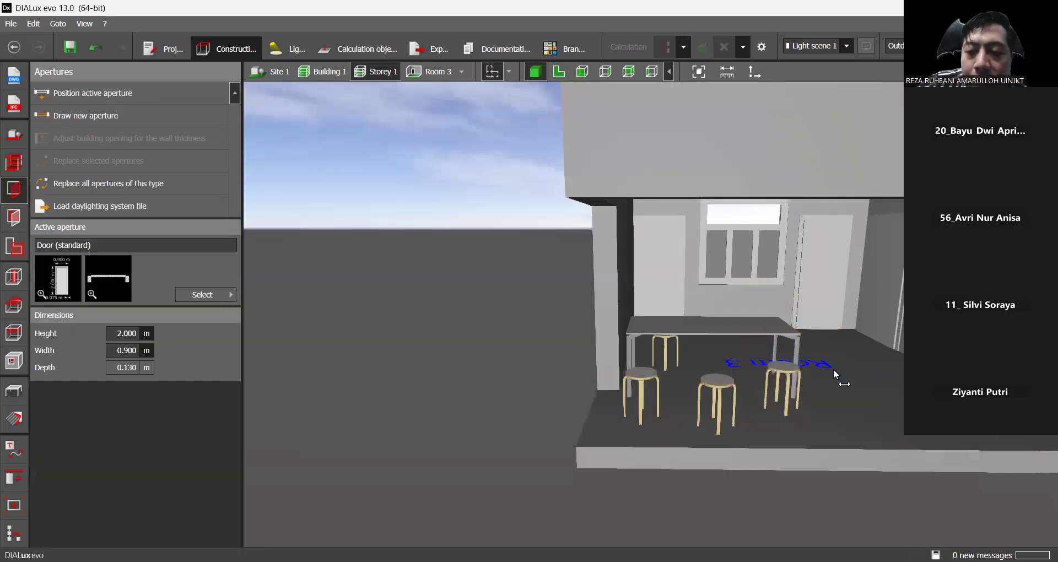
# Move the stool at the table's corner across Room 3 to the floor in front of the window.
pyautogui.moveTo(362, 366); pyautogui.dragTo(369, 395, button='middle')
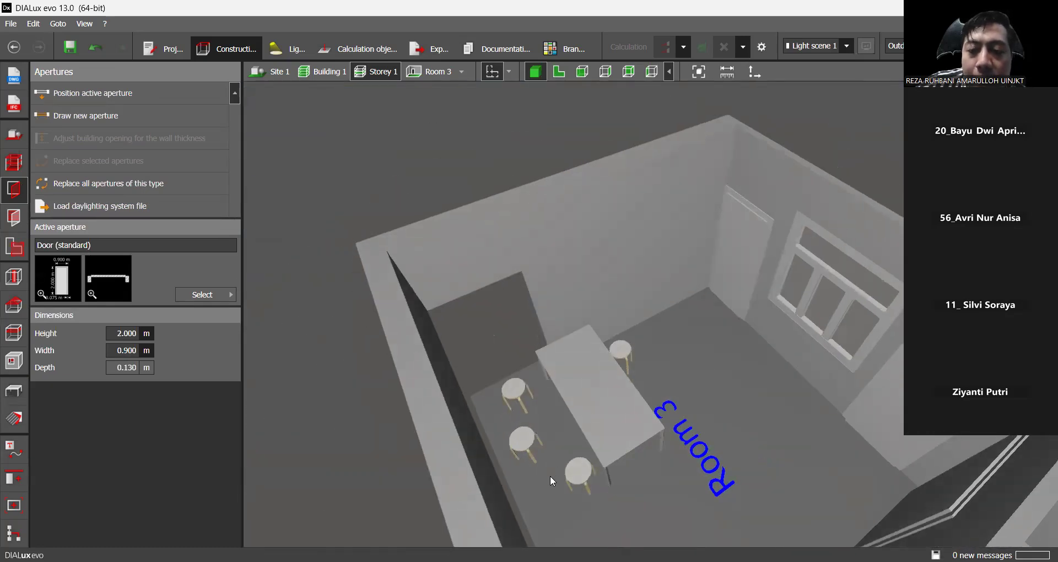
pyautogui.click(577, 478)
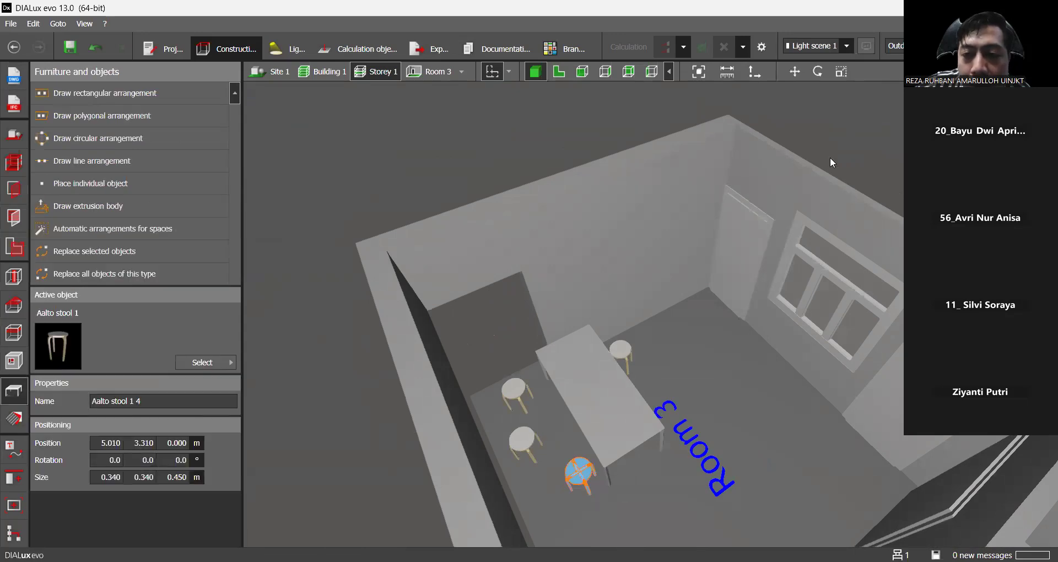
pyautogui.click(796, 73)
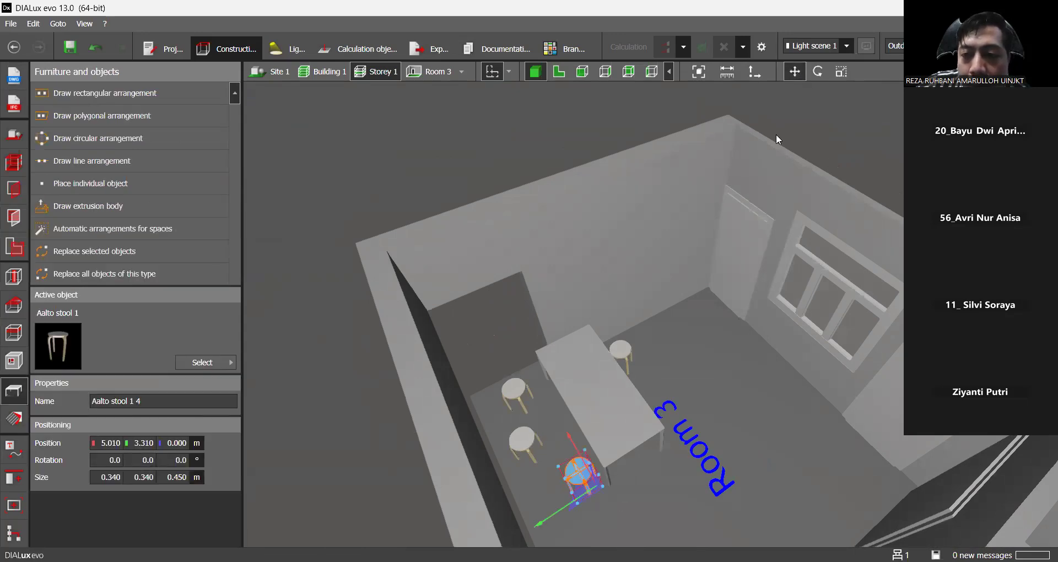
pyautogui.moveTo(577, 475); pyautogui.dragTo(741, 366)
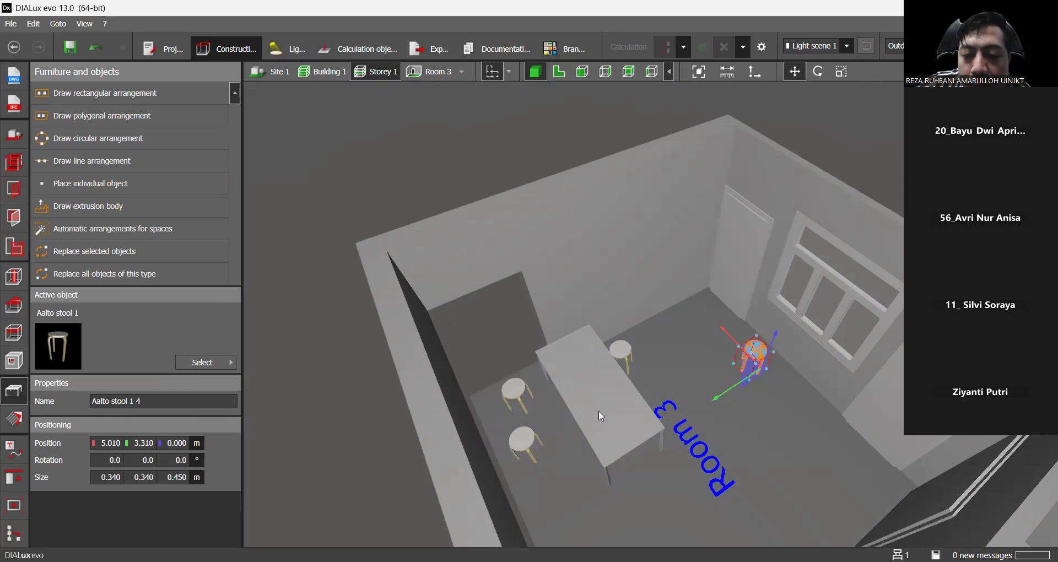
# Select the table and move it in the floor plan to X 4.900 m, Y 2.900 m.
pyautogui.click(596, 411)
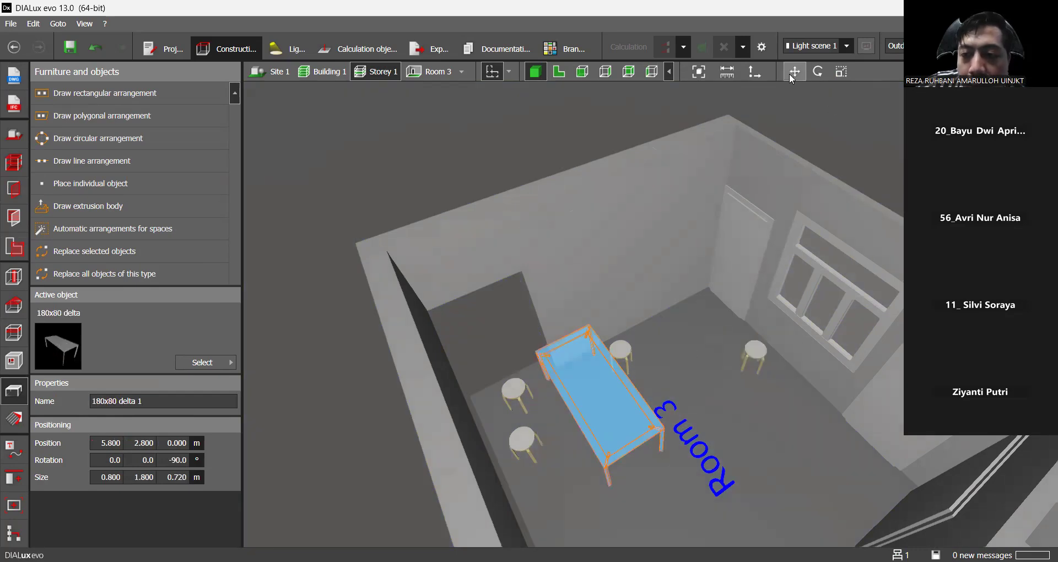
pyautogui.moveTo(605, 369); pyautogui.dragTo(618, 413, button='right')
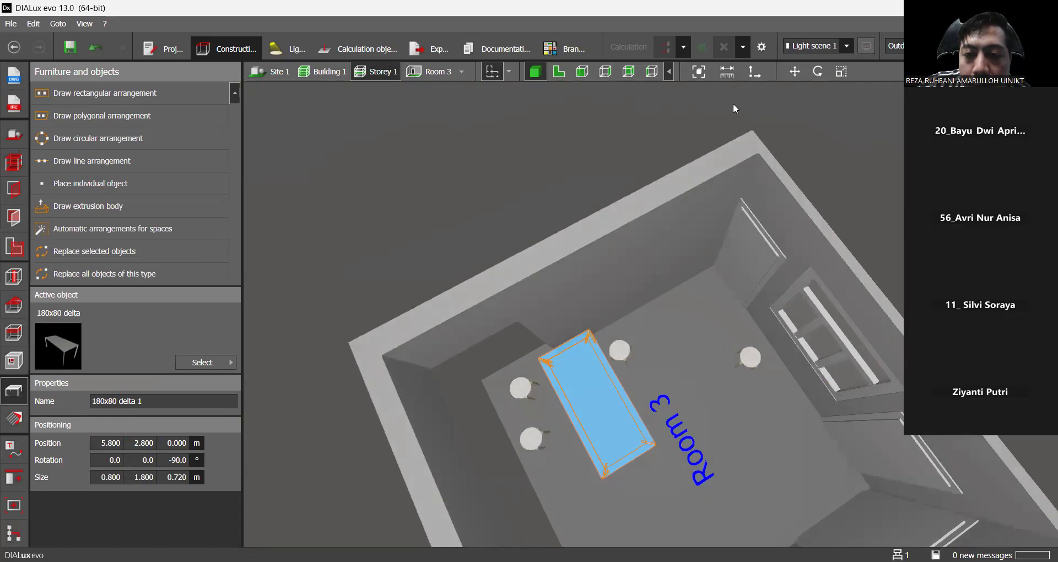
pyautogui.click(558, 72)
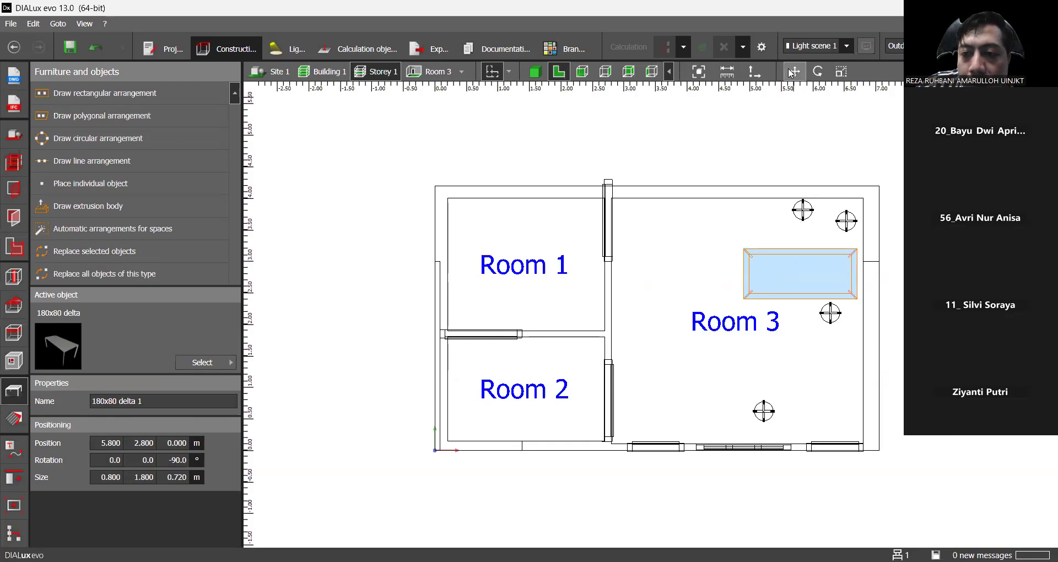
pyautogui.click(793, 72)
pyautogui.press('Escape')
pyautogui.click(794, 71)
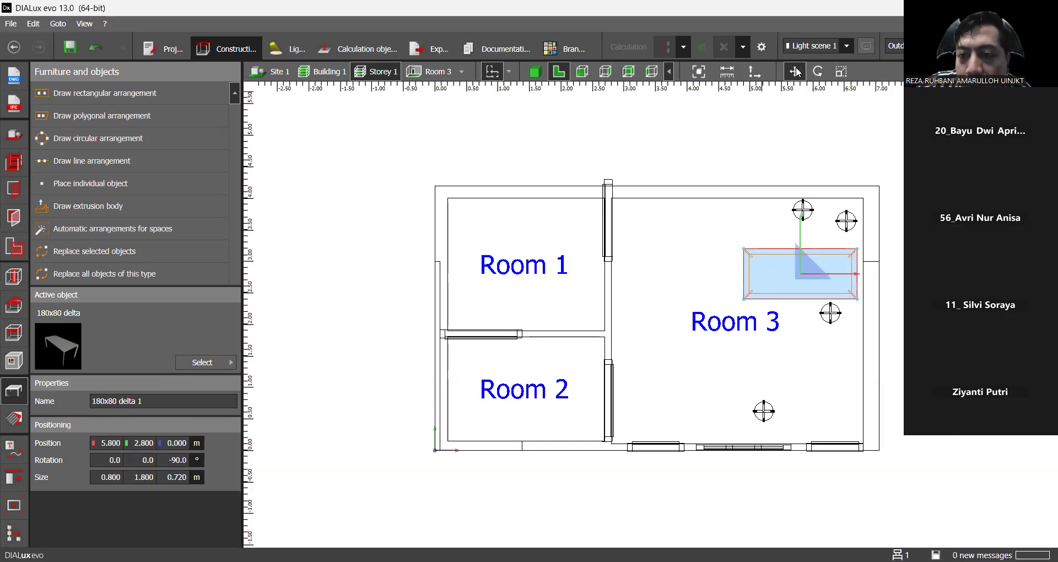
pyautogui.moveTo(801, 281); pyautogui.dragTo(744, 274)
# Scale the table in Room 3 down to a width of 0.700 m.
pyautogui.click(816, 72)
pyautogui.click(816, 72)
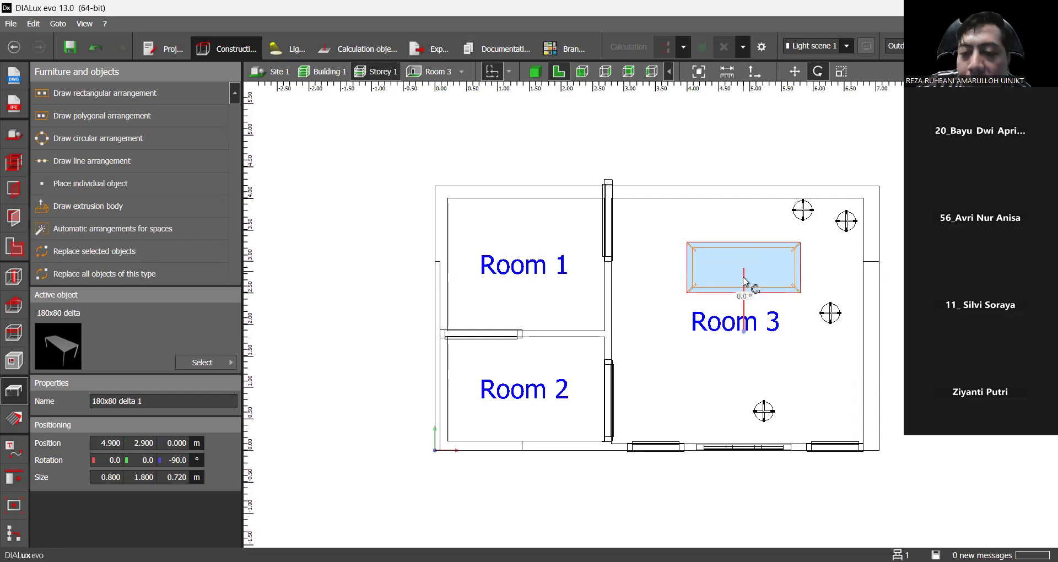
pyautogui.click(841, 72)
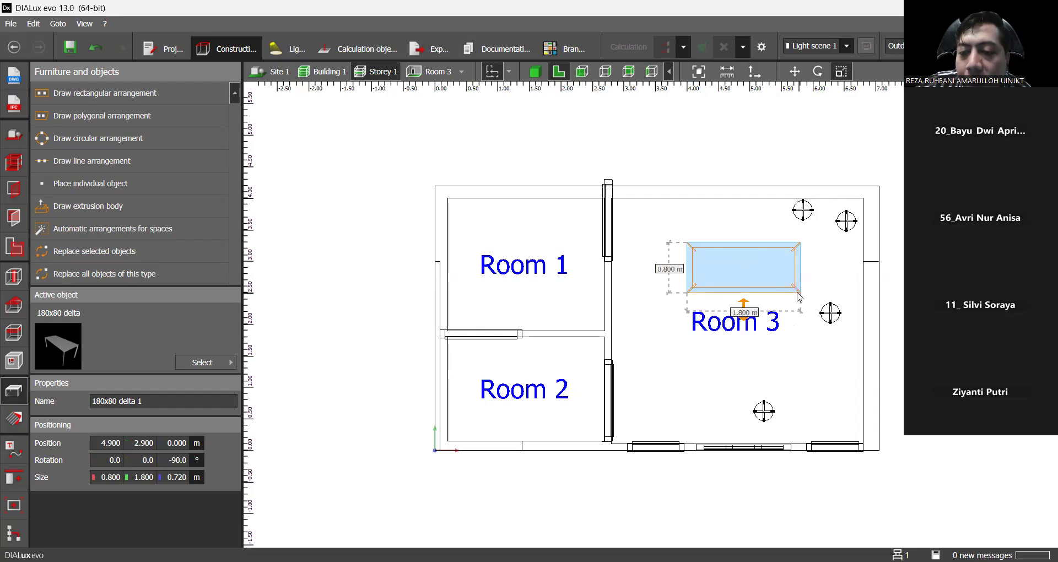
pyautogui.moveTo(792, 289); pyautogui.dragTo(797, 288)
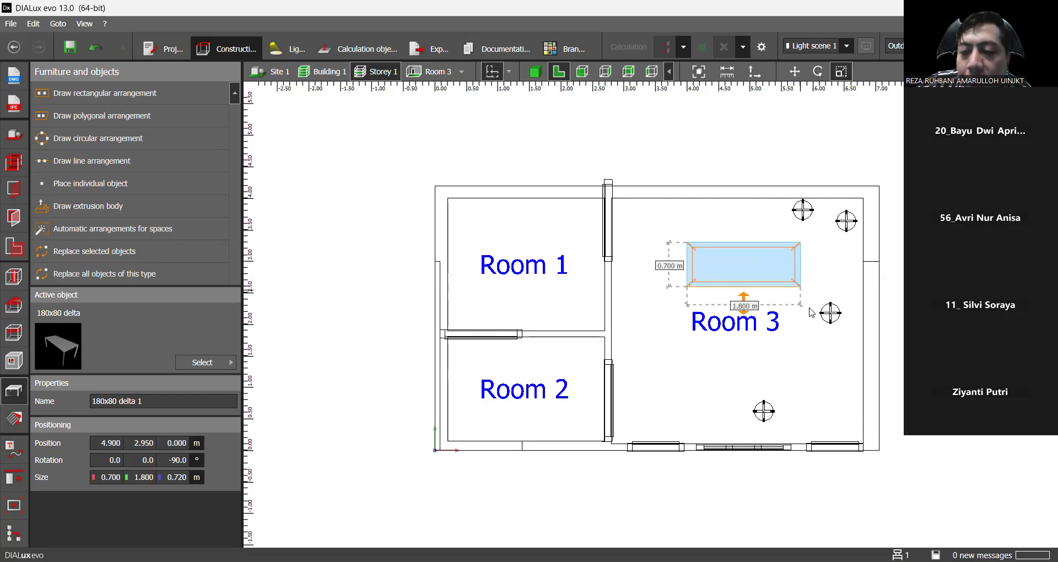
# Scale the table in Room 3 to a width of 0.800 m.
pyautogui.moveTo(795, 287); pyautogui.dragTo(795, 293)
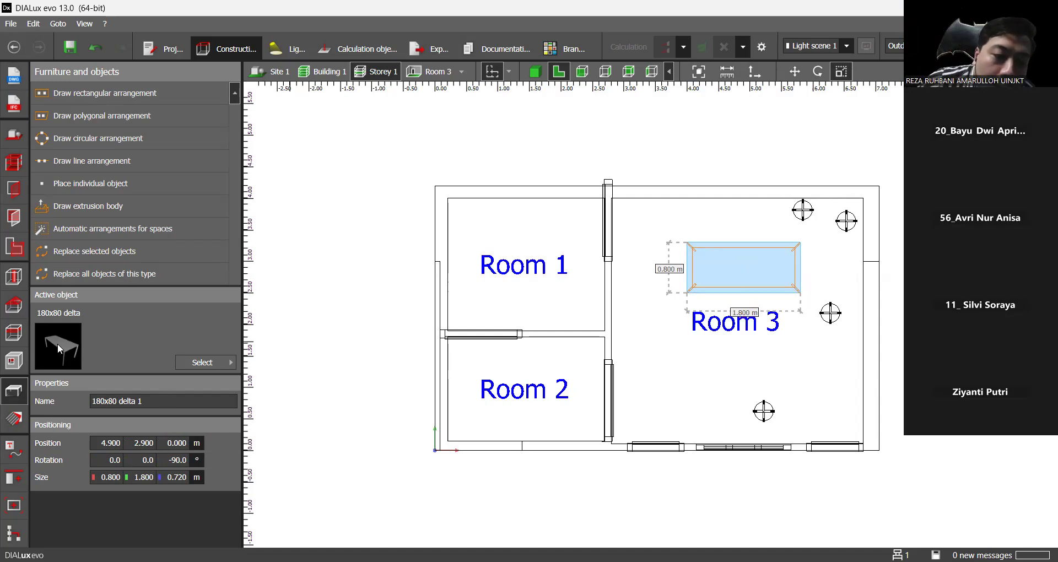
# Make the 120x200 2Doors cabinet the active object and look through the object catalogue for other furniture.
pyautogui.click(225, 363)
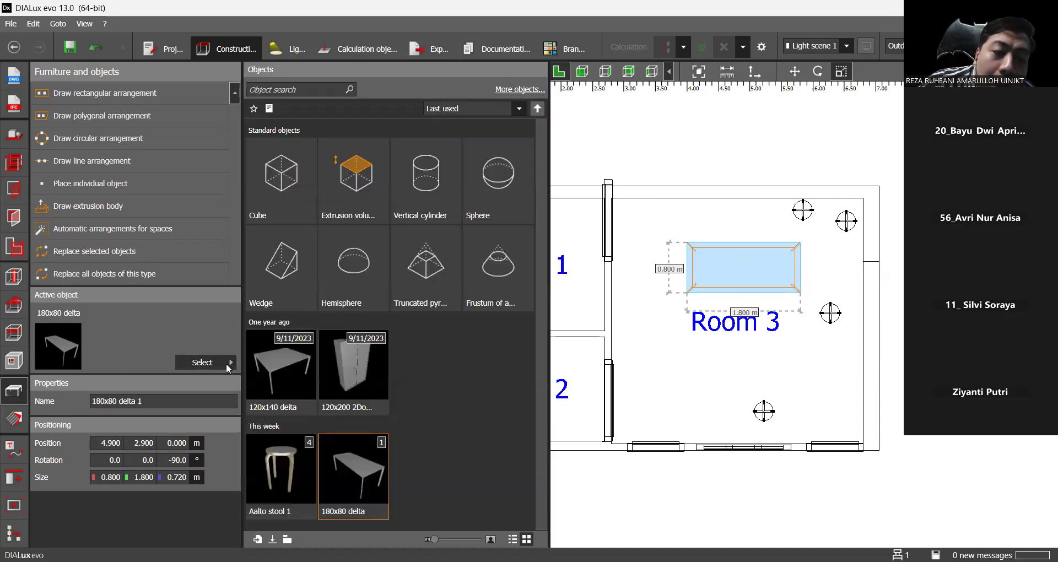
pyautogui.click(357, 379)
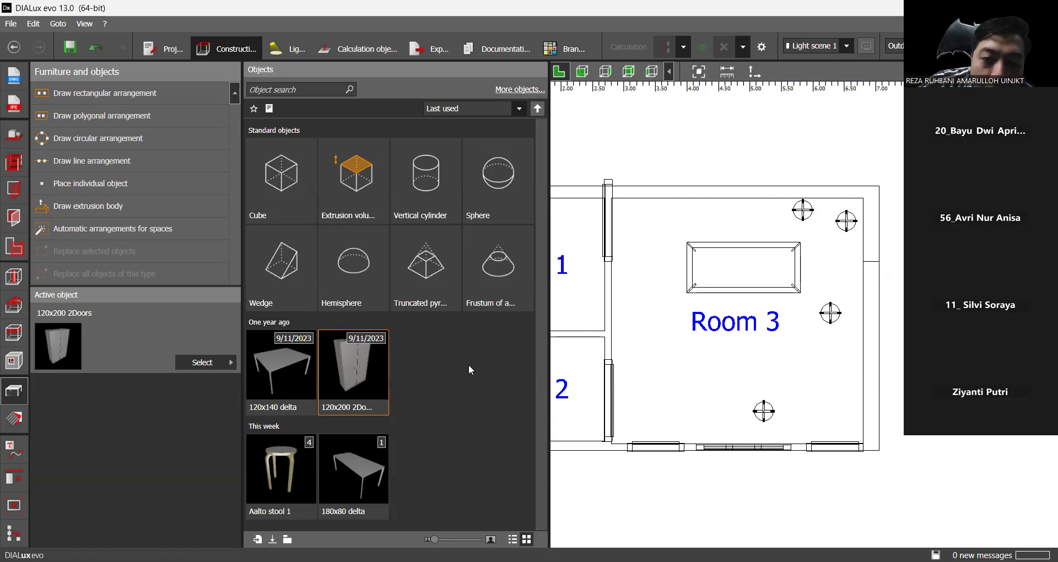
pyautogui.click(520, 89)
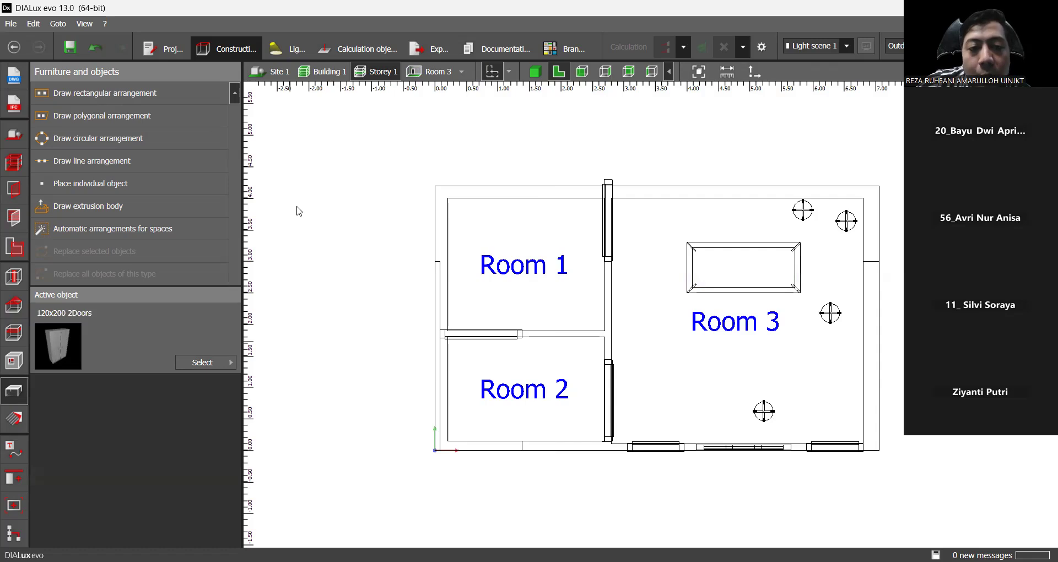
pyautogui.scroll(-3, 293, 364)
pyautogui.scroll(-10, 293, 362)
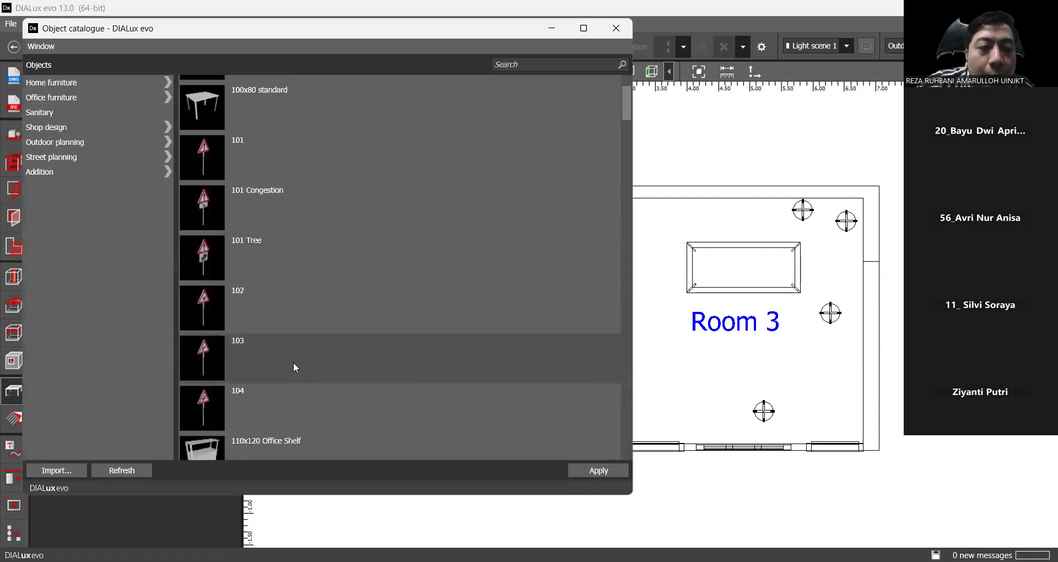
pyautogui.scroll(-10, 294, 364)
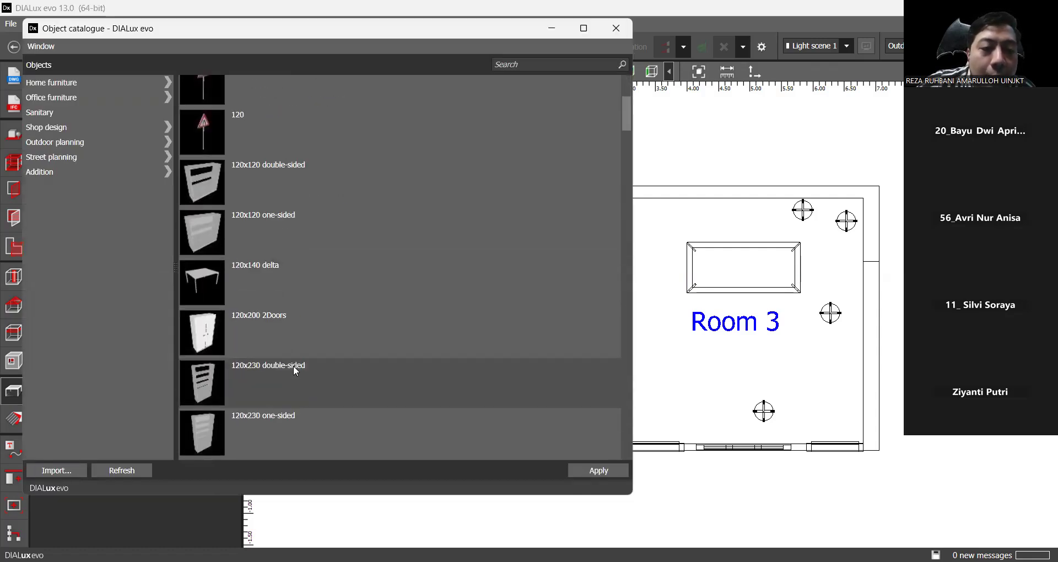
pyautogui.scroll(-10, 294, 366)
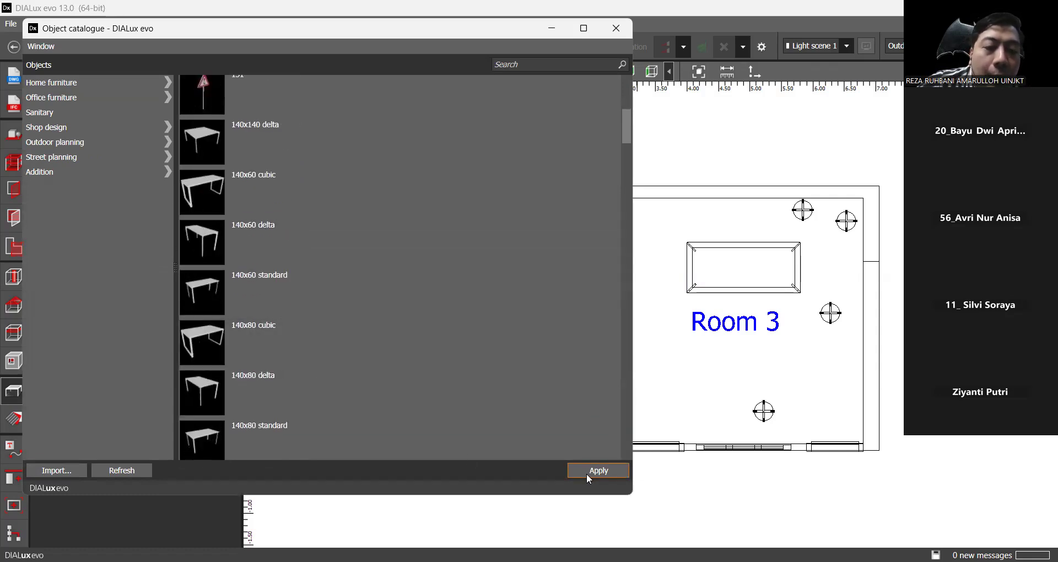
pyautogui.click(616, 28)
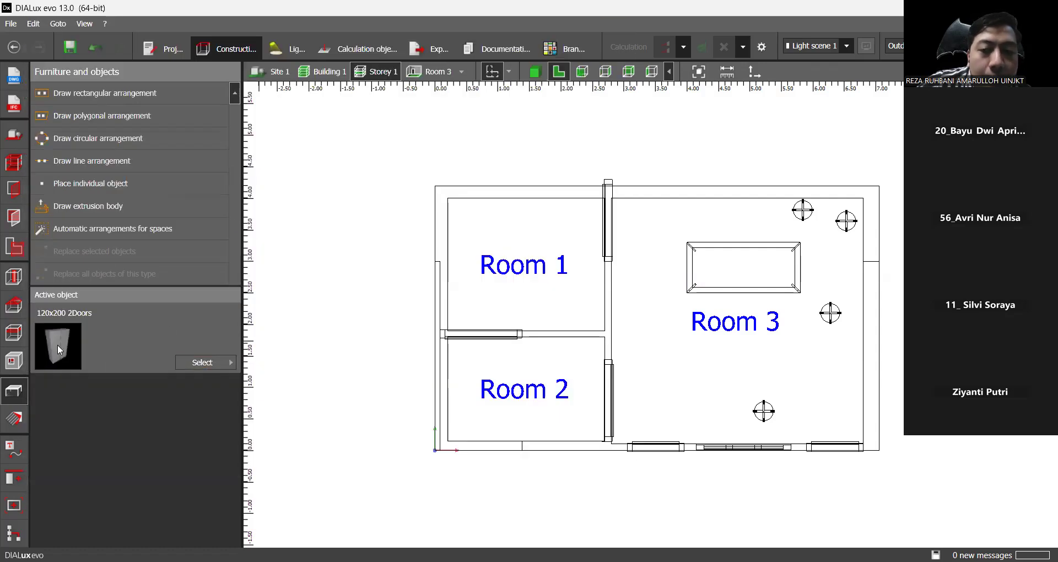
# Place the cabinet in Room 3 at about X 3.269 m, Y 3.693 m and inspect it in the 3D view.
pyautogui.click(643, 222)
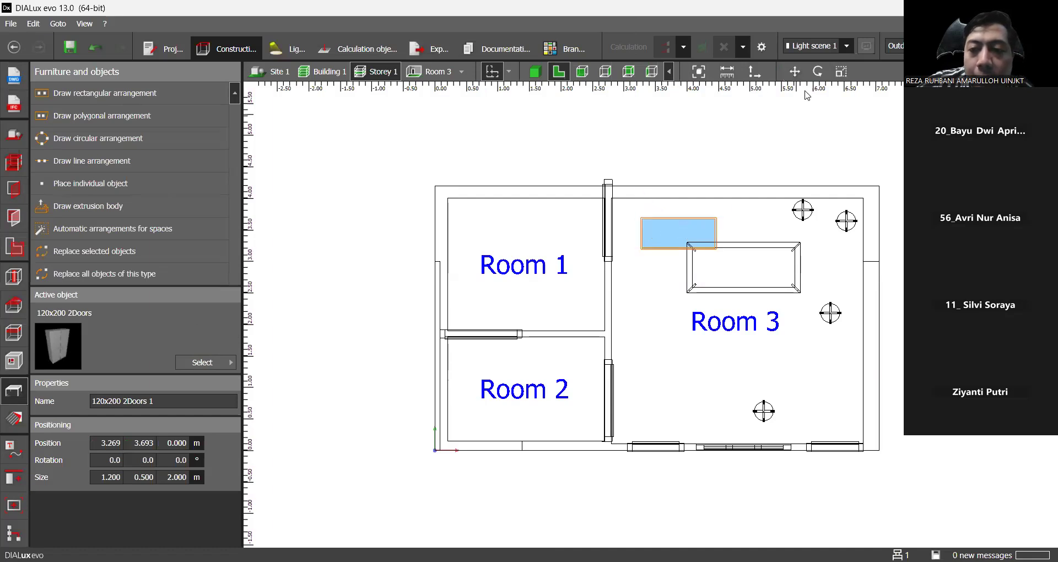
pyautogui.click(543, 74)
pyautogui.moveTo(637, 392); pyautogui.dragTo(388, 431, button='right')
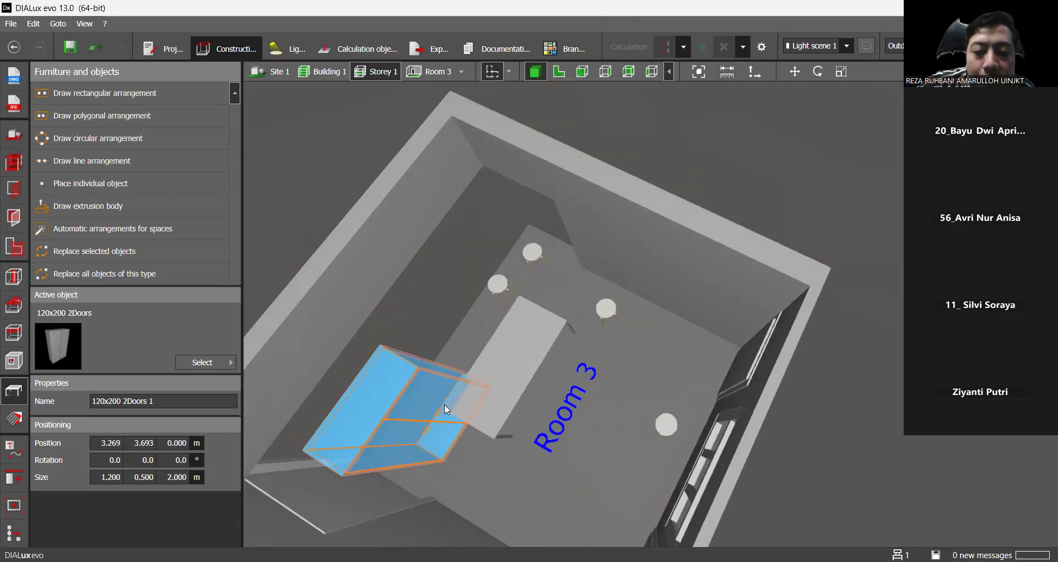
pyautogui.click(560, 73)
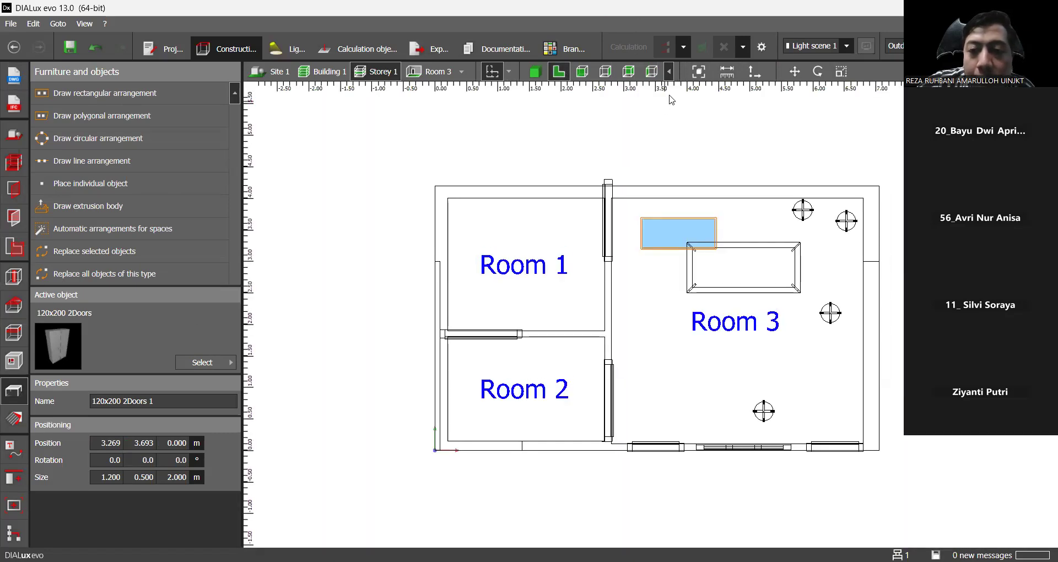
# Try to move the cabinet clear of the table in the floor plan and remove it from Room 3.
pyautogui.click(794, 72)
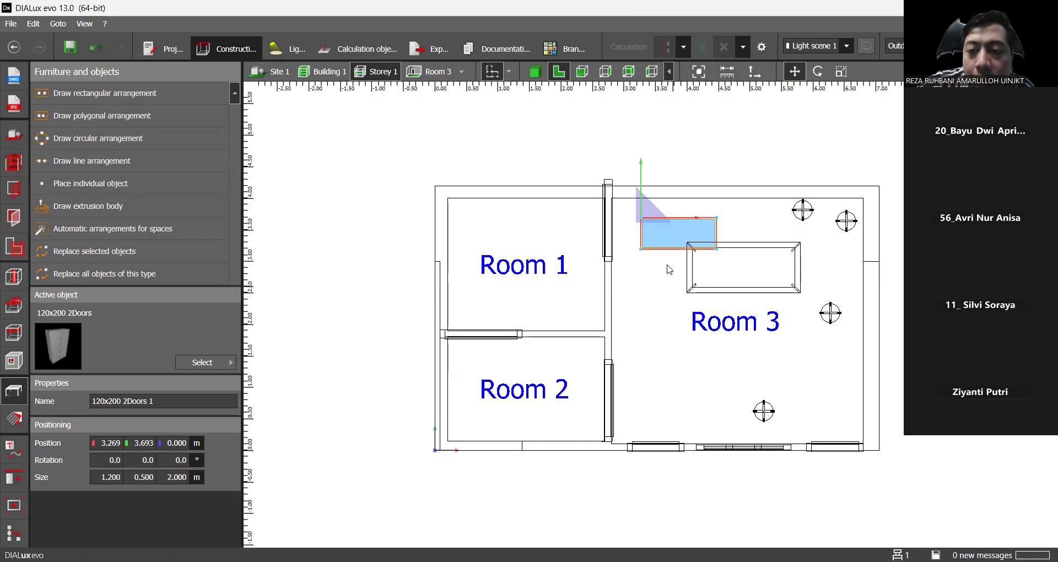
pyautogui.click(689, 228)
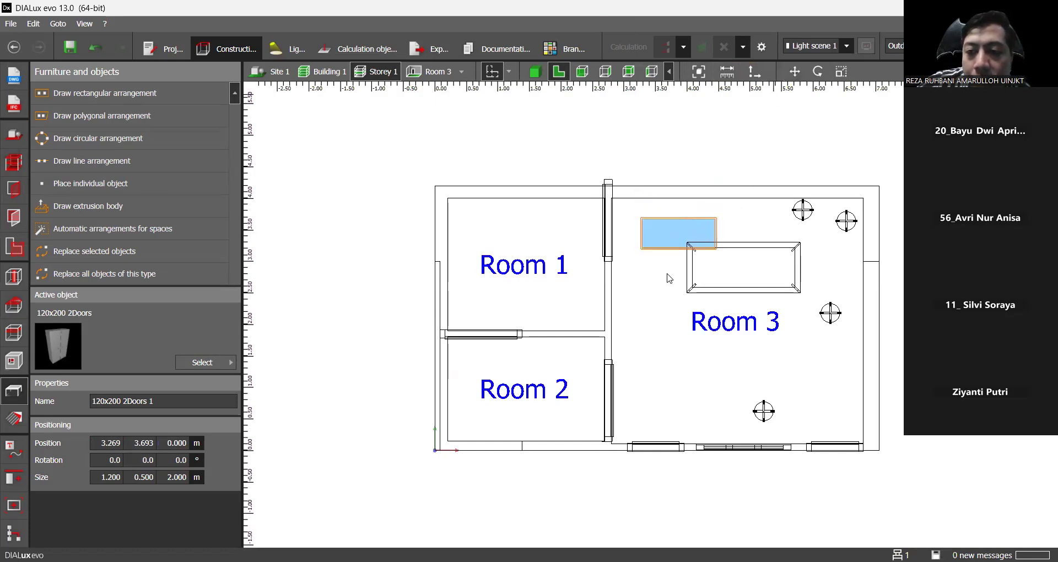
pyautogui.click(794, 73)
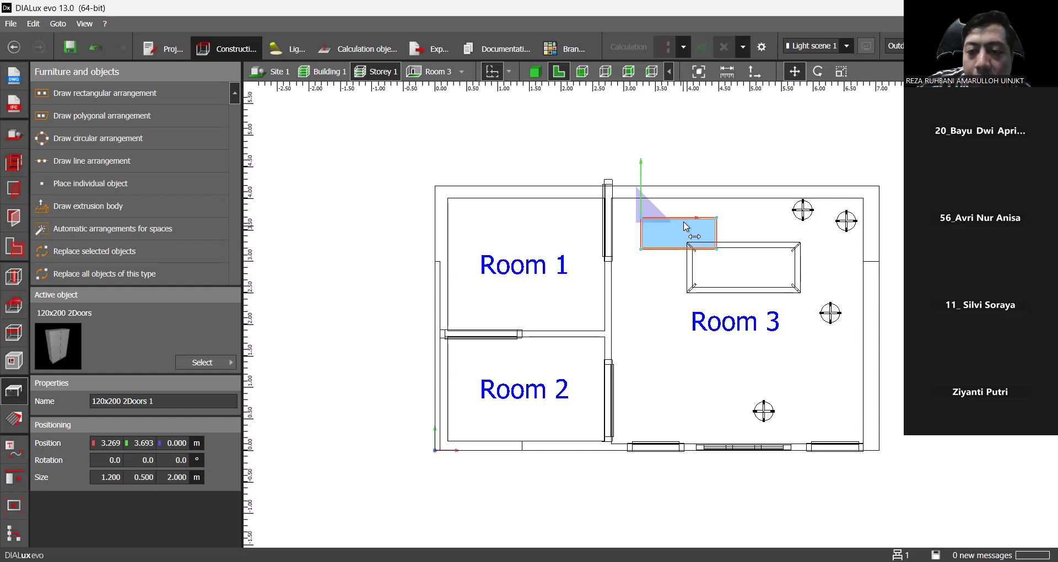
pyautogui.click(688, 227)
pyautogui.click(688, 242)
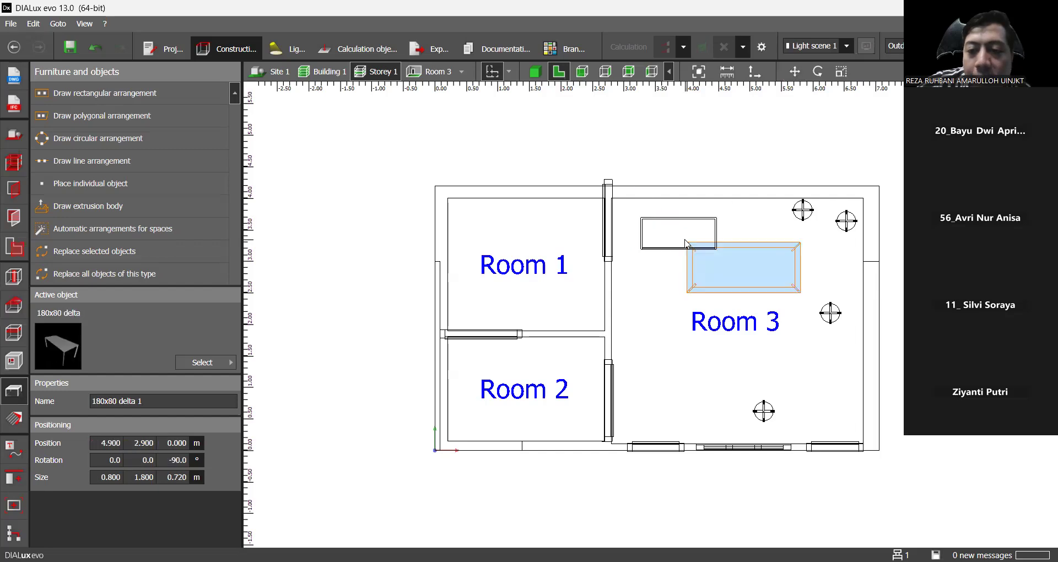
pyautogui.click(700, 223)
pyautogui.click(748, 227)
pyautogui.click(707, 233)
pyautogui.click(793, 74)
pyautogui.moveTo(688, 233); pyautogui.dragTo(666, 248)
pyautogui.click(655, 234)
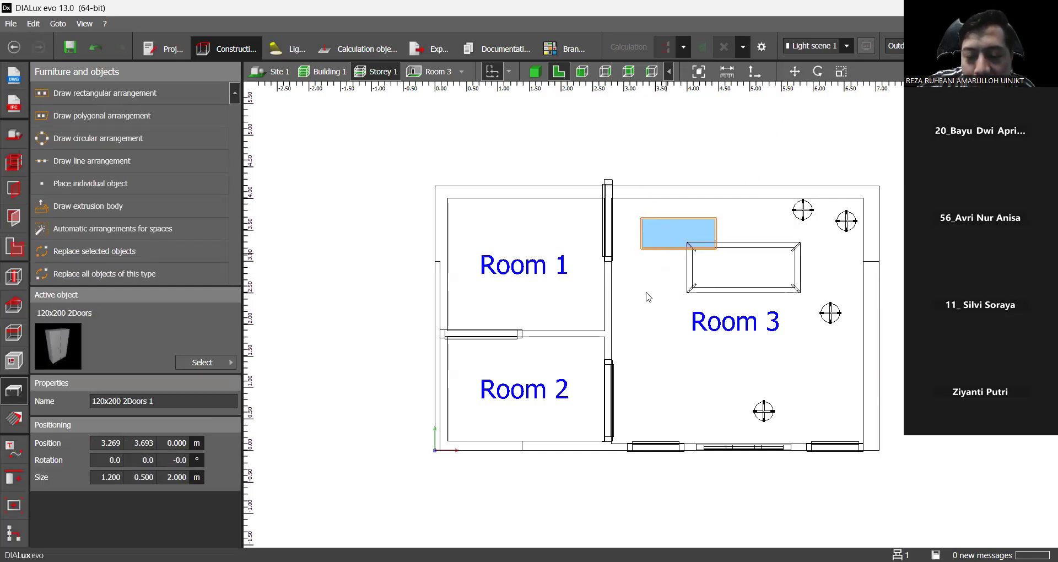
pyautogui.press('Delete')
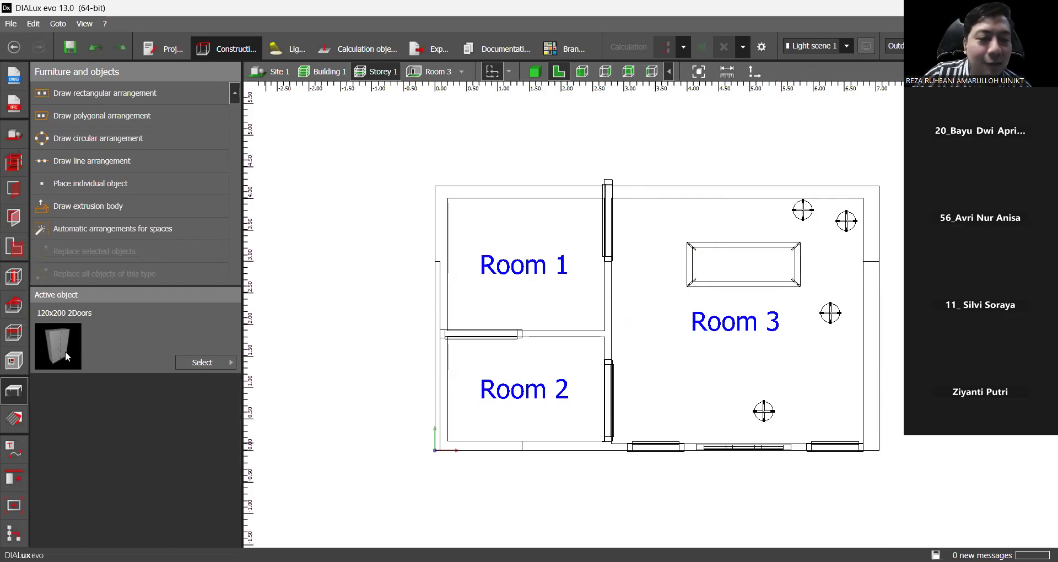
# Place a 120x200 2Doors cabinet on the free floor of Room 3 at about X 3.715 m, Y 1.061 m.
pyautogui.click(668, 385)
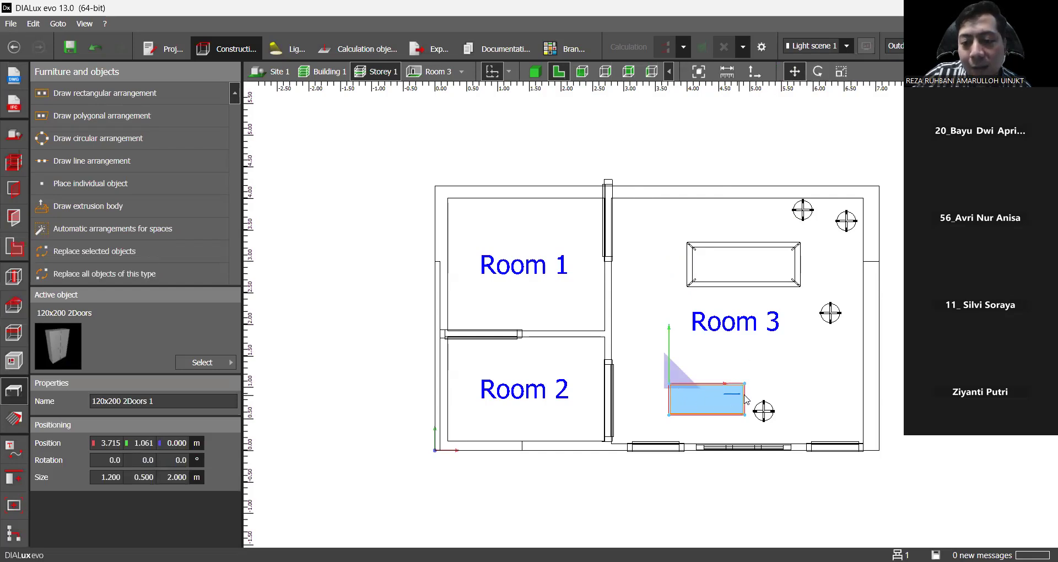
pyautogui.click(764, 417)
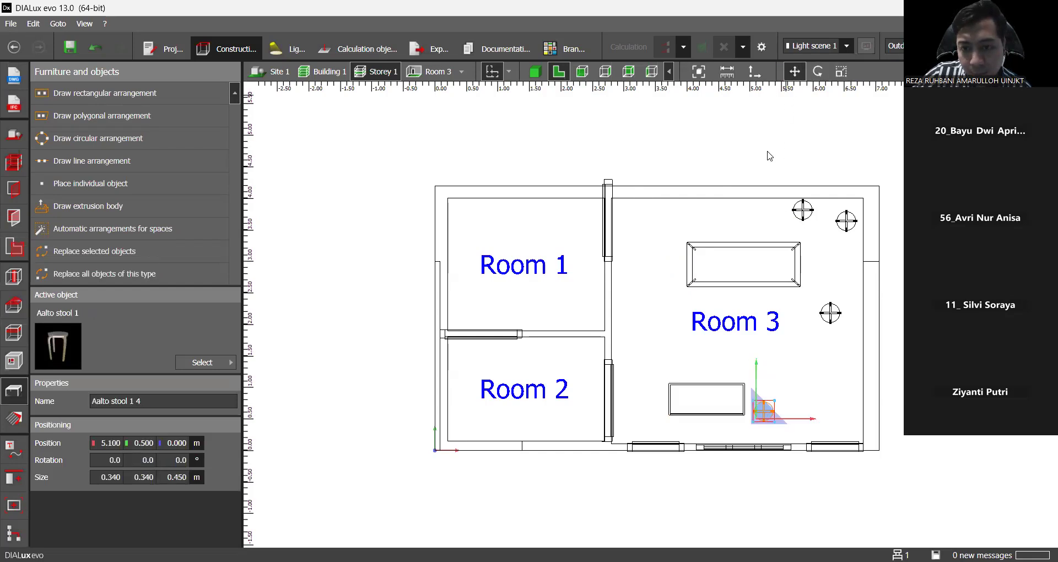
pyautogui.click(707, 407)
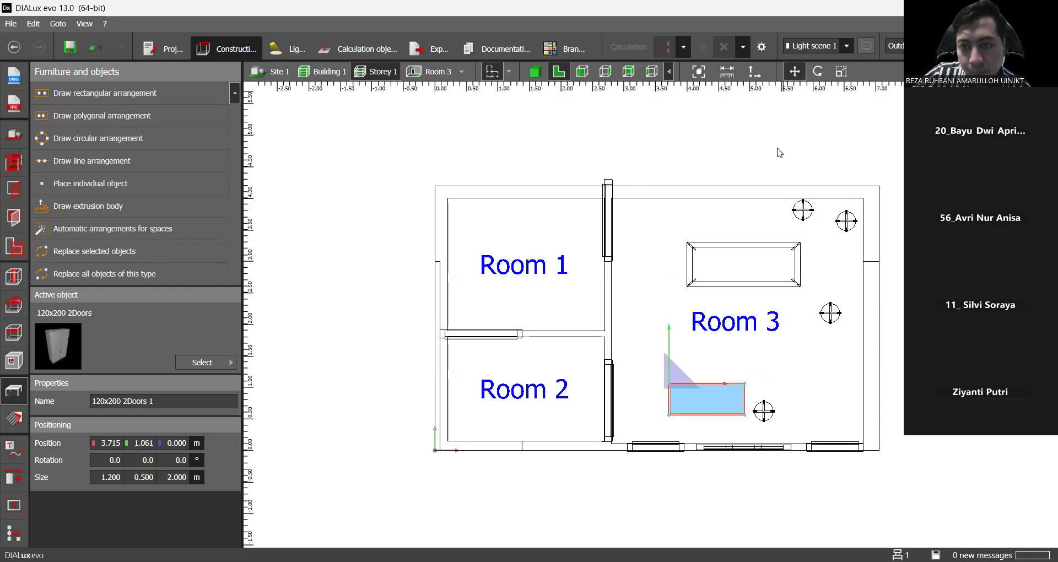
pyautogui.press('Escape')
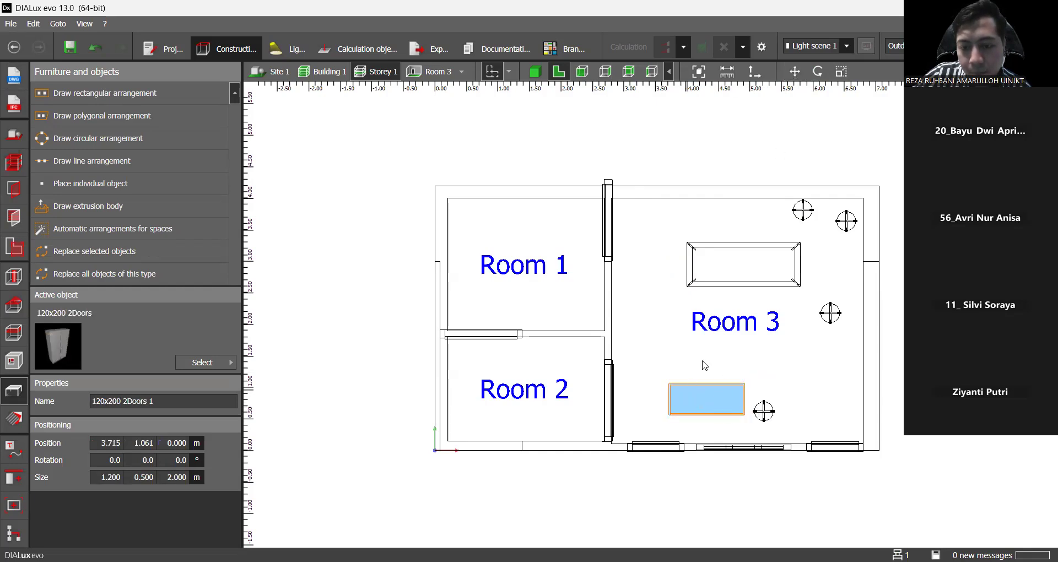
# Move the cabinet in the floor plan to X 5.500 m, Y 1.400 m.
pyautogui.click(793, 76)
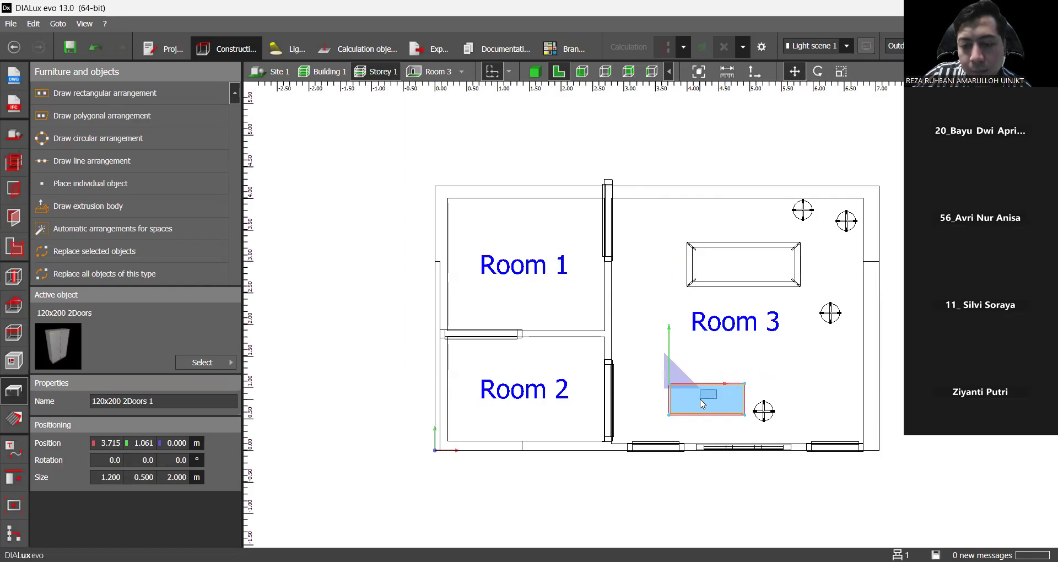
pyautogui.press('Escape')
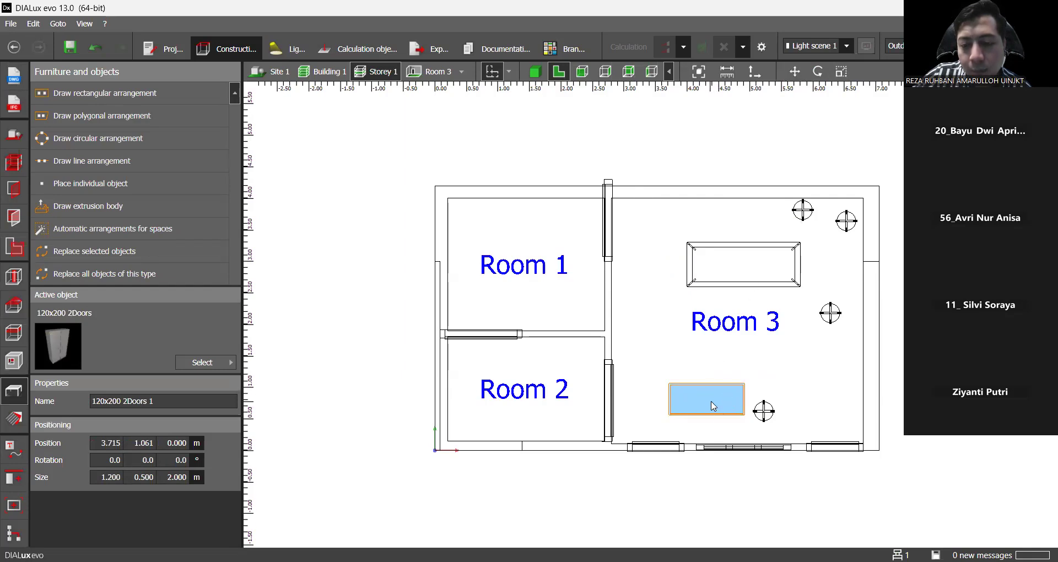
pyautogui.click(794, 71)
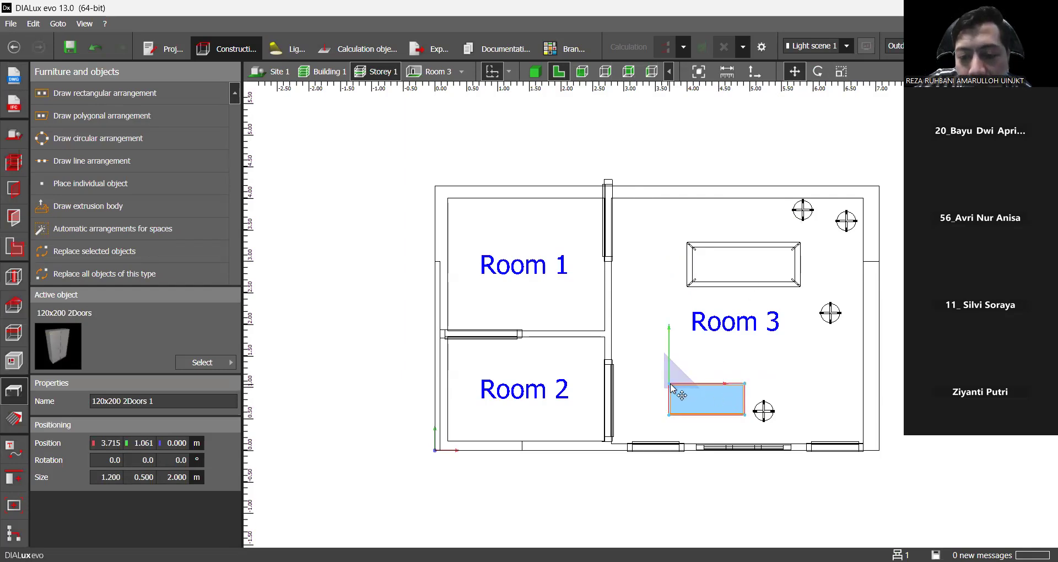
pyautogui.moveTo(677, 389); pyautogui.dragTo(779, 362)
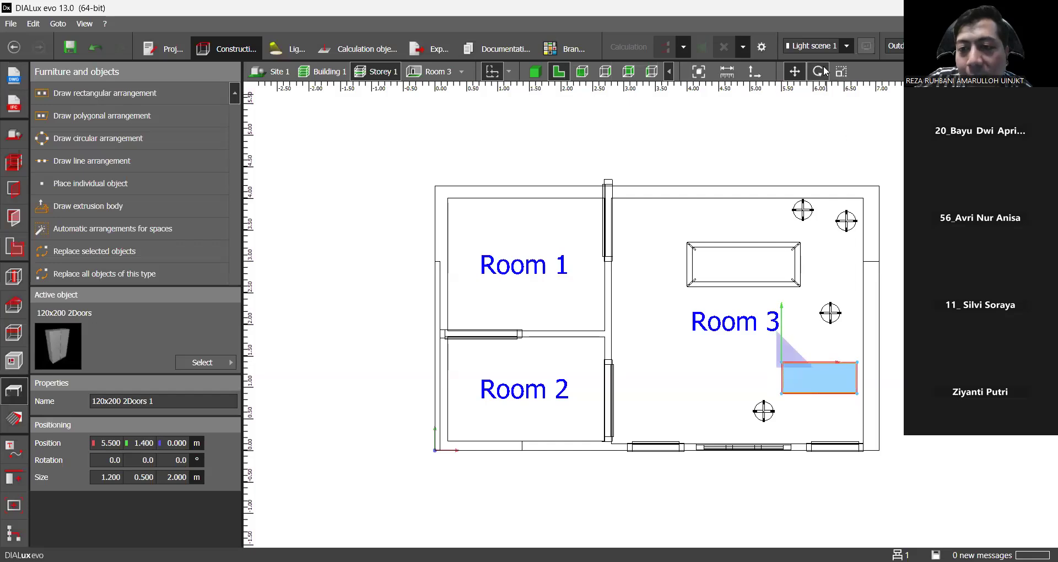
# Rotate the cabinet to 90°, move it beside Room 3's outer side wall at X 6.250 m, Y 0.620 m, and check it in 3D.
pyautogui.moveTo(847, 368); pyautogui.dragTo(784, 292)
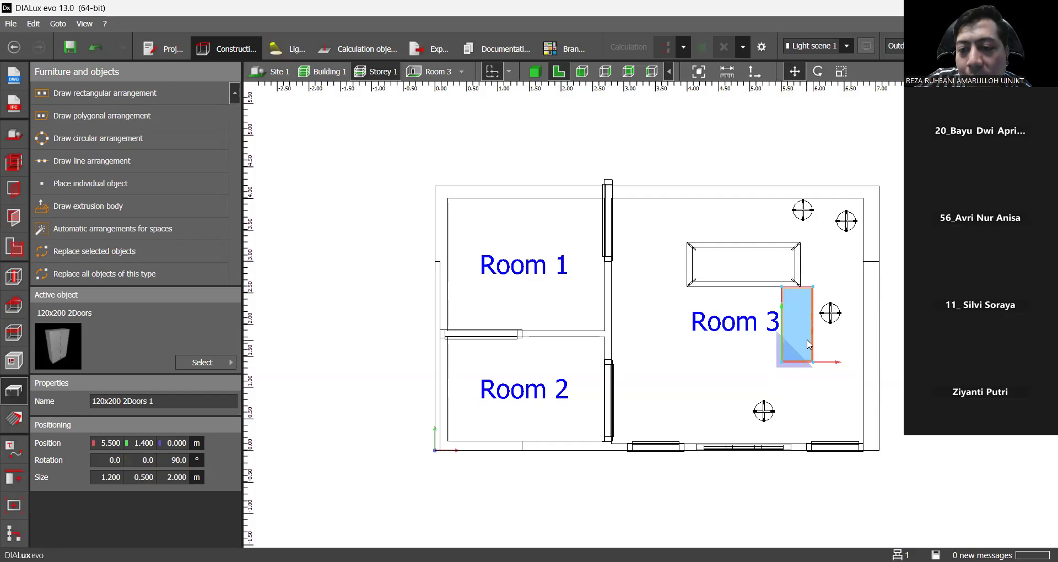
pyautogui.moveTo(784, 360); pyautogui.dragTo(829, 410)
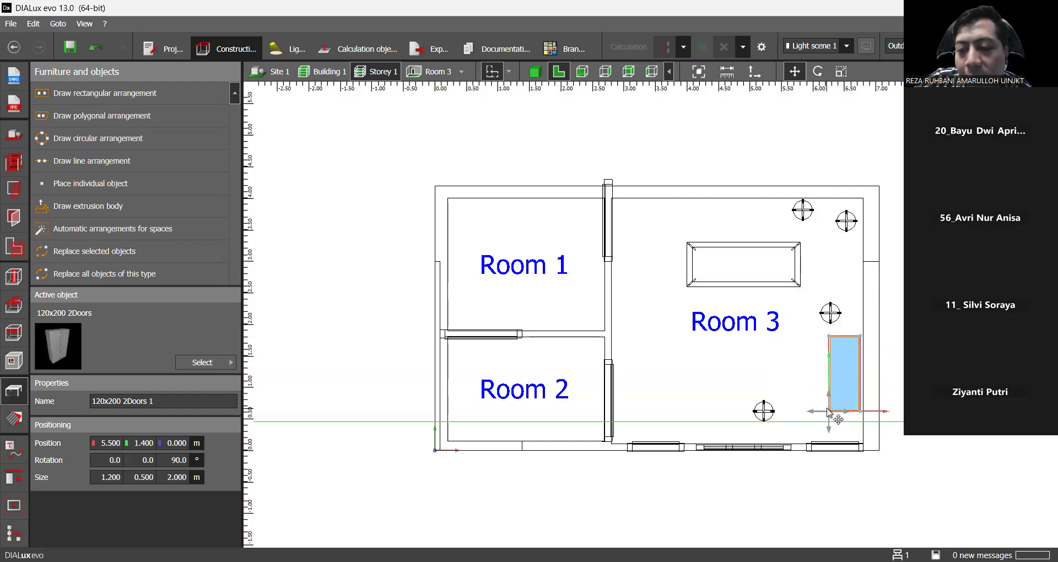
pyautogui.click(728, 396)
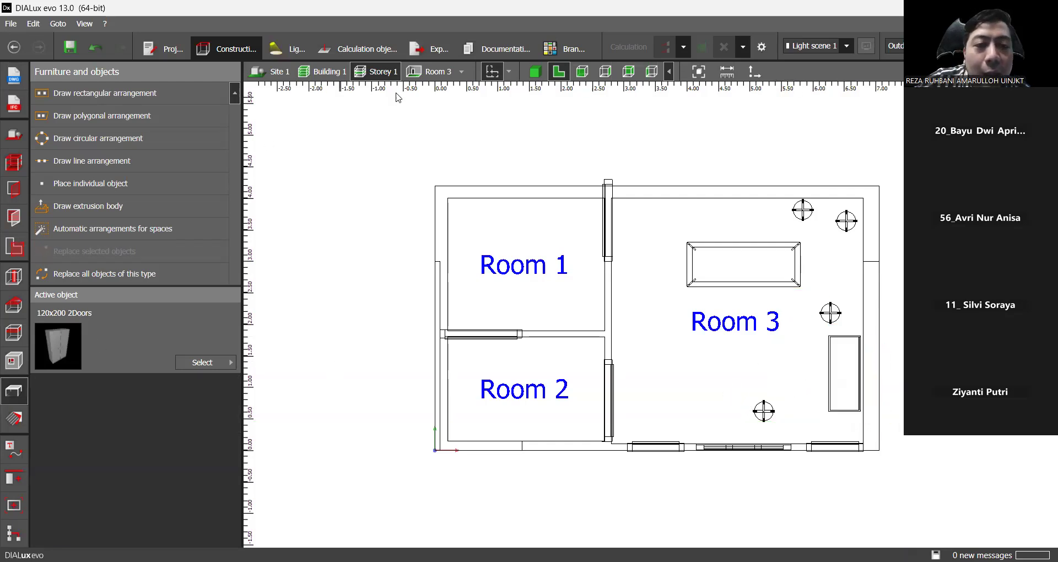
pyautogui.click(529, 73)
pyautogui.moveTo(629, 309); pyautogui.dragTo(577, 318, button='right')
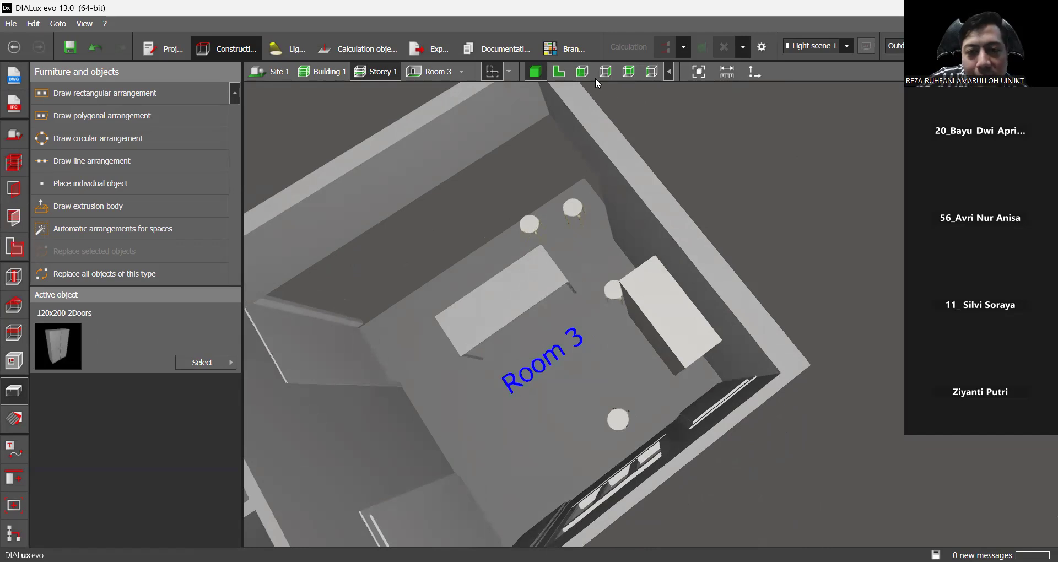
pyautogui.click(565, 78)
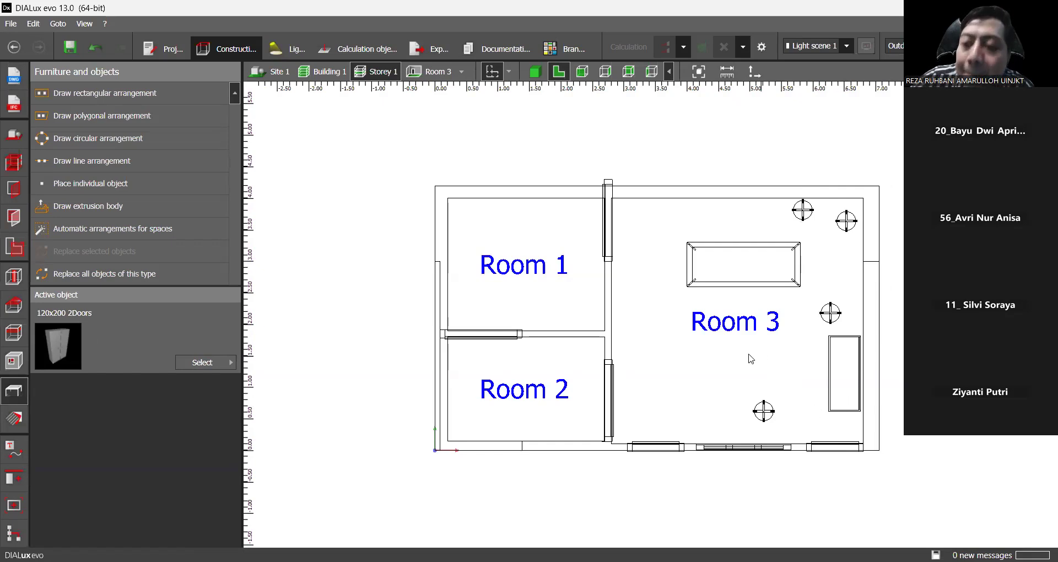
# Rotate the cabinet to -90° and move it flush against the outer side wall at X 6.800 m, Y 1.770 m.
pyautogui.click(837, 390)
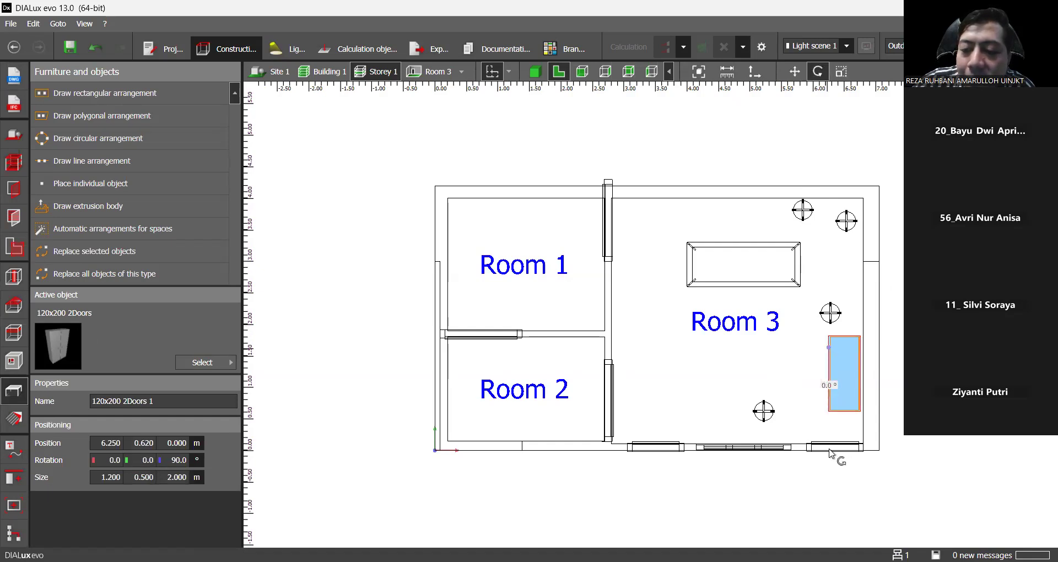
pyautogui.moveTo(838, 455); pyautogui.dragTo(781, 328)
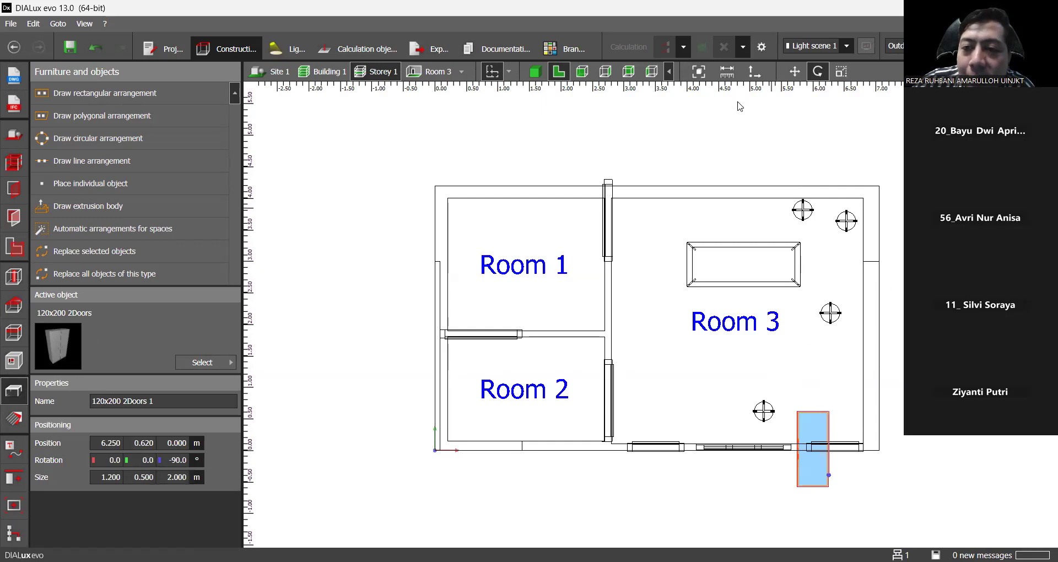
pyautogui.click(794, 71)
pyautogui.moveTo(818, 448); pyautogui.dragTo(863, 342)
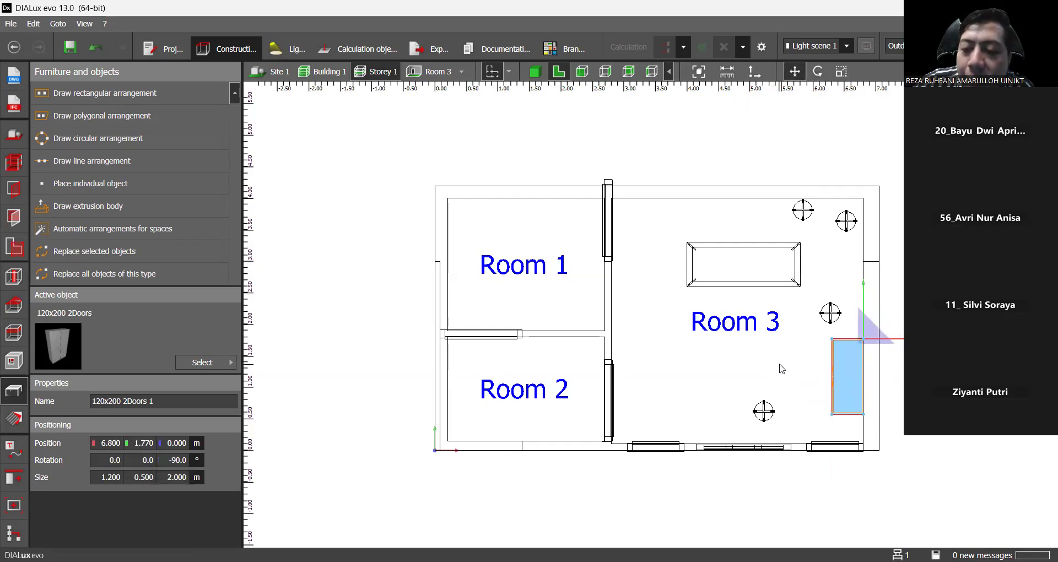
# Examine the cabinet's orientation and fit against the wall in the 3D view and return to the floor plan.
pyautogui.click(750, 300)
pyautogui.click(535, 72)
pyautogui.moveTo(696, 287); pyautogui.dragTo(739, 307)
pyautogui.moveTo(594, 338); pyautogui.dragTo(573, 151)
pyautogui.click(565, 73)
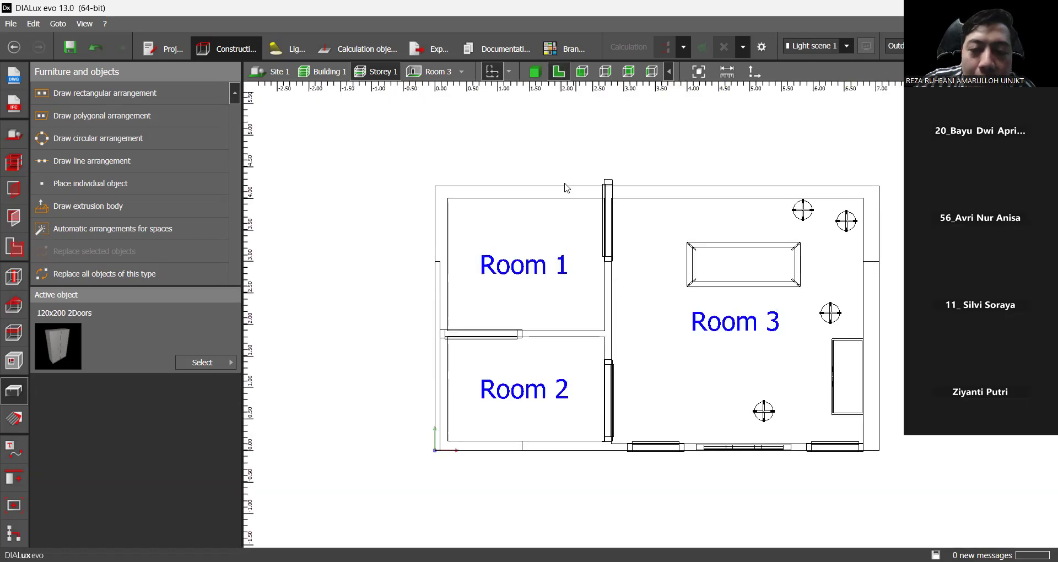
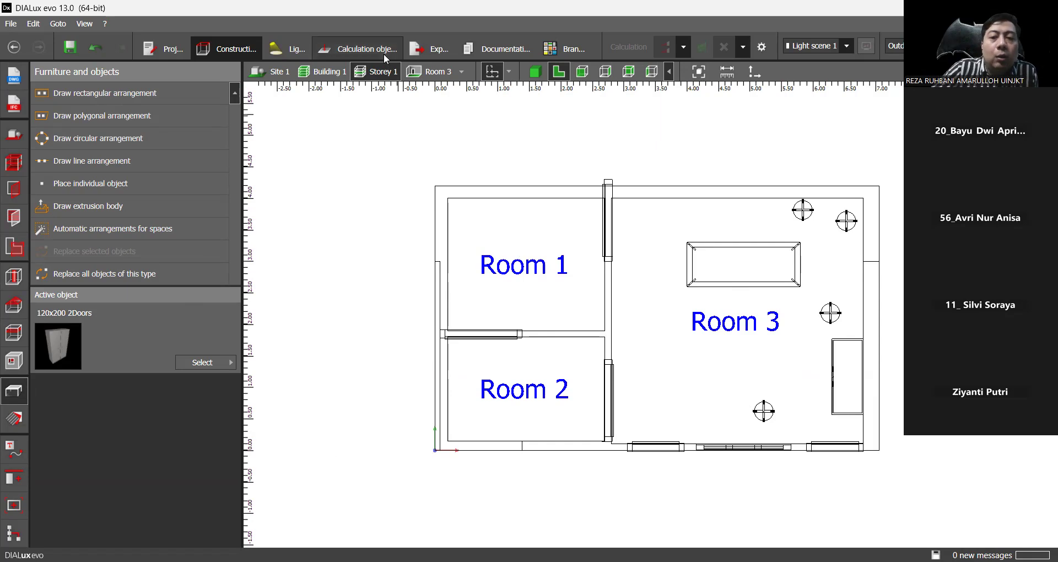
# Start the Materials tool and open the DIALux evo material catalogue.
pyautogui.click(15, 420)
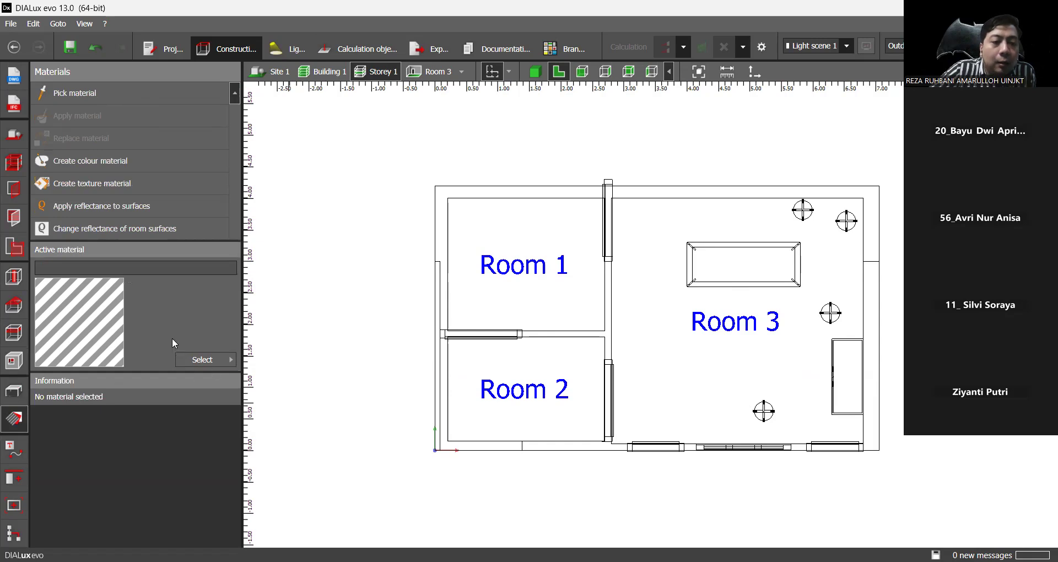
pyautogui.click(200, 359)
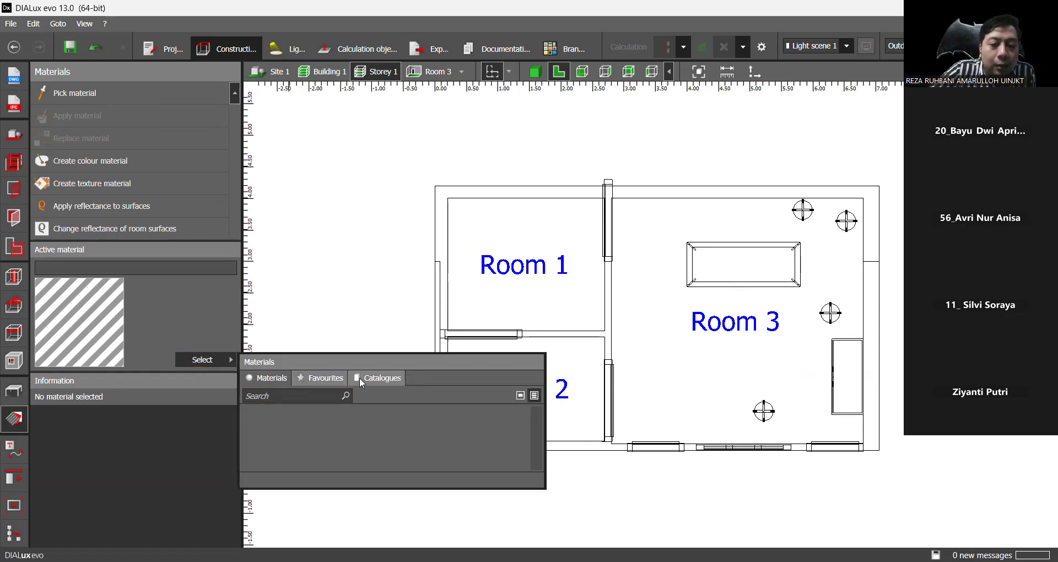
pyautogui.click(517, 396)
pyautogui.click(535, 399)
pyautogui.click(396, 380)
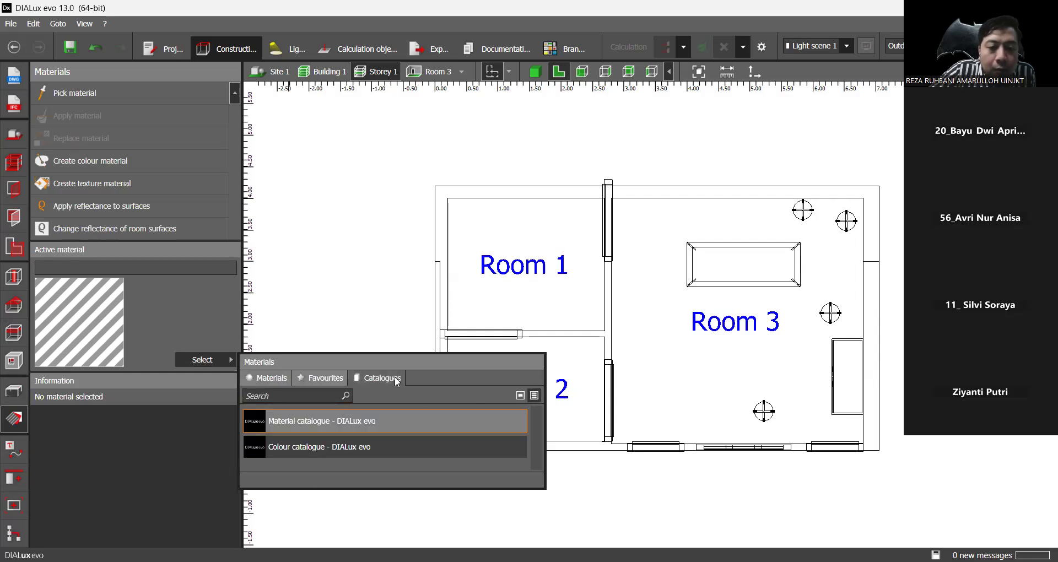
pyautogui.click(379, 416)
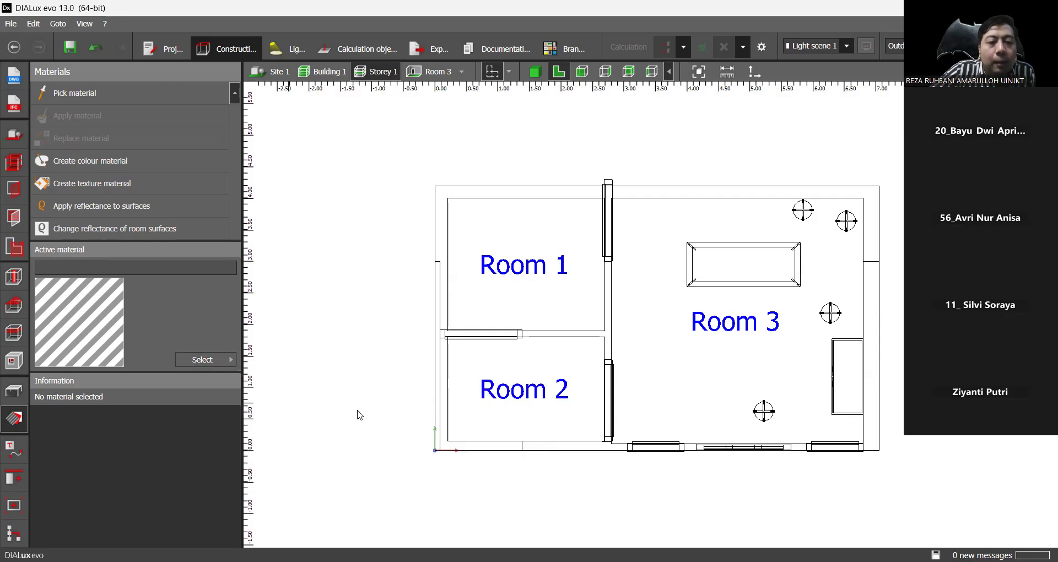
# Choose the catalogue texture Tiles, square, white, apply it to the storey's floor and check the tiling in 3D.
pyautogui.scroll(-2, 242, 239)
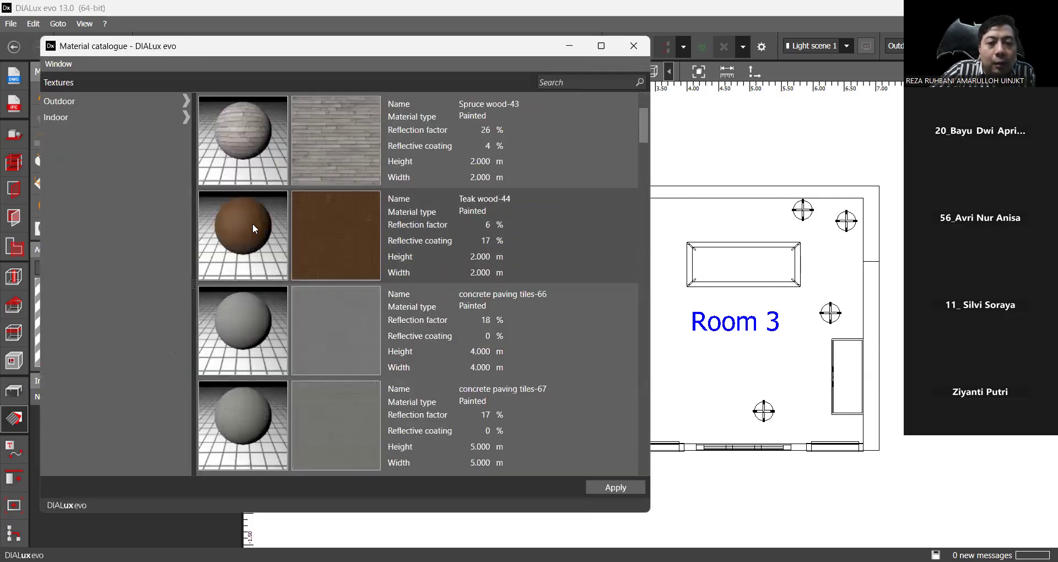
pyautogui.scroll(2, 281, 245)
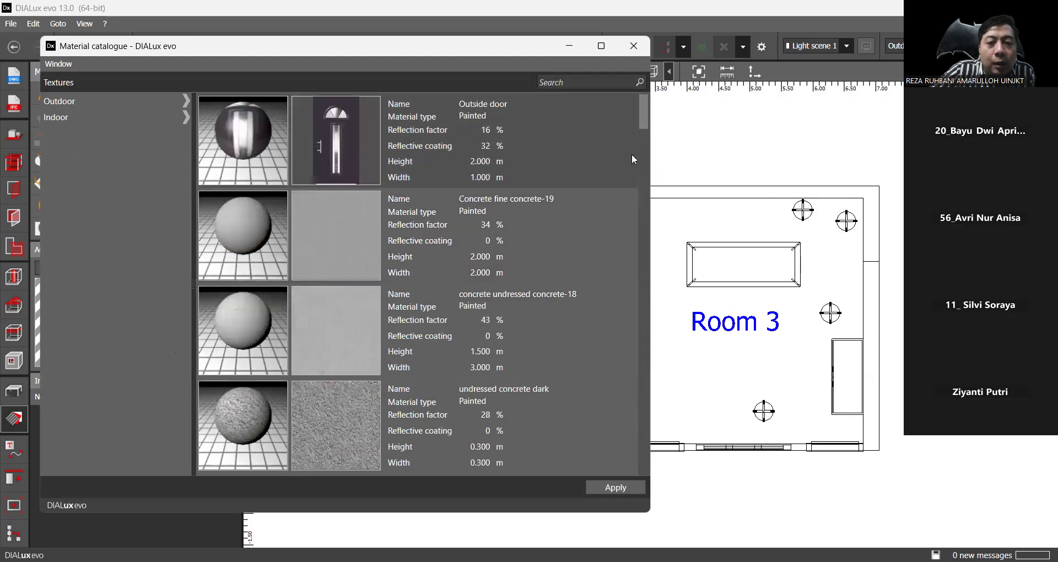
pyautogui.scroll(-5, 258, 236)
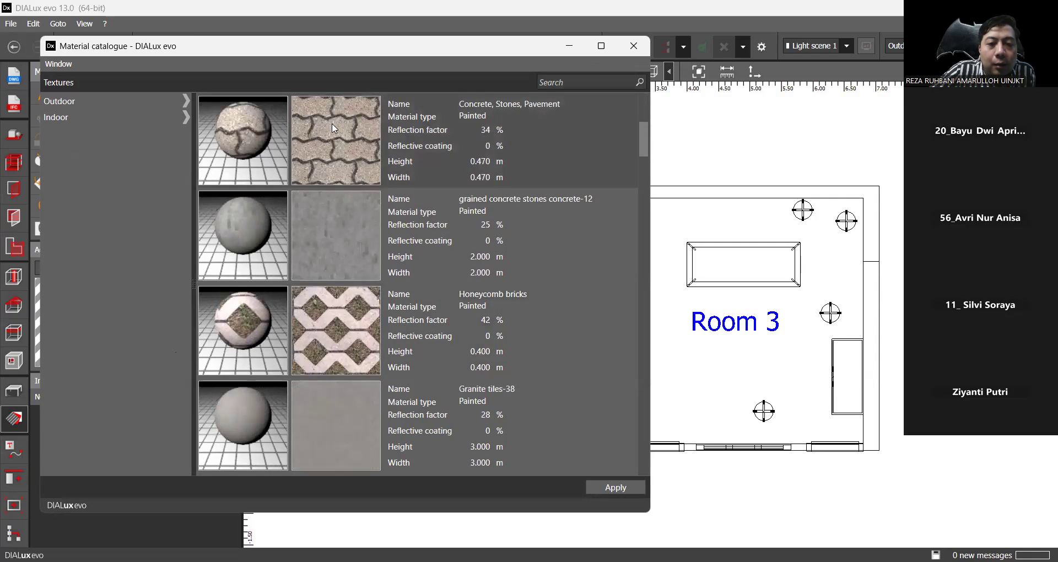
pyautogui.scroll(-4, 308, 237)
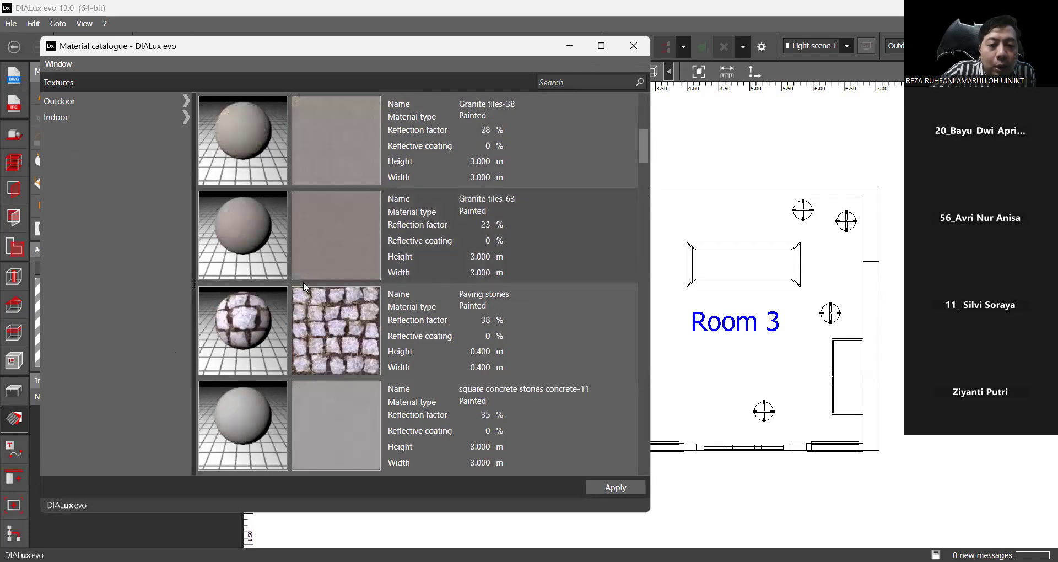
pyautogui.scroll(-10, 337, 282)
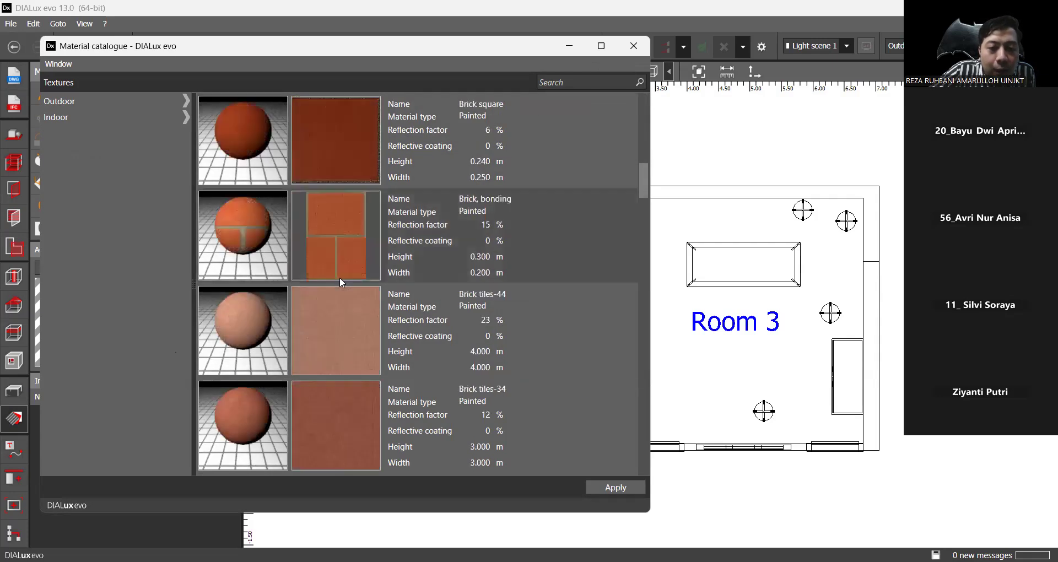
pyautogui.scroll(-10, 341, 291)
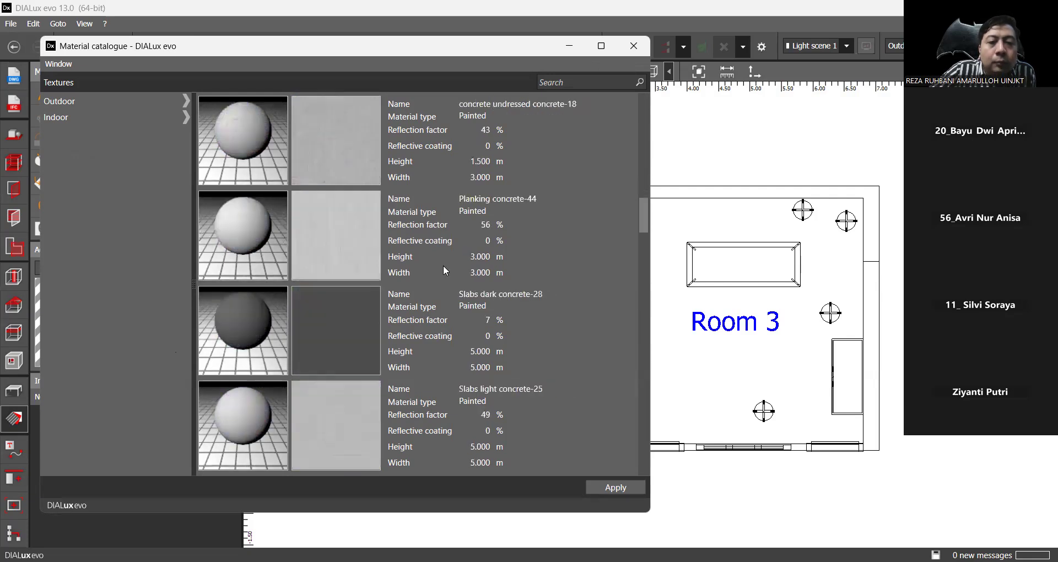
pyautogui.scroll(-10, 642, 217)
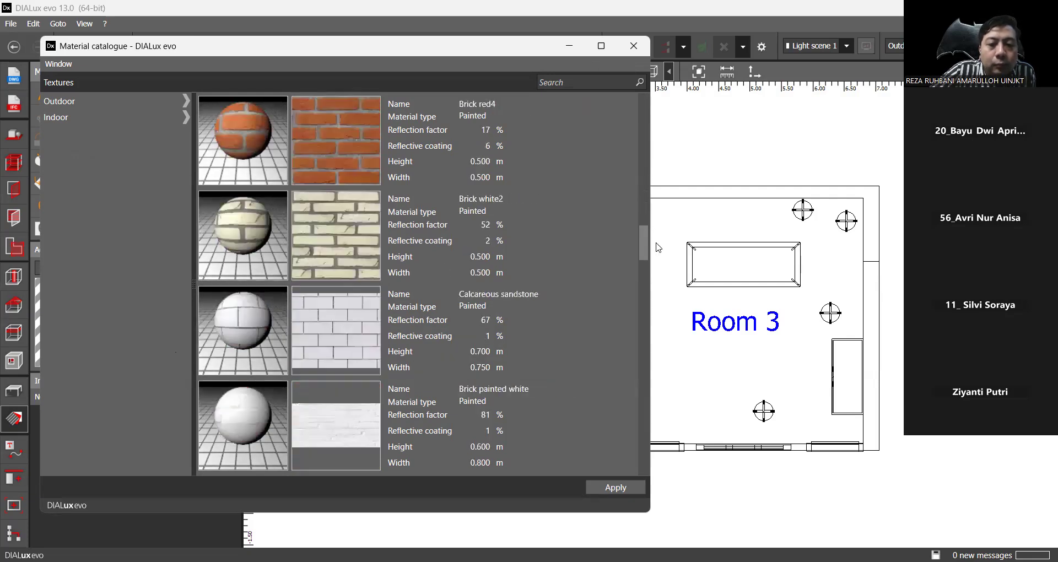
pyautogui.moveTo(646, 242); pyautogui.dragTo(645, 261)
pyautogui.scroll(-3, 340, 273)
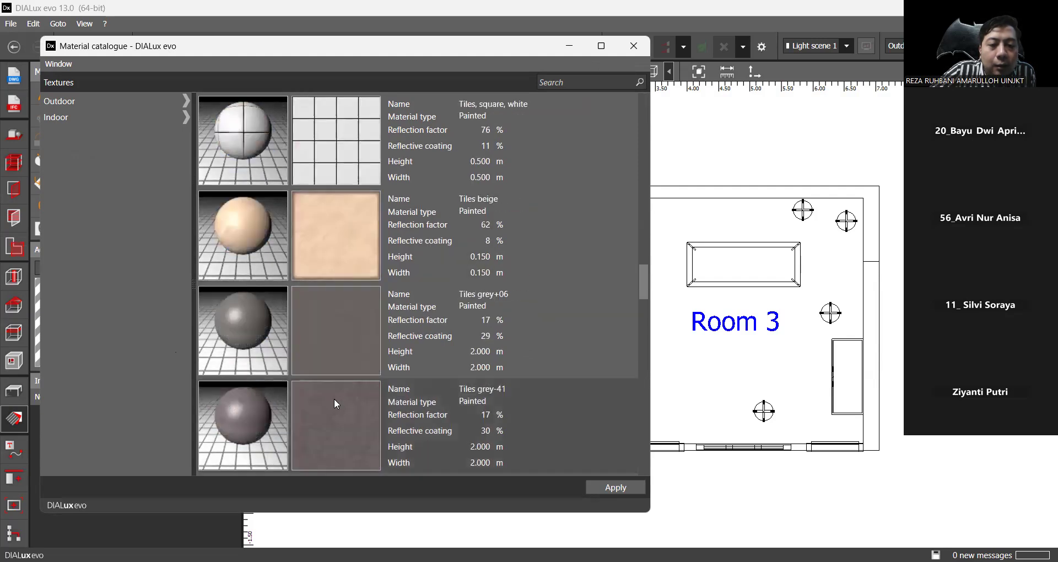
pyautogui.click(611, 487)
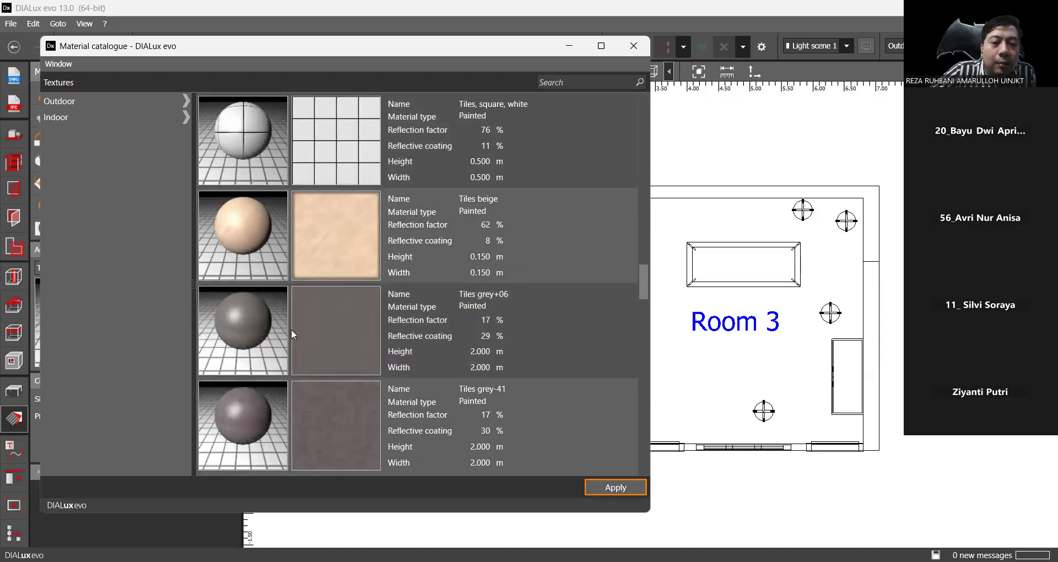
pyautogui.click(282, 241)
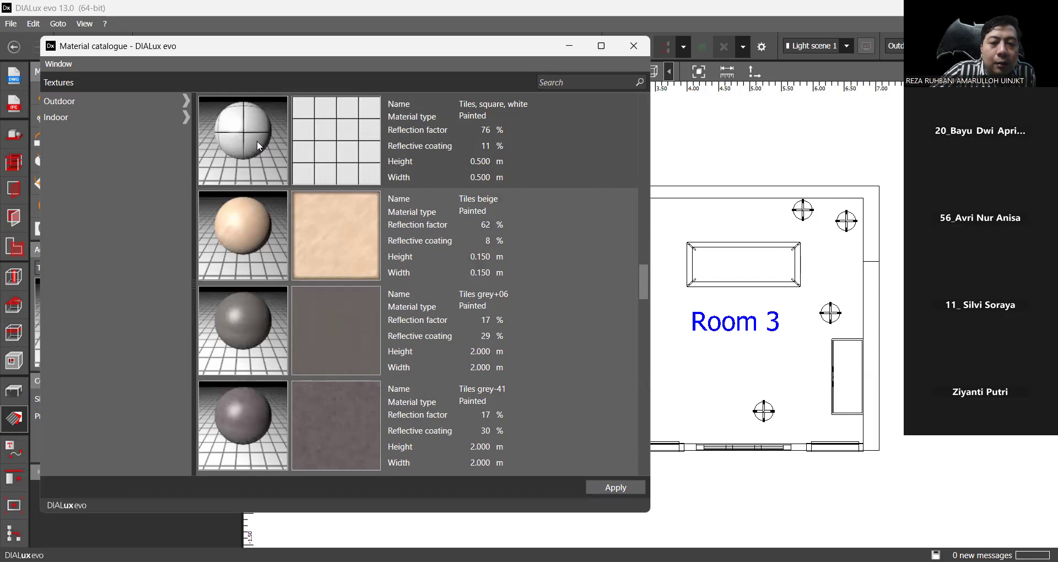
pyautogui.click(609, 491)
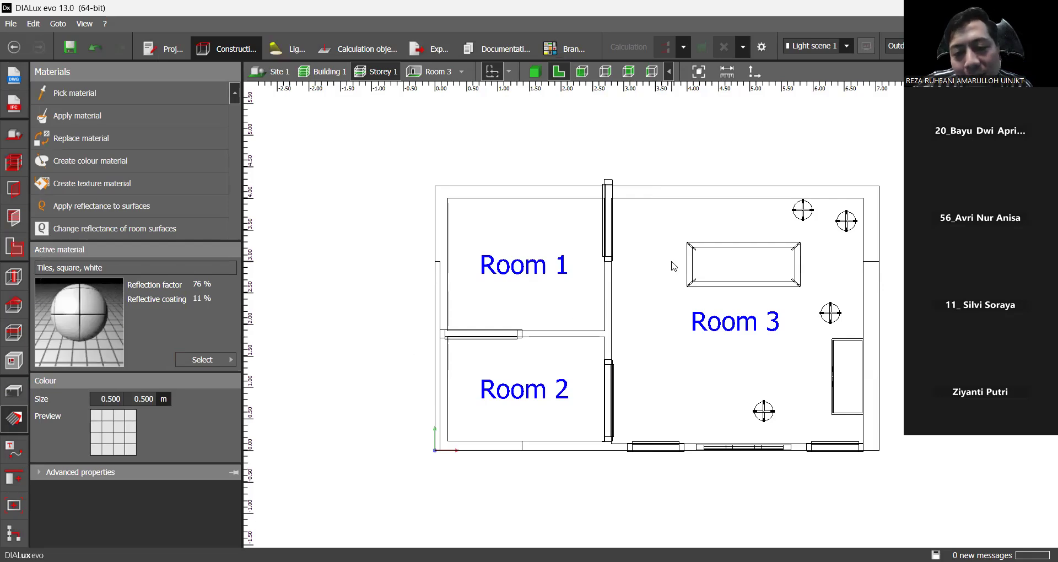
pyautogui.click(535, 72)
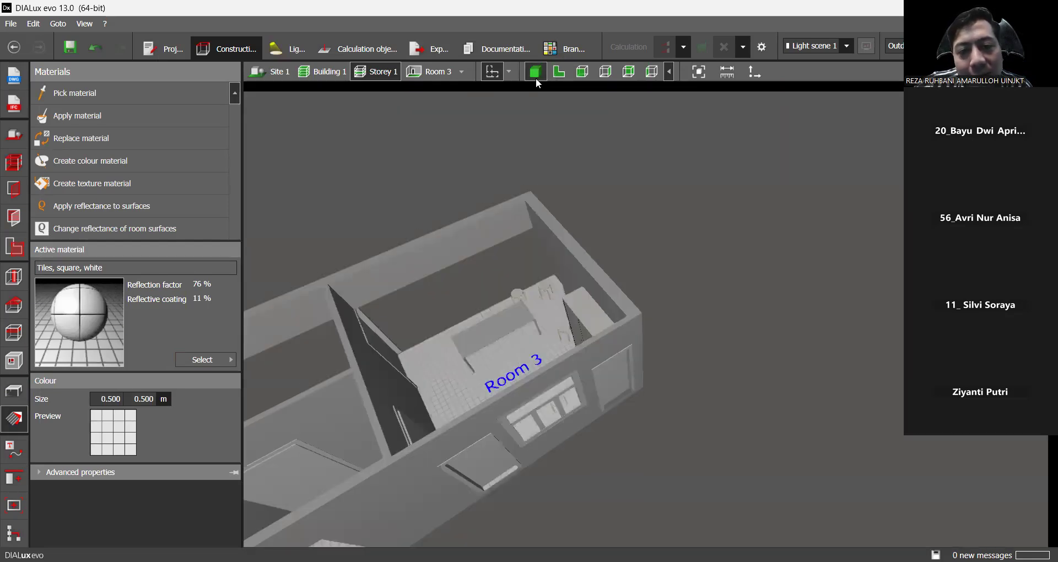
pyautogui.moveTo(478, 326); pyautogui.dragTo(432, 287, button='right')
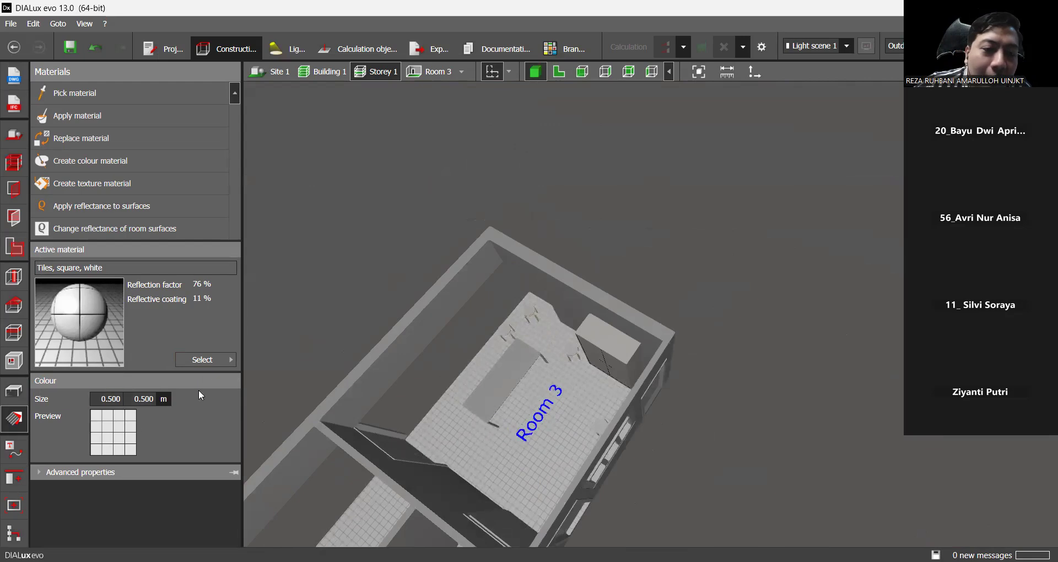
# Make Water surface 2 from the material catalogue the active material.
pyautogui.click(204, 361)
pyautogui.click(197, 341)
pyautogui.click(202, 360)
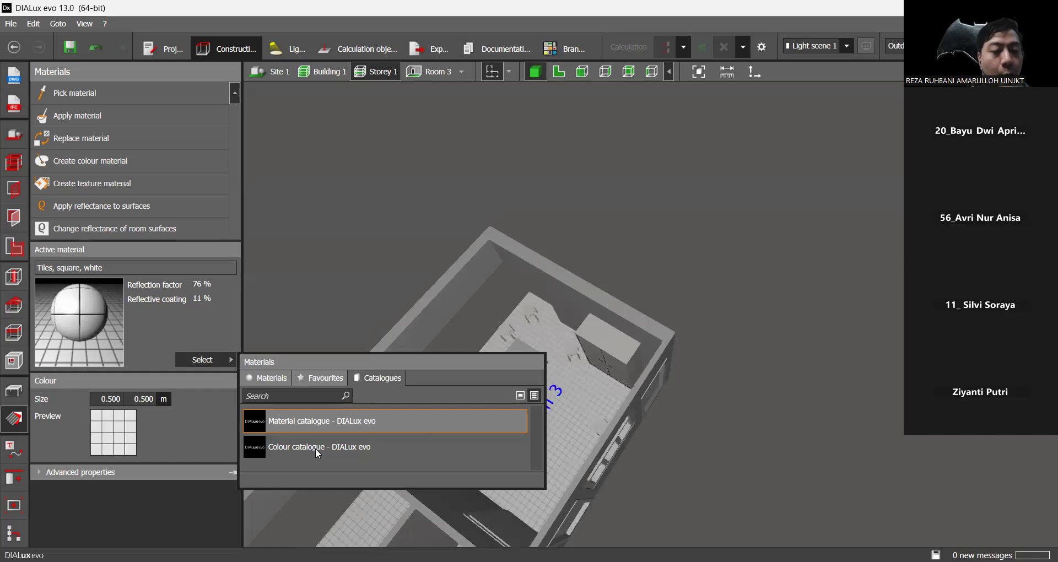
pyautogui.click(268, 423)
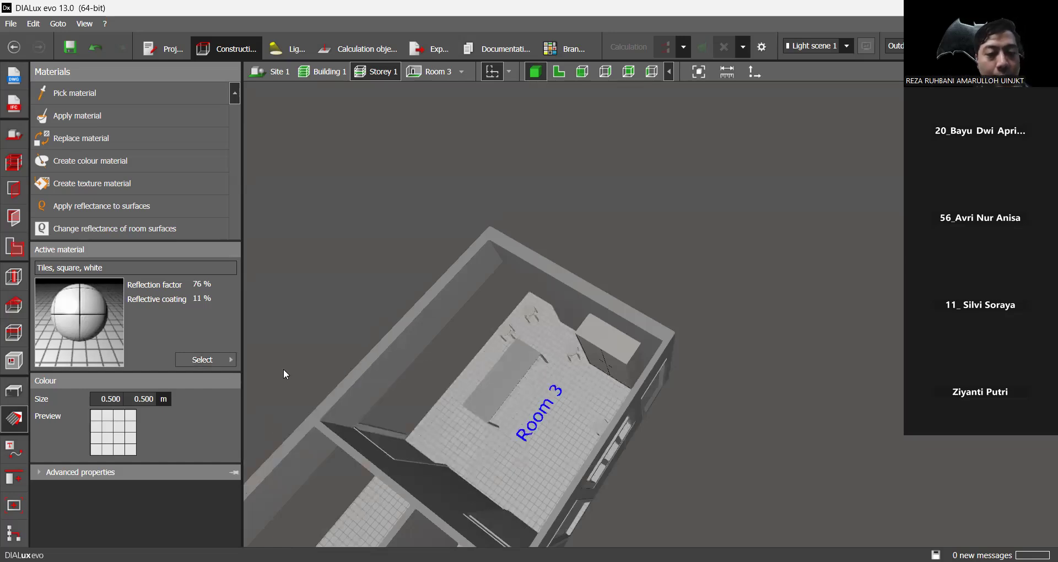
pyautogui.scroll(-5, 353, 286)
pyautogui.scroll(-10, 427, 289)
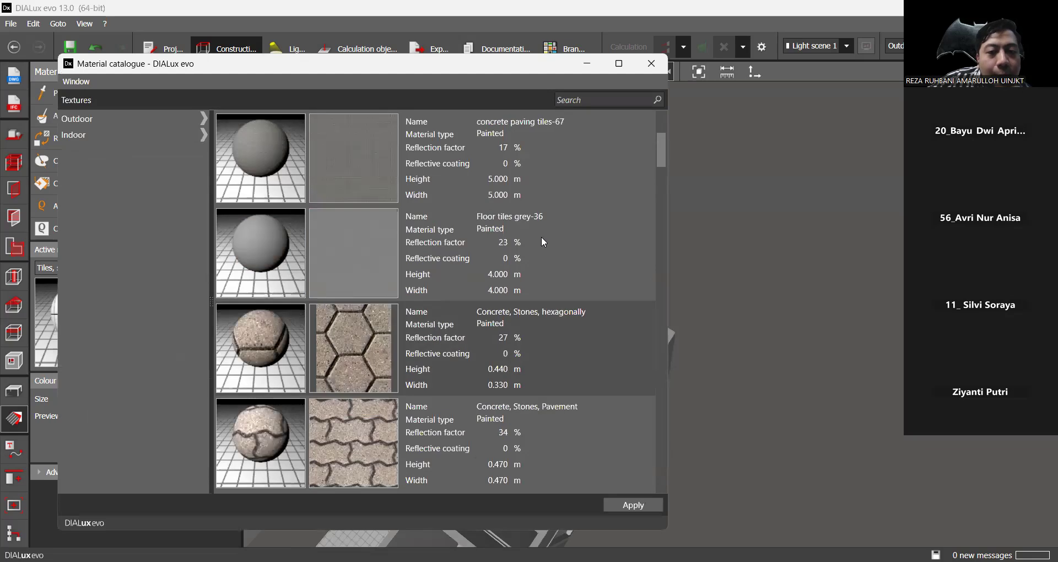
pyautogui.moveTo(664, 183); pyautogui.dragTo(663, 225)
pyautogui.scroll(-12, 299, 339)
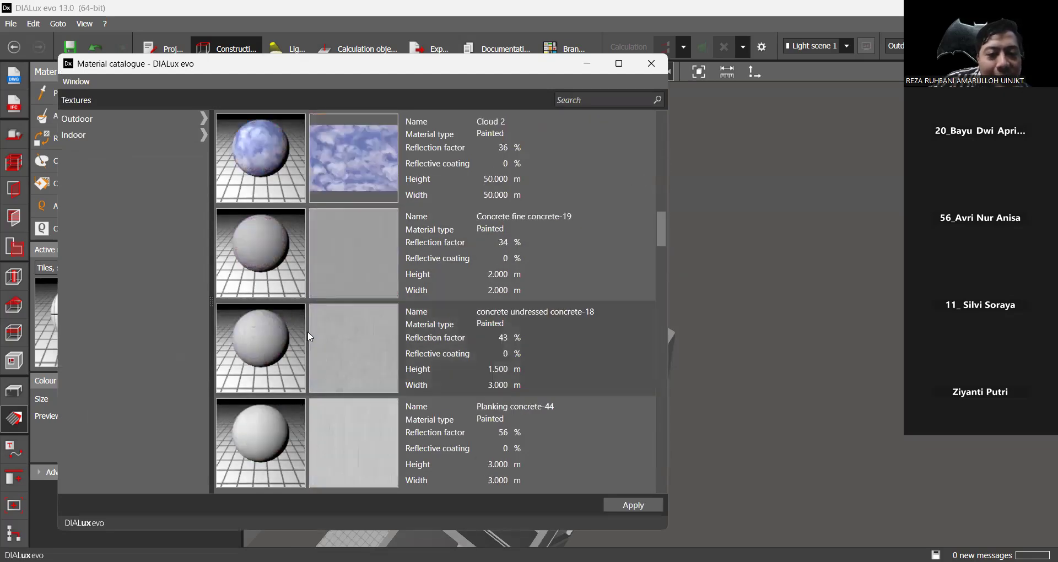
pyautogui.scroll(-10, 314, 298)
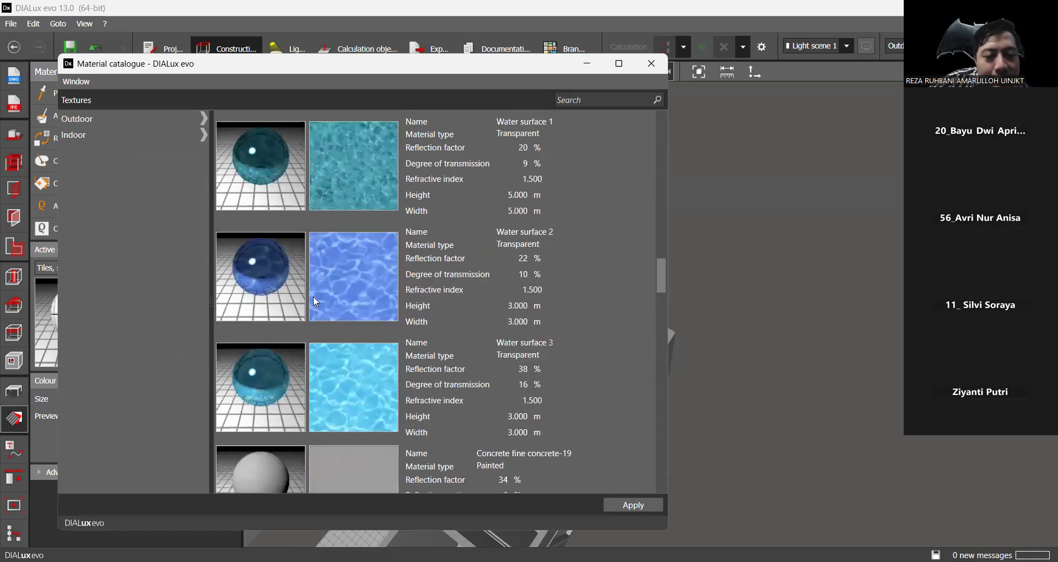
pyautogui.scroll(-3, 318, 256)
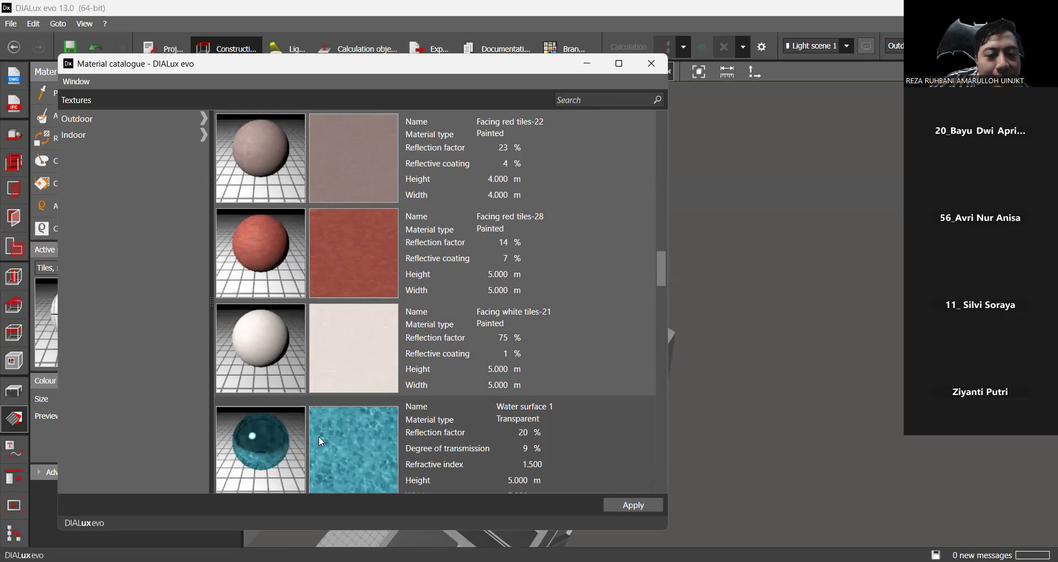
pyautogui.click(317, 274)
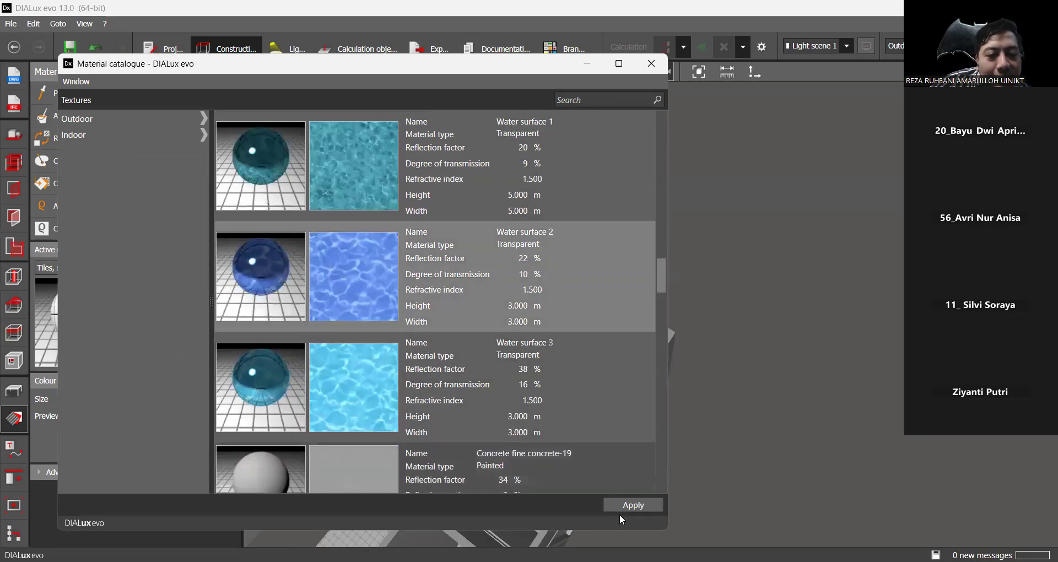
pyautogui.click(619, 508)
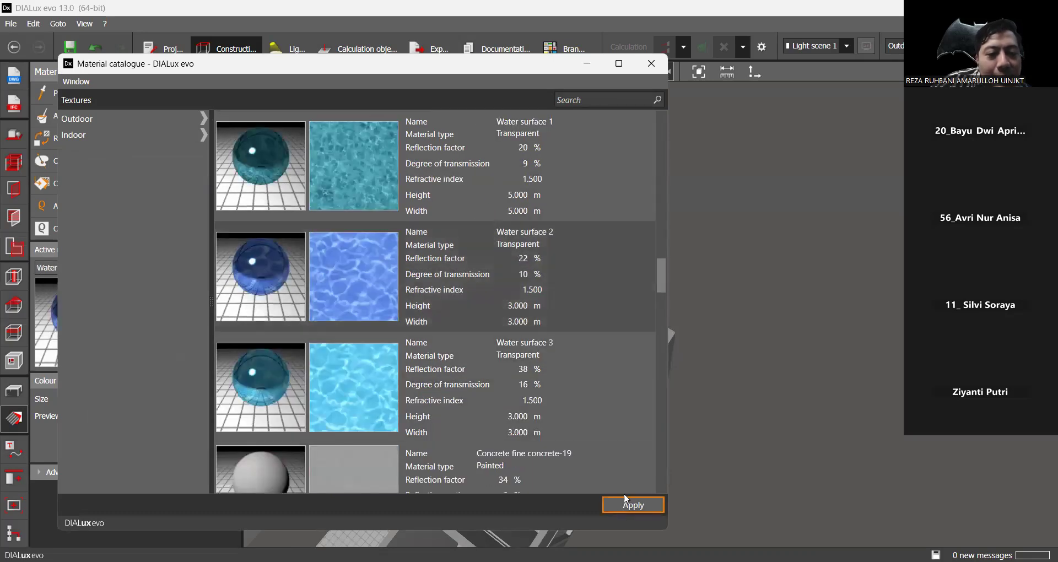
pyautogui.click(652, 64)
# Try Water surface 2 on the storey's floor, inspect it in 3D around Room 3, and undo the material change.
pyautogui.click(508, 440)
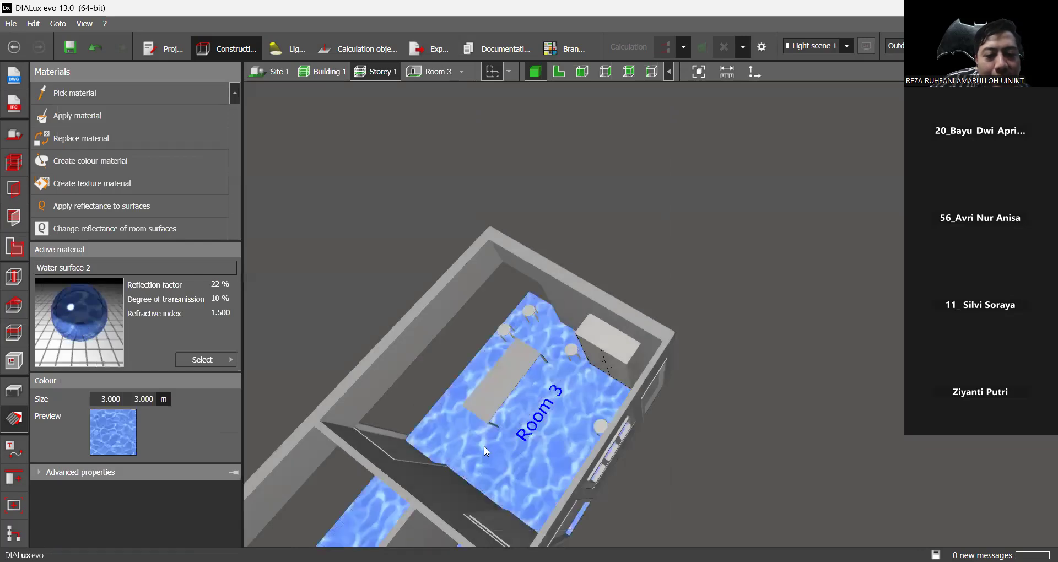
pyautogui.moveTo(552, 448); pyautogui.dragTo(523, 397, button='right')
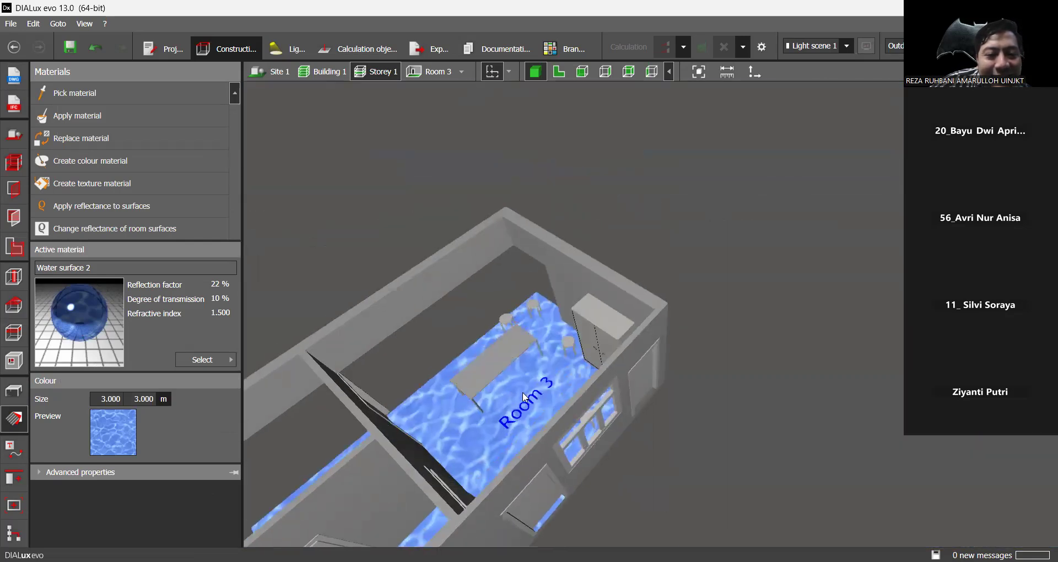
pyautogui.click(95, 48)
pyautogui.moveTo(494, 415); pyautogui.dragTo(296, 339, button='right')
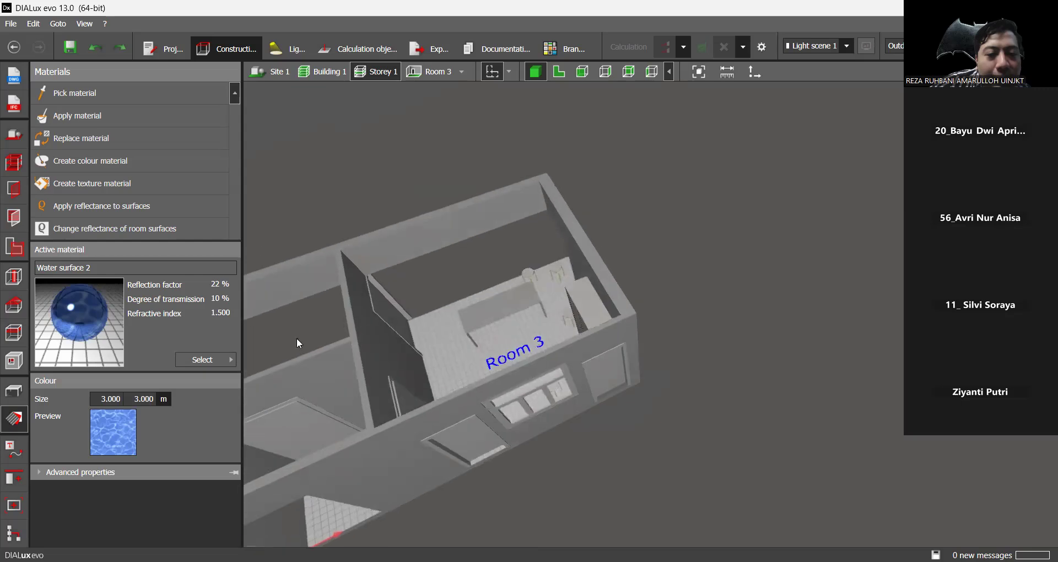
# Make the texture Brick, bonding from the DIALux evo material catalogue the active material.
pyautogui.click(197, 361)
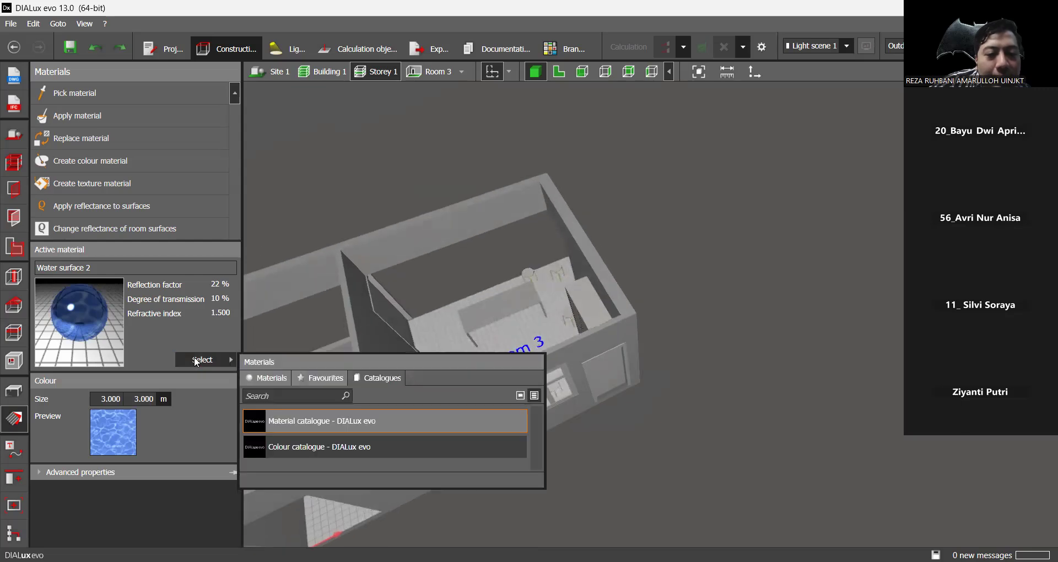
pyautogui.click(315, 422)
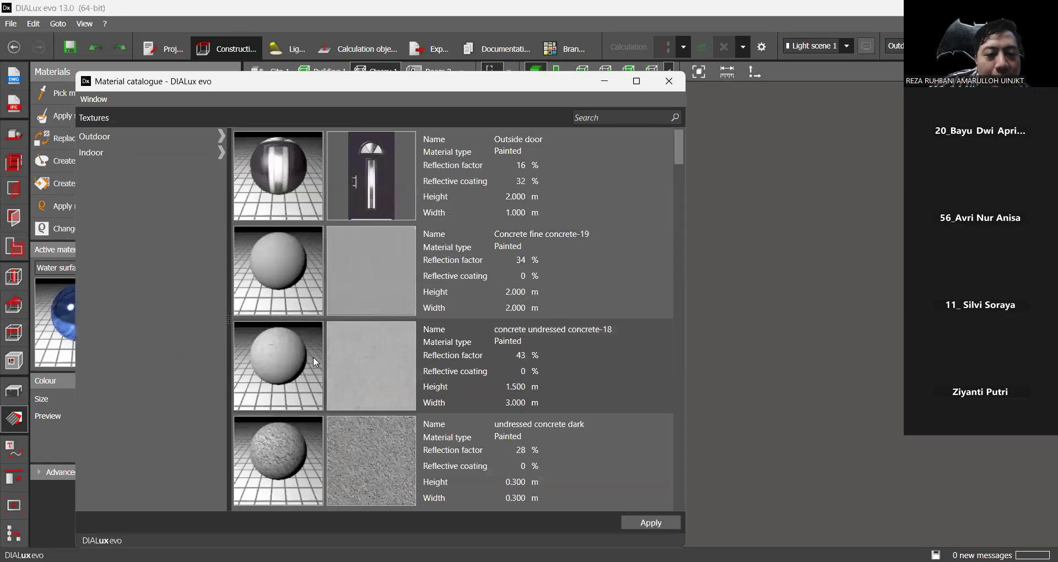
pyautogui.scroll(-5, 331, 347)
pyautogui.scroll(-12, 379, 326)
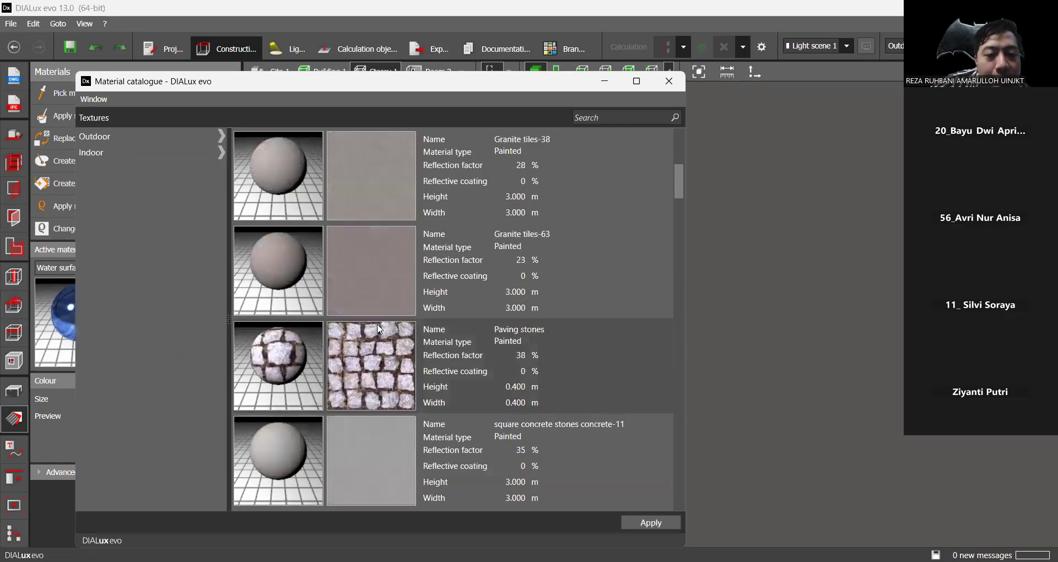
pyautogui.scroll(-8, 377, 323)
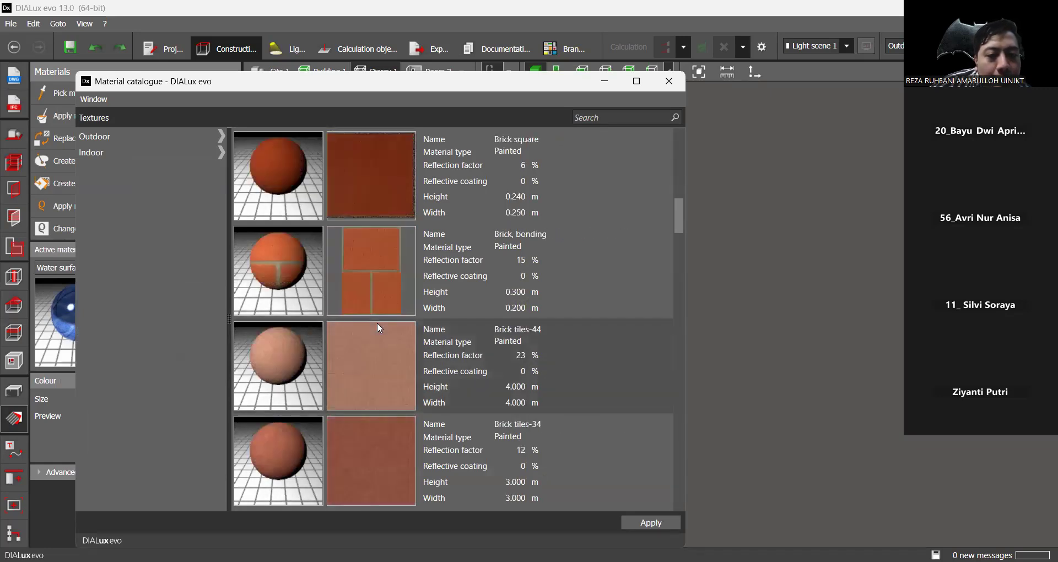
pyautogui.scroll(-8, 315, 327)
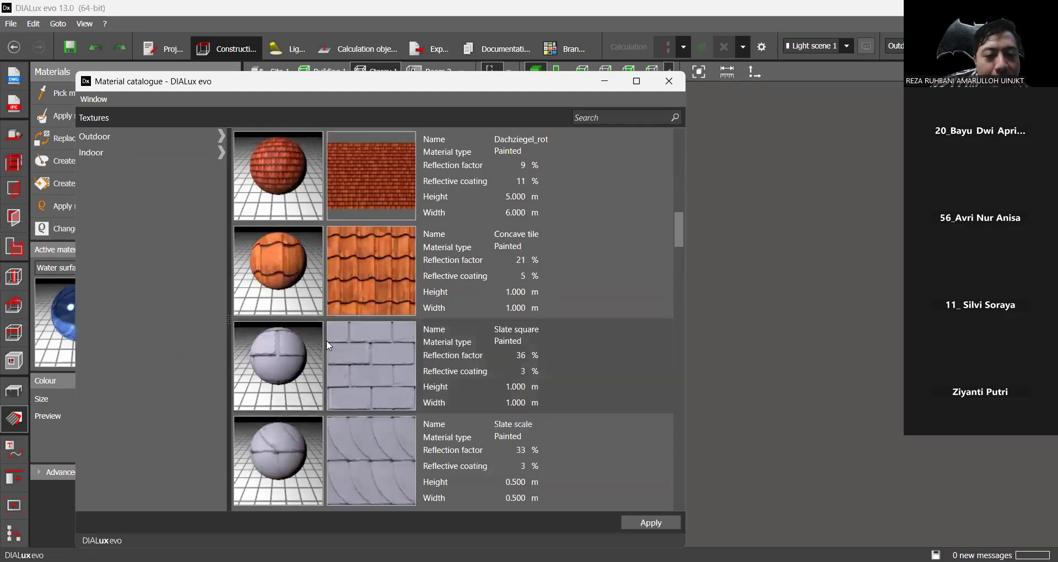
pyautogui.scroll(-2, 342, 358)
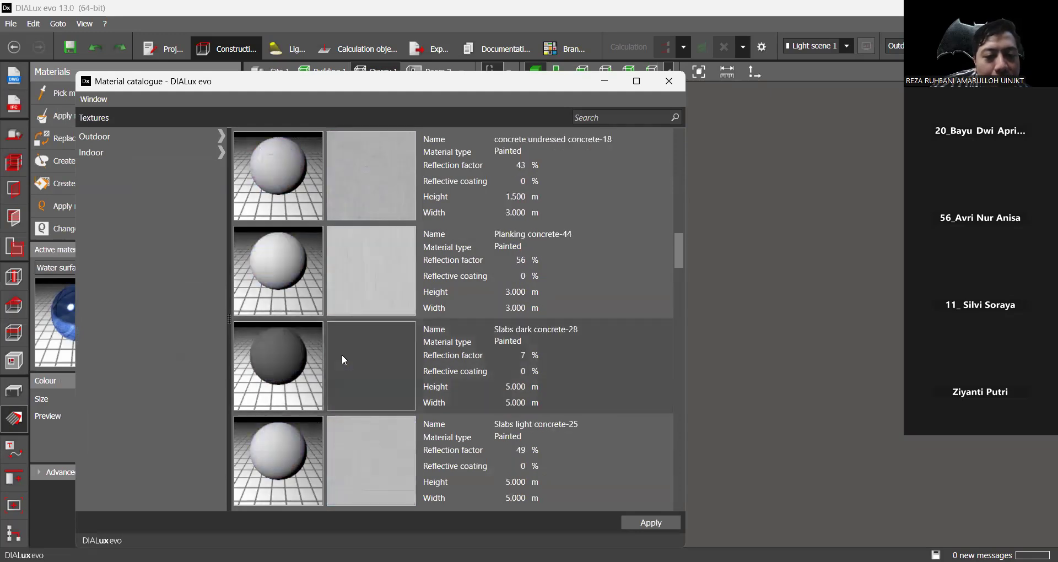
pyautogui.scroll(1, 341, 358)
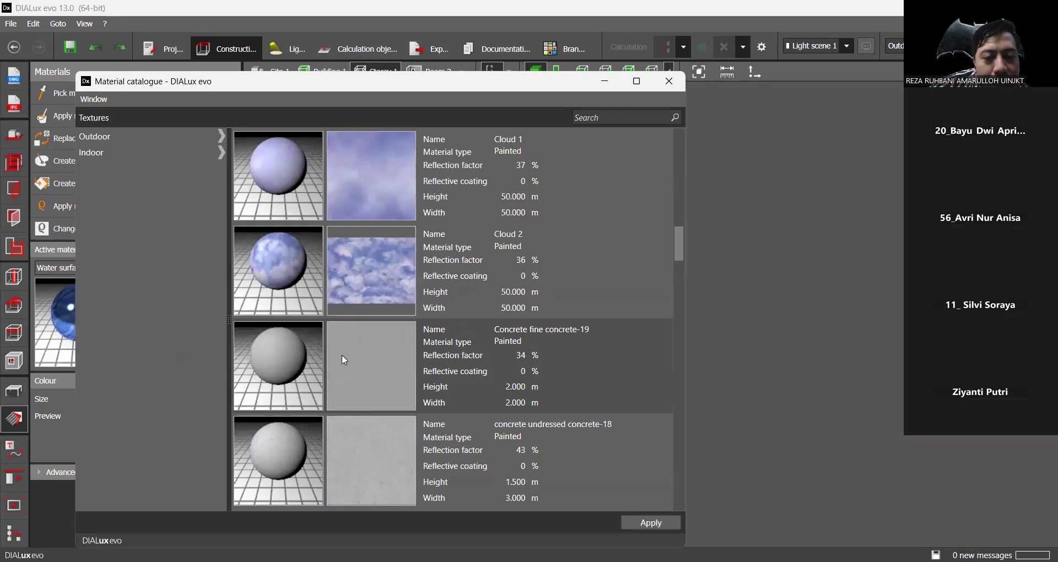
pyautogui.scroll(2, 343, 347)
pyautogui.scroll(3, 347, 341)
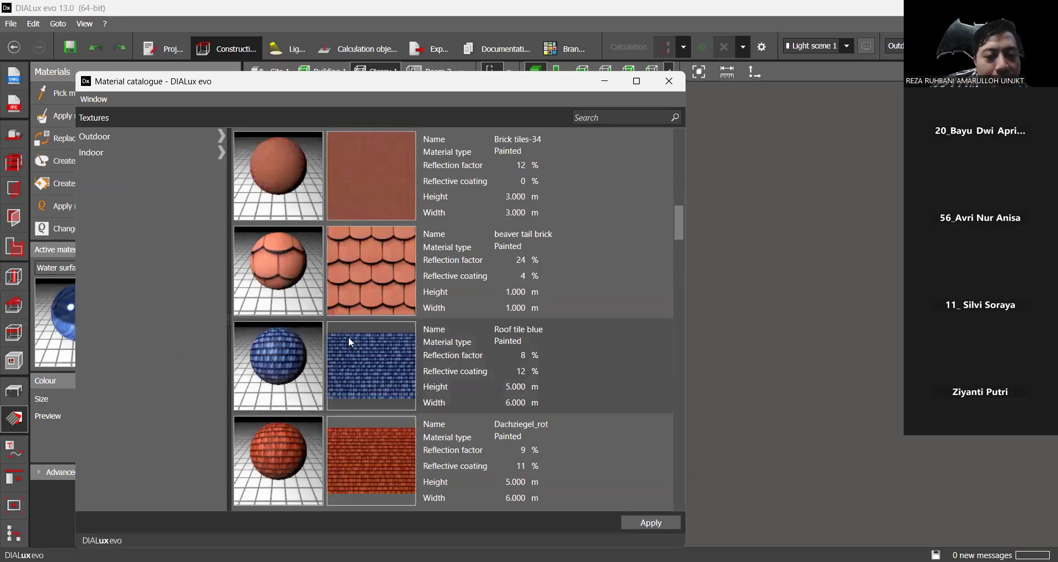
pyautogui.scroll(3, 350, 341)
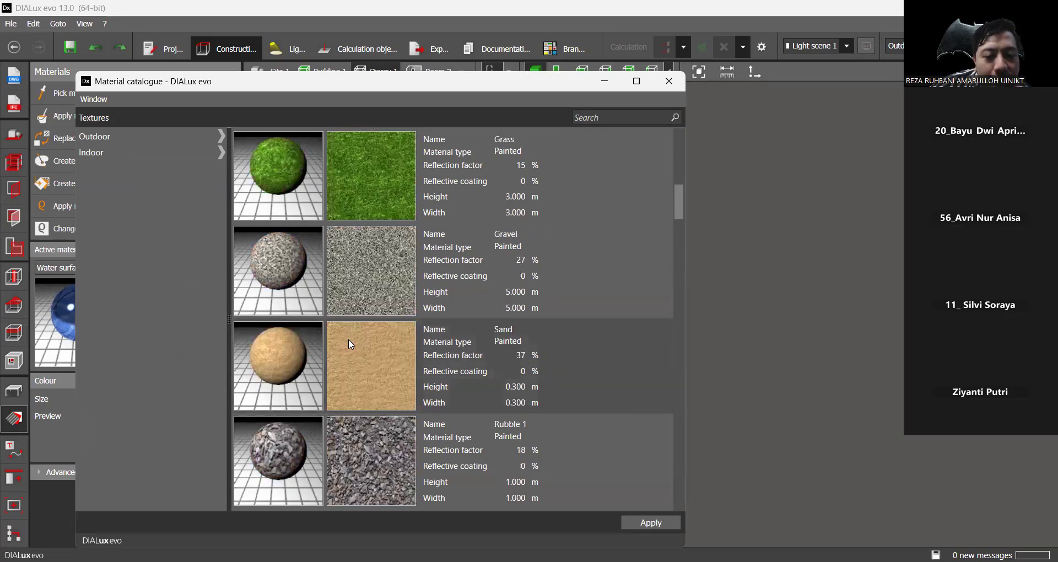
pyautogui.scroll(-3, 350, 342)
pyautogui.scroll(-3, 348, 339)
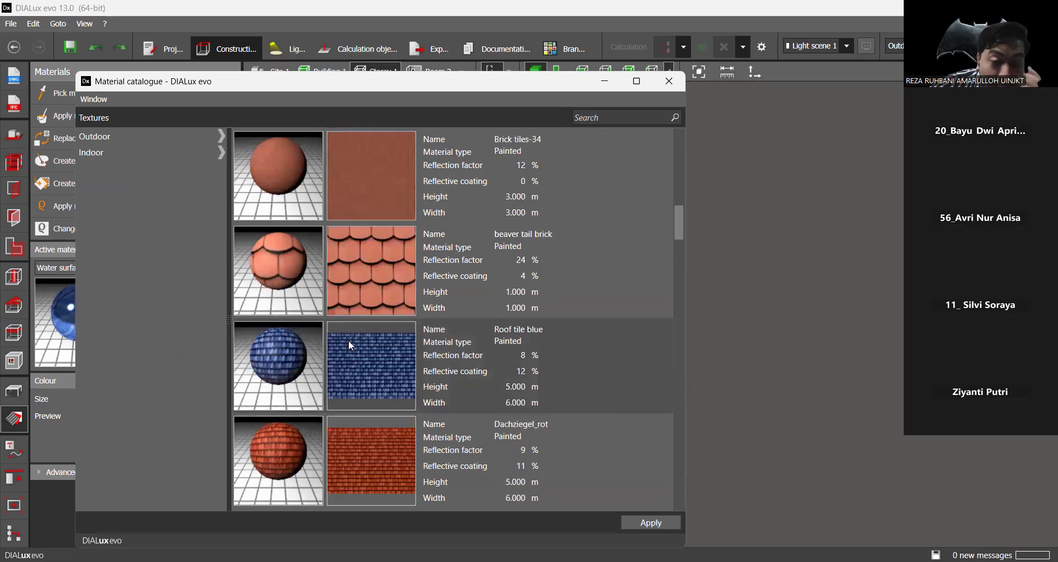
pyautogui.scroll(2, 356, 322)
pyautogui.click(370, 287)
pyautogui.click(650, 522)
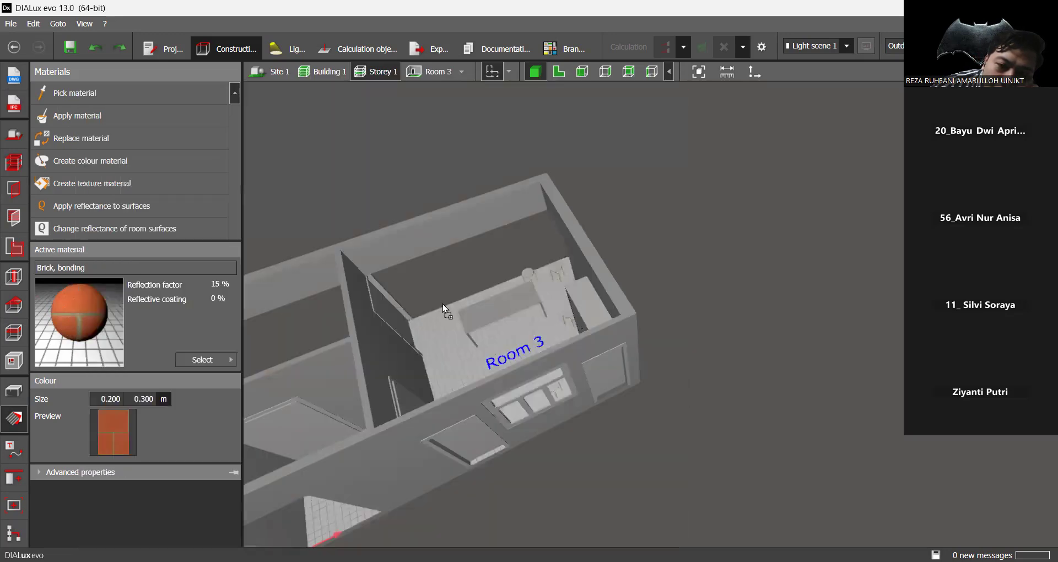
# Apply Brick, bonding to the storey's interior walls and bring Room 3 into view in 3D.
pyautogui.moveTo(442, 304); pyautogui.dragTo(371, 341)
pyautogui.moveTo(449, 384); pyautogui.dragTo(259, 306, button='right')
pyautogui.moveTo(666, 352); pyautogui.dragTo(501, 382, button='right')
pyautogui.scroll(3, 737, 331)
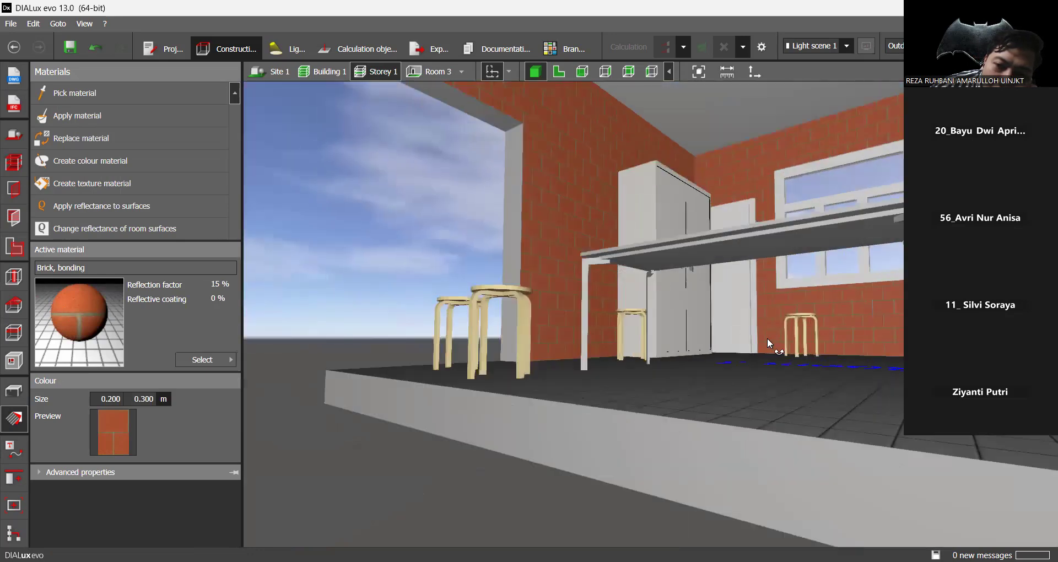
# Examine the brick texture on the interior walls in 3D, from inside Room 3 and from above the storey.
pyautogui.scroll(5, 766, 338)
pyautogui.scroll(-5, 719, 372)
pyautogui.moveTo(720, 373); pyautogui.dragTo(757, 412, button='right')
pyautogui.scroll(-2, 693, 397)
pyautogui.scroll(3, 831, 395)
pyautogui.scroll(-2, 830, 395)
pyautogui.moveTo(649, 459); pyautogui.dragTo(628, 469, button='right')
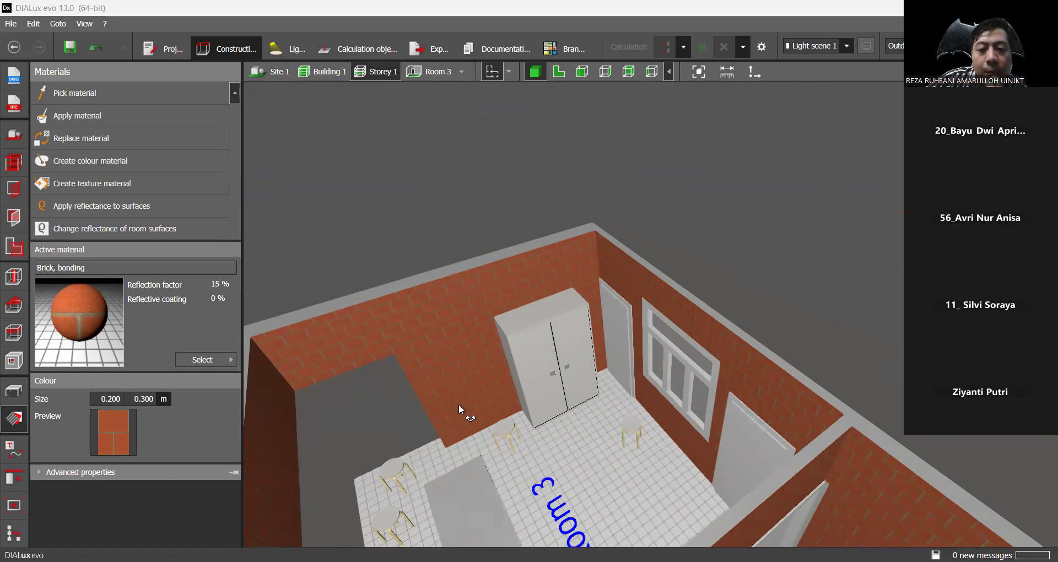
pyautogui.scroll(-5, 458, 405)
pyautogui.moveTo(447, 487); pyautogui.dragTo(478, 481, button='middle')
pyautogui.scroll(5, 480, 476)
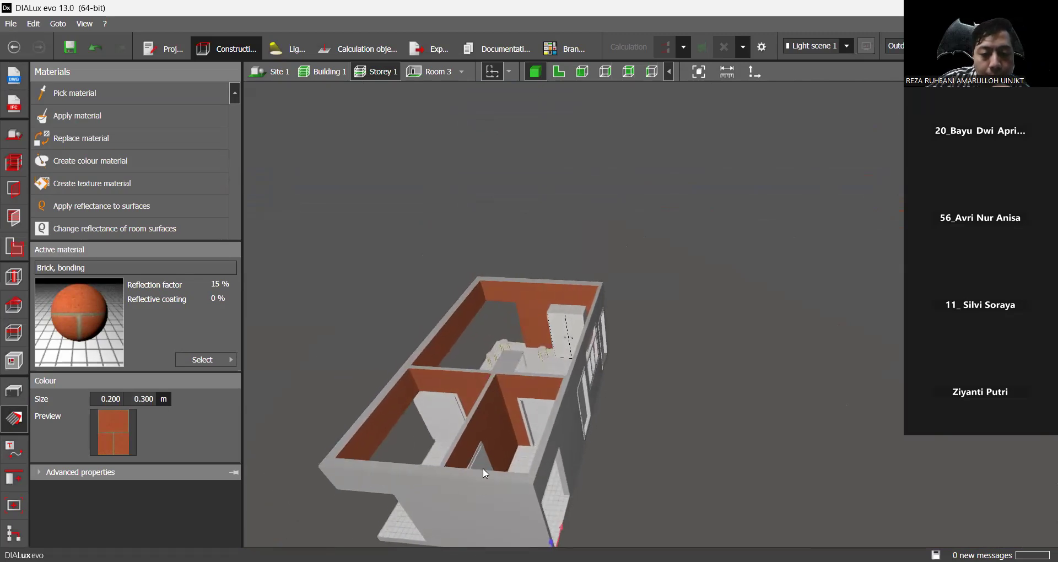
pyautogui.moveTo(522, 447); pyautogui.dragTo(347, 337)
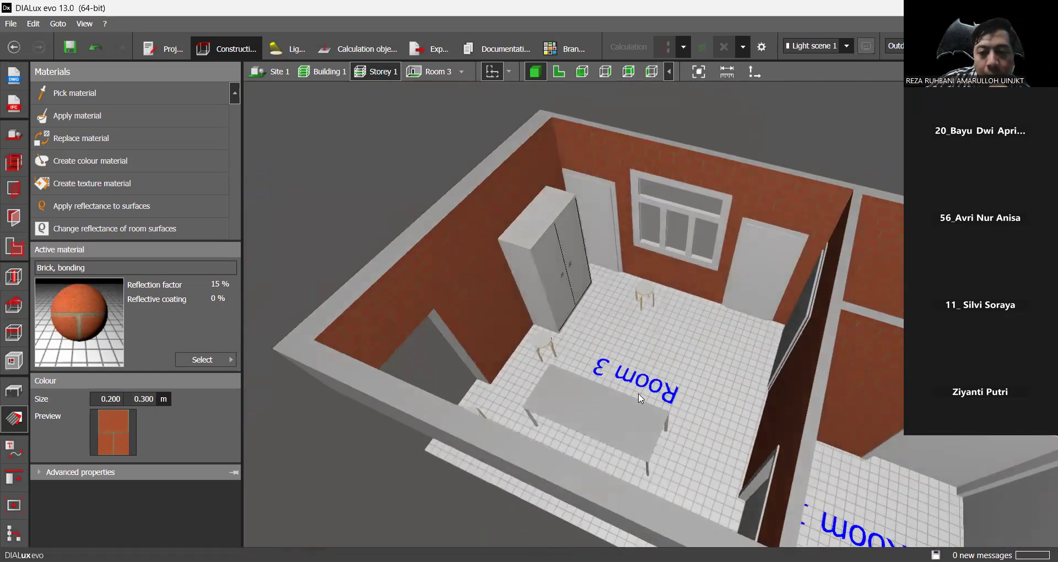
# Make American cherry2 wood-32 from the material catalogue the active material and close the catalogue.
pyautogui.click(215, 361)
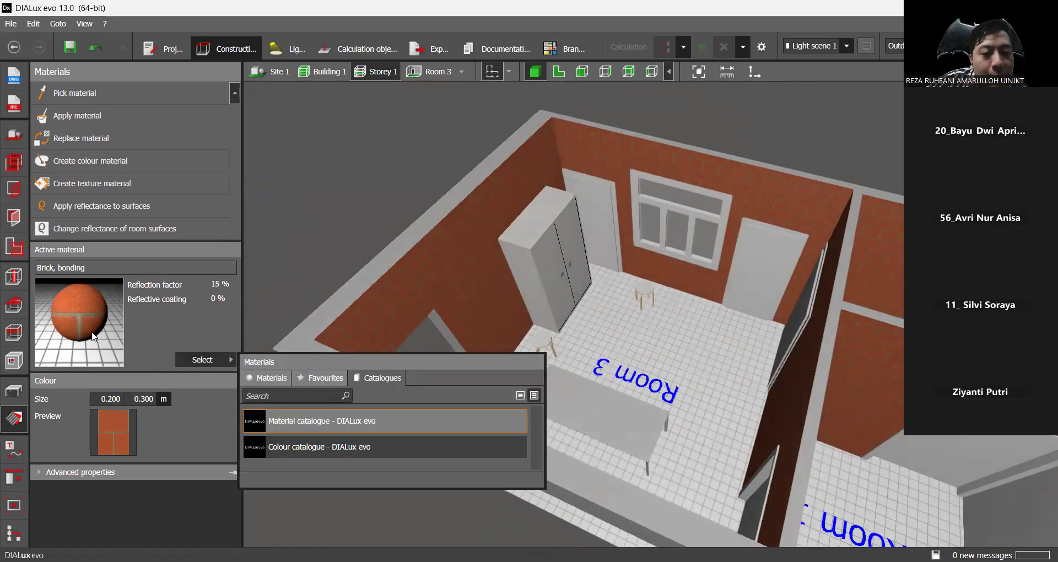
pyautogui.click(220, 365)
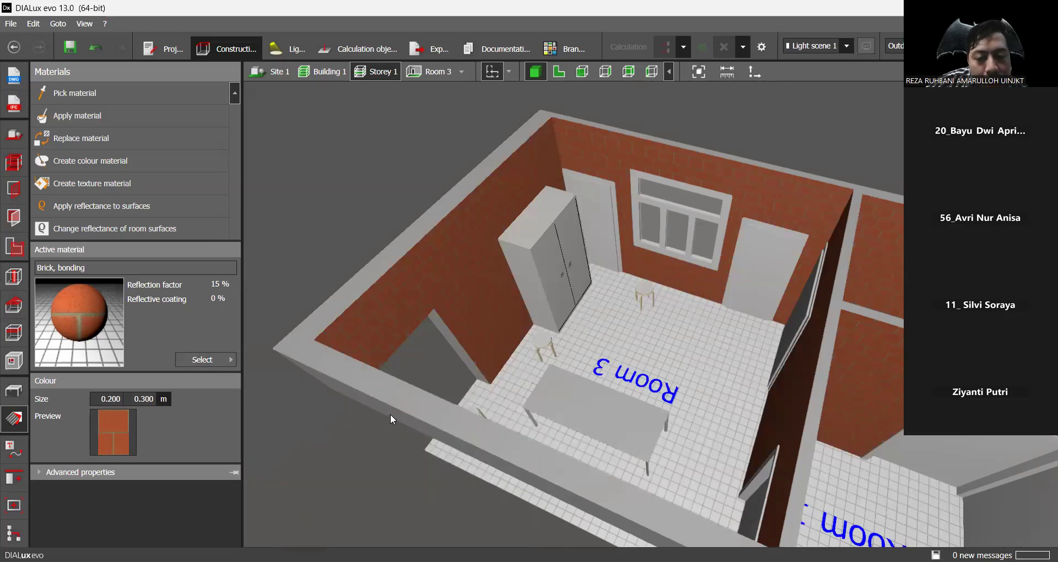
pyautogui.scroll(-6, 510, 315)
pyautogui.scroll(-10, 512, 316)
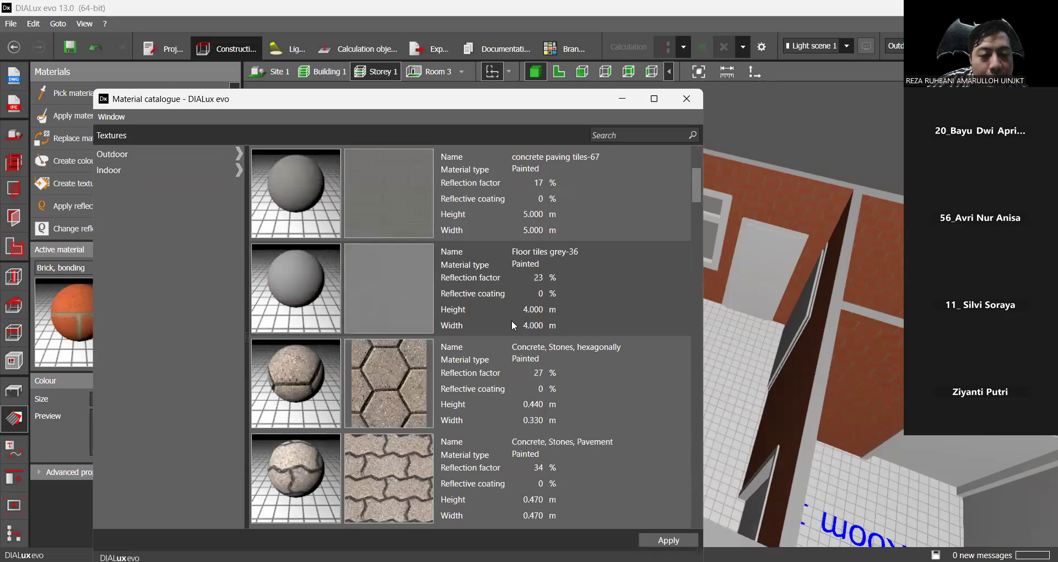
pyautogui.scroll(-15, 511, 322)
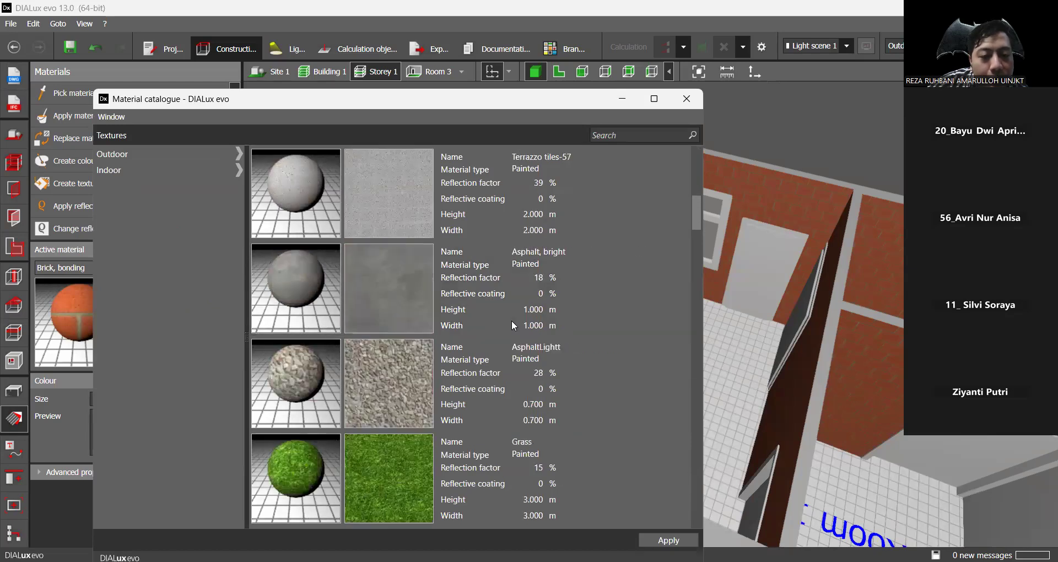
pyautogui.scroll(-3, 511, 325)
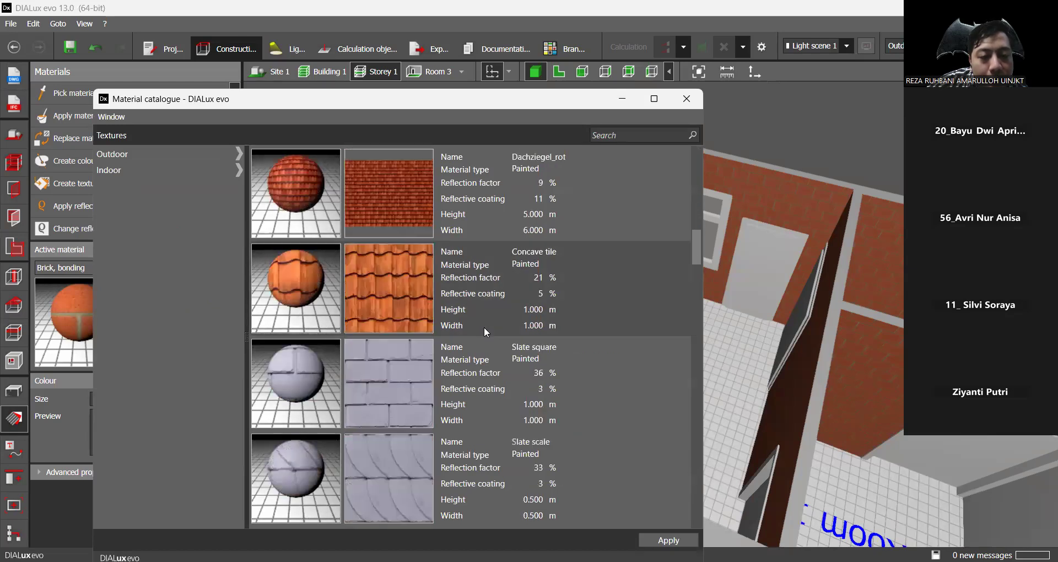
pyautogui.scroll(-15, 484, 326)
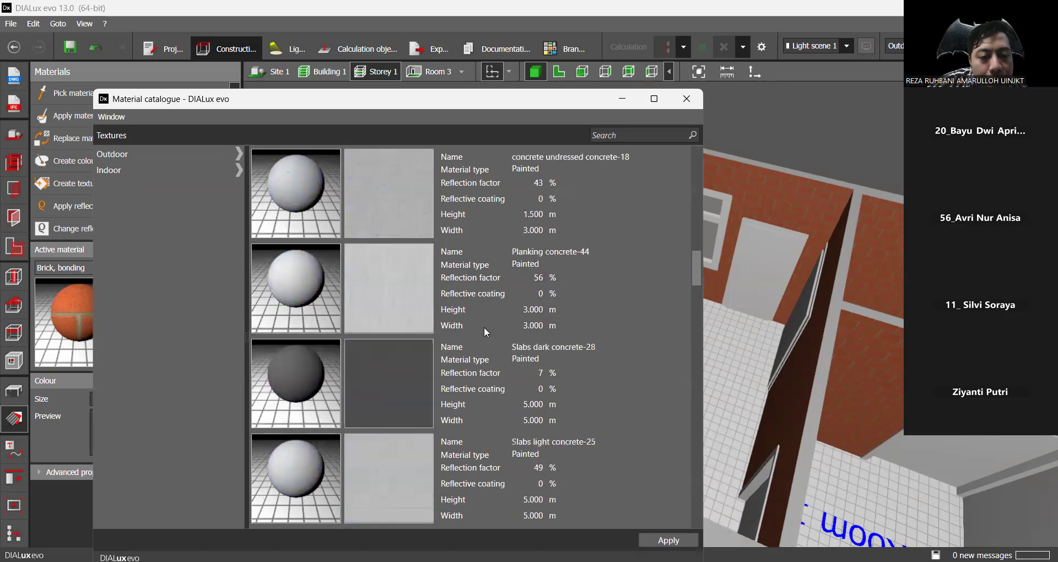
pyautogui.scroll(-12, 484, 329)
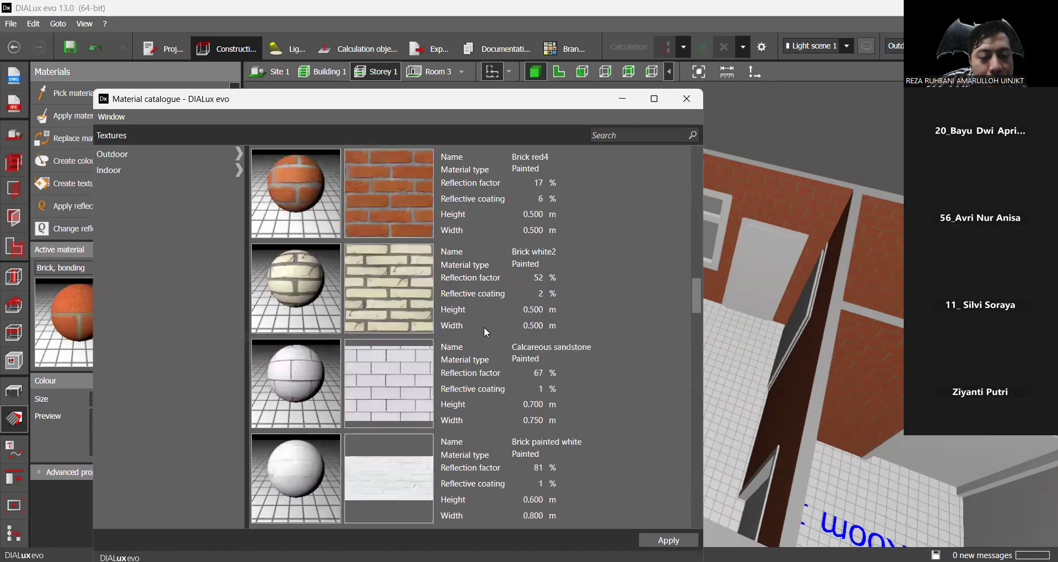
pyautogui.scroll(-12, 483, 326)
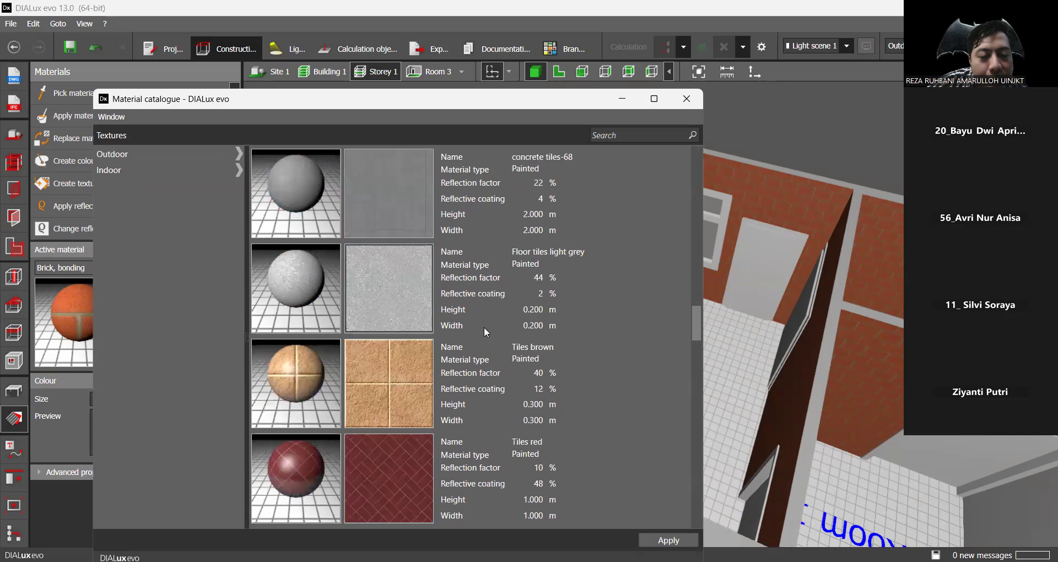
pyautogui.scroll(-12, 484, 327)
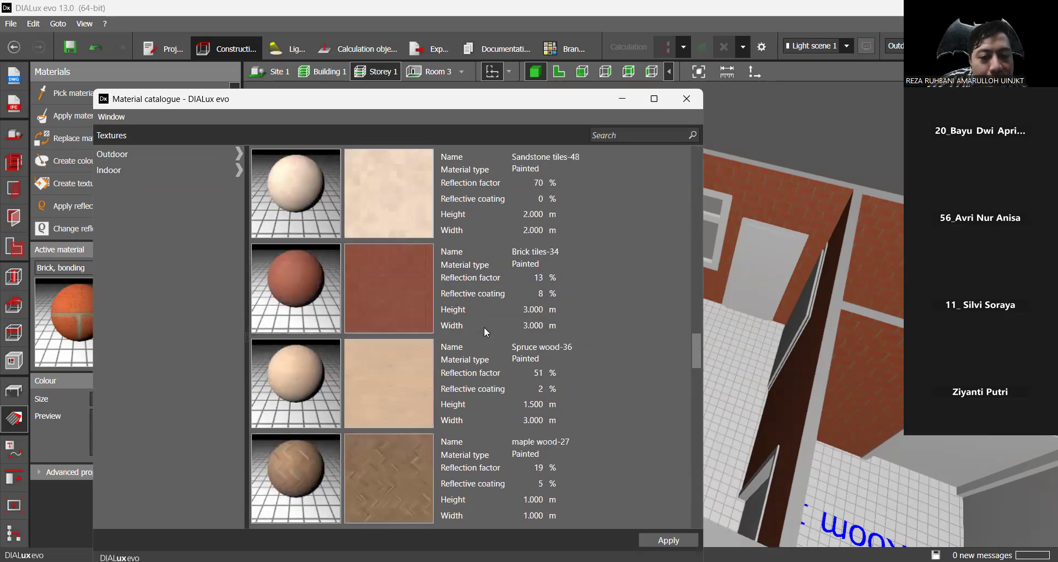
pyautogui.scroll(-12, 484, 326)
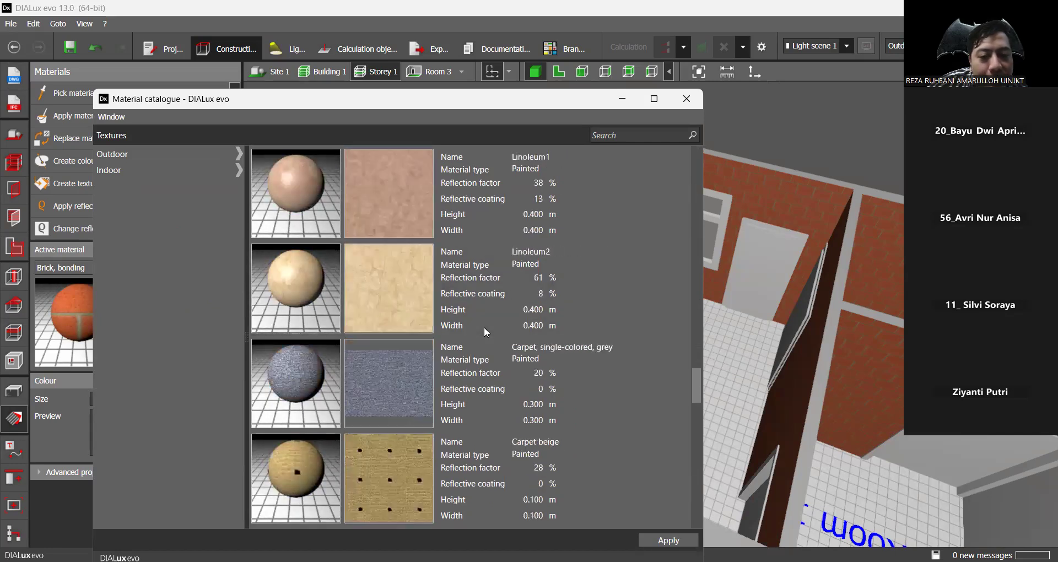
pyautogui.scroll(5, 484, 327)
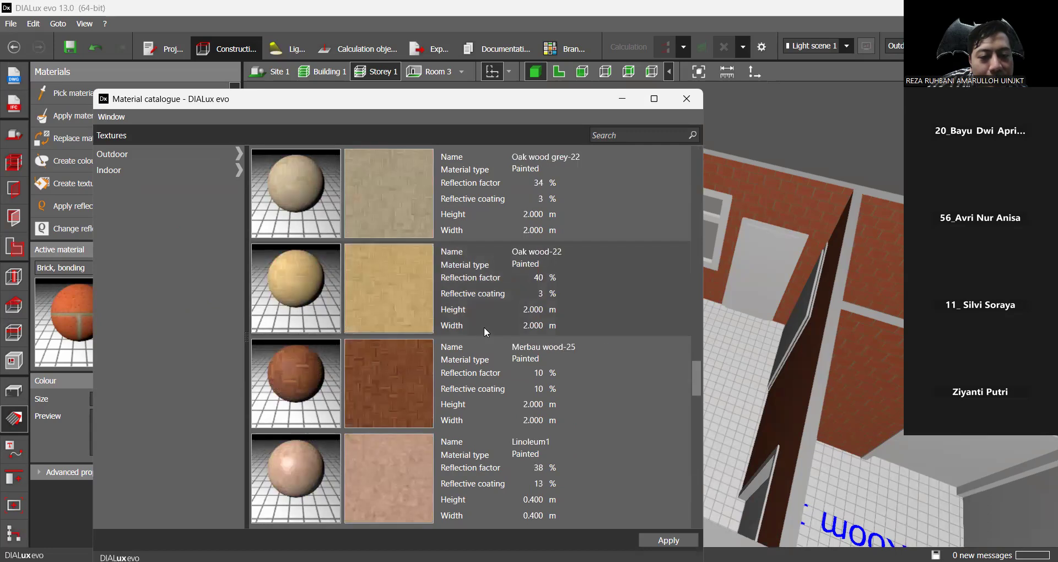
pyautogui.scroll(6, 484, 326)
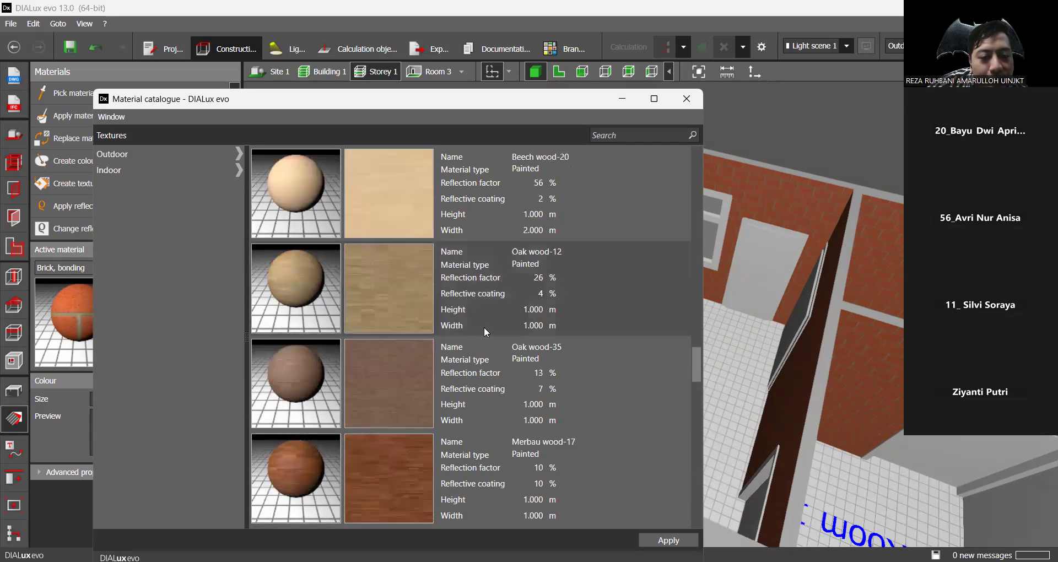
pyautogui.scroll(3, 484, 327)
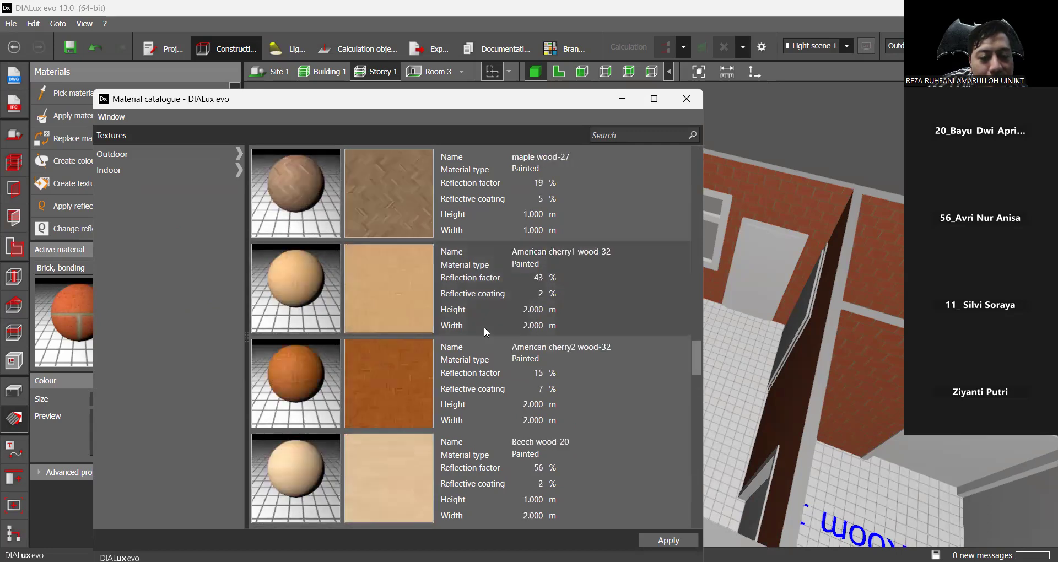
pyautogui.click(377, 367)
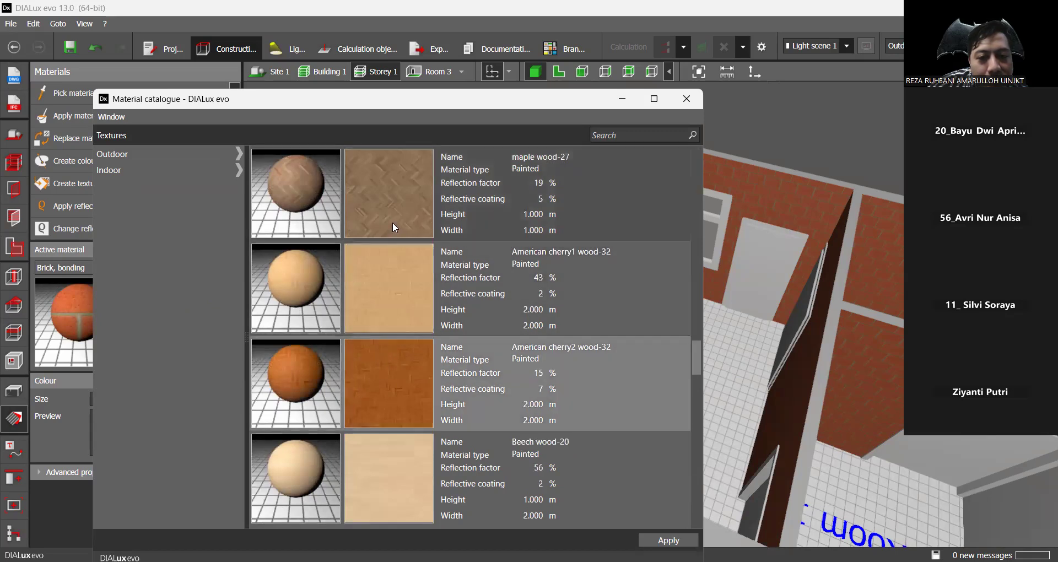
pyautogui.doubleClick(365, 399)
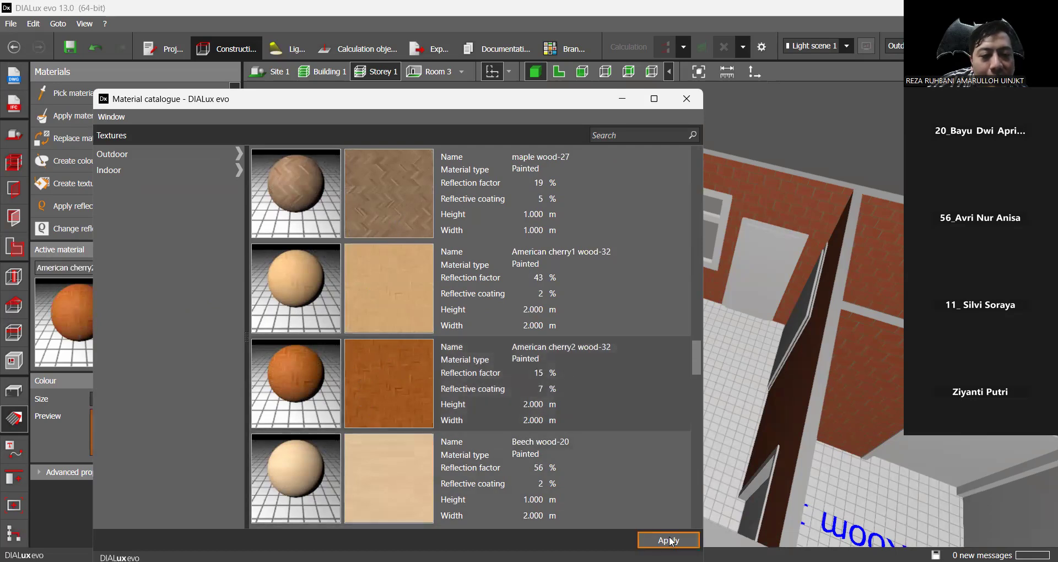
pyautogui.click(674, 104)
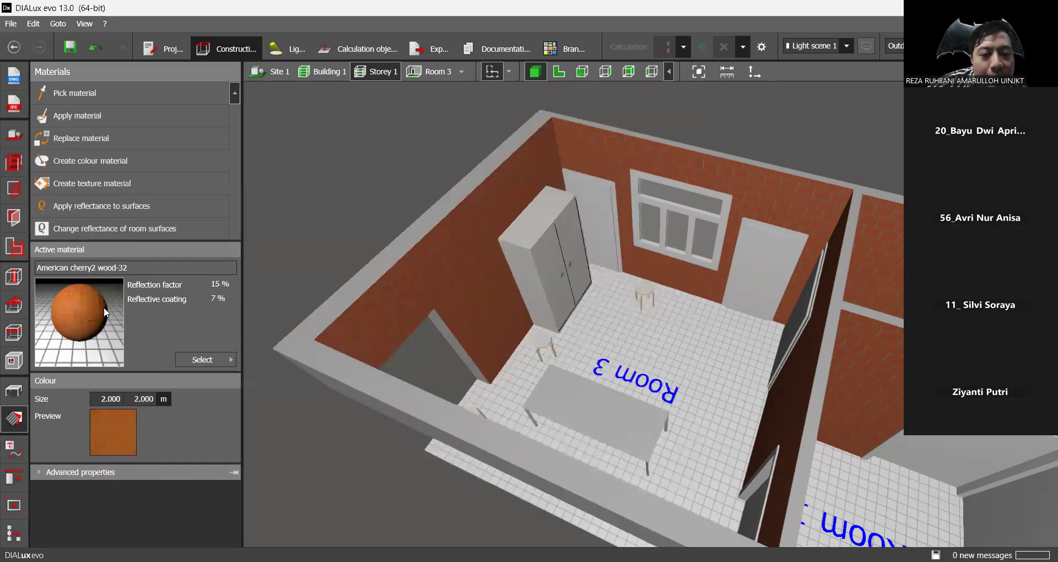
# Apply American cherry2 wood-32 to the cupboard in Room 3 and check it in 3D.
pyautogui.click(547, 257)
pyautogui.moveTo(647, 345); pyautogui.dragTo(615, 315, button='right')
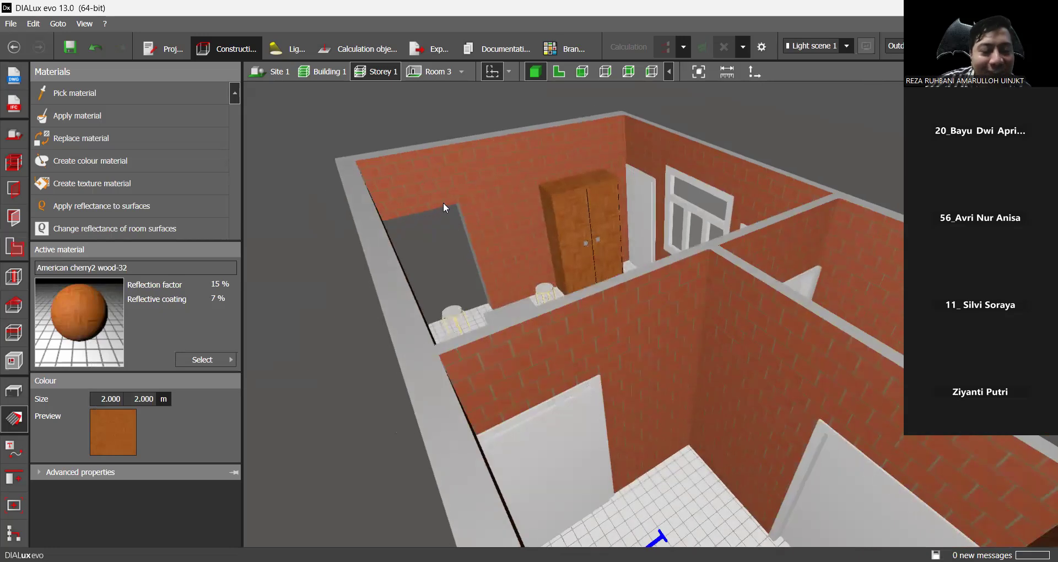
# Browse the textures in the DIALux evo material catalogue, from outdoor concrete and stone to tiles, carpets and woods.
pyautogui.click(202, 359)
pyautogui.click(334, 444)
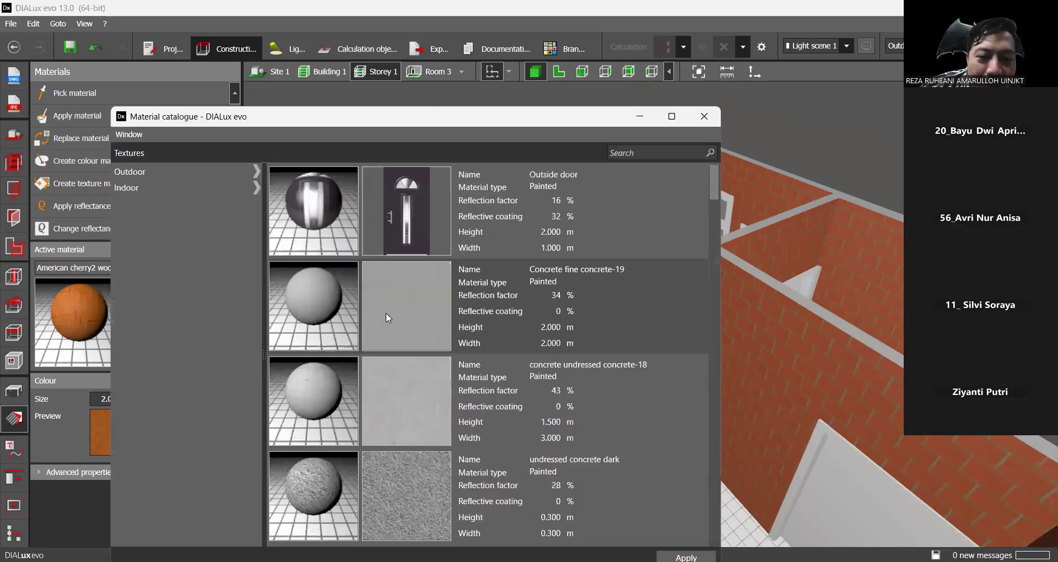
pyautogui.scroll(-6, 385, 313)
pyautogui.scroll(6, 386, 312)
pyautogui.scroll(-3, 405, 302)
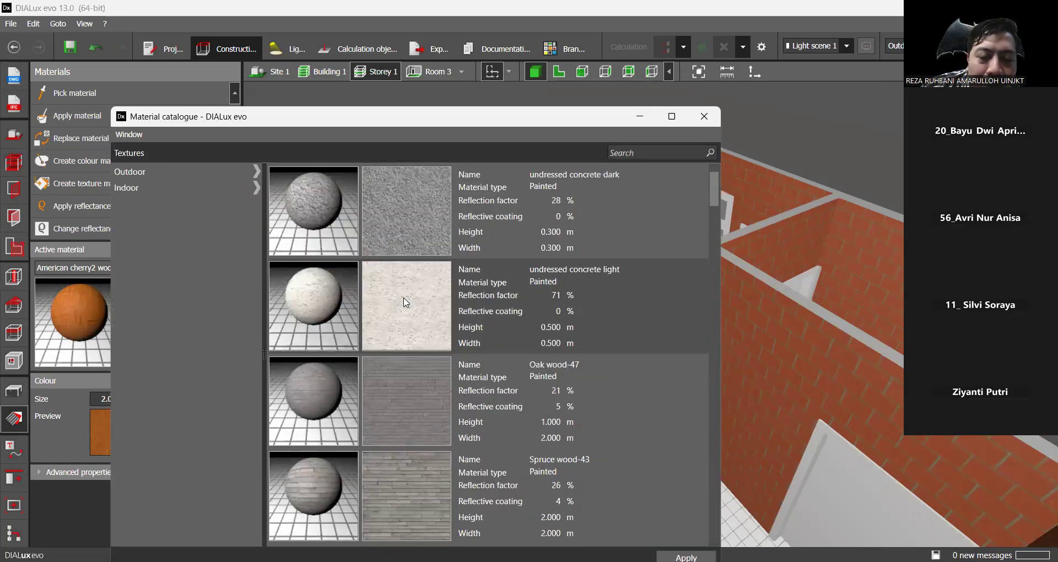
pyautogui.scroll(-5, 405, 302)
pyautogui.scroll(-15, 404, 306)
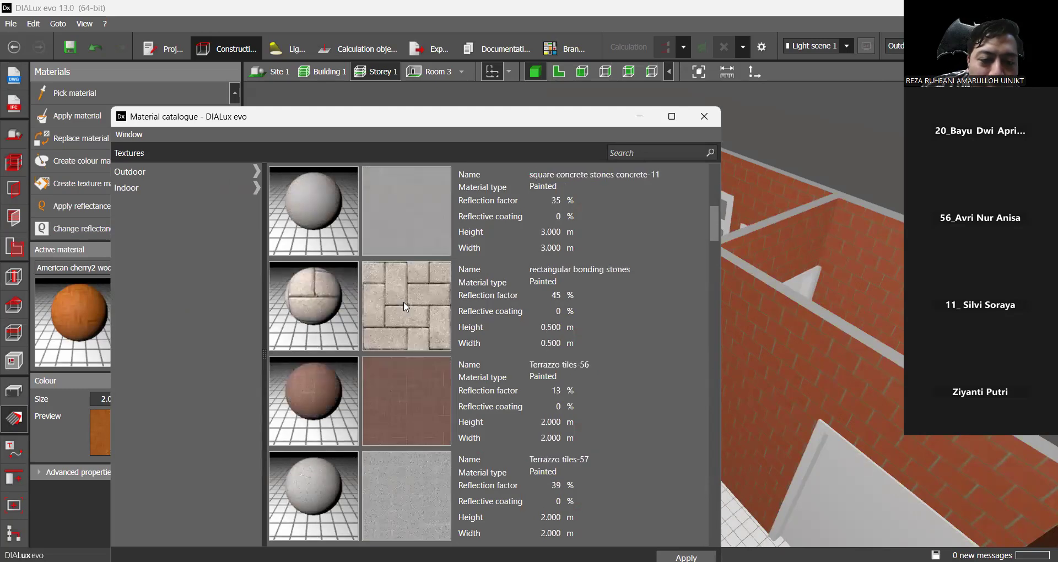
pyautogui.scroll(-15, 405, 302)
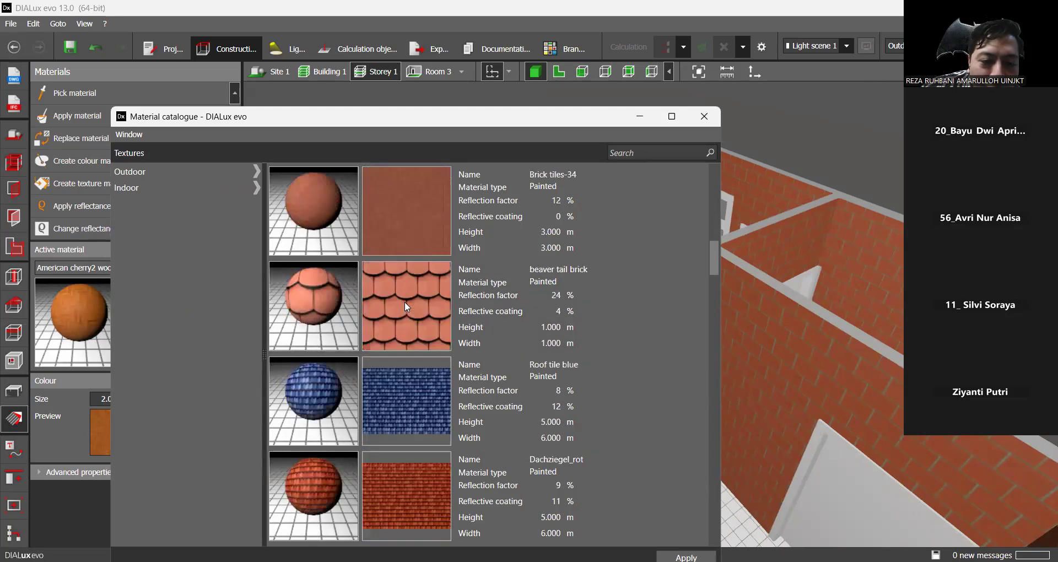
pyautogui.scroll(-3, 408, 306)
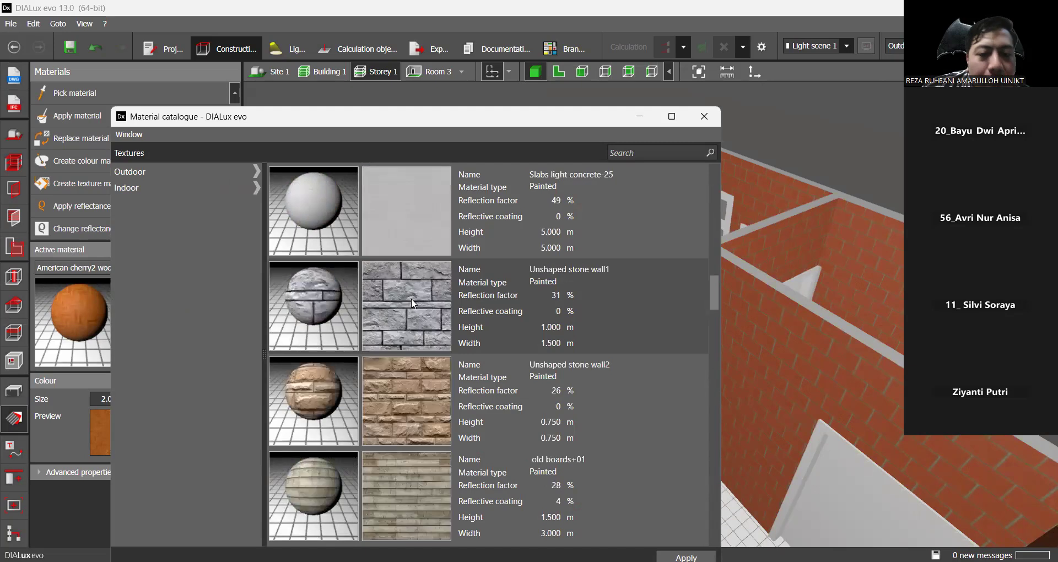
pyautogui.scroll(-5, 549, 291)
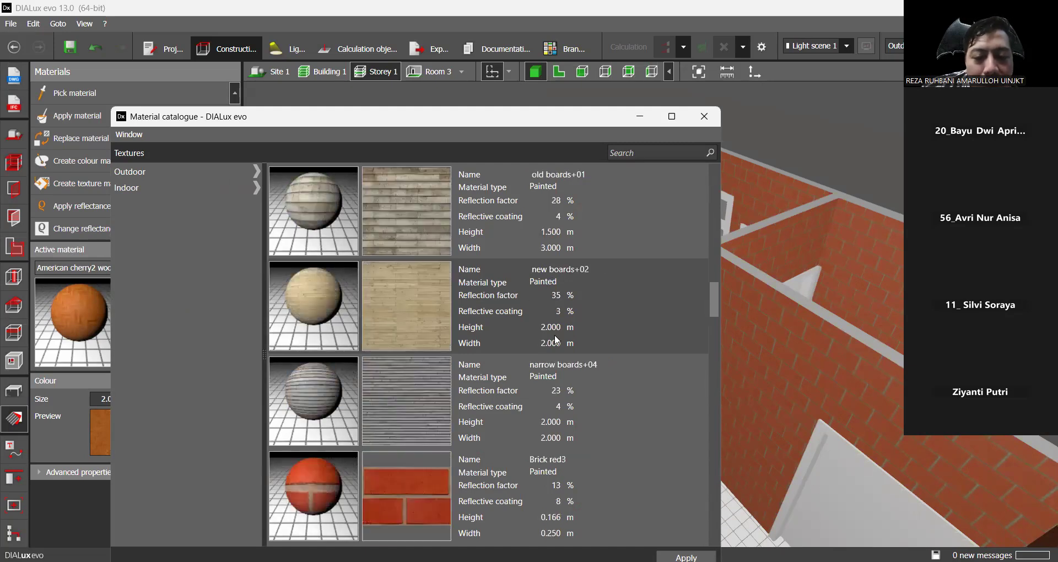
pyautogui.scroll(-10, 555, 338)
pyautogui.scroll(-8, 554, 338)
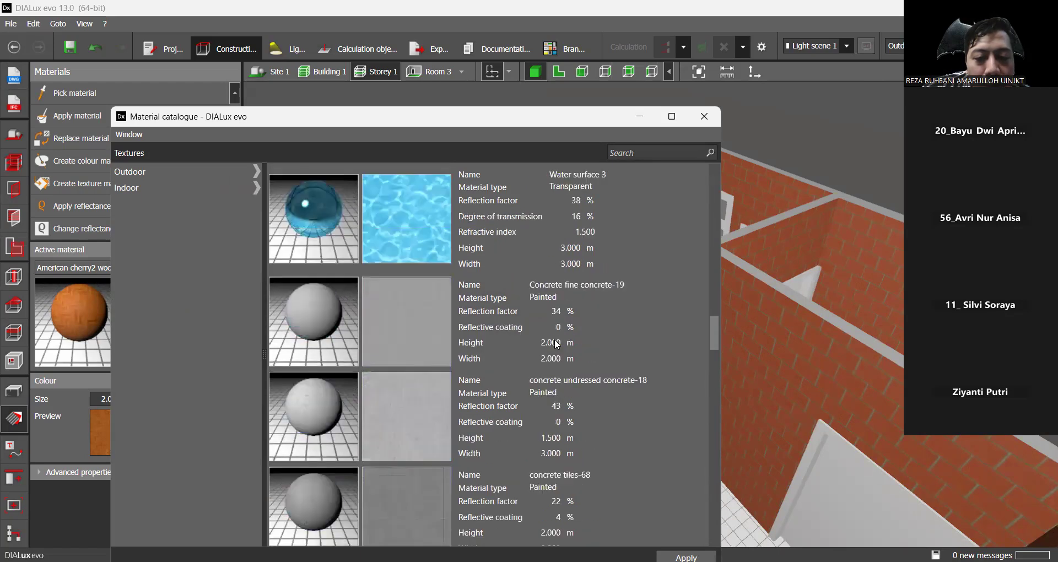
pyautogui.scroll(-10, 557, 344)
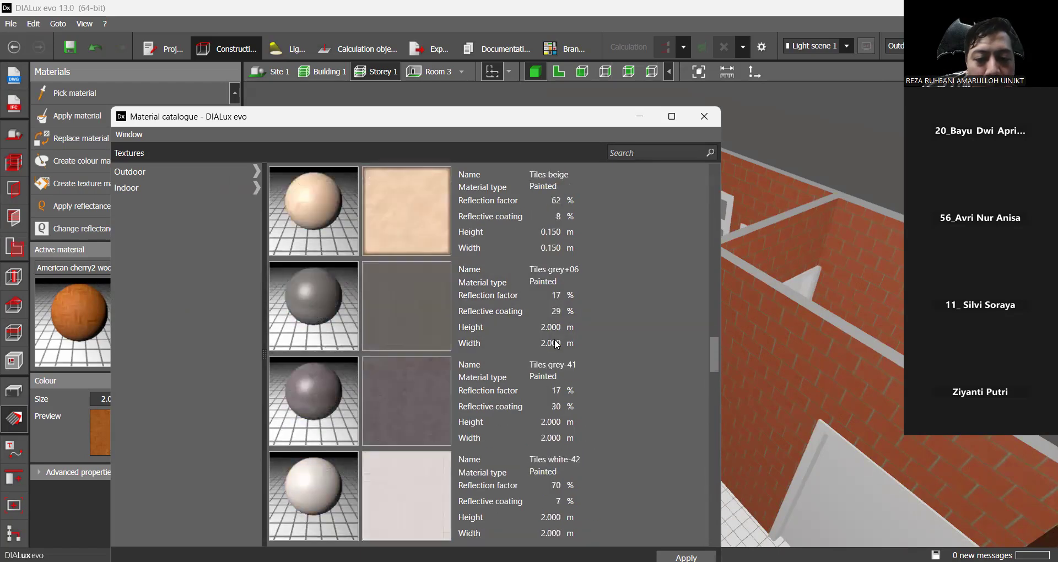
pyautogui.scroll(-10, 557, 344)
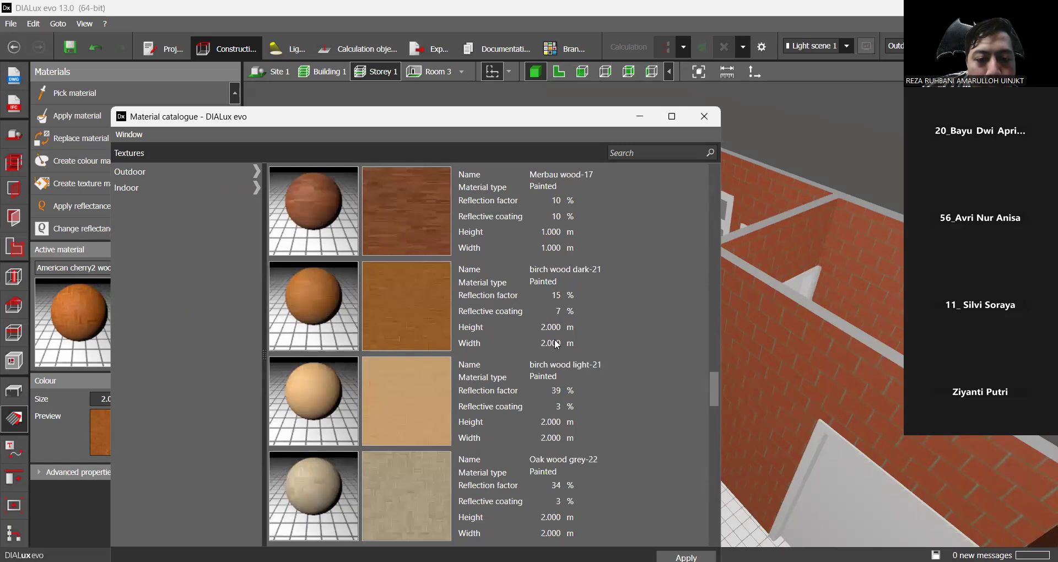
pyautogui.scroll(-8, 557, 344)
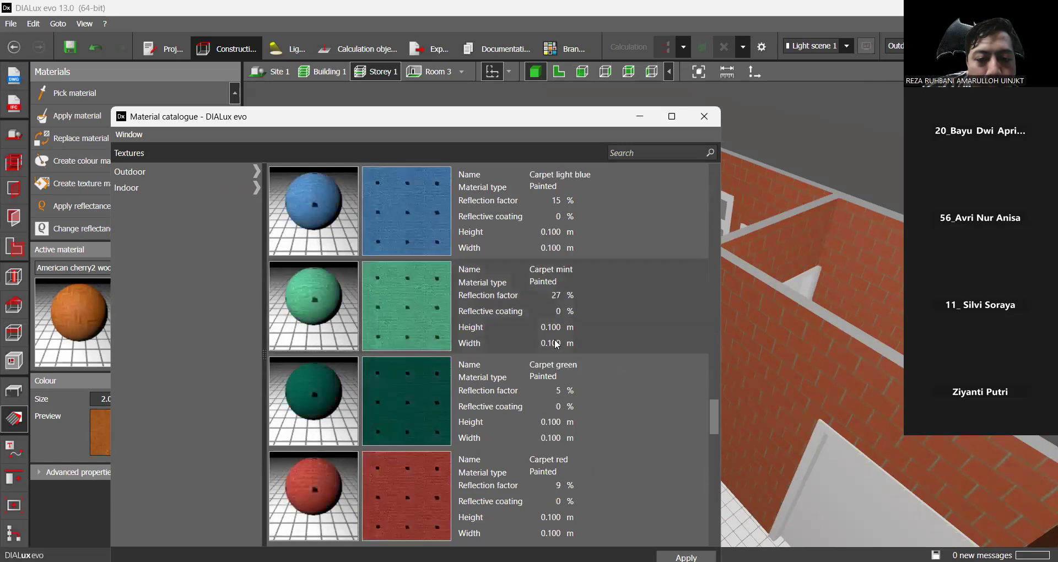
pyautogui.scroll(-3, 557, 340)
pyautogui.scroll(-8, 415, 365)
pyautogui.scroll(9, 417, 361)
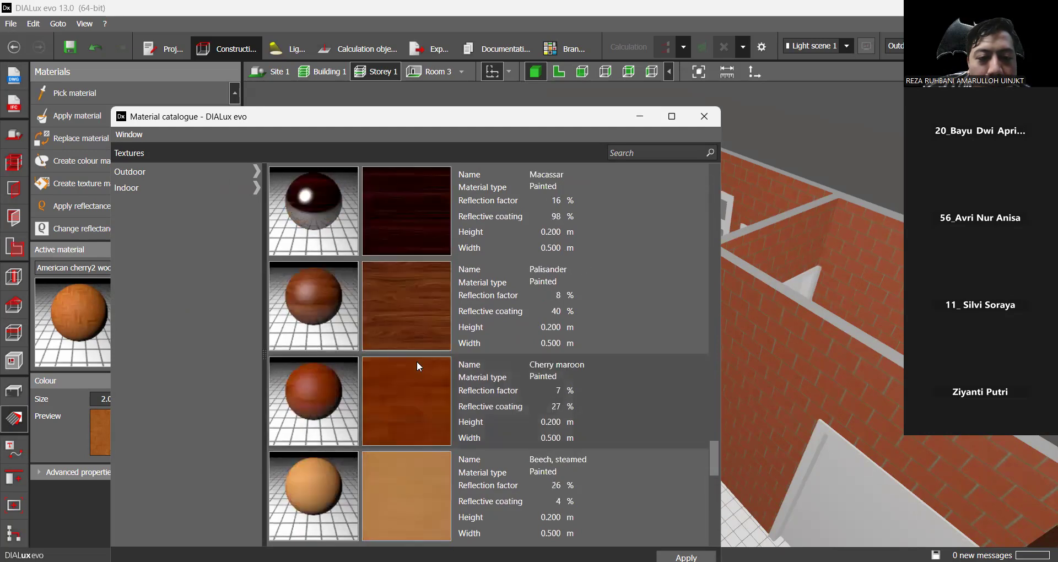
pyautogui.scroll(-3, 414, 375)
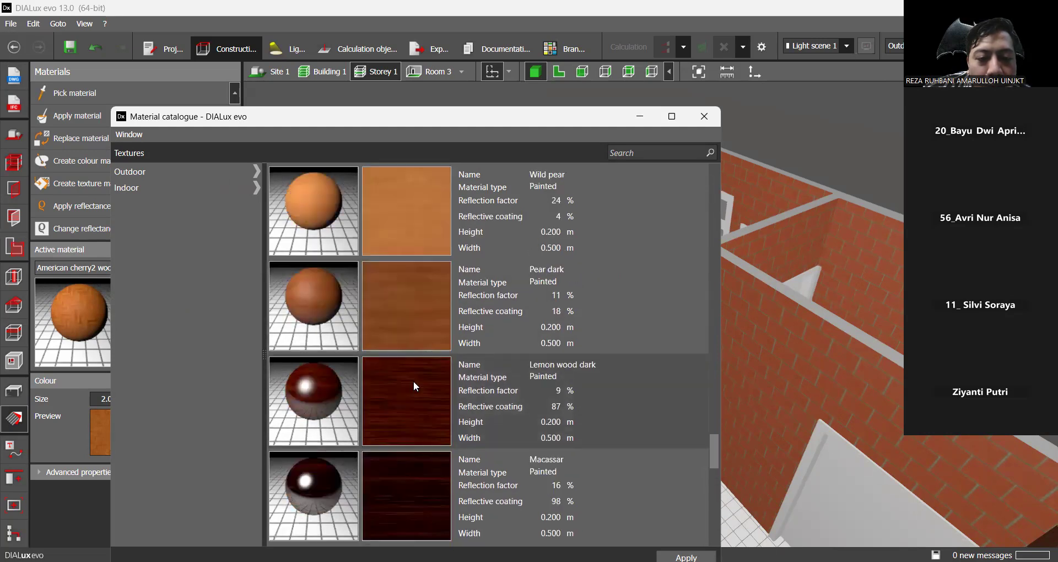
# Make Pear dark from the material catalogue the active material and apply it to the cupboard in Room 3.
pyautogui.click(413, 325)
pyautogui.click(686, 557)
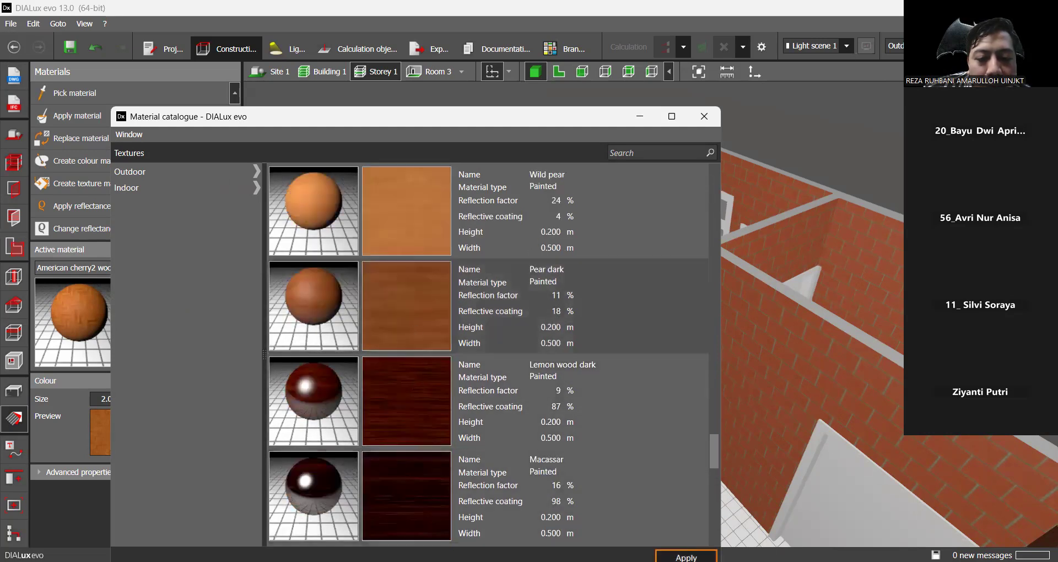
pyautogui.click(704, 116)
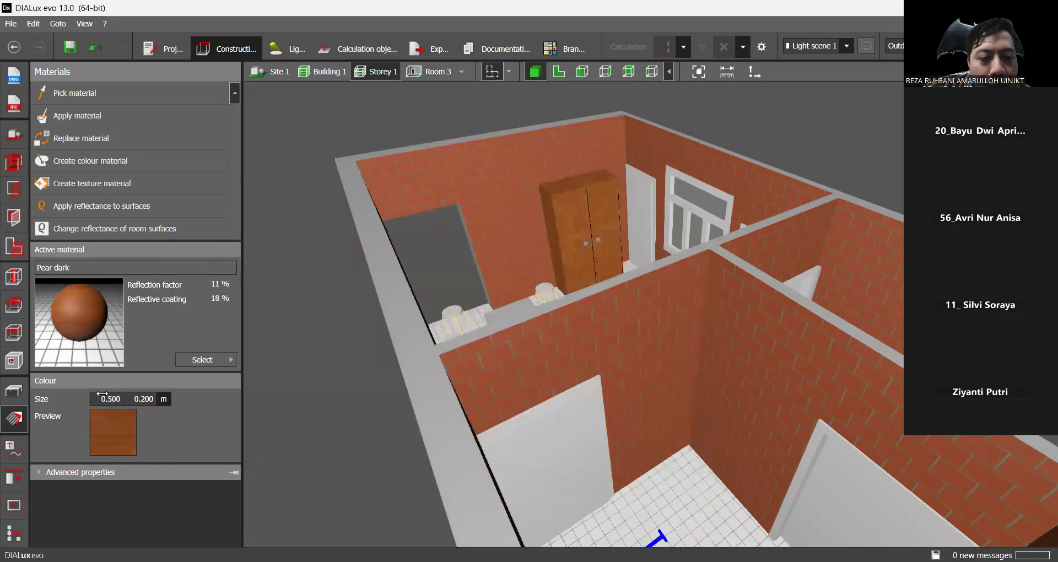
pyautogui.click(572, 215)
pyautogui.moveTo(603, 316); pyautogui.dragTo(662, 349, button='right')
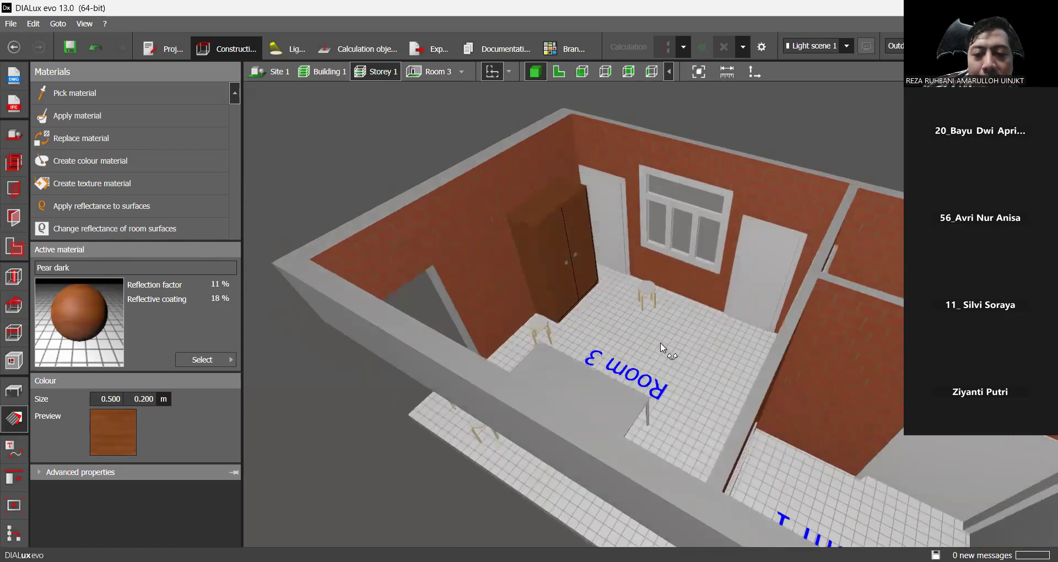
# Make 6018(Yellow green) from the 6xxx Green group of the colour catalogue the active material.
pyautogui.click(211, 359)
pyautogui.click(379, 248)
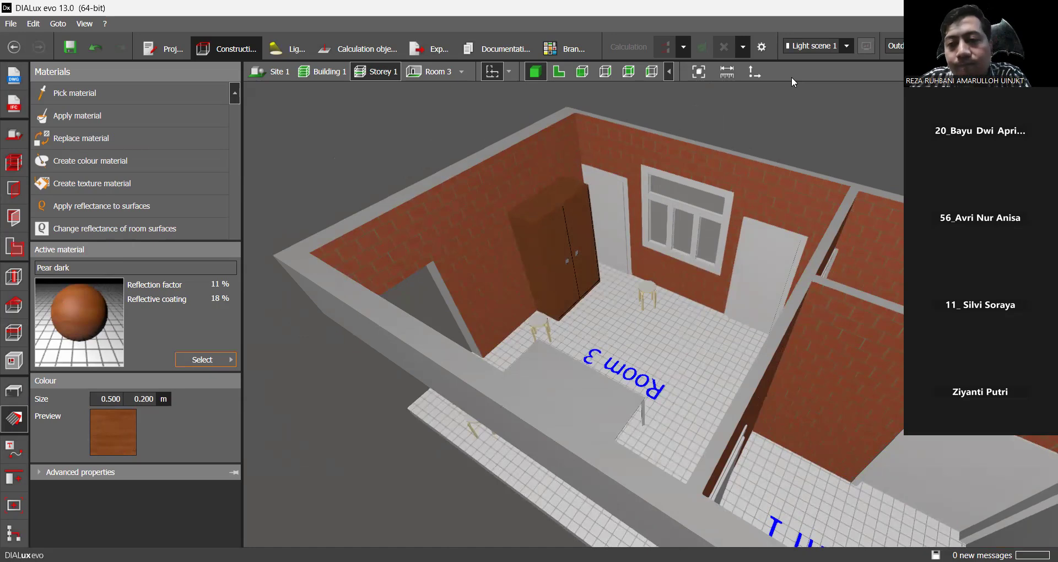
pyautogui.click(223, 359)
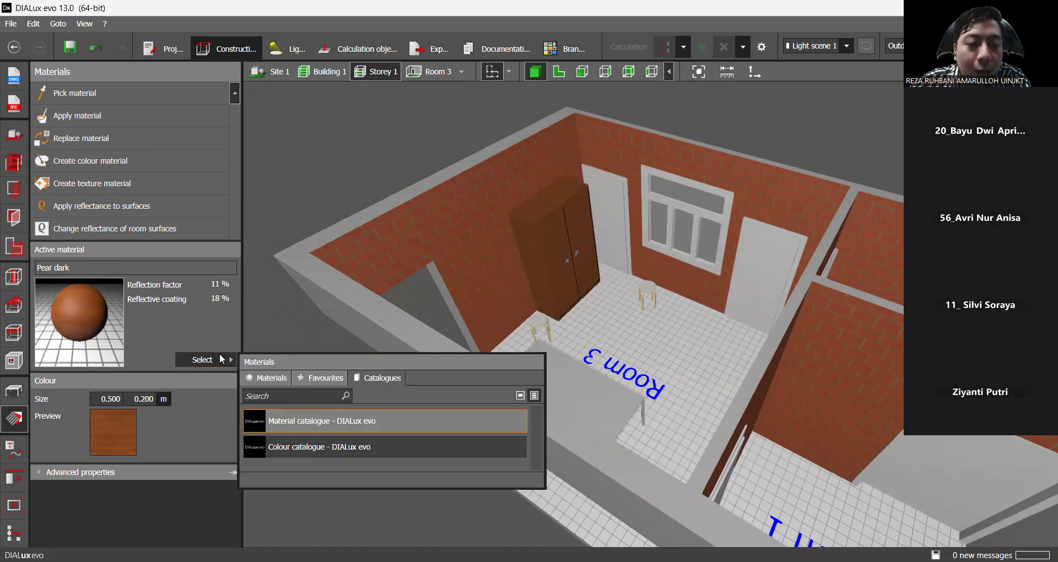
pyautogui.click(366, 447)
pyautogui.click(364, 448)
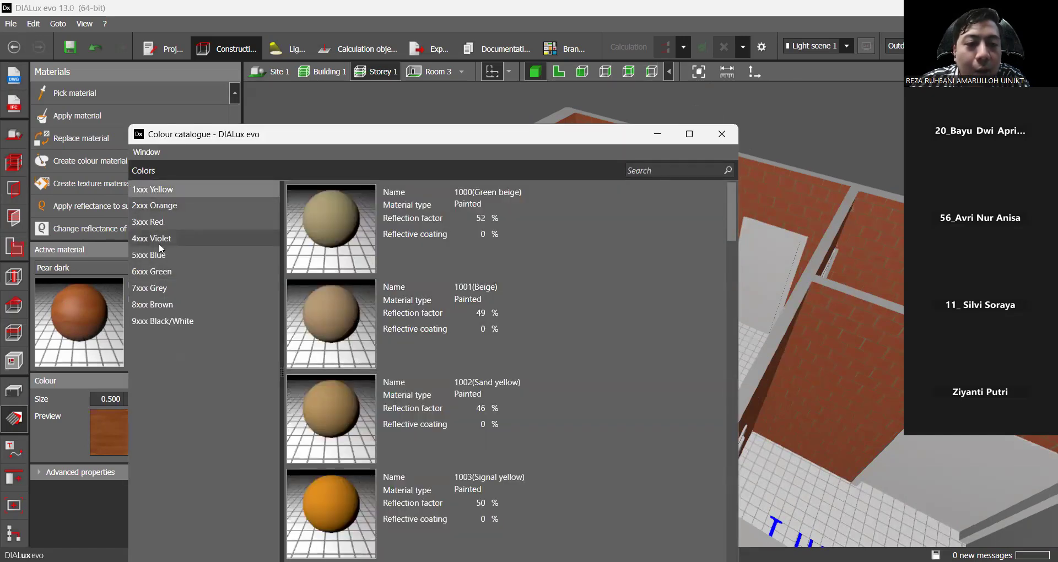
pyautogui.scroll(-15, 338, 369)
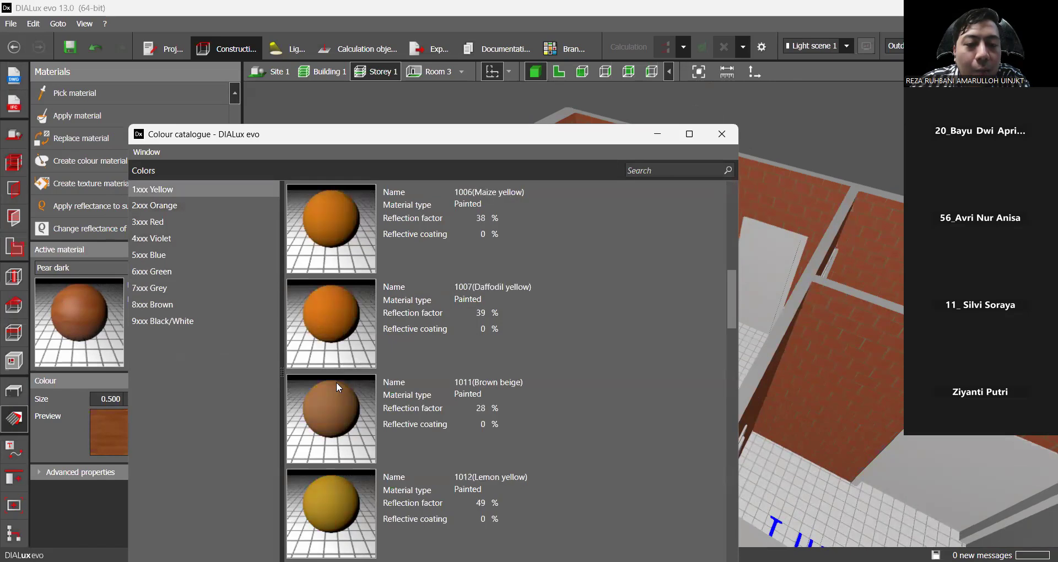
pyautogui.click(160, 257)
pyautogui.click(164, 286)
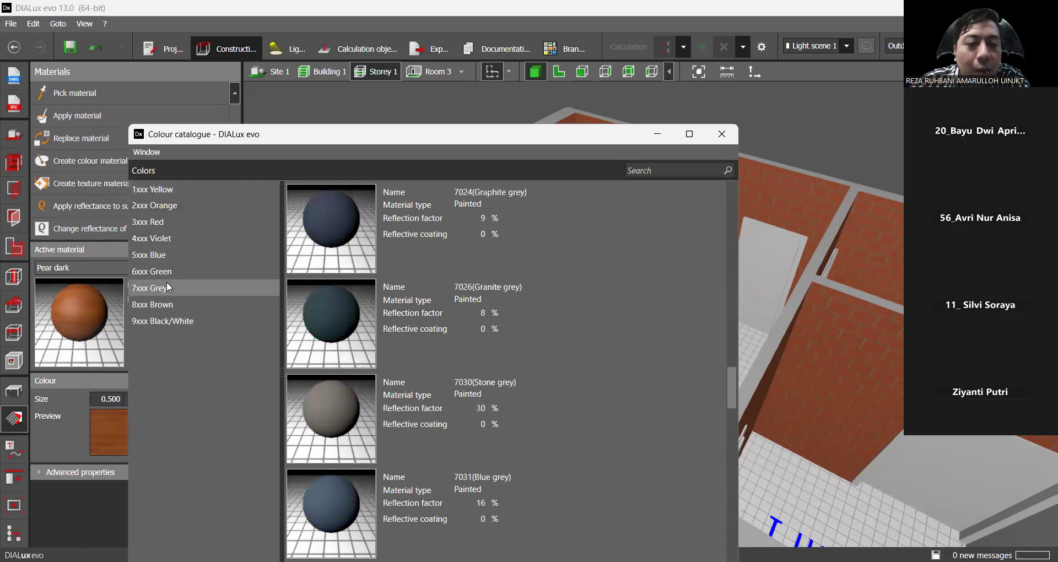
pyautogui.click(165, 272)
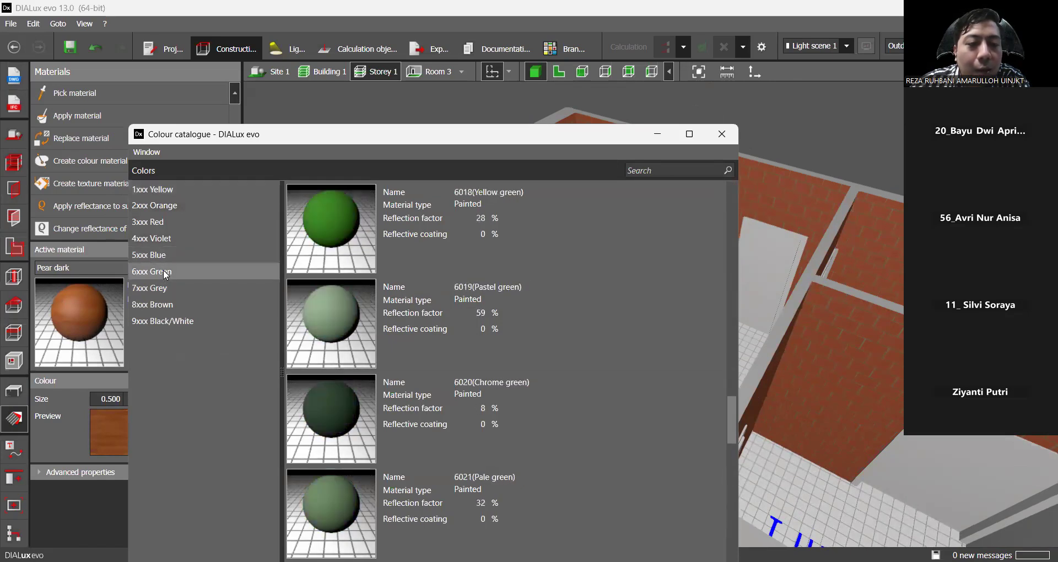
pyautogui.click(328, 222)
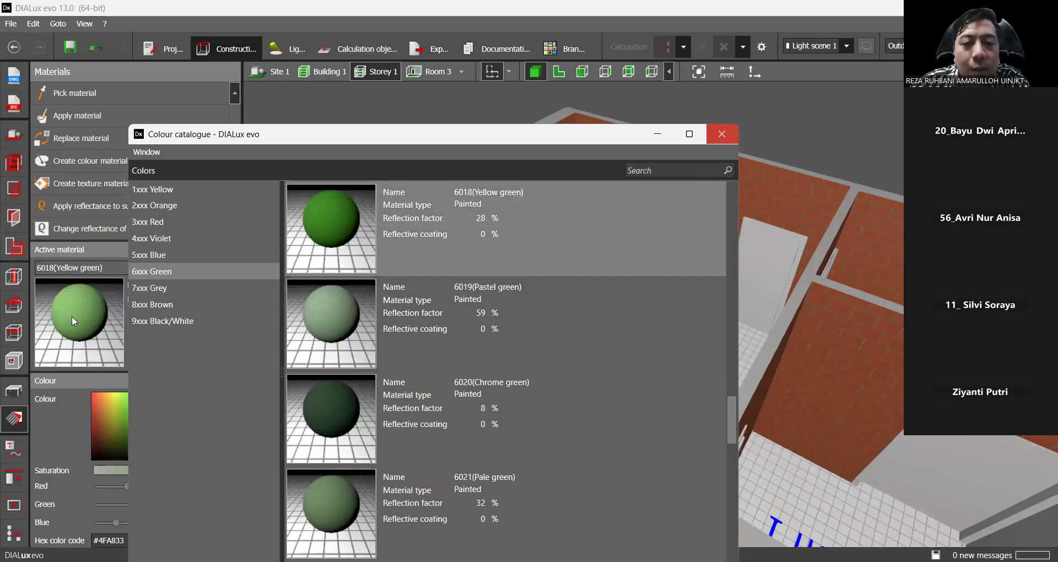
# Close the colour catalogue and apply 6018(Yellow green) to the table in Room 3.
pyautogui.moveTo(72, 316); pyautogui.dragTo(542, 258)
pyautogui.moveTo(567, 370); pyautogui.dragTo(567, 372)
pyautogui.moveTo(746, 407); pyautogui.dragTo(661, 430, button='right')
# Apply 6018(Yellow green) to the cupboard in Room 3 and undo it.
pyautogui.moveTo(105, 312); pyautogui.dragTo(619, 194)
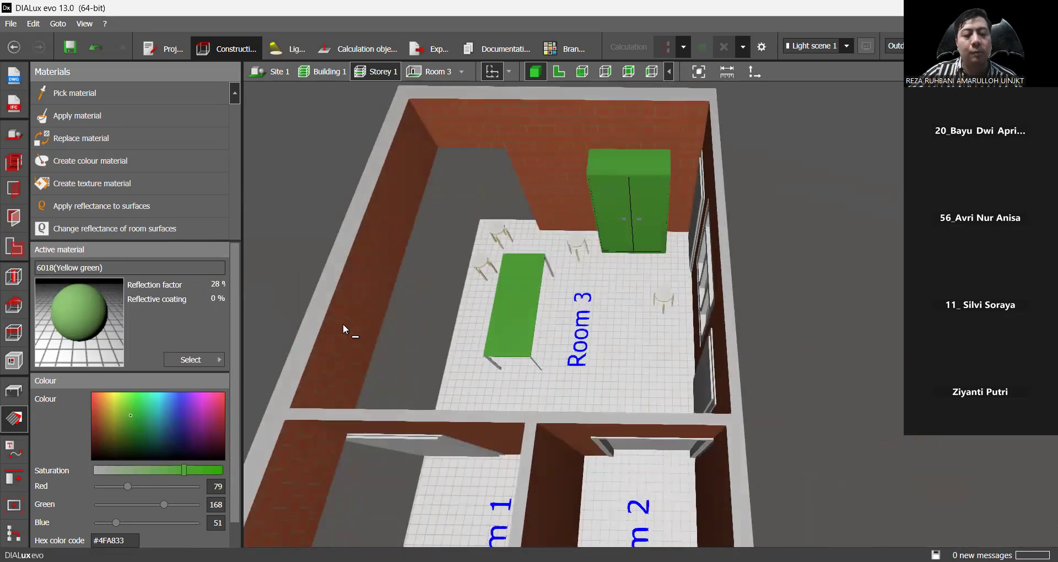
pyautogui.hotkey('ctrl', 'z')
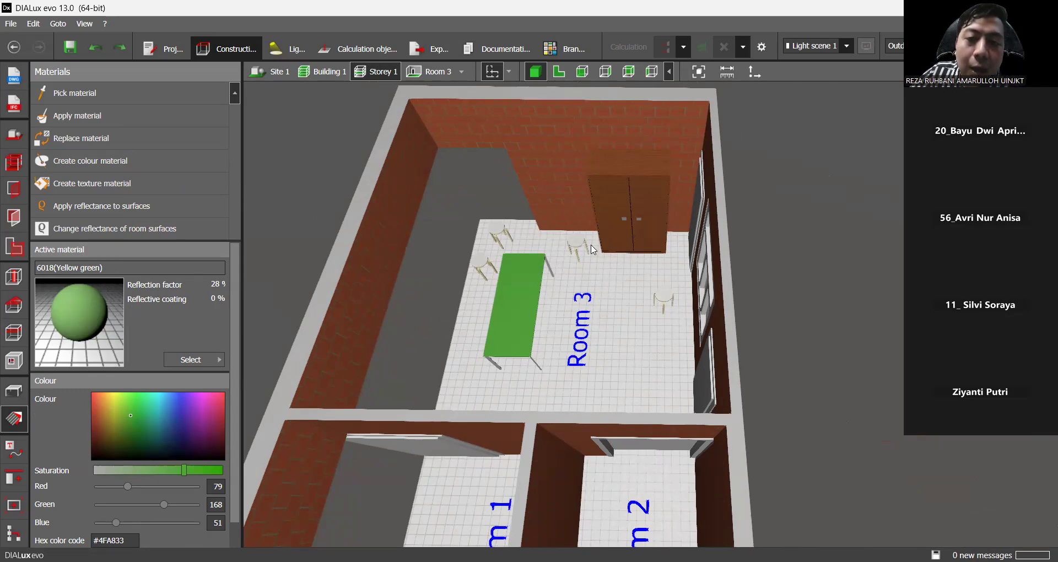
# Recolour the cupboard in Room 3 with 6018(Yellow green) and check the furniture in 3D.
pyautogui.click(626, 212)
pyautogui.scroll(5, 632, 230)
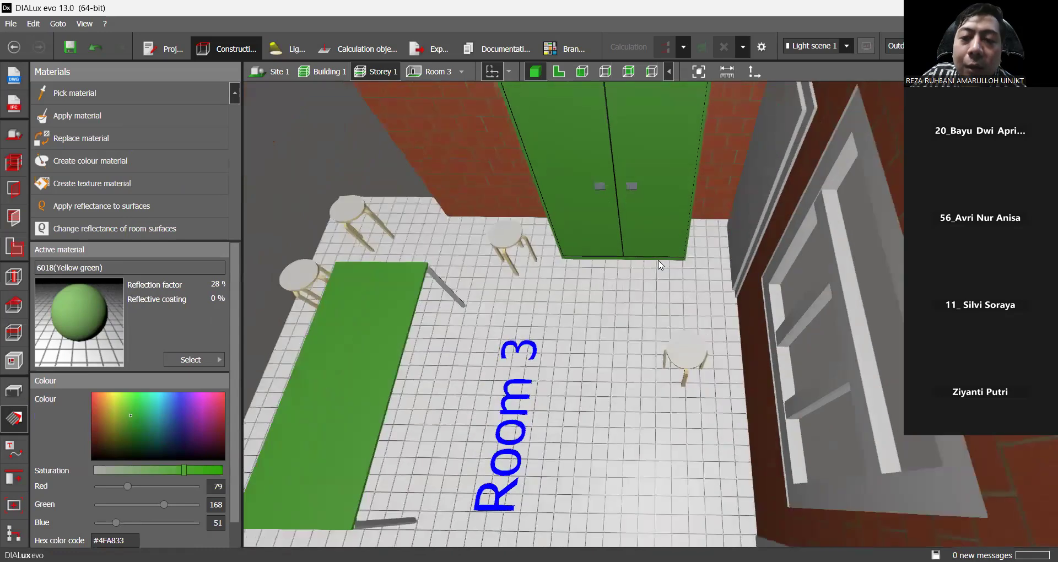
pyautogui.moveTo(630, 184); pyautogui.dragTo(639, 134, button='right')
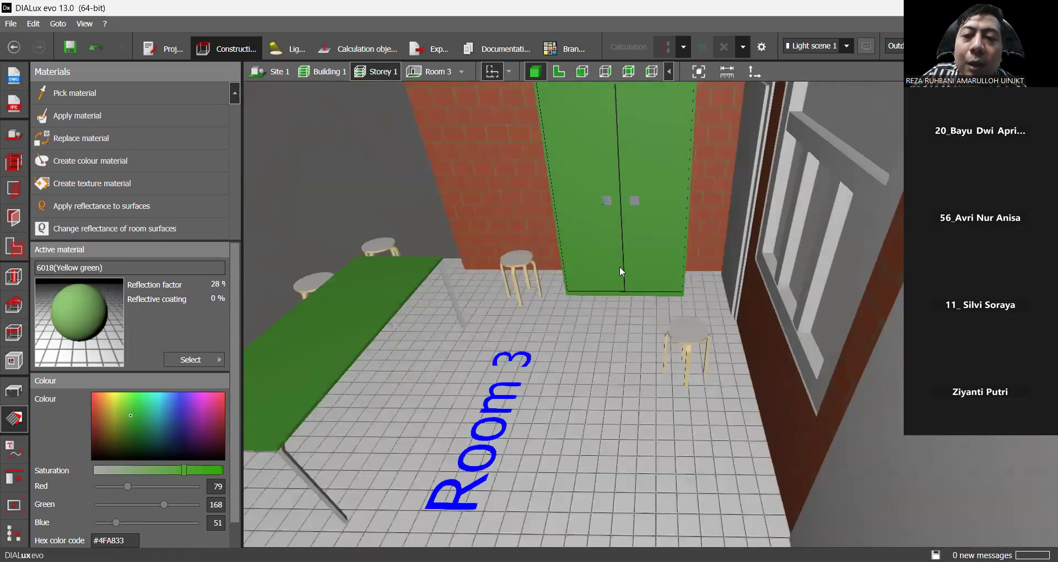
pyautogui.scroll(-3, 619, 266)
pyautogui.moveTo(633, 250); pyautogui.dragTo(714, 252, button='right')
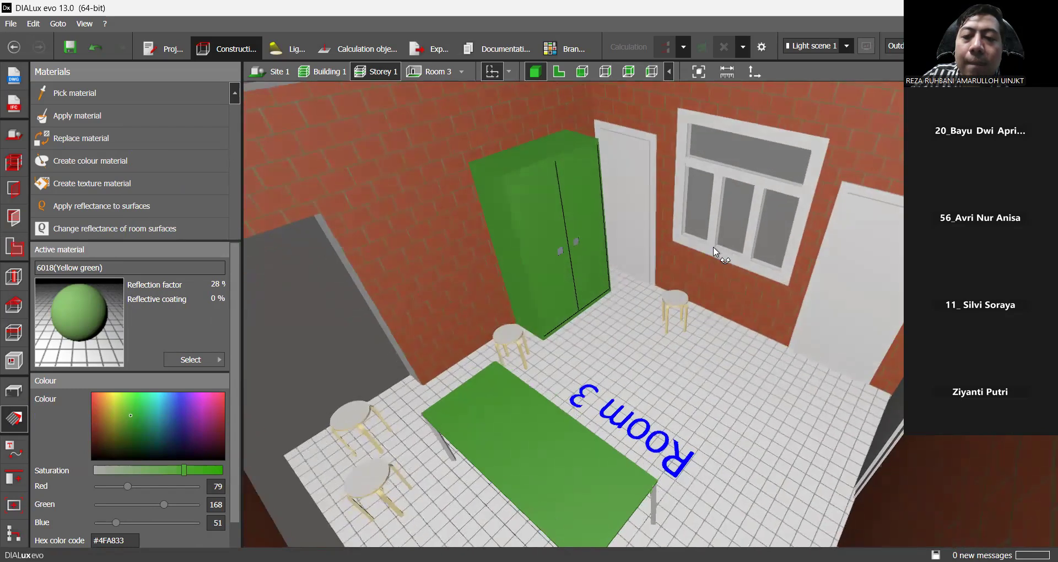
pyautogui.scroll(-5, 706, 249)
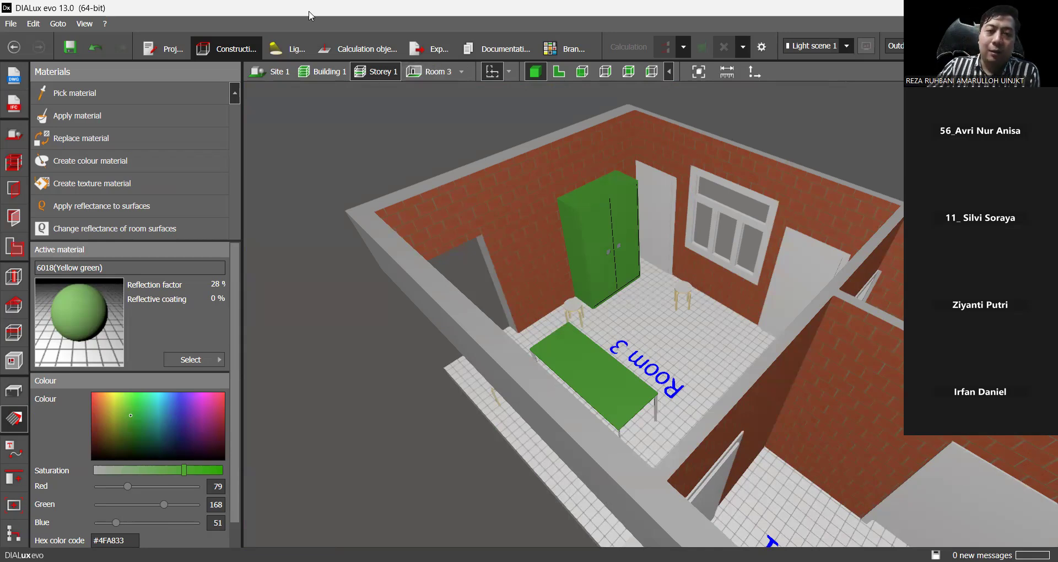
# Switch to lighting planning, open the luminaire list and follow its link to the DIALux Luminaire Finder.
pyautogui.click(278, 54)
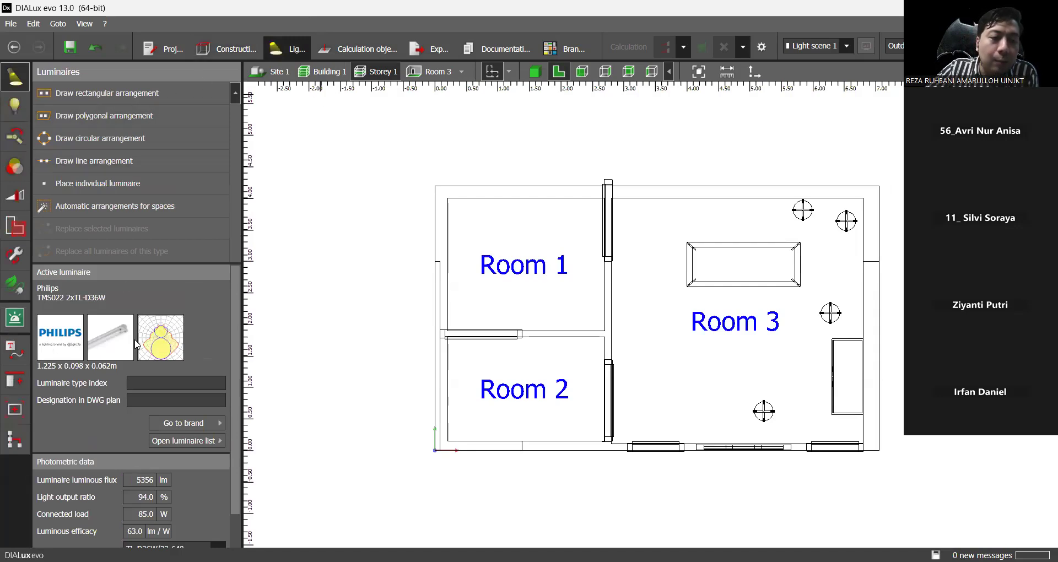
pyautogui.scroll(-1, 117, 348)
pyautogui.scroll(1, 117, 349)
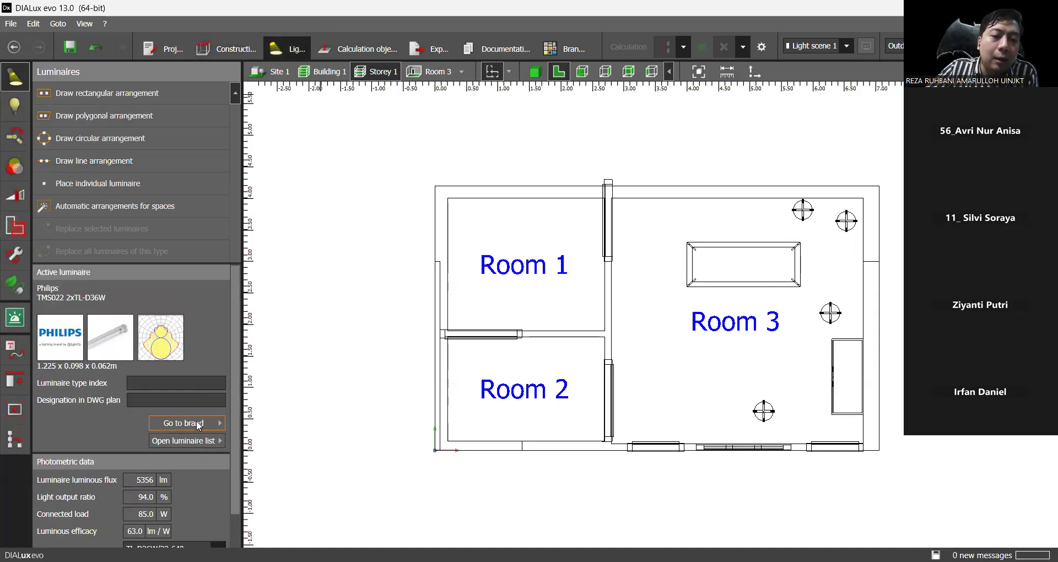
pyautogui.click(192, 442)
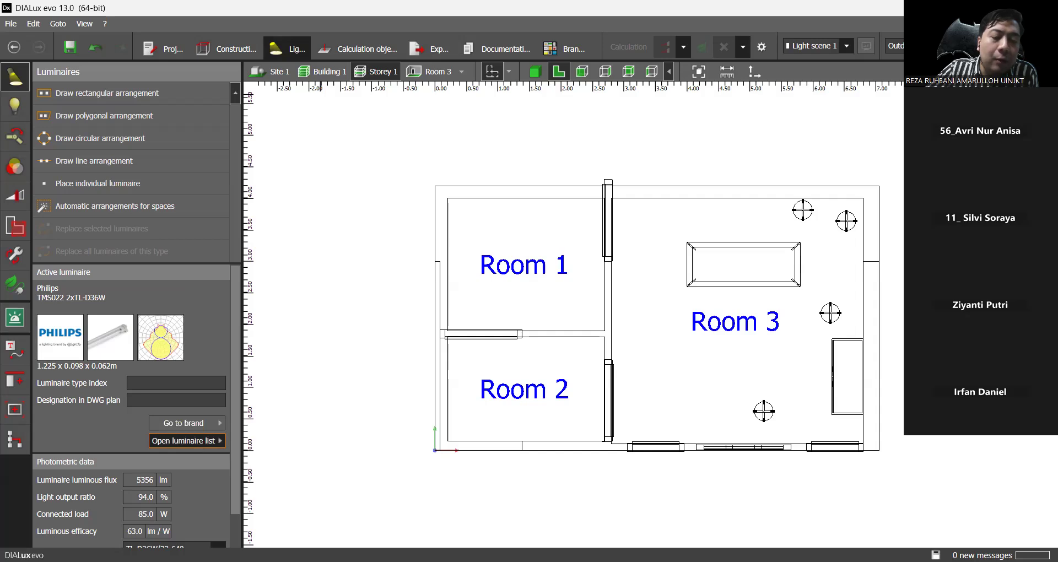
pyautogui.click(40, 224)
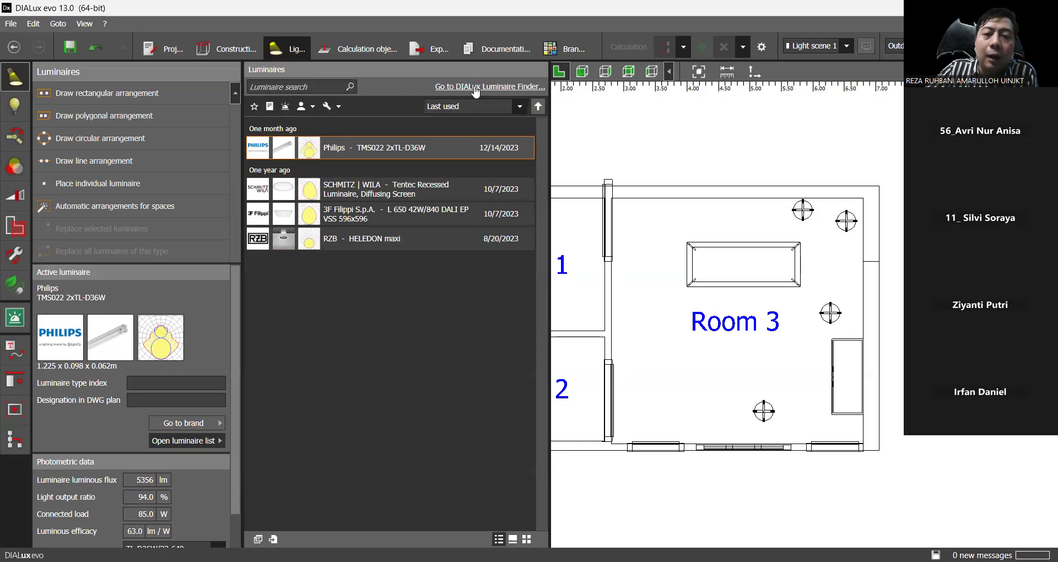
pyautogui.click(475, 87)
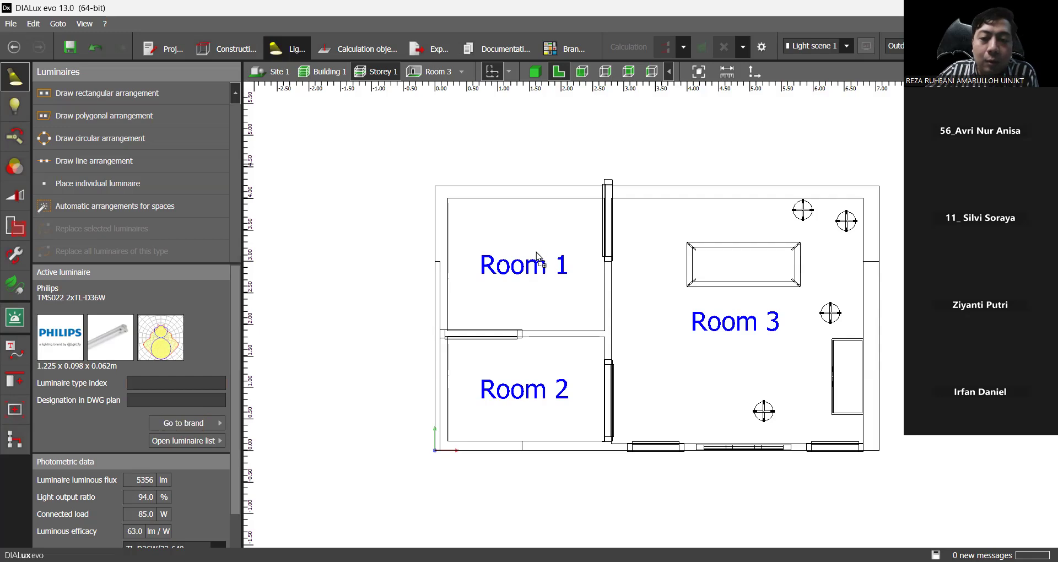
# Place one individual Philips TMS022 2xTL-D36W luminaire near the middle of Room 3 and one in Room 1.
pyautogui.click(744, 312)
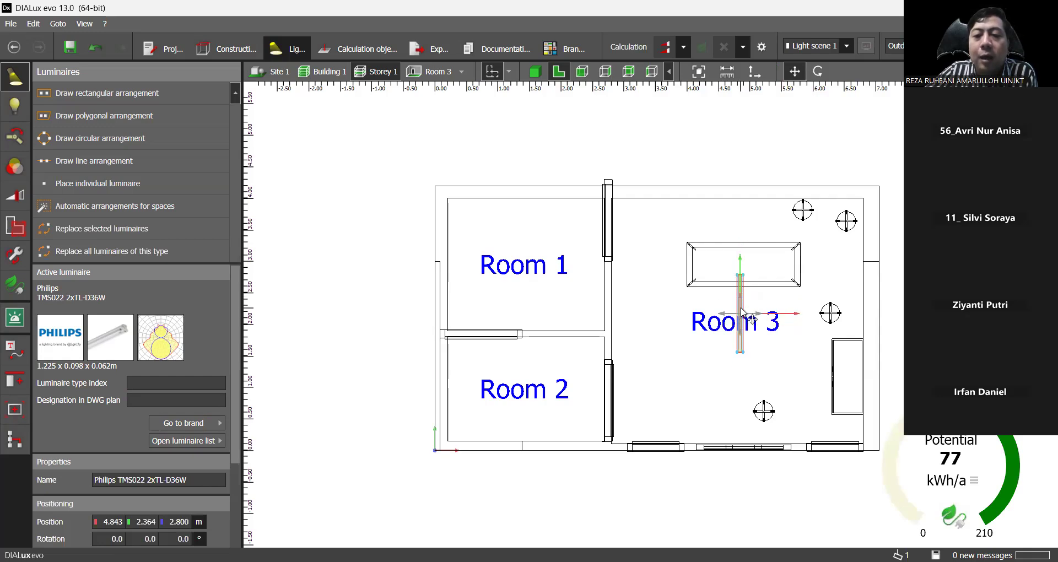
pyautogui.click(523, 264)
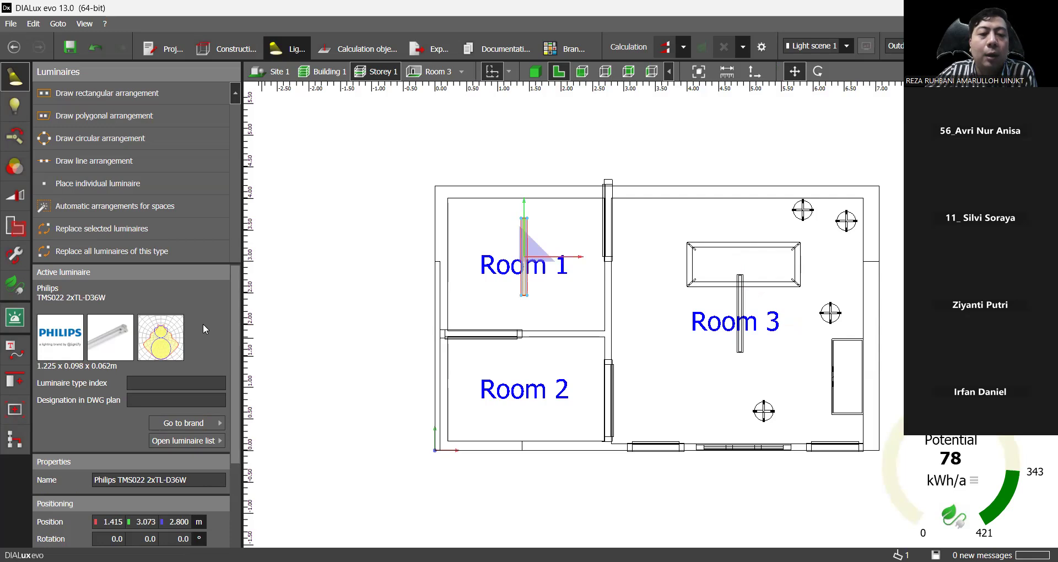
# Place one individual Philips TMS022 2xTL-D36W luminaire at about X 1.36 m, Y 1.11 m in Room 2 and check the storey's luminaires in 3D.
pyautogui.click(520, 381)
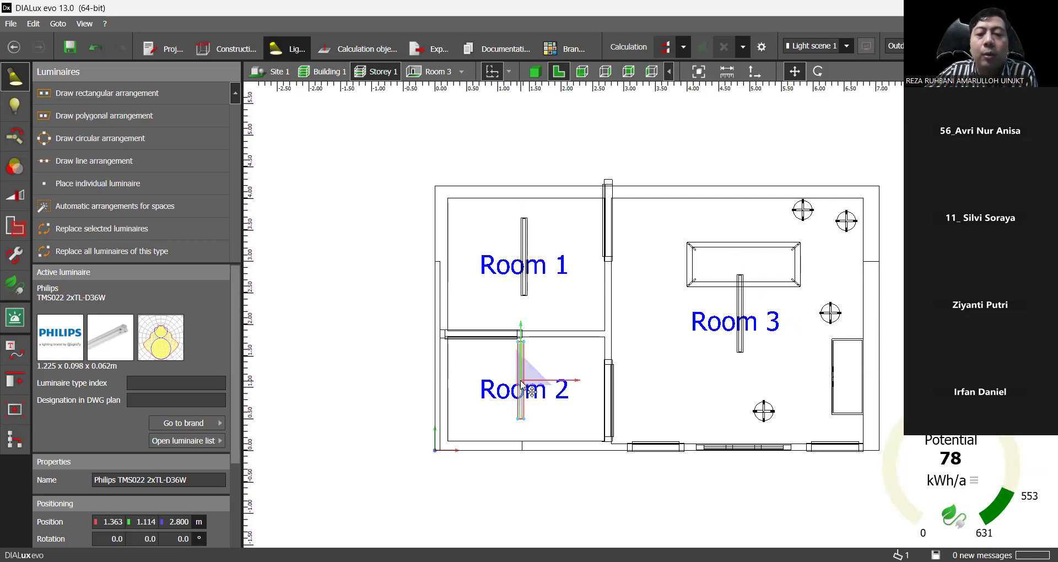
pyautogui.moveTo(784, 367); pyautogui.dragTo(763, 346)
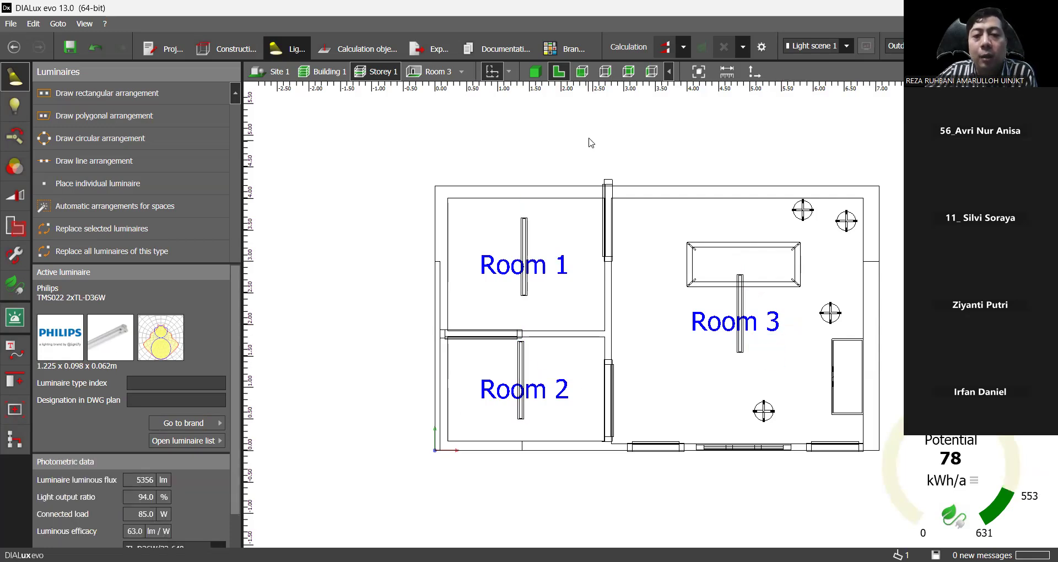
pyautogui.click(535, 71)
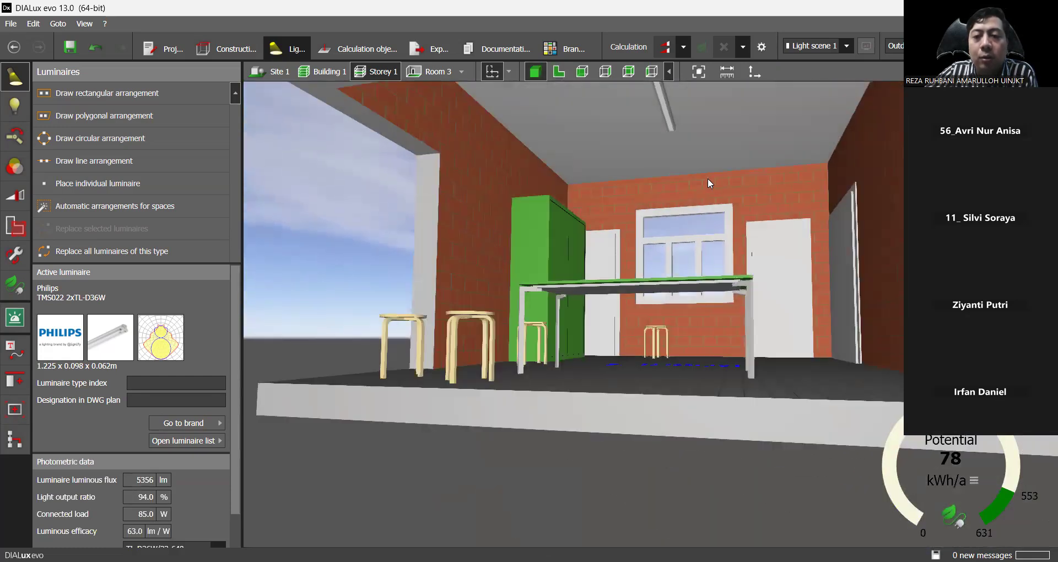
pyautogui.moveTo(707, 178); pyautogui.dragTo(595, 254)
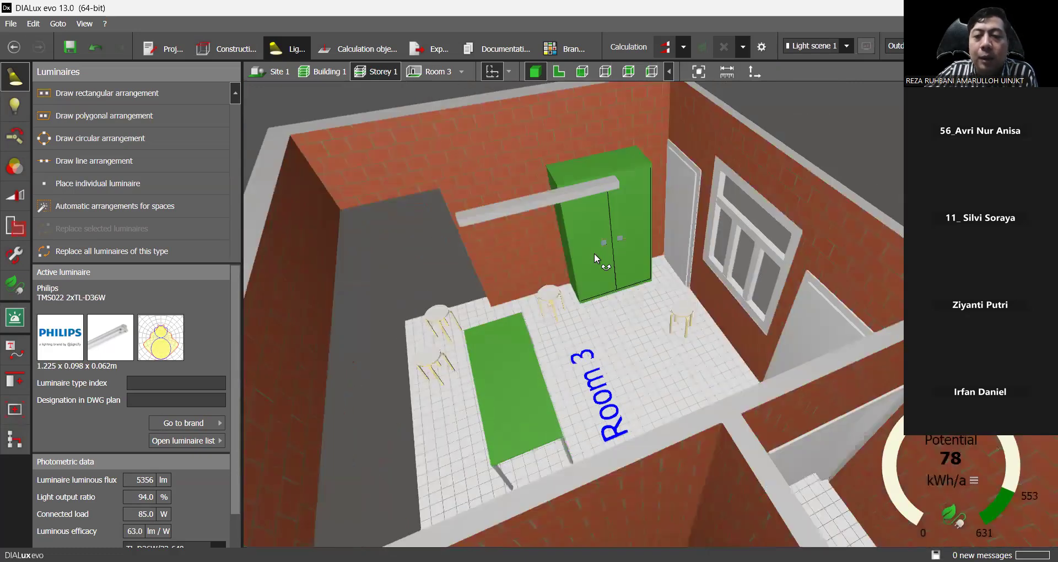
pyautogui.scroll(-3, 594, 253)
pyautogui.moveTo(609, 398); pyautogui.dragTo(557, 365)
pyautogui.moveTo(559, 365)
pyautogui.mouseDown(button='right')
pyautogui.moveTo(591, 362)
pyautogui.moveTo(603, 380)
pyautogui.moveTo(566, 402)
pyautogui.moveTo(571, 381)
pyautogui.mouseUp(button='right')
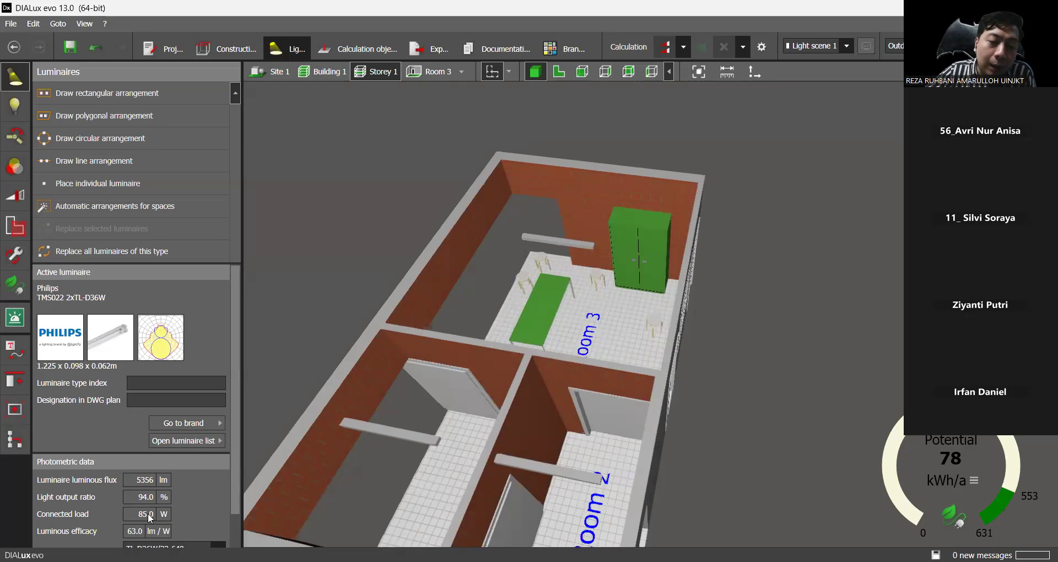
# Examine the active luminaire's product details, photometric data and lamp fitting.
pyautogui.scroll(-1, 184, 501)
pyautogui.scroll(1, 165, 479)
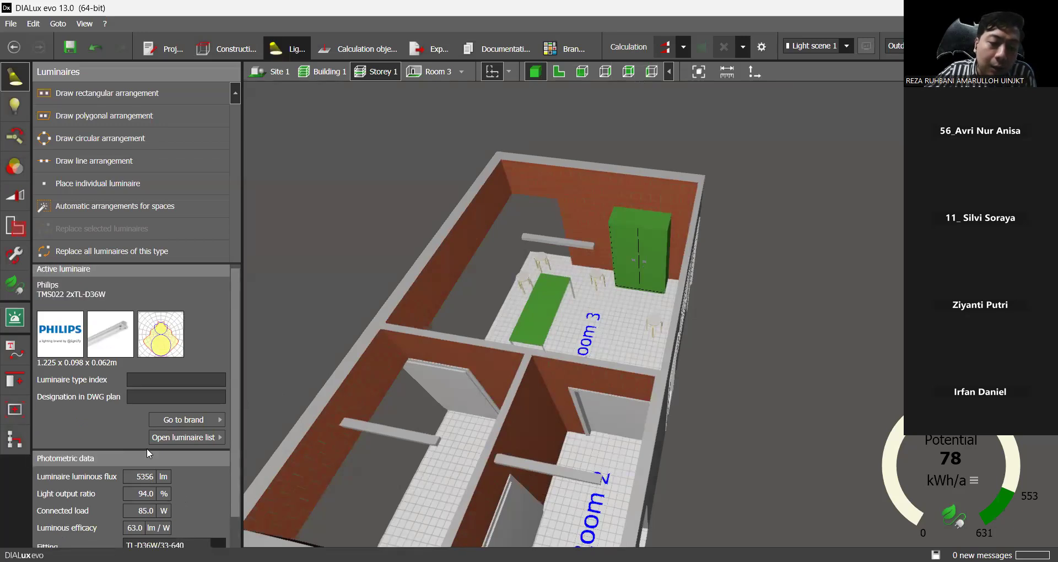
pyautogui.scroll(-1, 113, 386)
pyautogui.scroll(1, 88, 392)
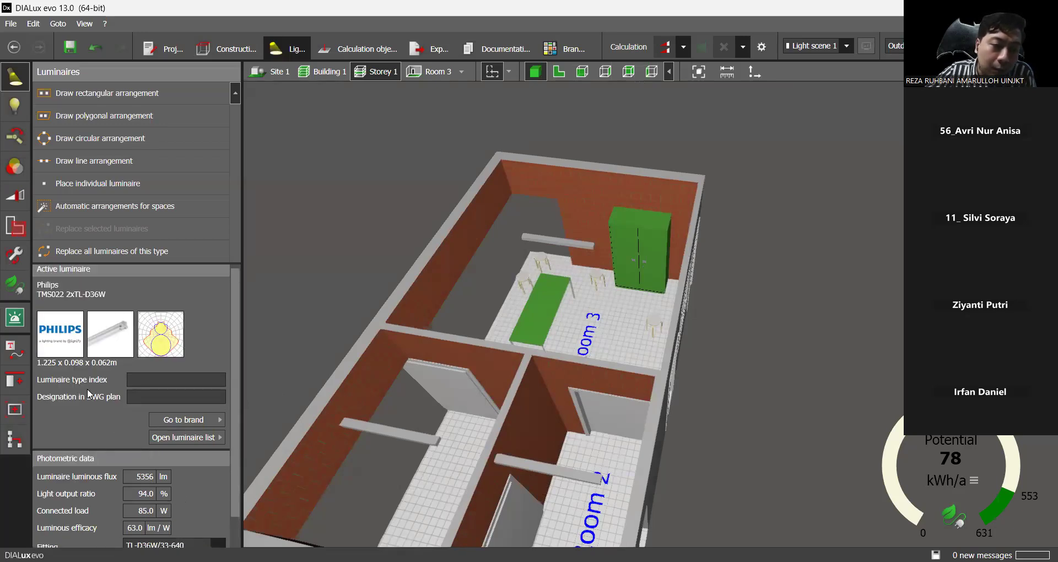
pyautogui.scroll(-1, 68, 342)
pyautogui.scroll(1, 69, 341)
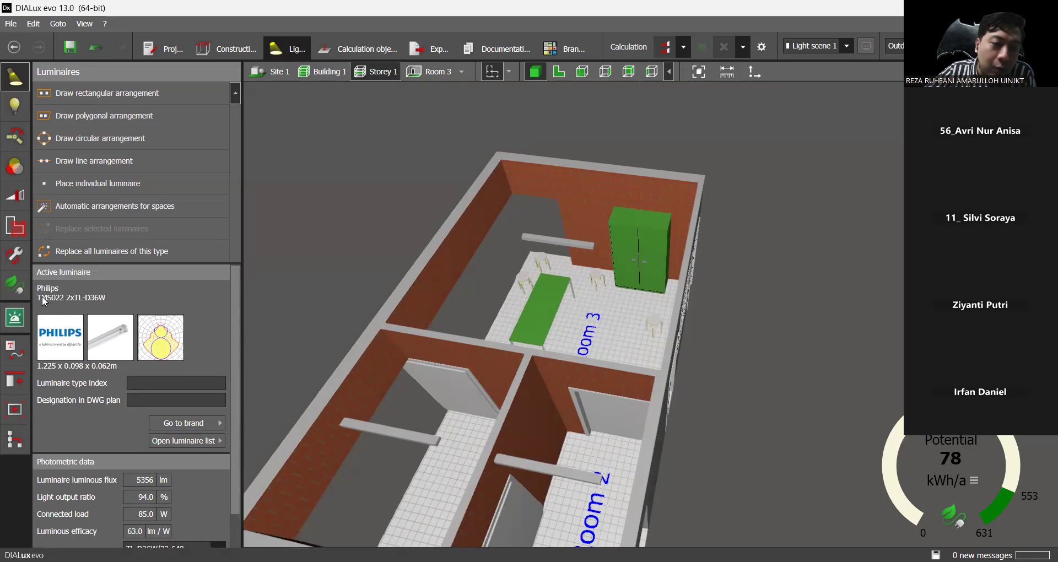
pyautogui.scroll(-1, 102, 441)
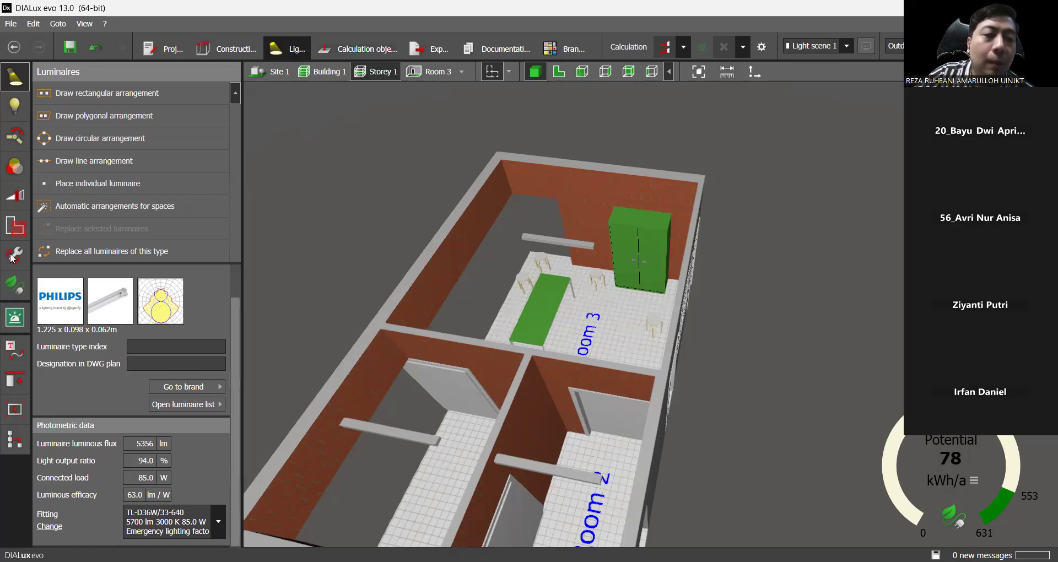
# Open the light scene settings and inspect the luminaires in all three rooms from different sides in 3D.
pyautogui.click(15, 197)
pyautogui.moveTo(353, 212); pyautogui.dragTo(737, 305)
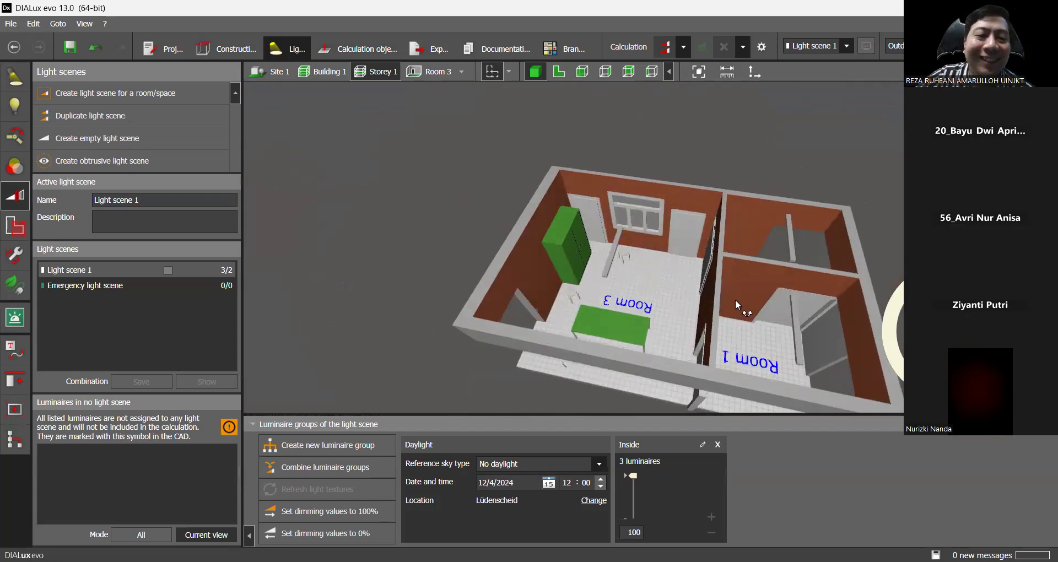
pyautogui.moveTo(469, 286); pyautogui.dragTo(448, 300)
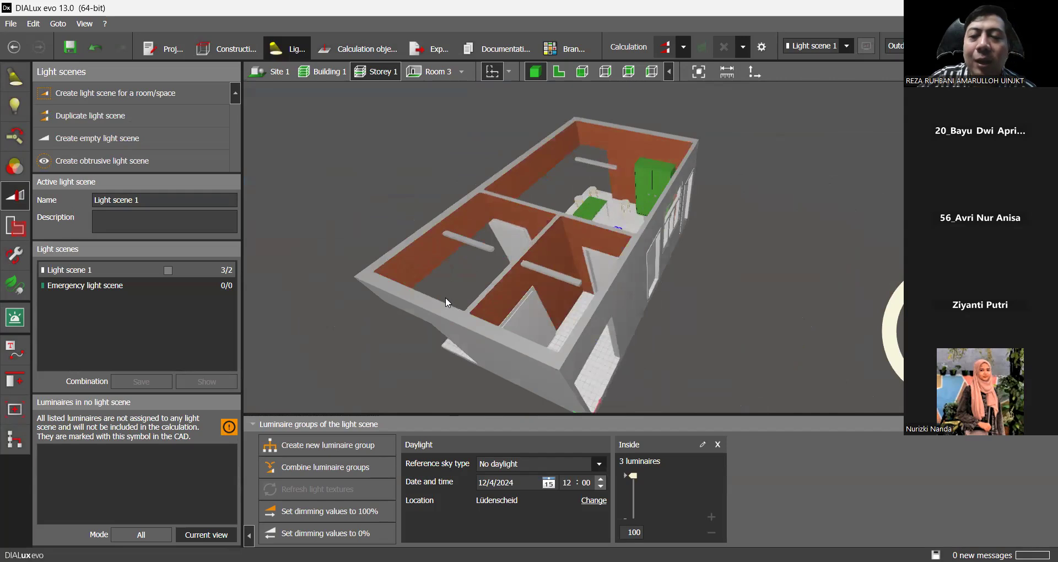